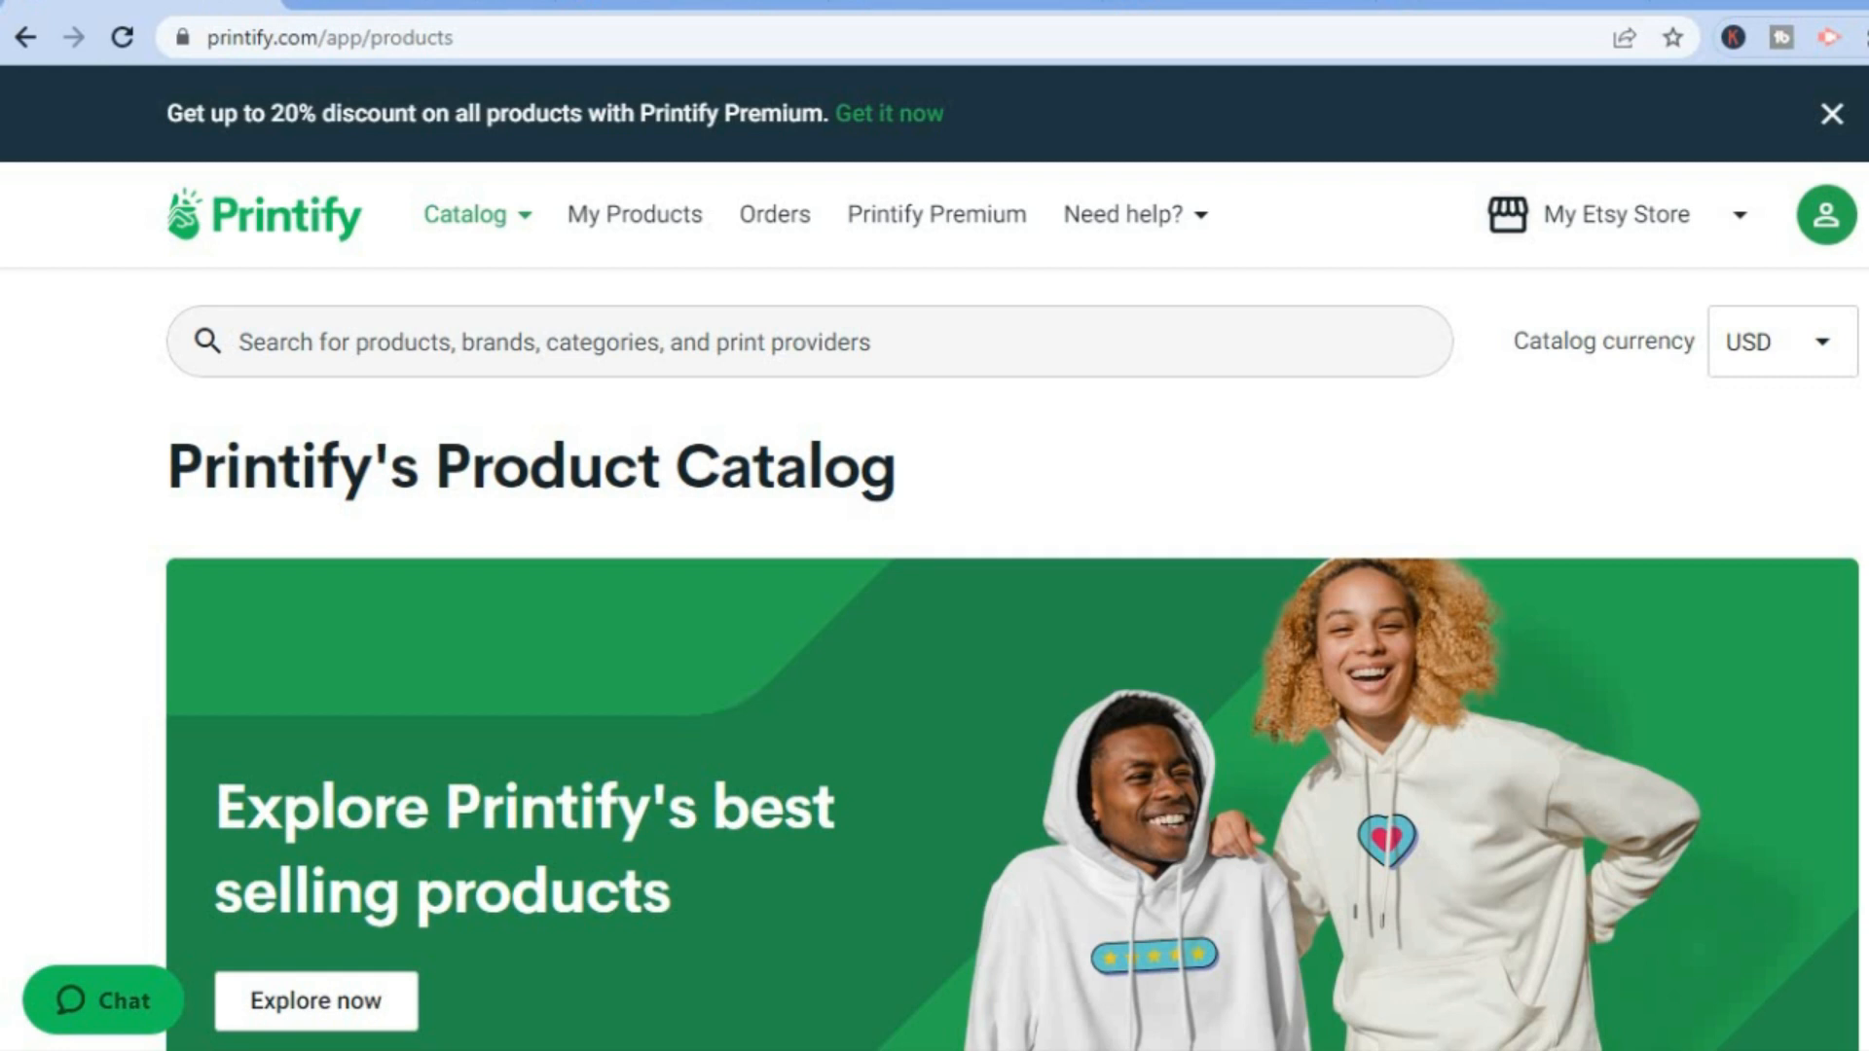
scroll(1012, 658, down, 10)
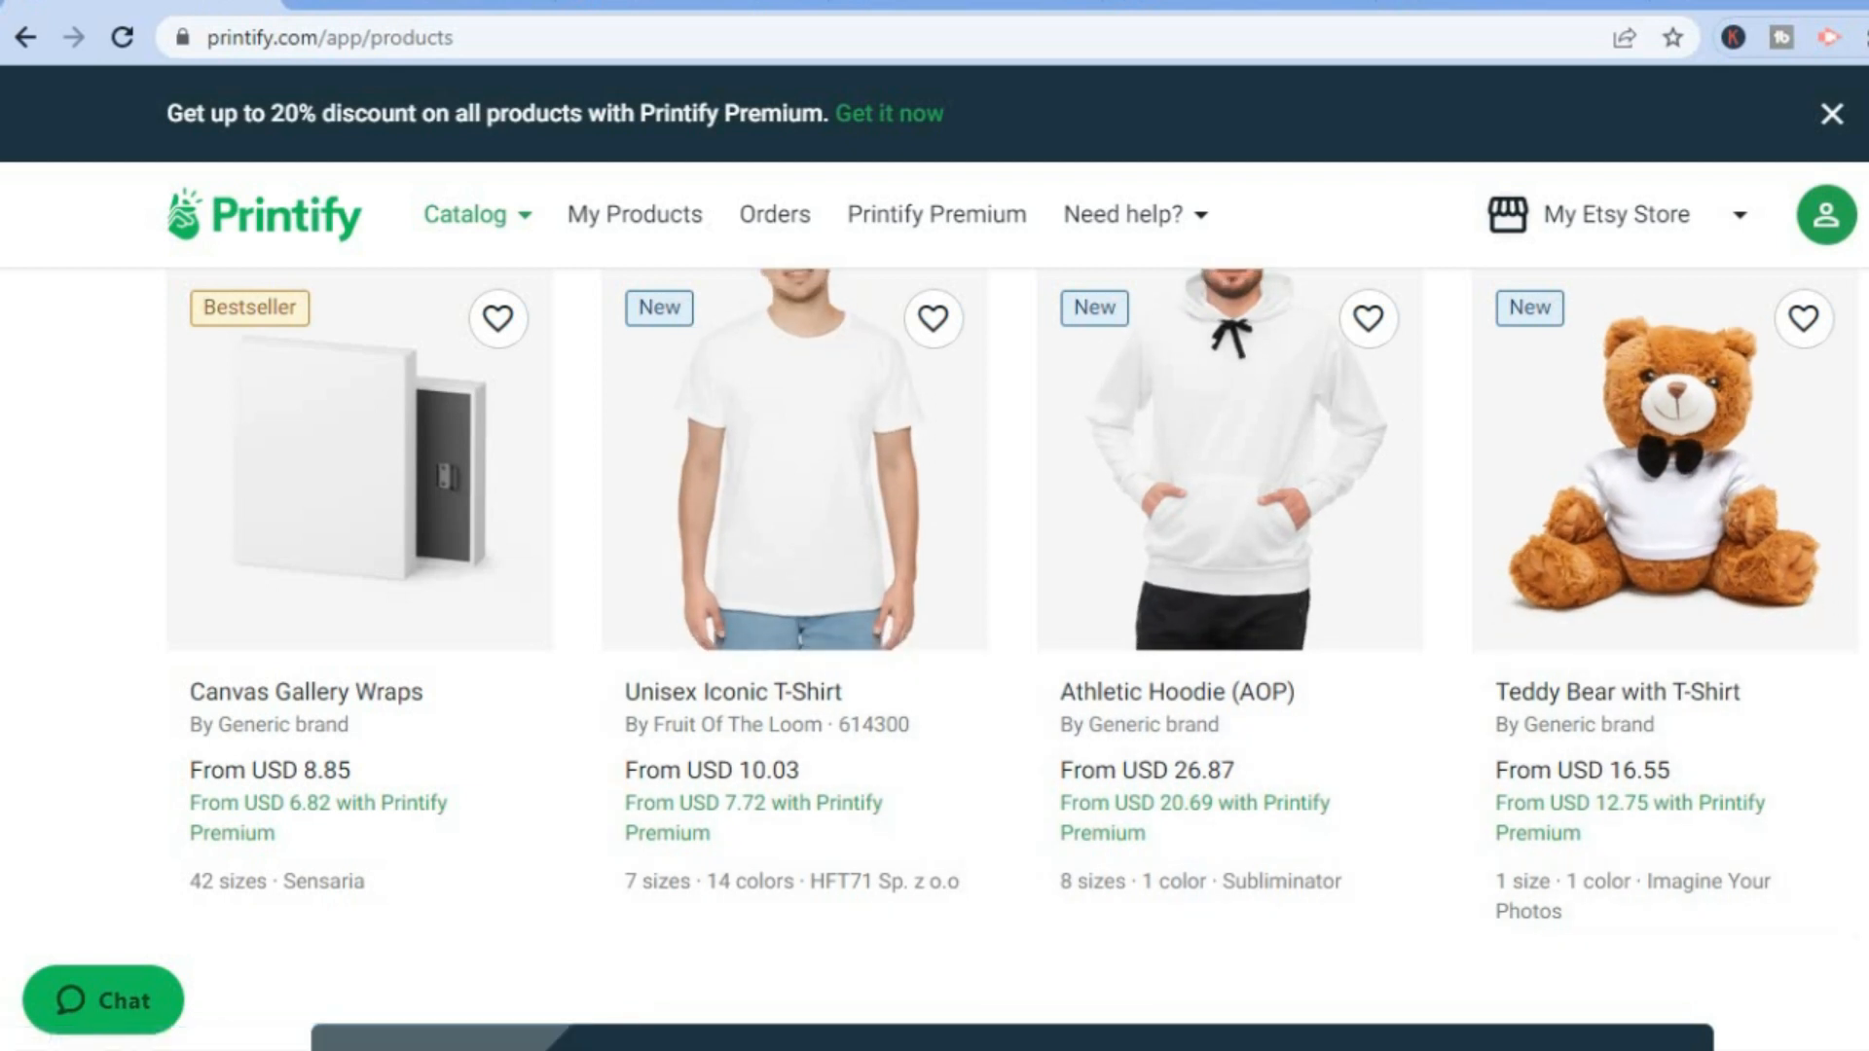
scroll(1012, 652, up, 3)
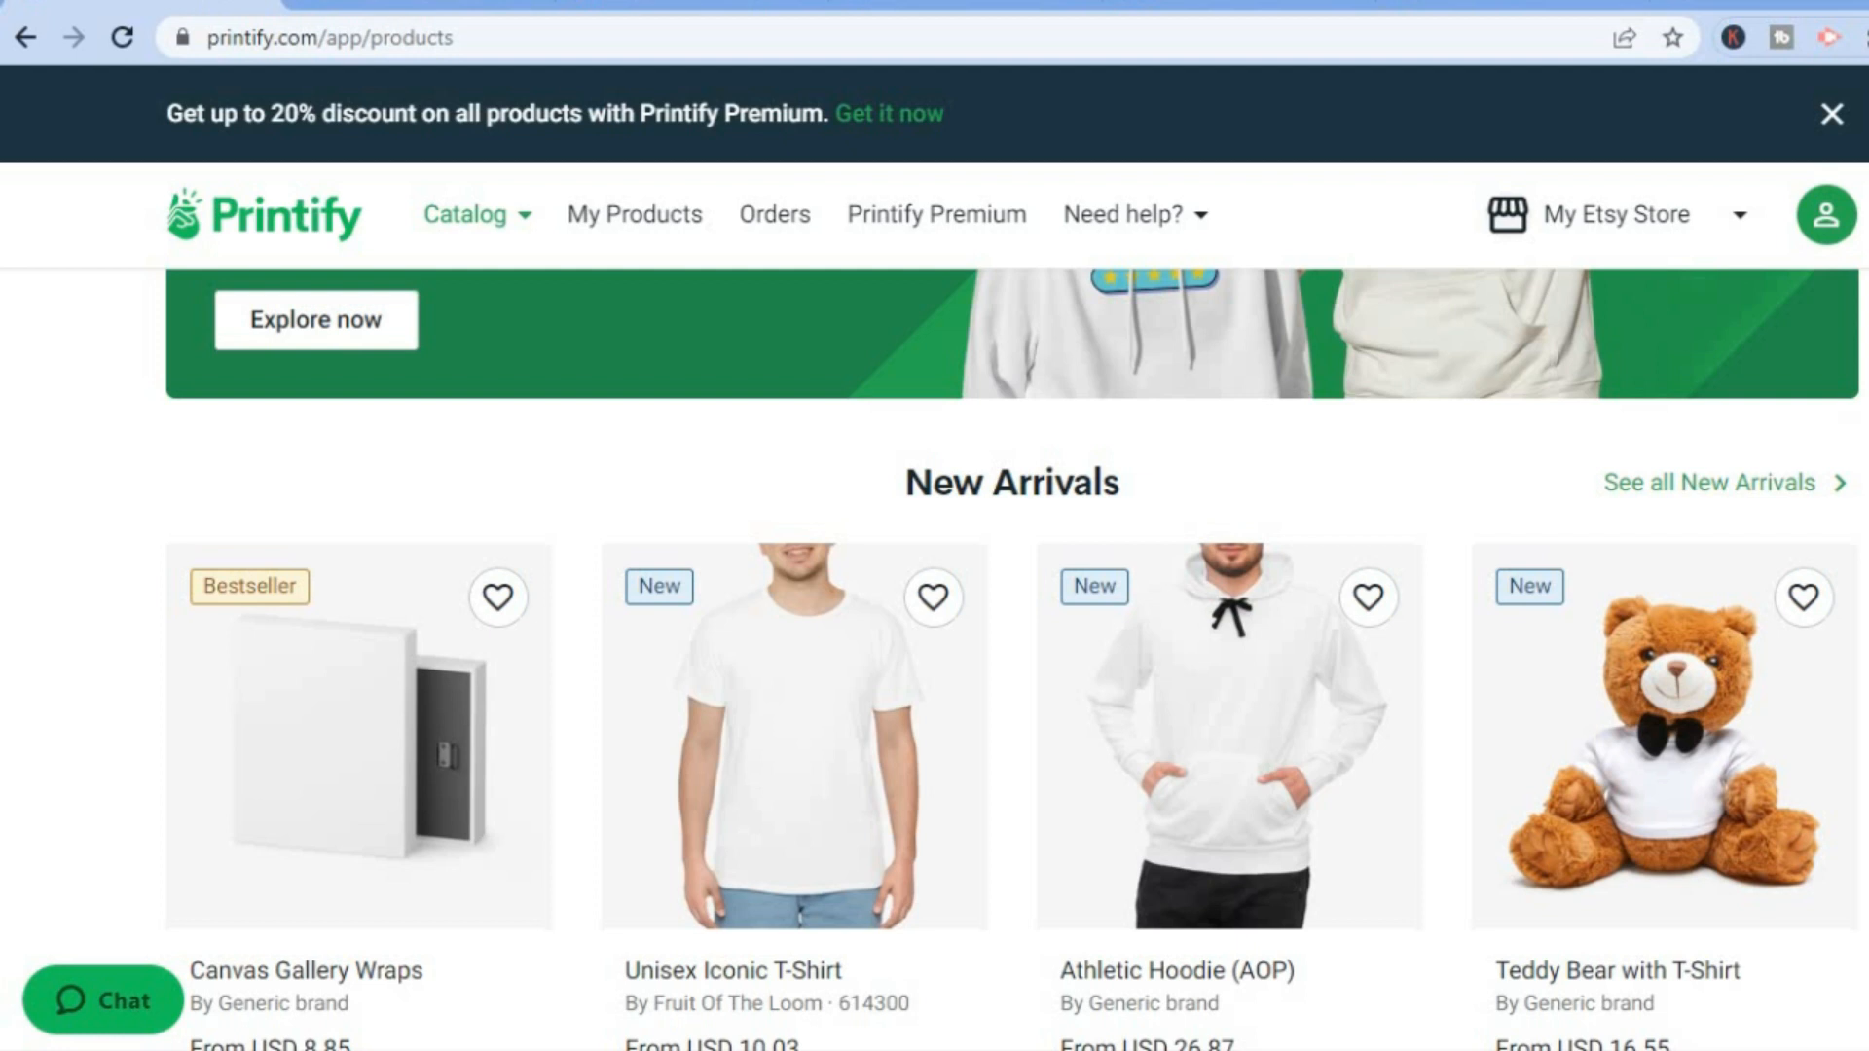
scroll(1012, 652, up, 5)
scroll(1012, 652, up, 2)
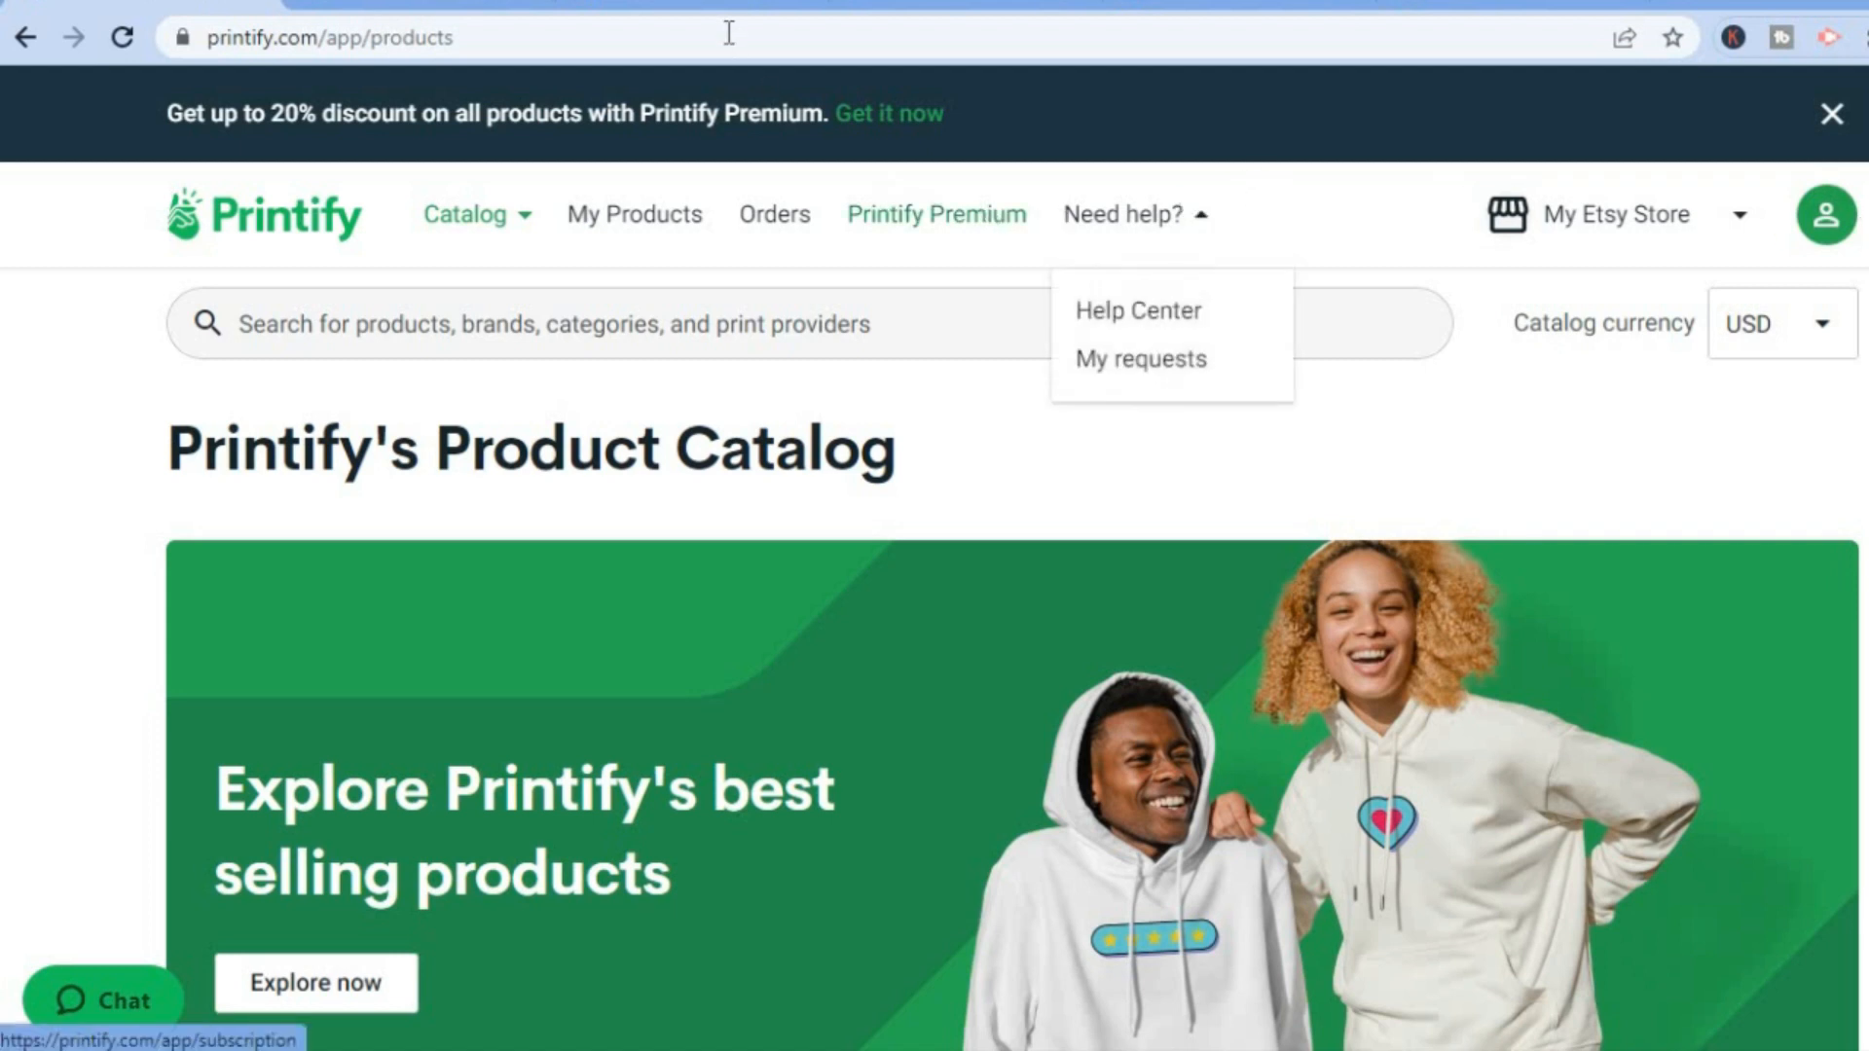
Switch to the Etsy homepage and look through the women's and men's categories under Clothing & Shoes.
click(728, 4)
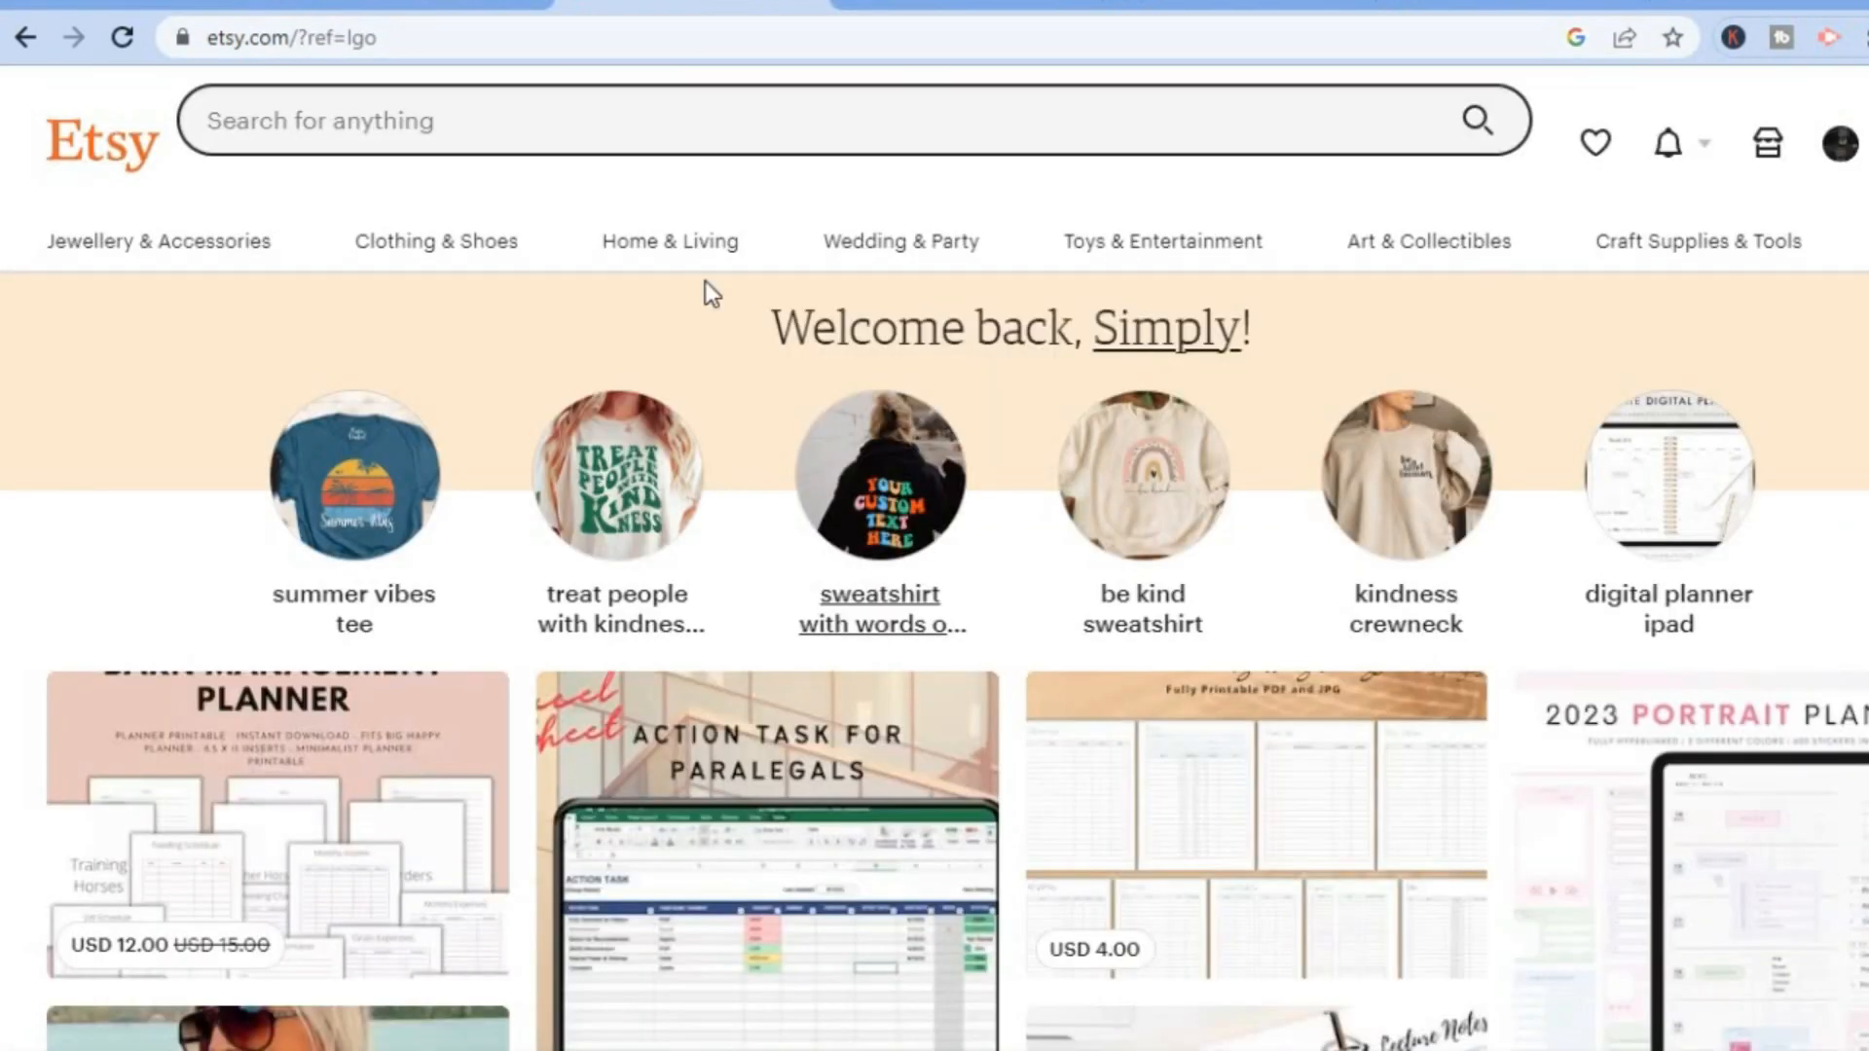
mouse_move(434, 281)
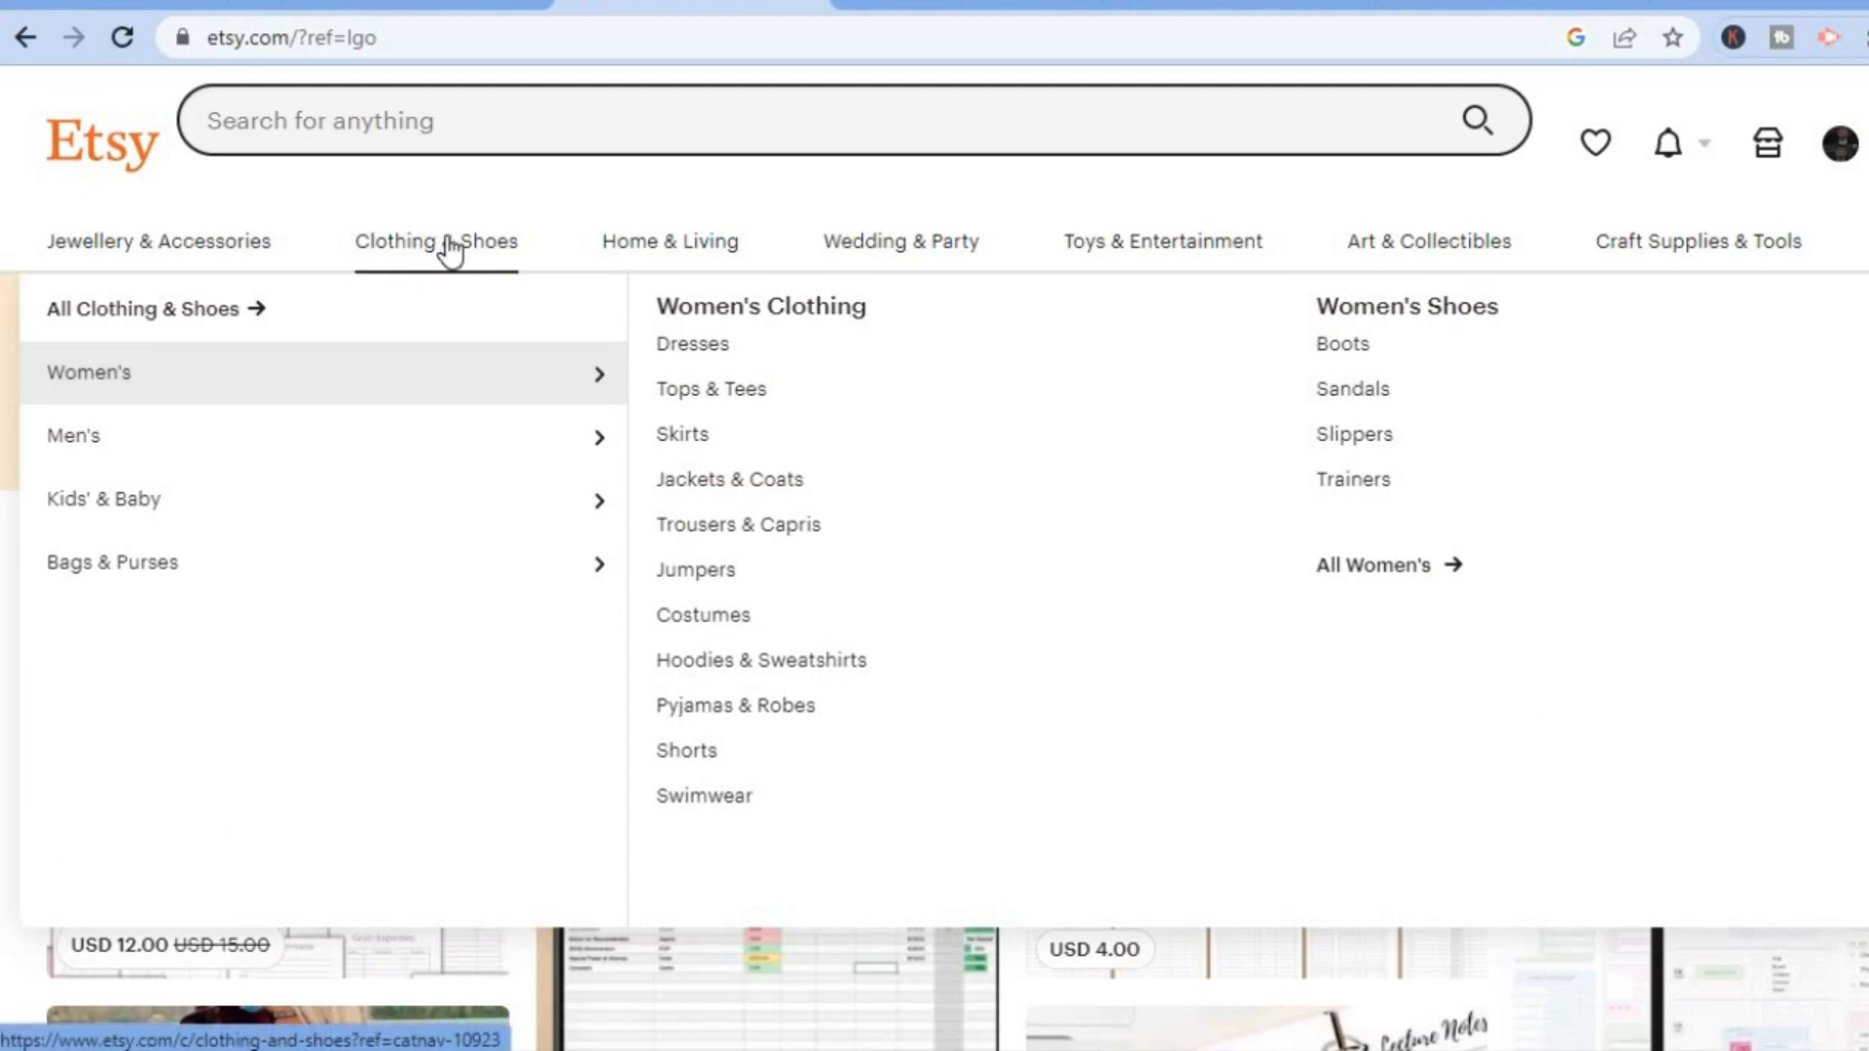
mouse_move(234, 447)
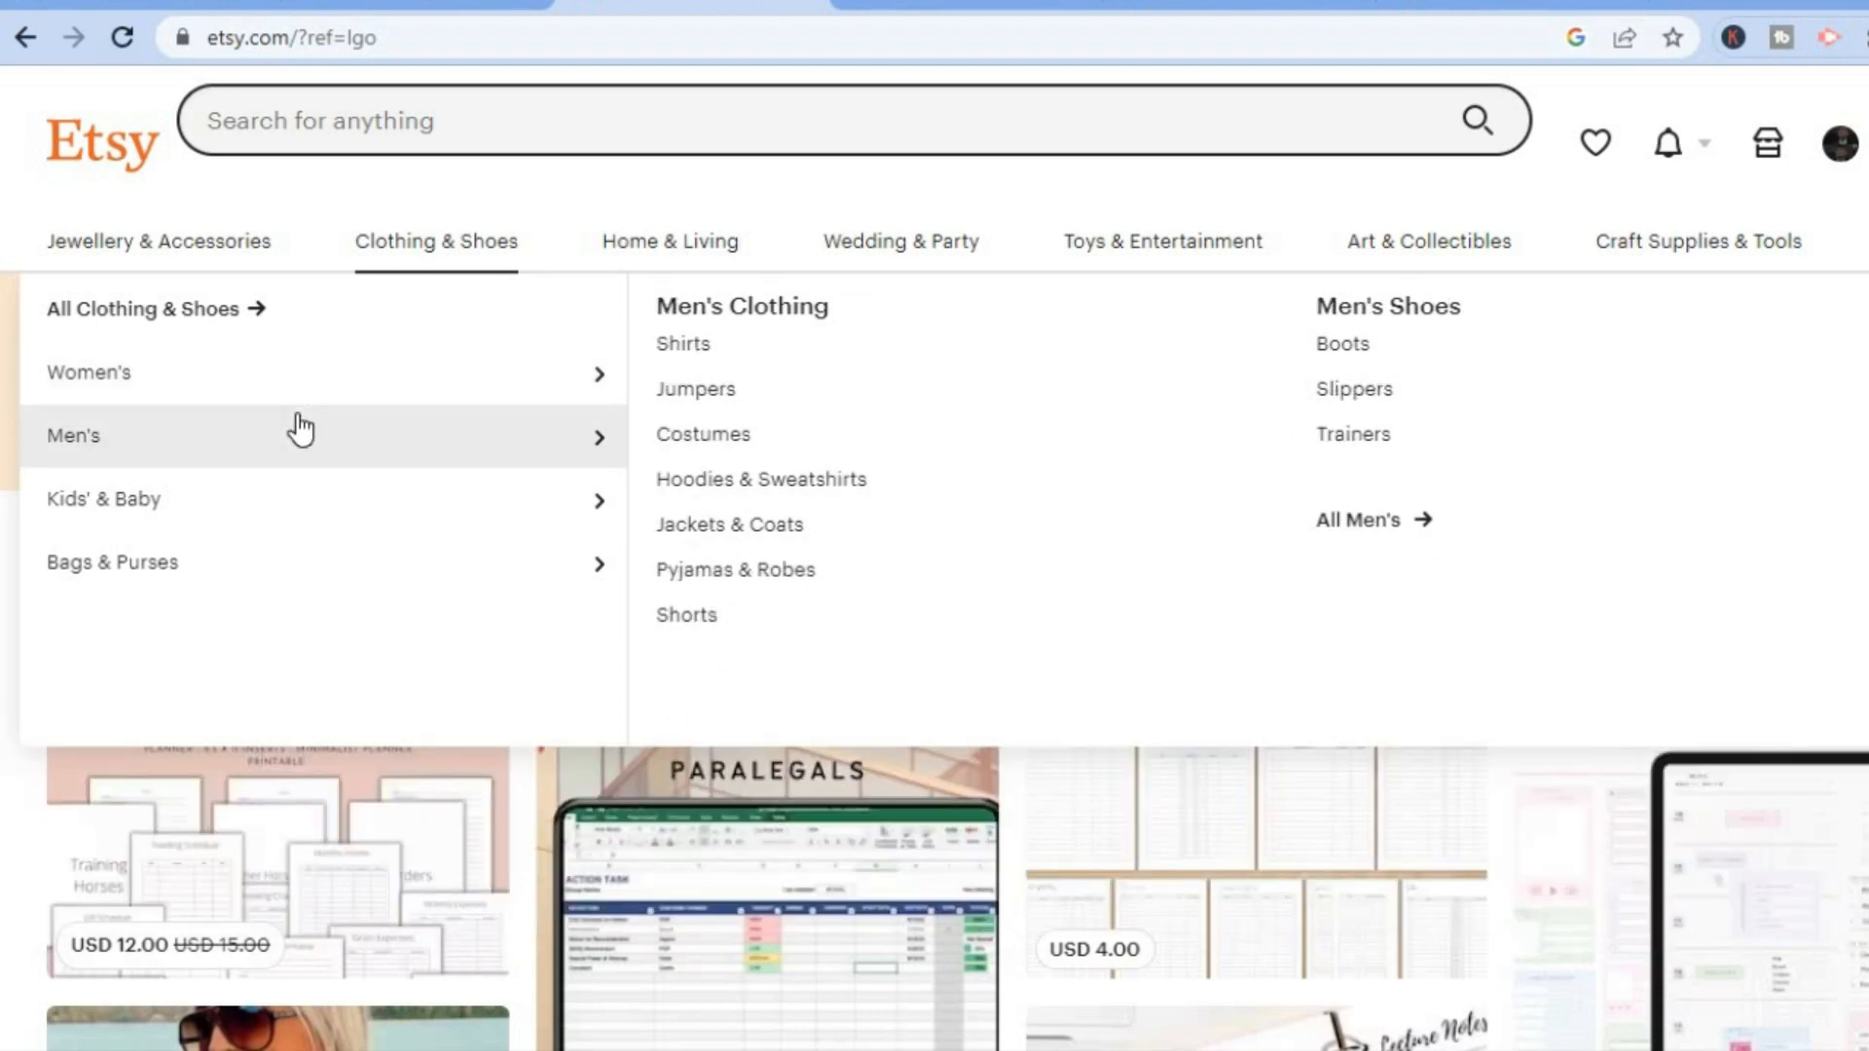
mouse_move(334, 384)
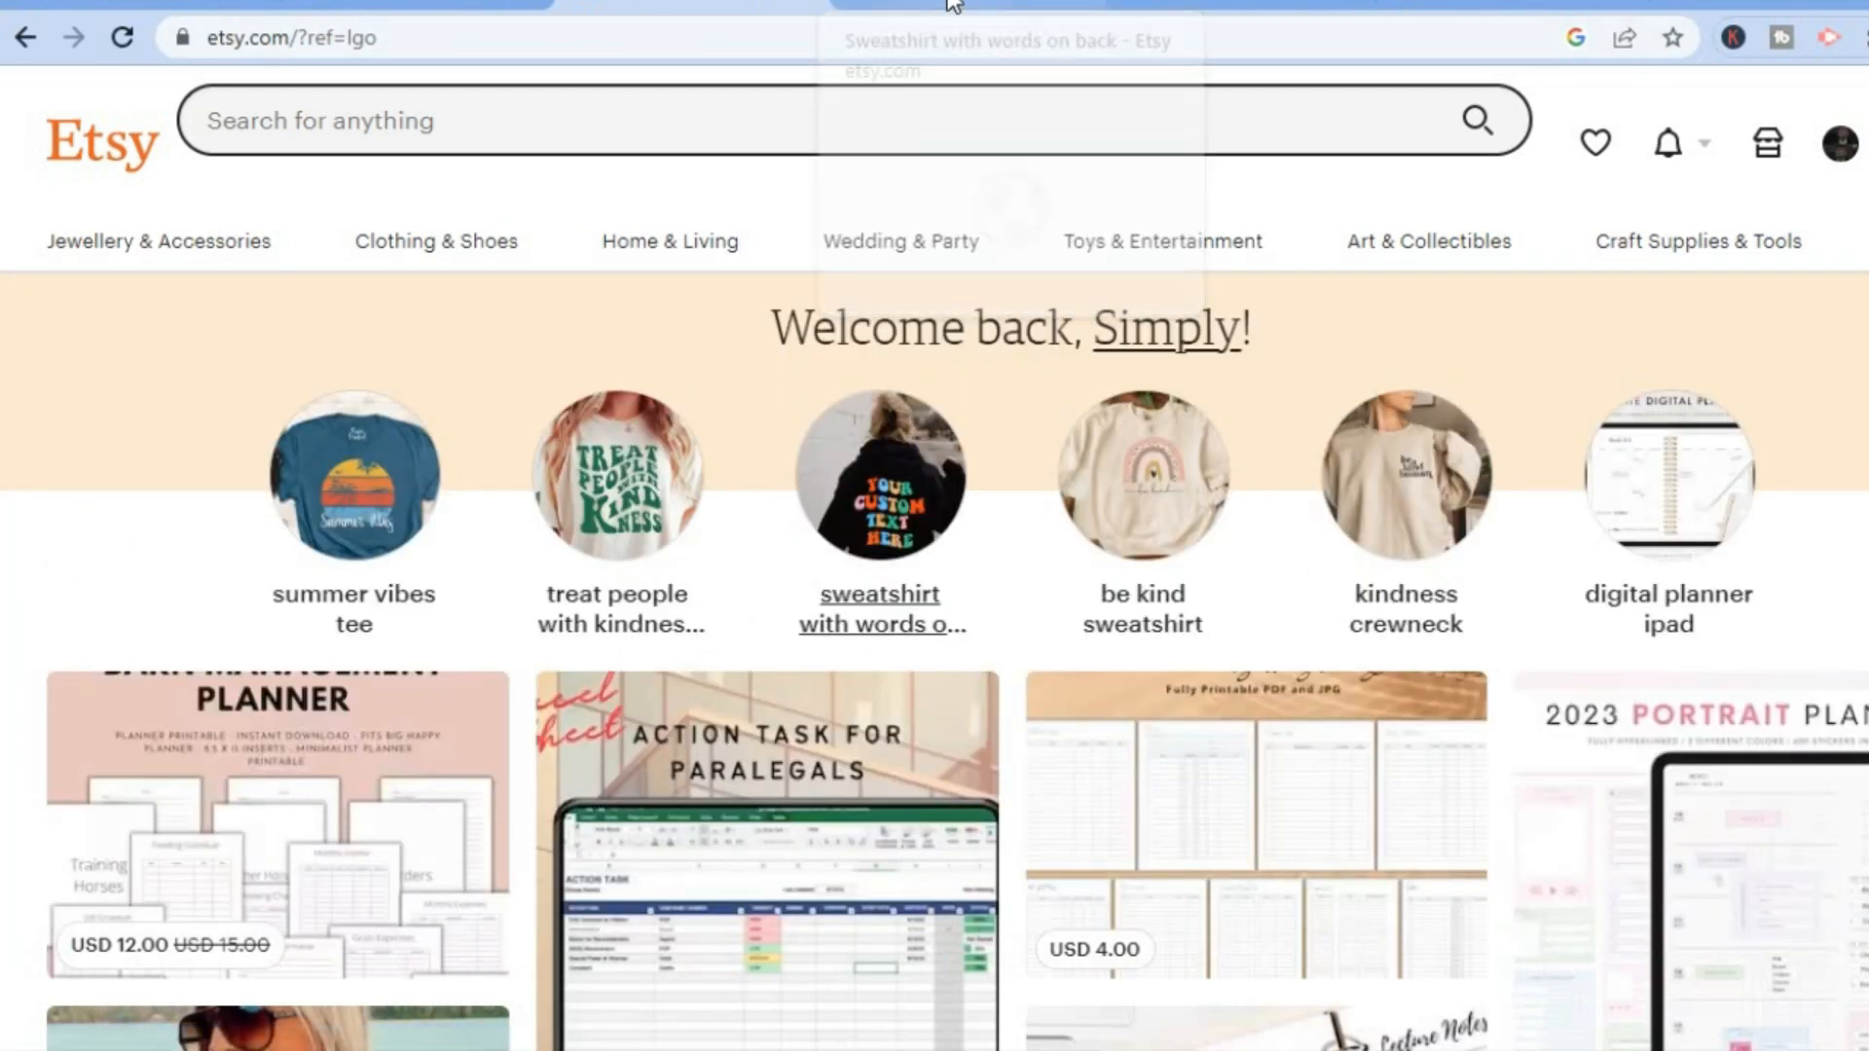
View the "sweatshirt with words on back" search results and the listing of the green hoodie with words on the back.
click(953, 4)
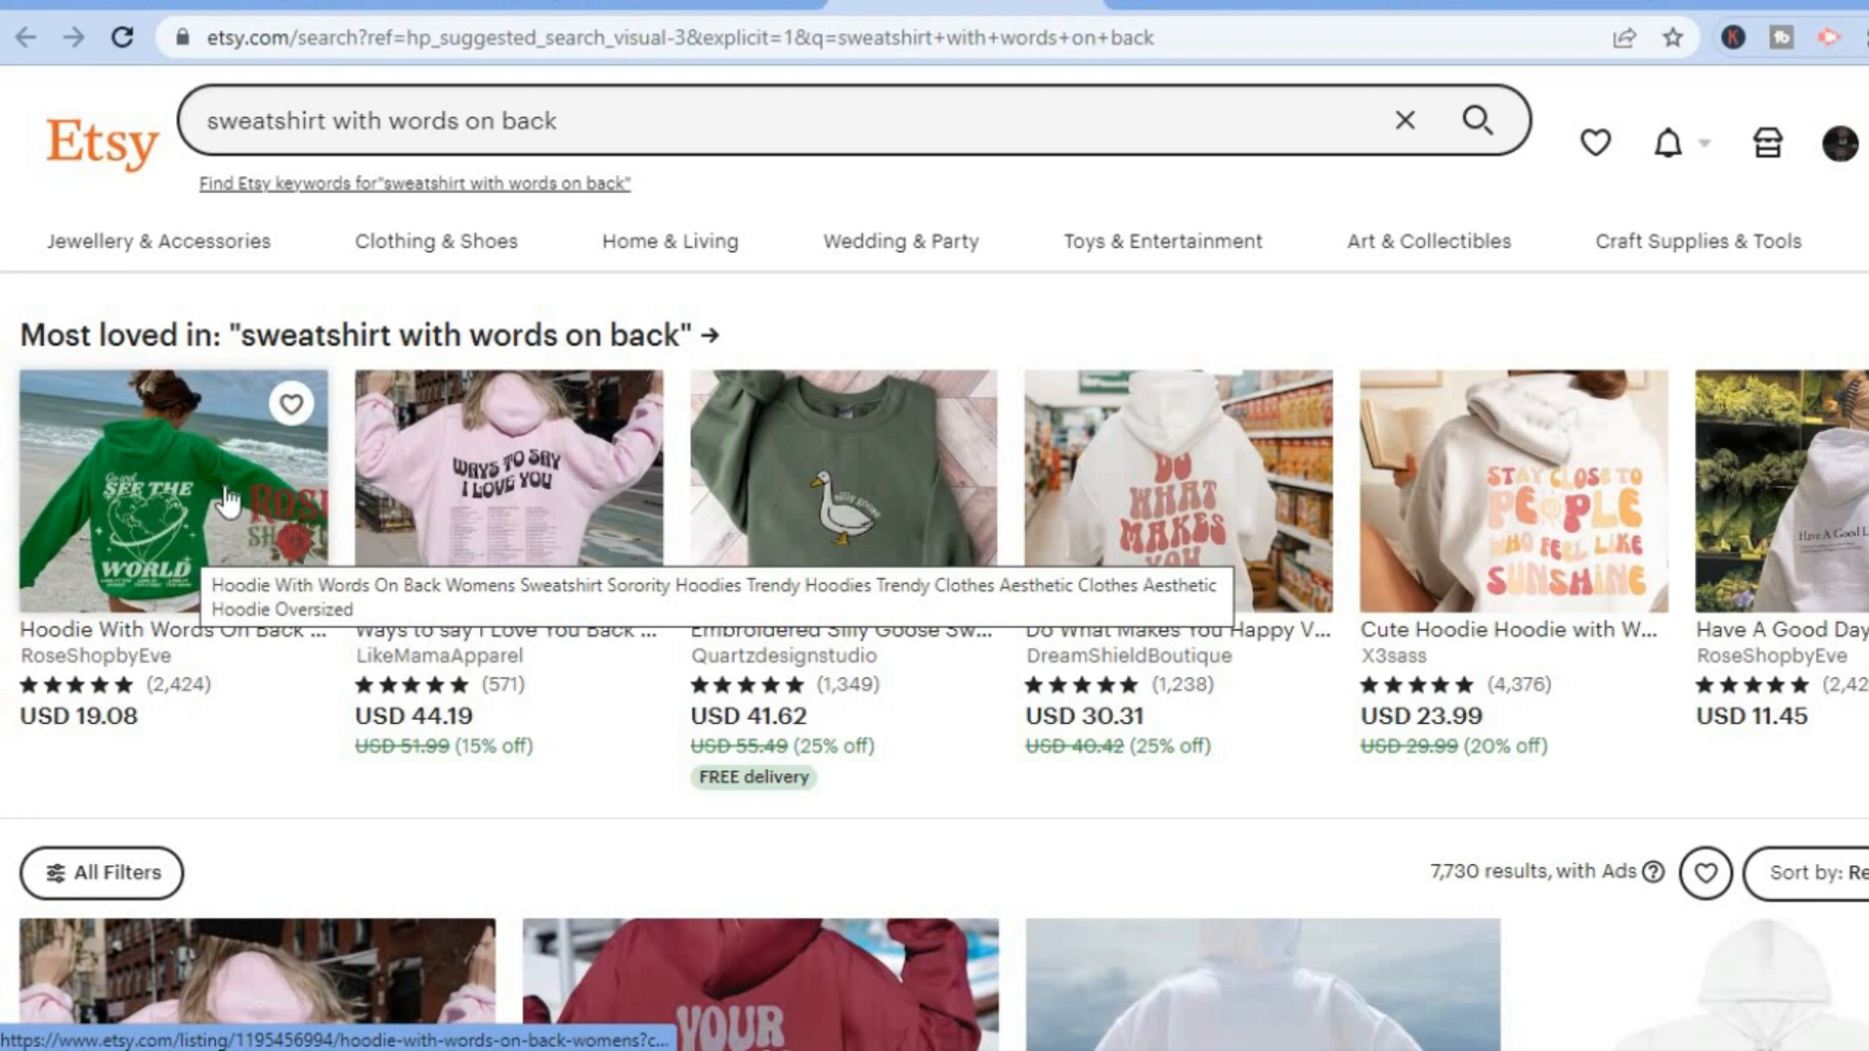
click(1220, 7)
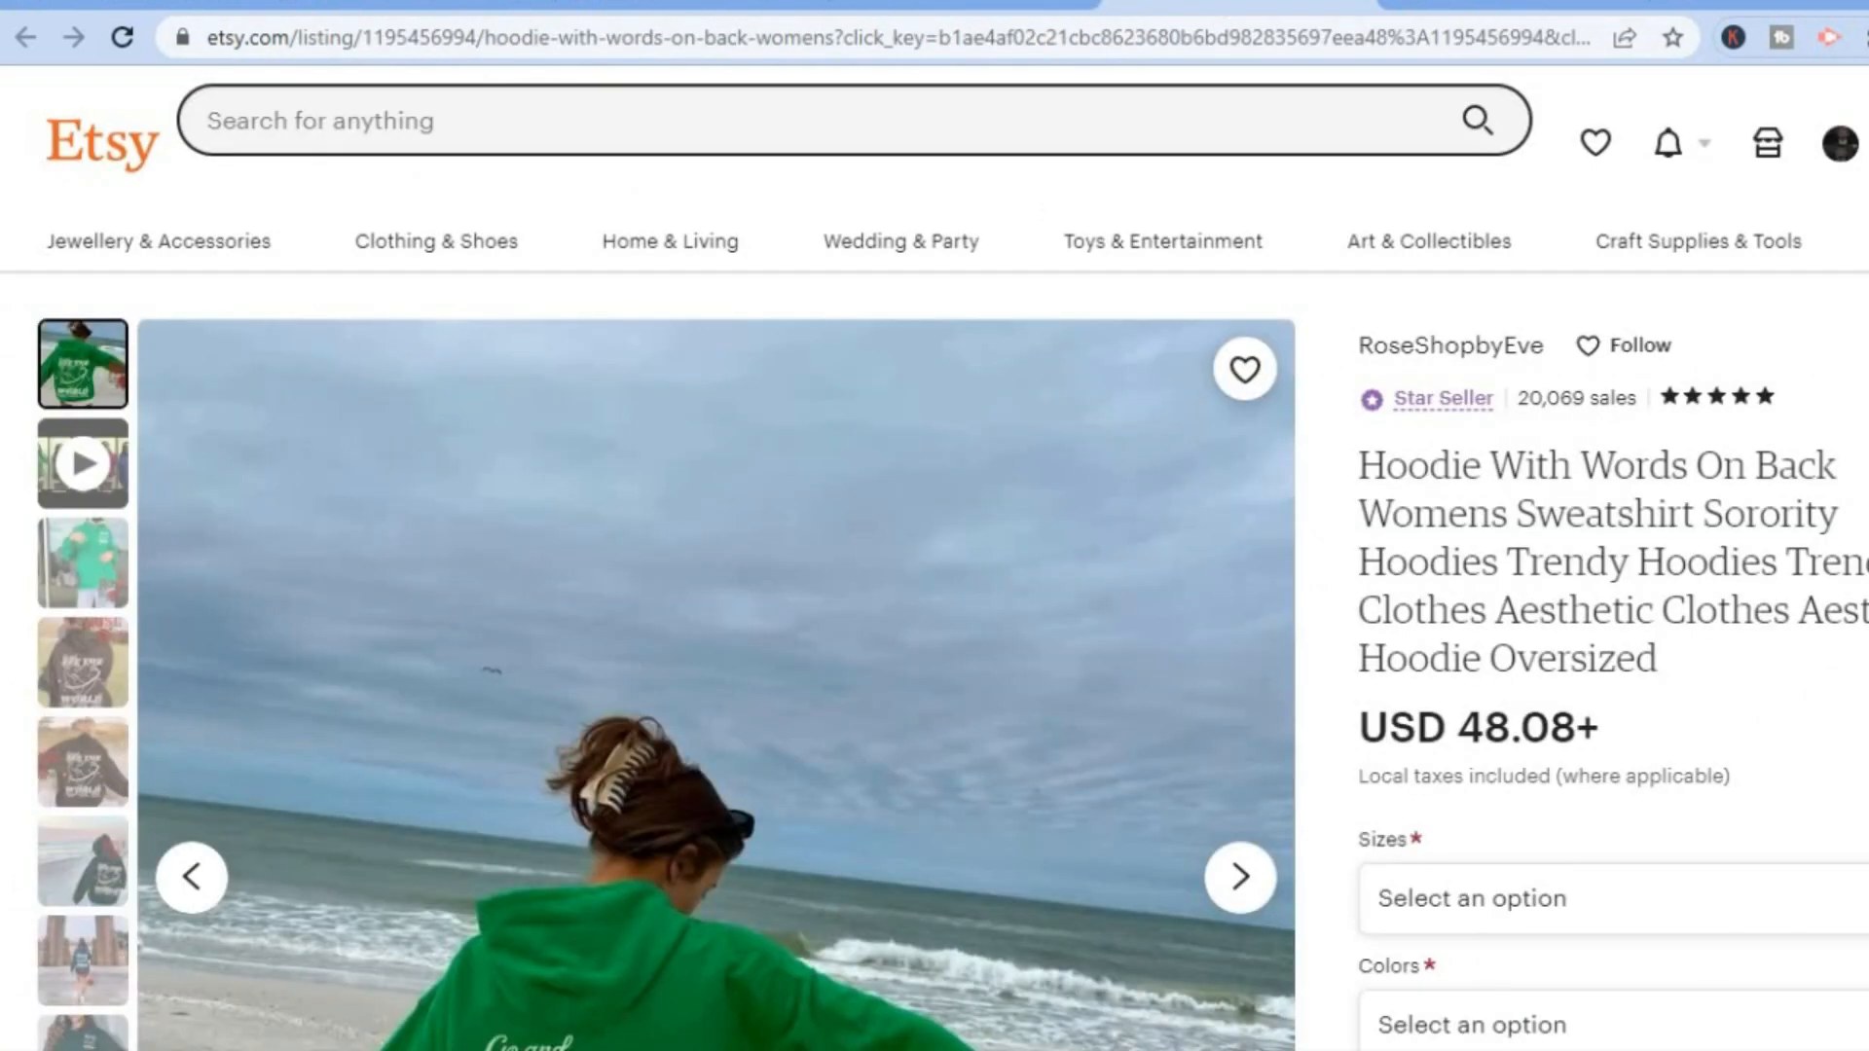
scroll(934, 584, down, 5)
scroll(934, 584, up, 3)
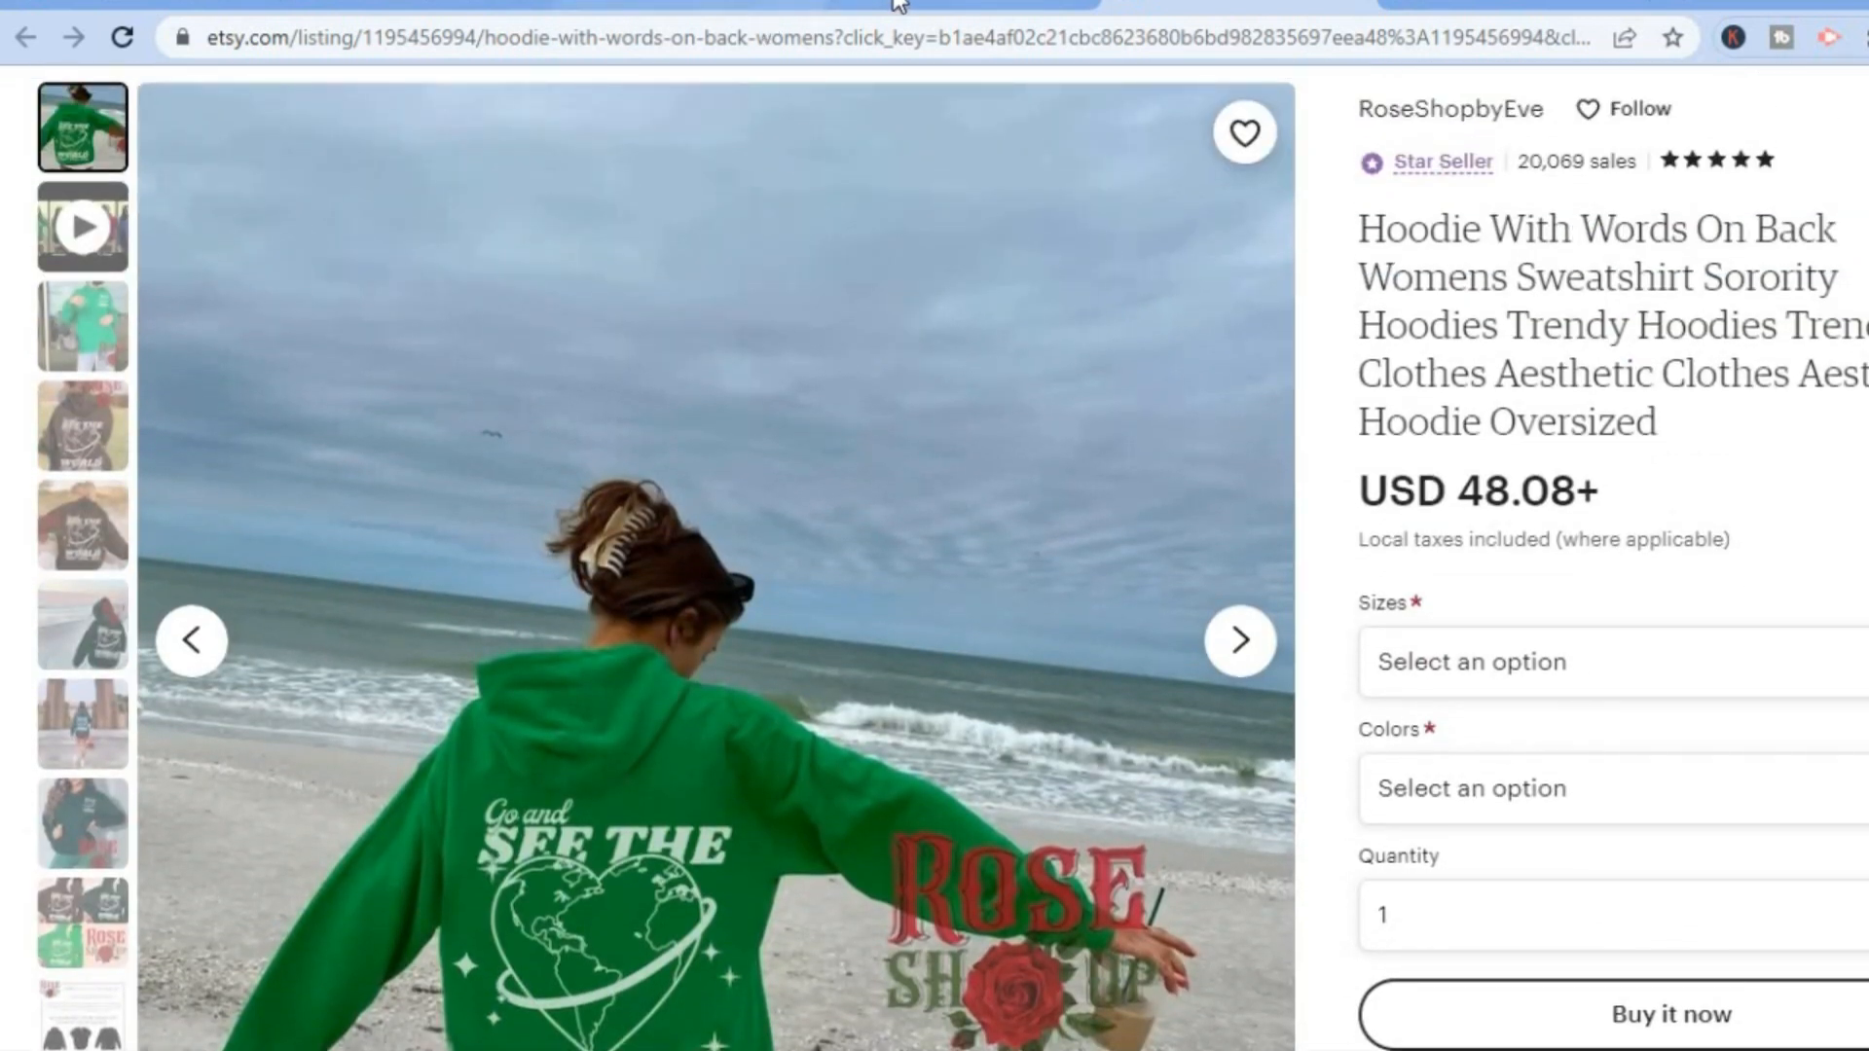
Return to the Etsy homepage, open the suggested search "sweatshirt with words on back" and examine its listings.
click(728, 4)
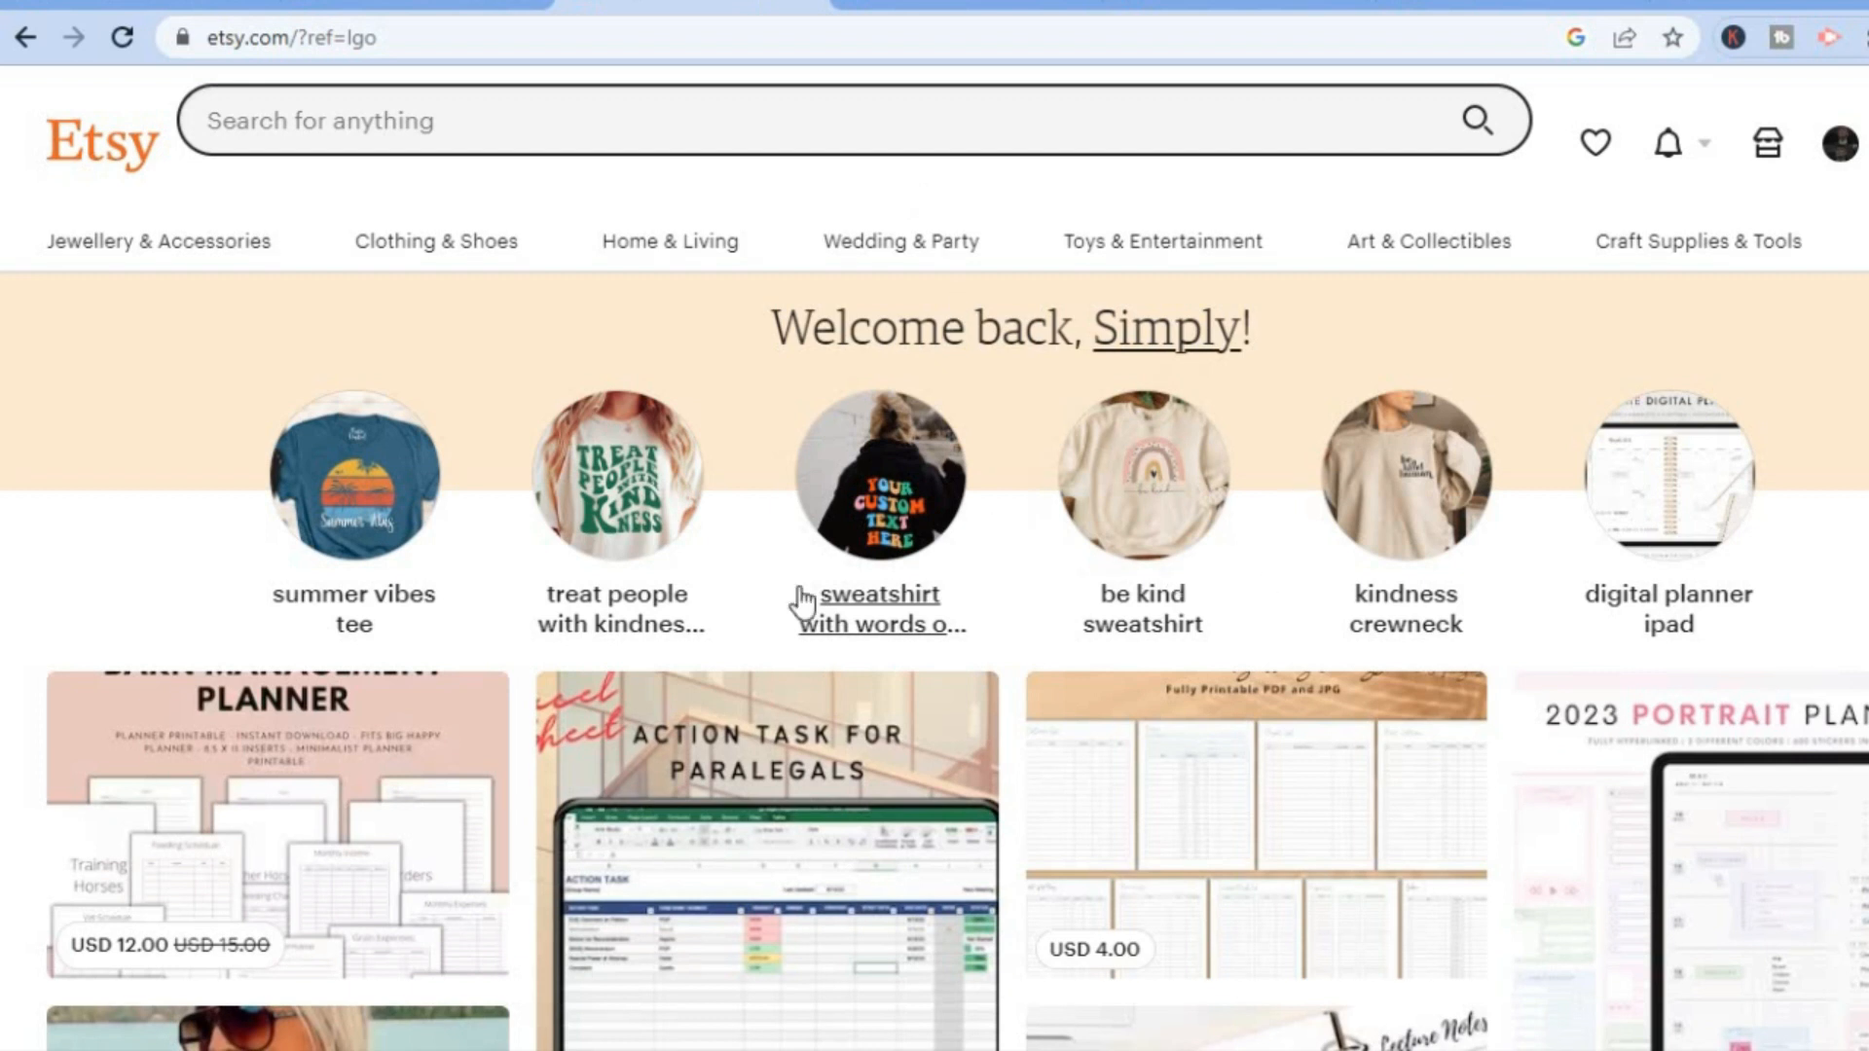
click(918, 534)
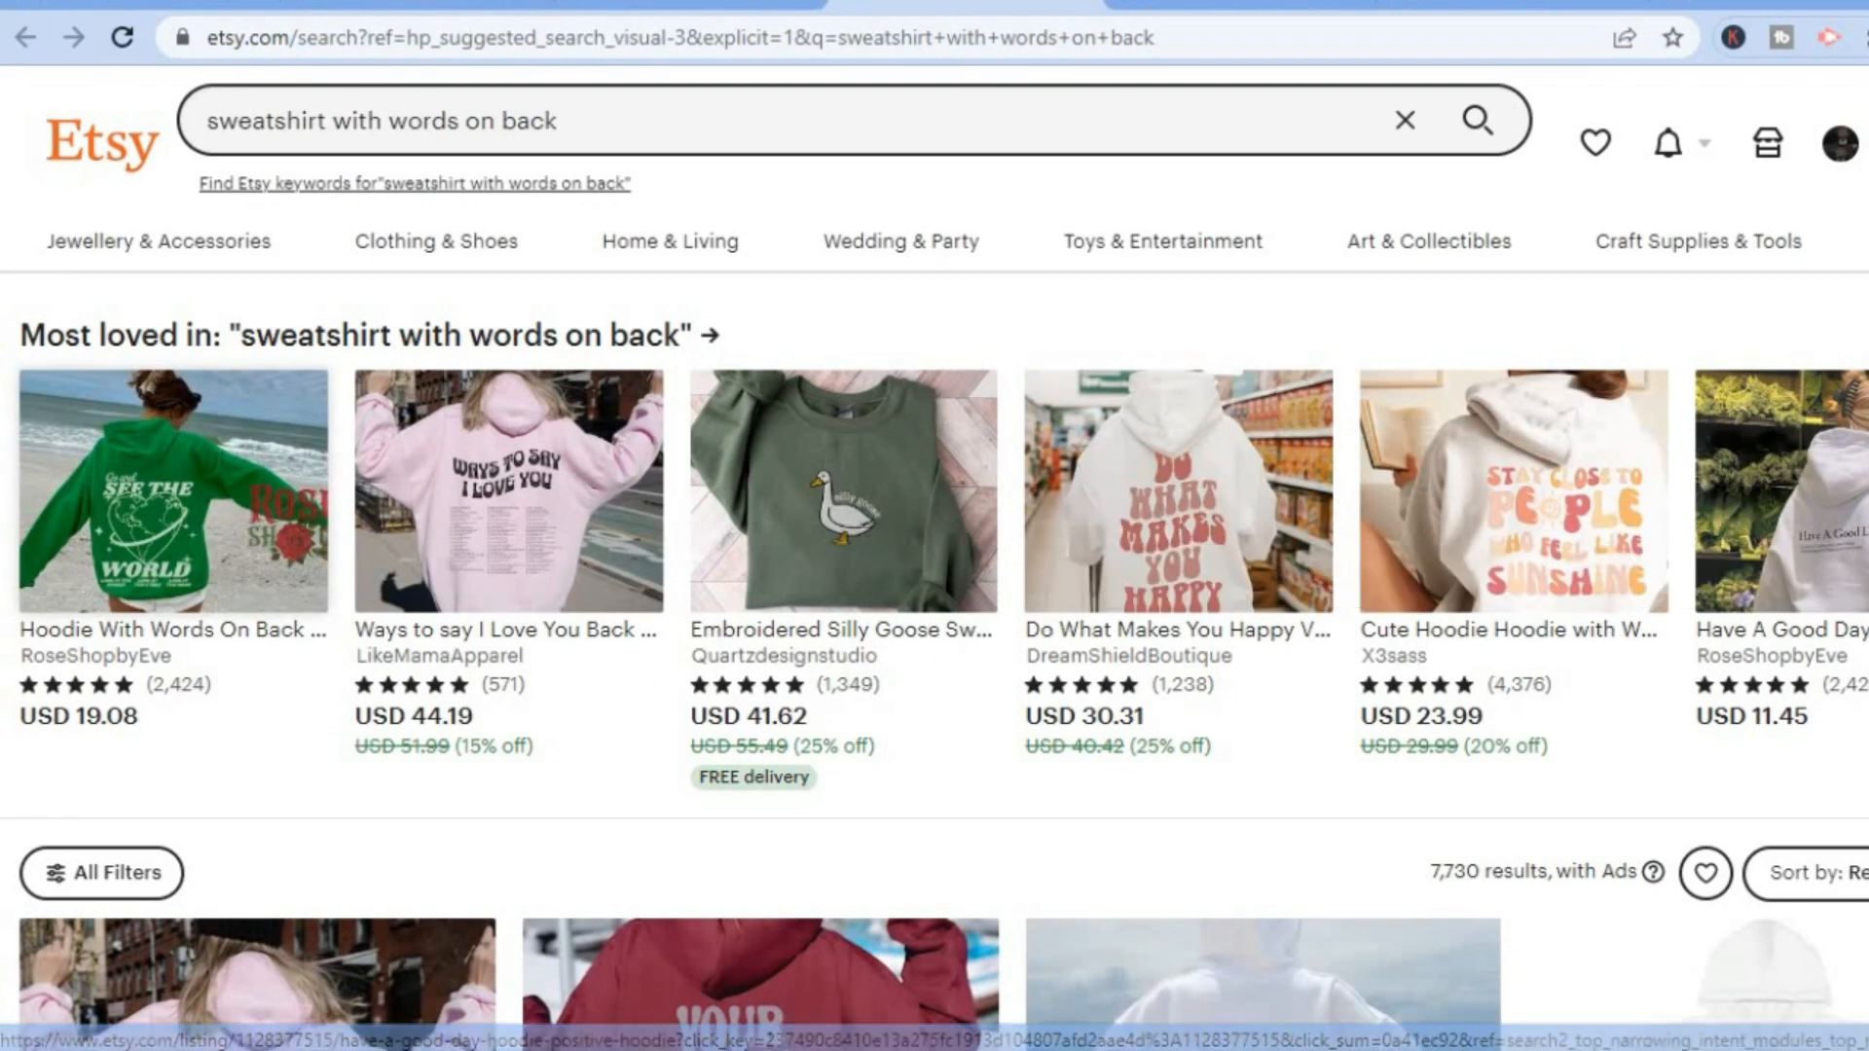
scroll(779, 473, down, 6)
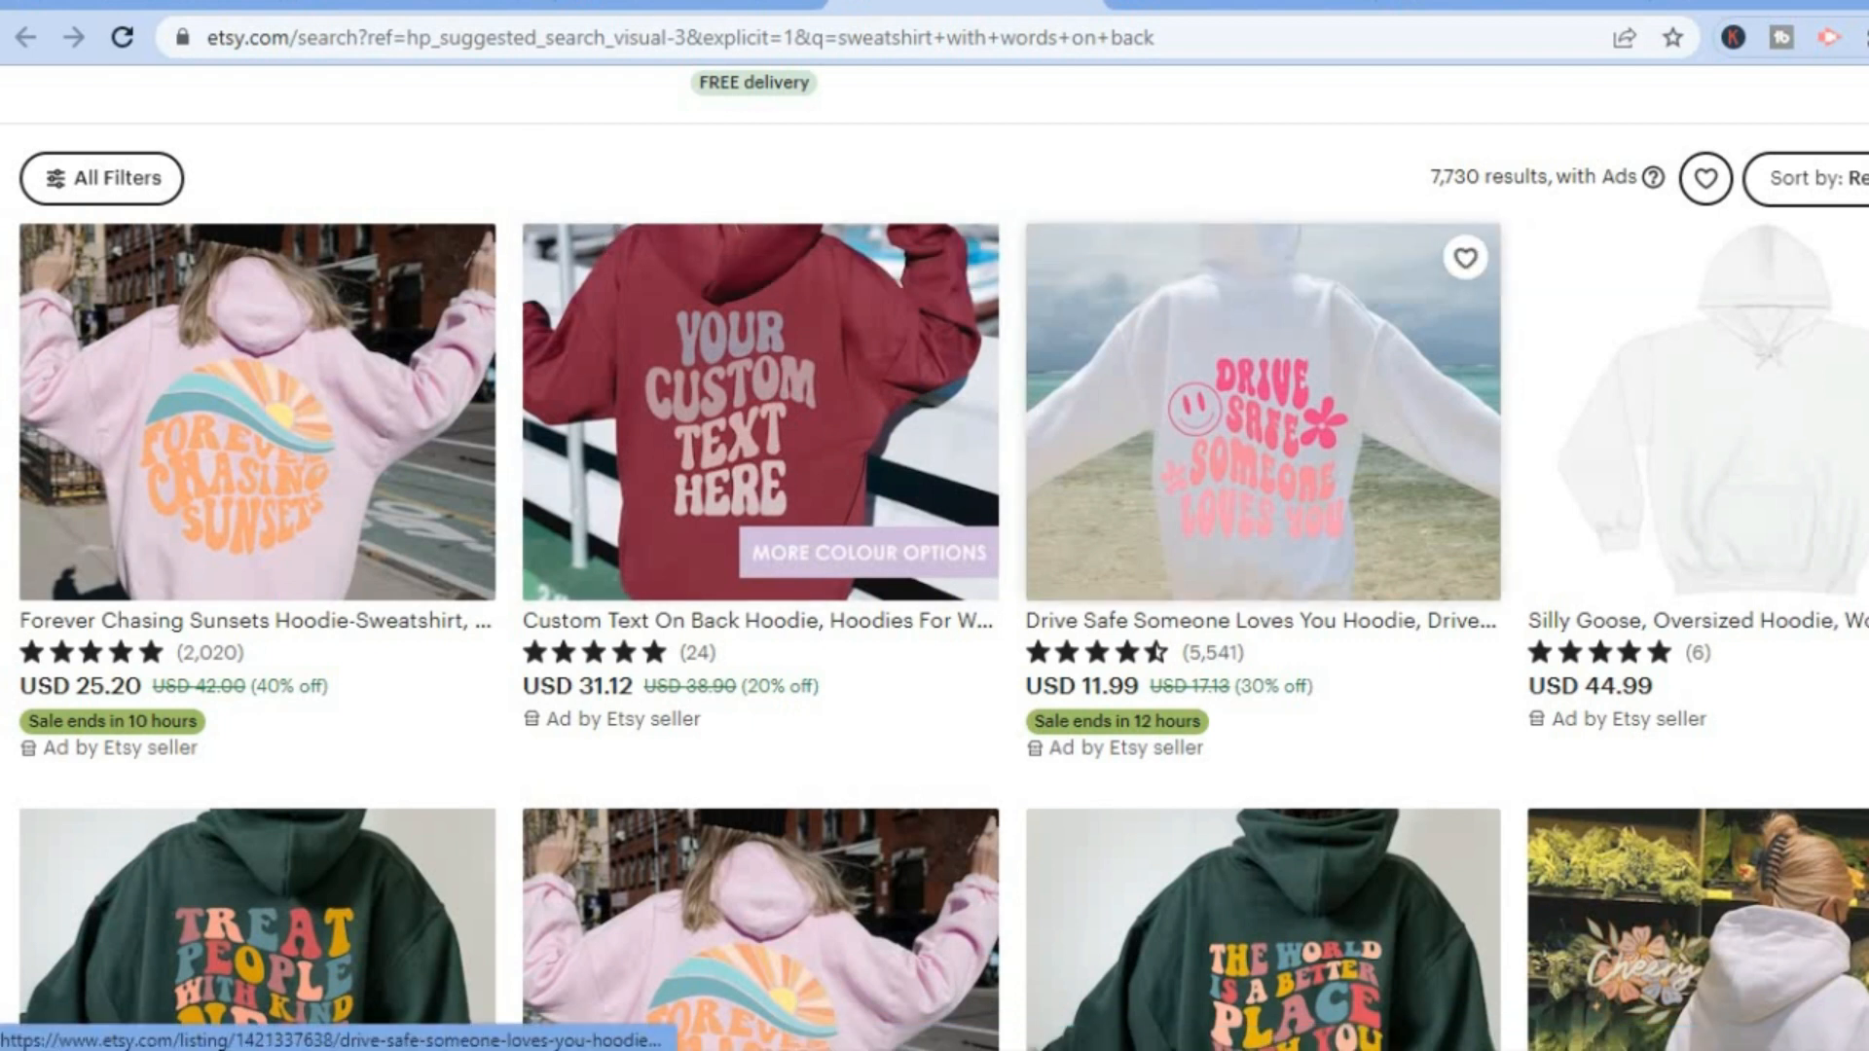
scroll(934, 525, up, 5)
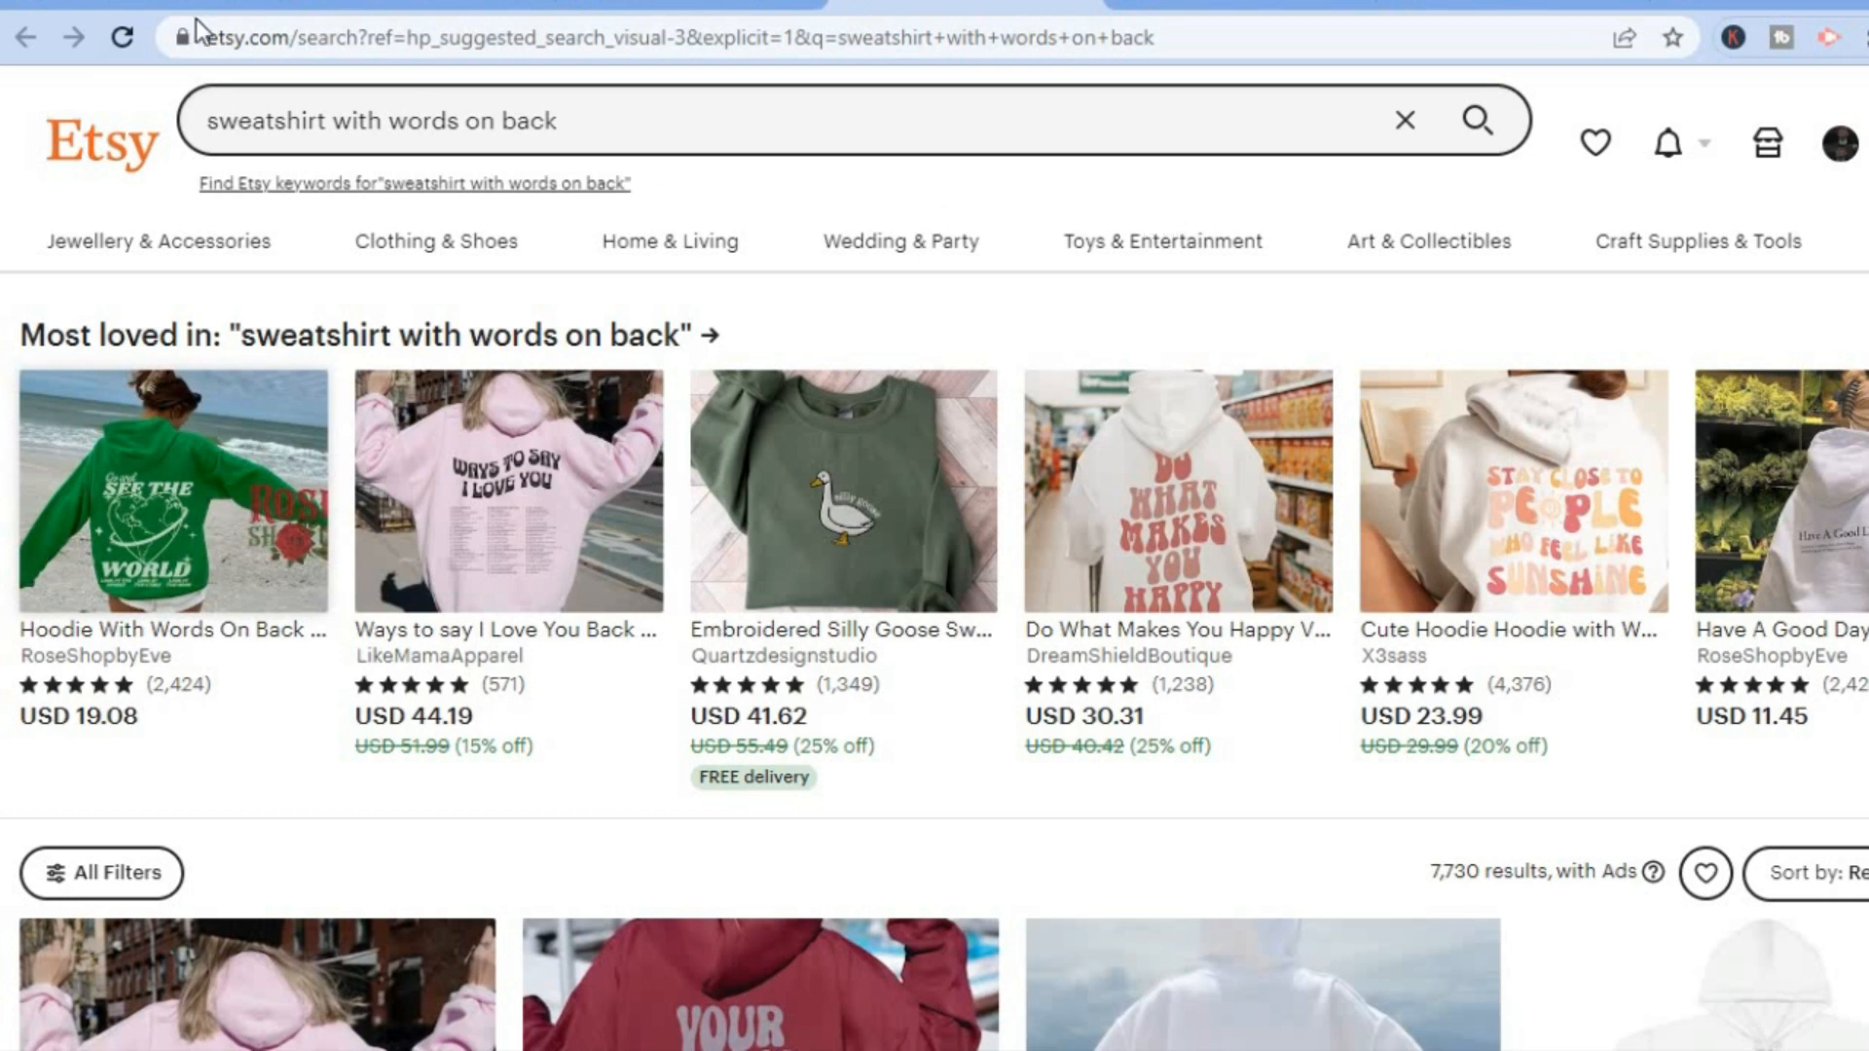
Switch to Printify and try to add a new store with Etsy as the sales channel.
click(146, 8)
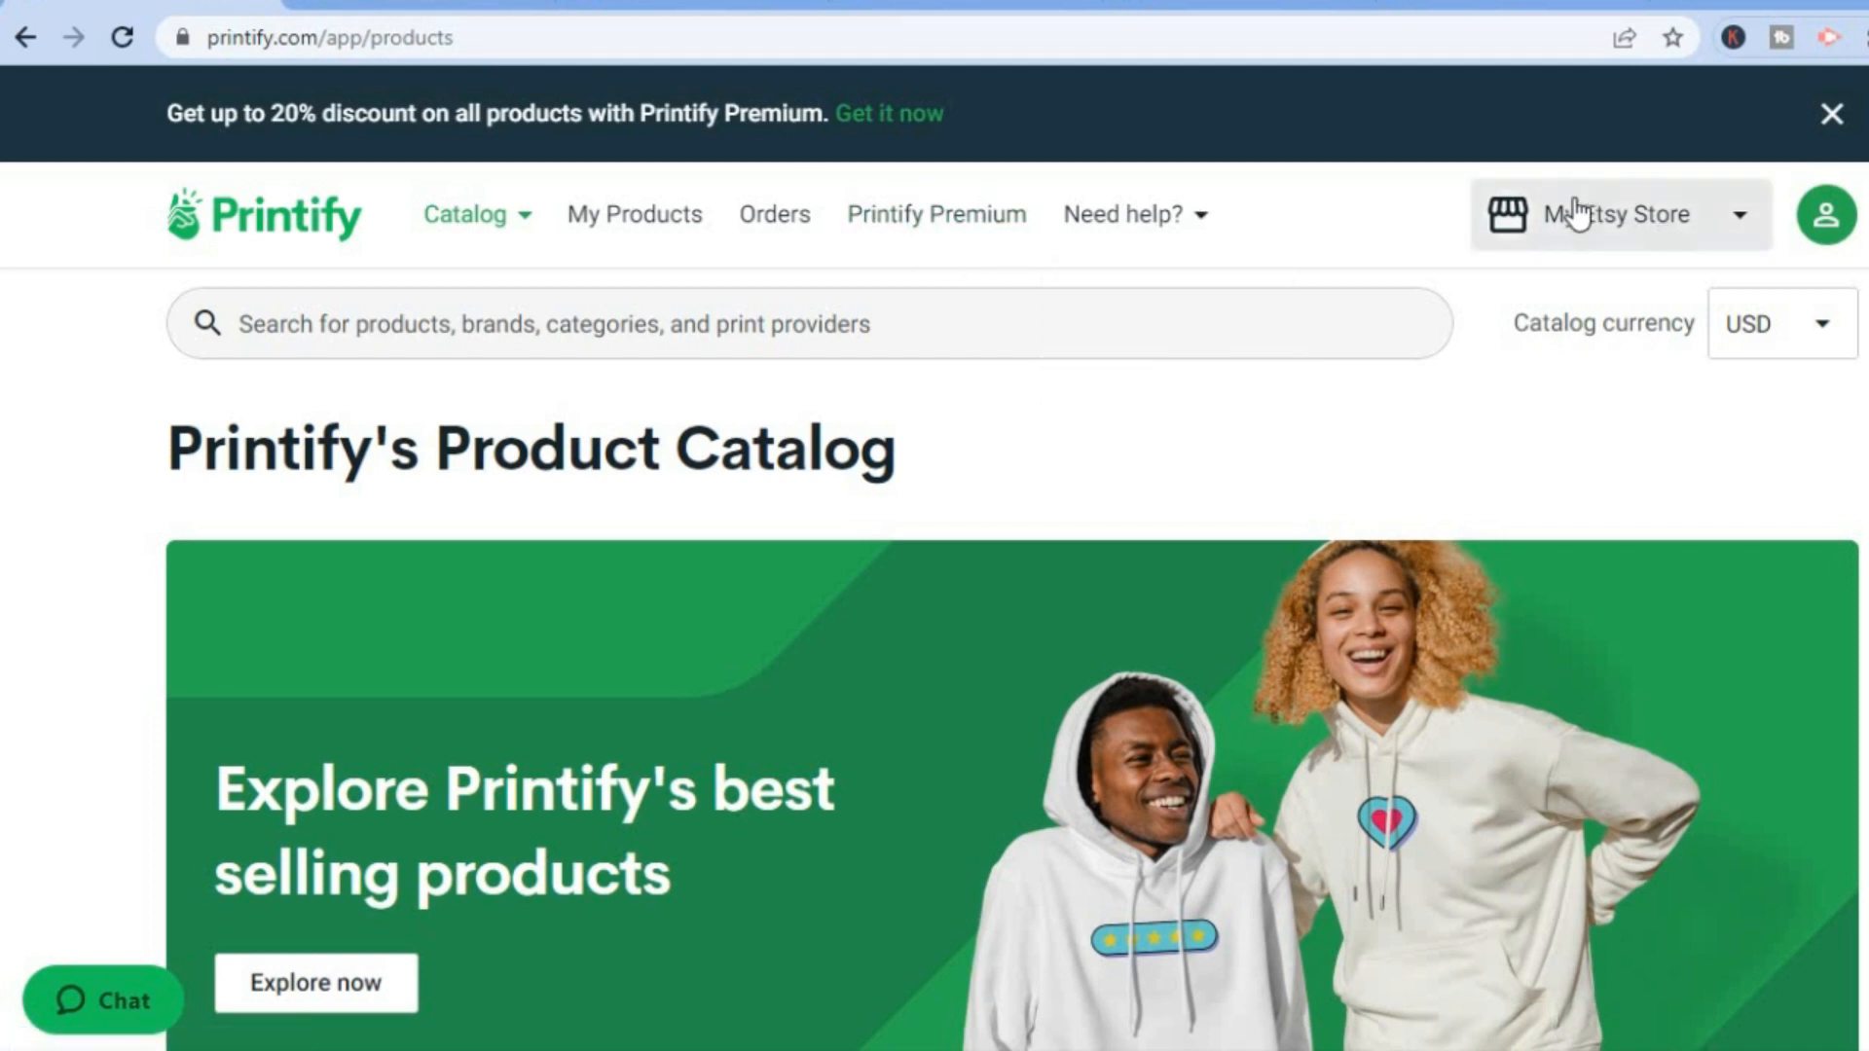
click(1654, 229)
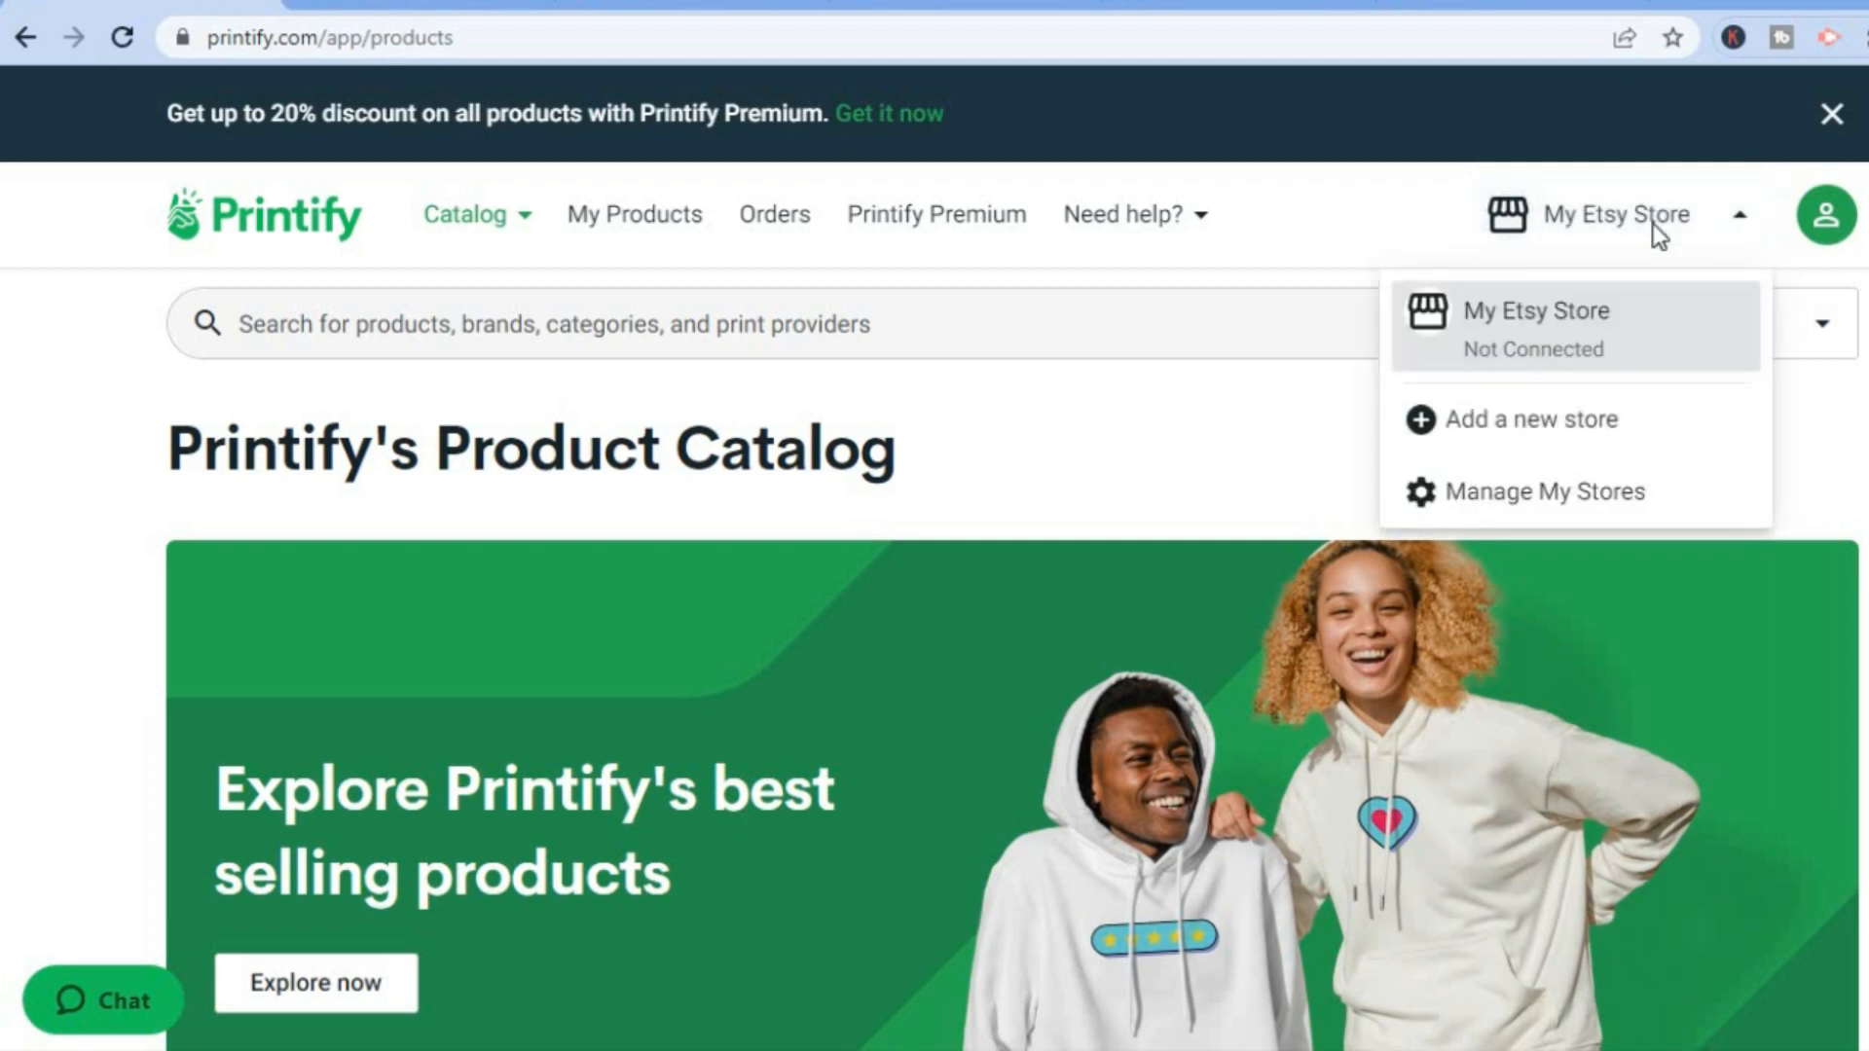
click(1577, 421)
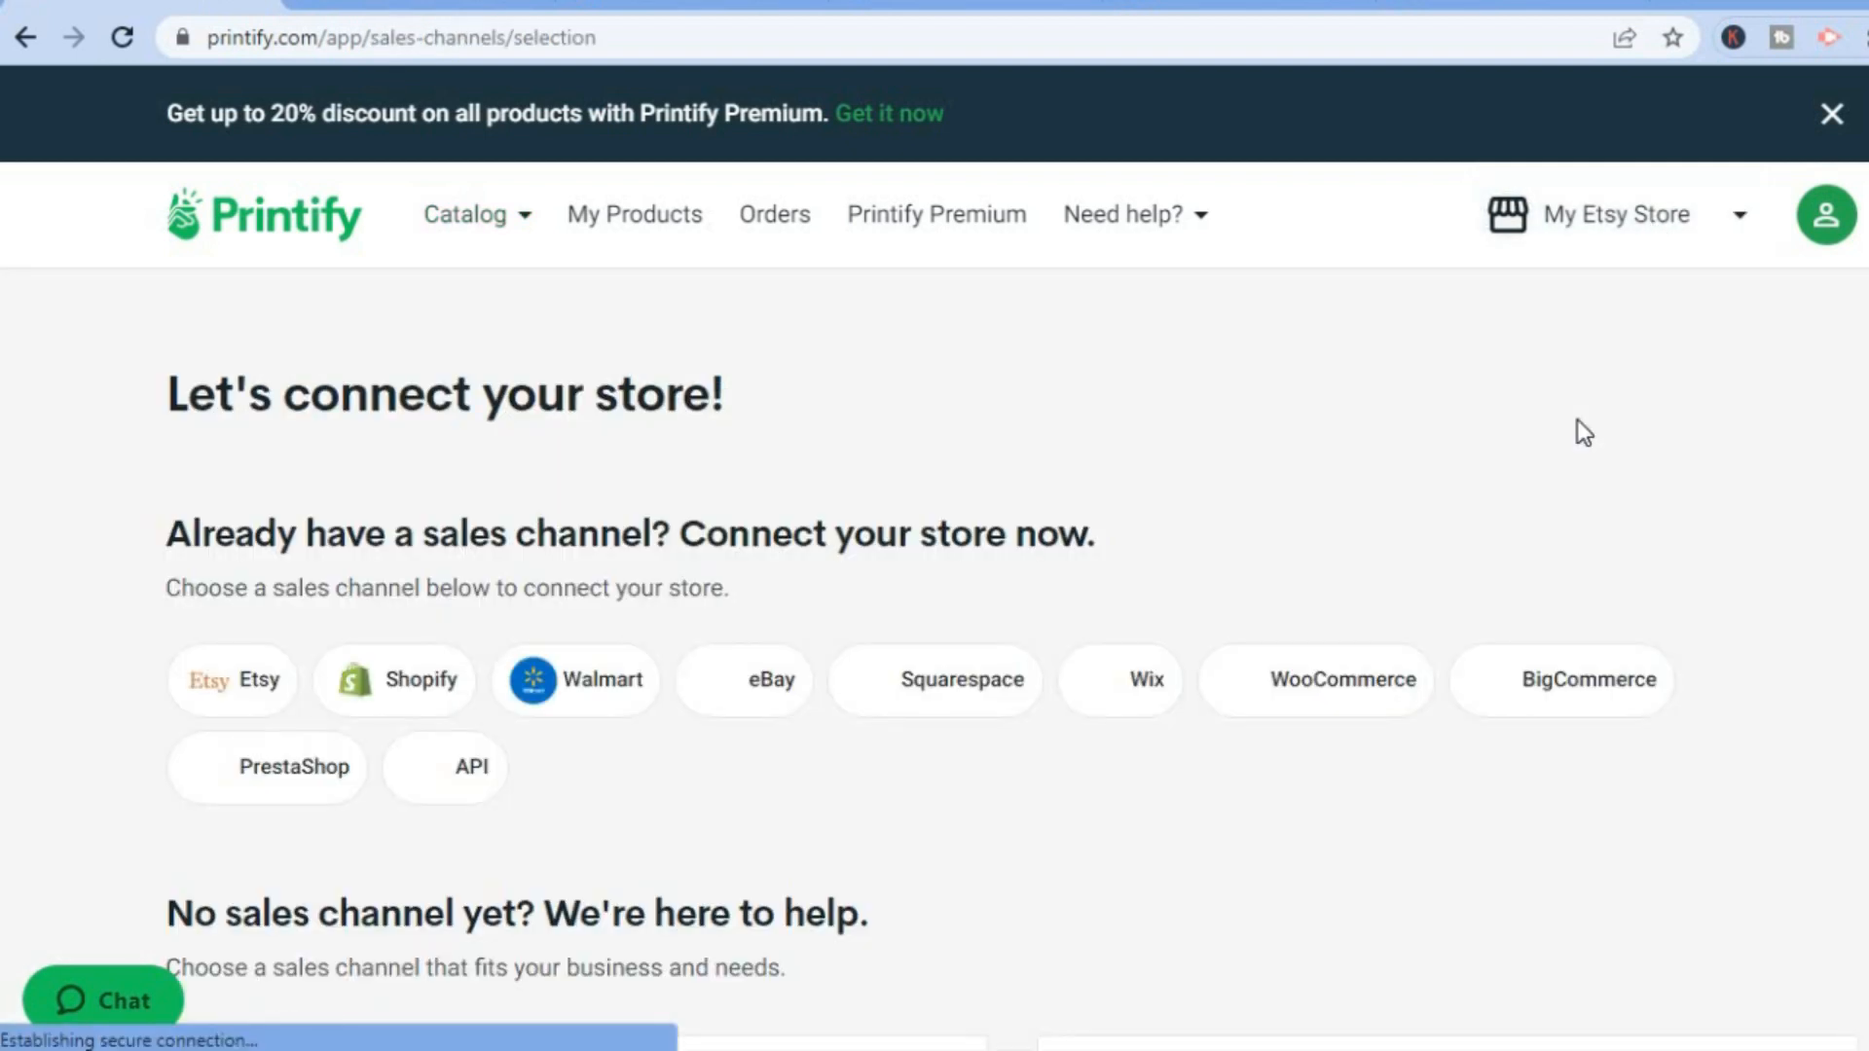
click(224, 681)
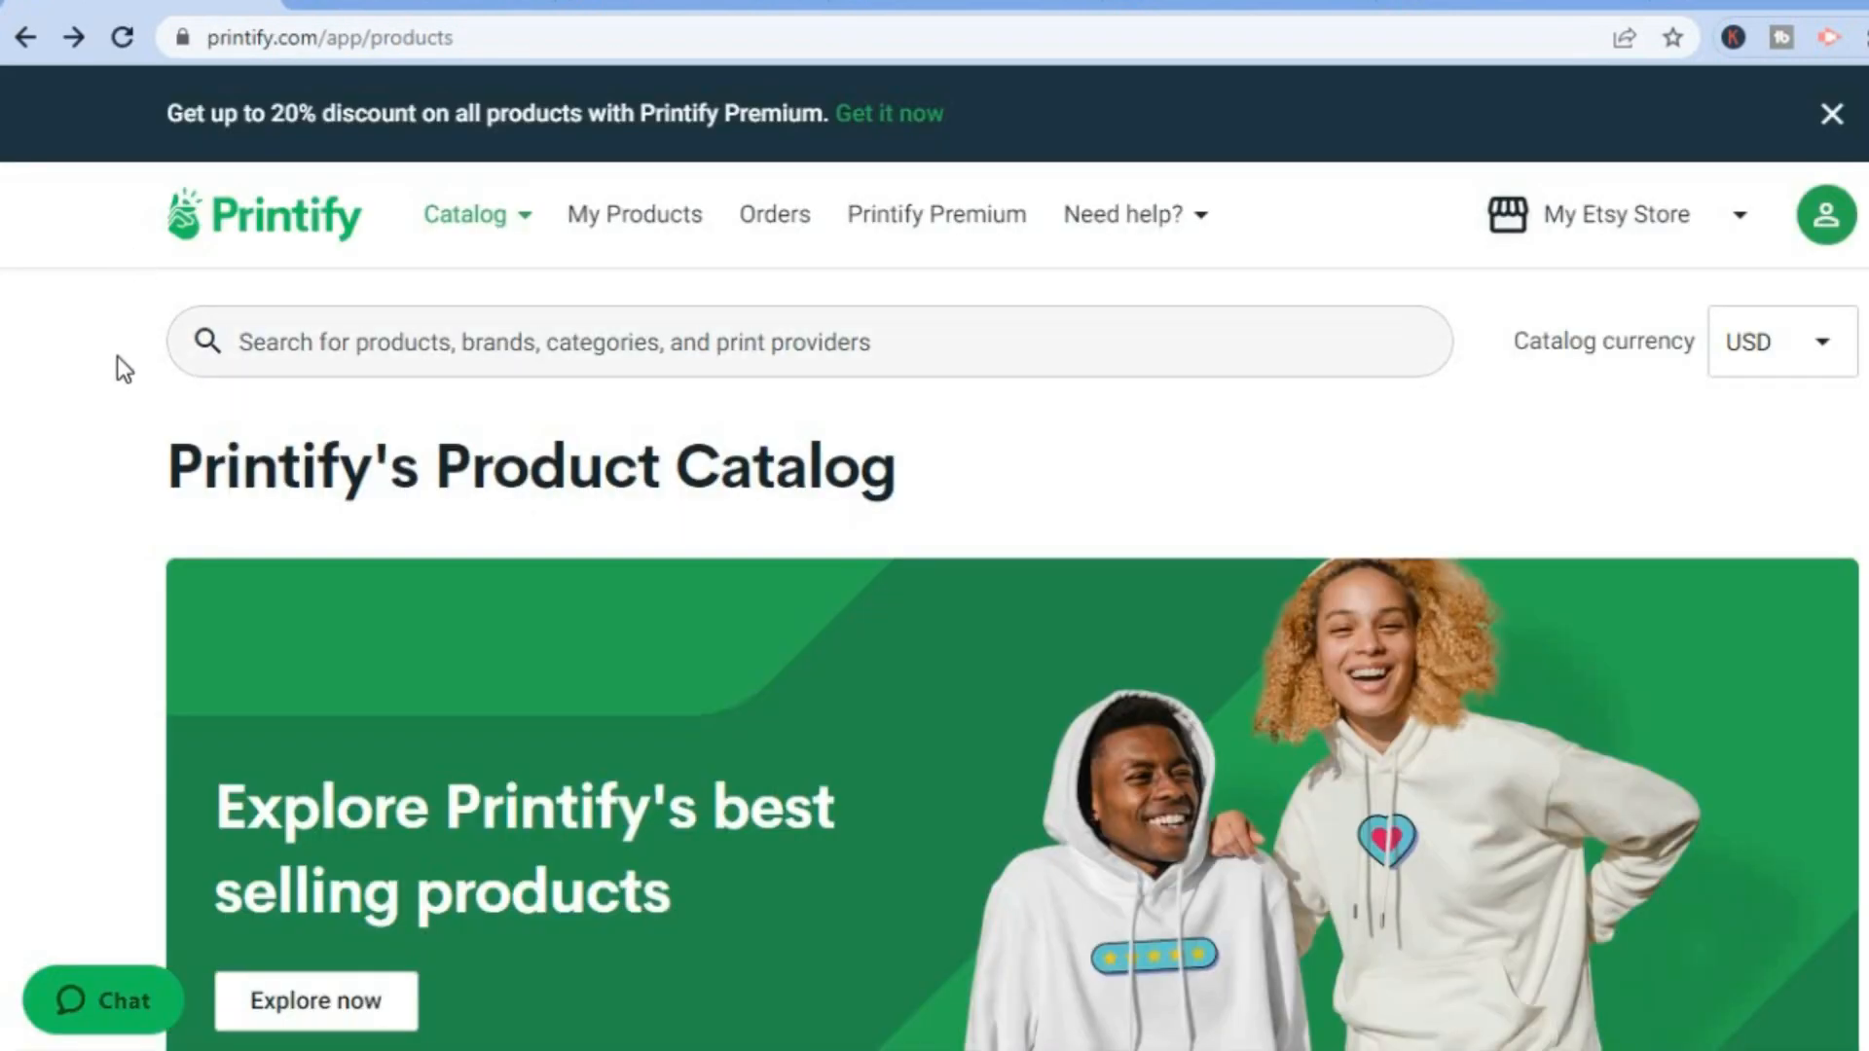
Open My Products, start browsing products from there and look through the catalog's new arrivals.
click(650, 231)
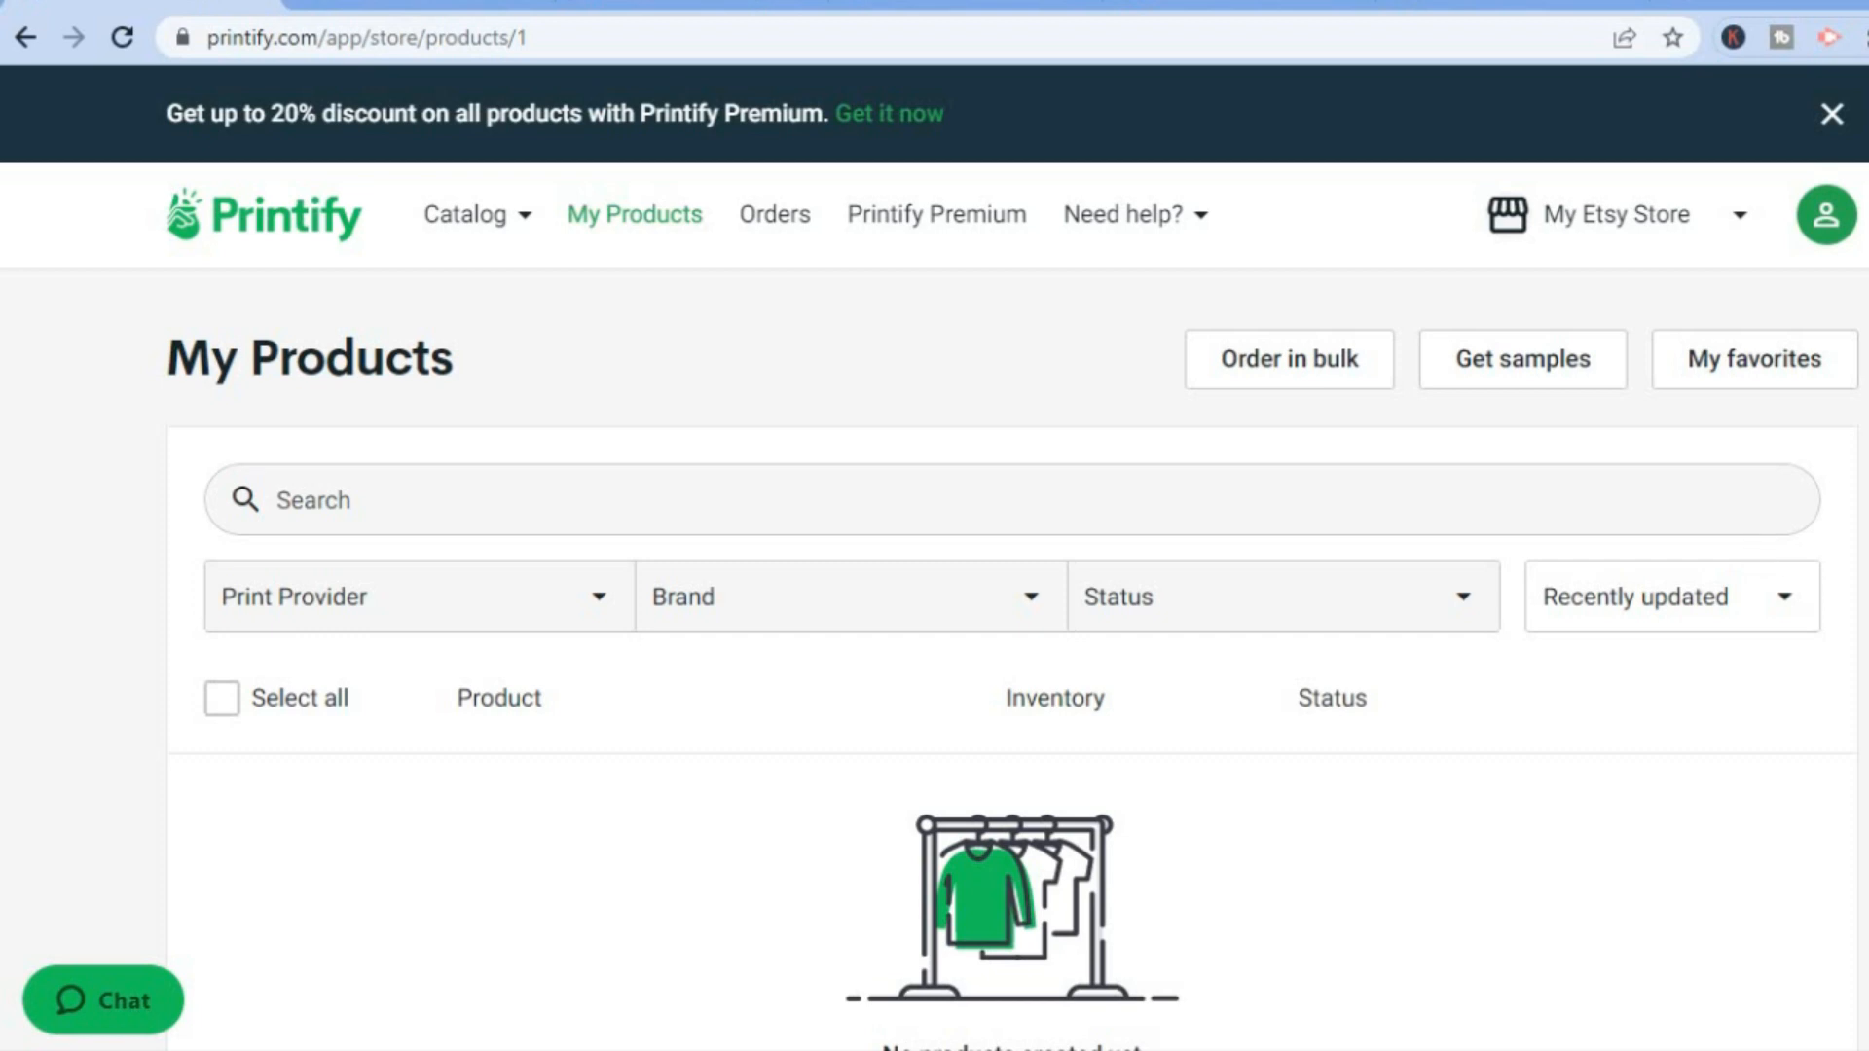
scroll(1012, 658, down, 3)
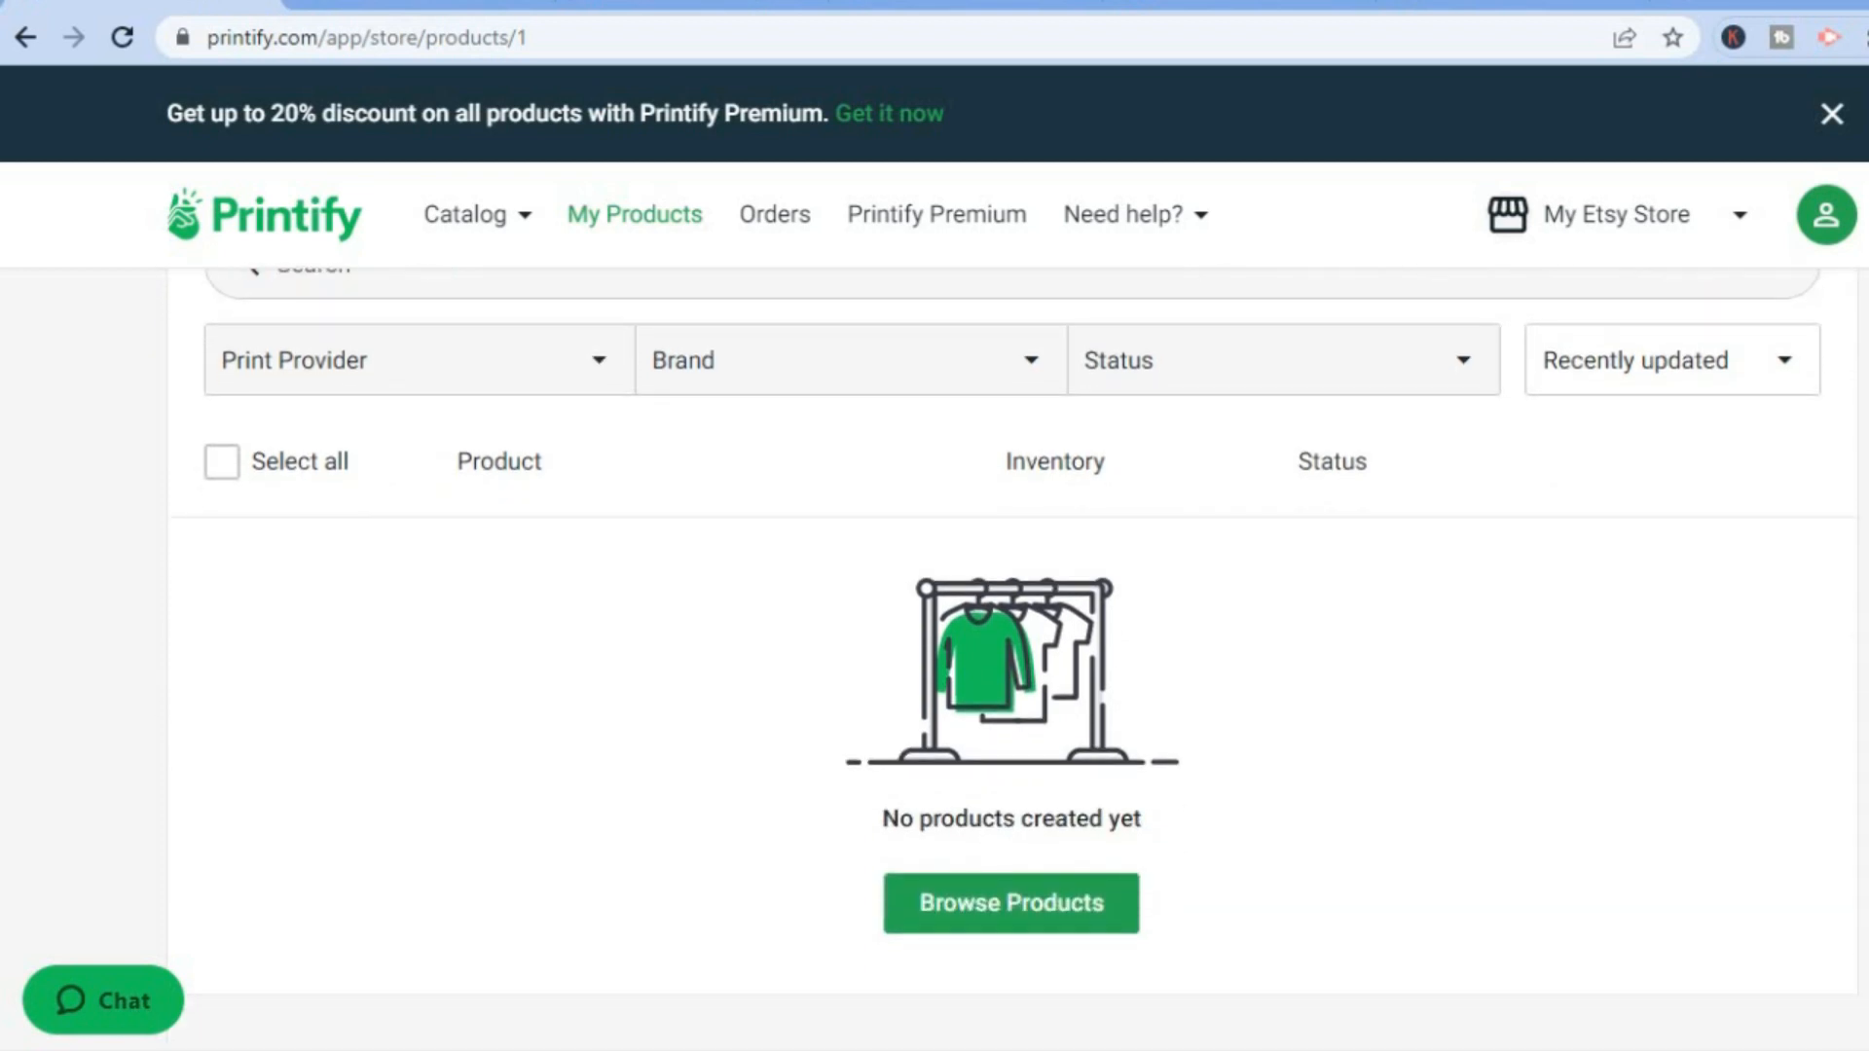
click(1039, 920)
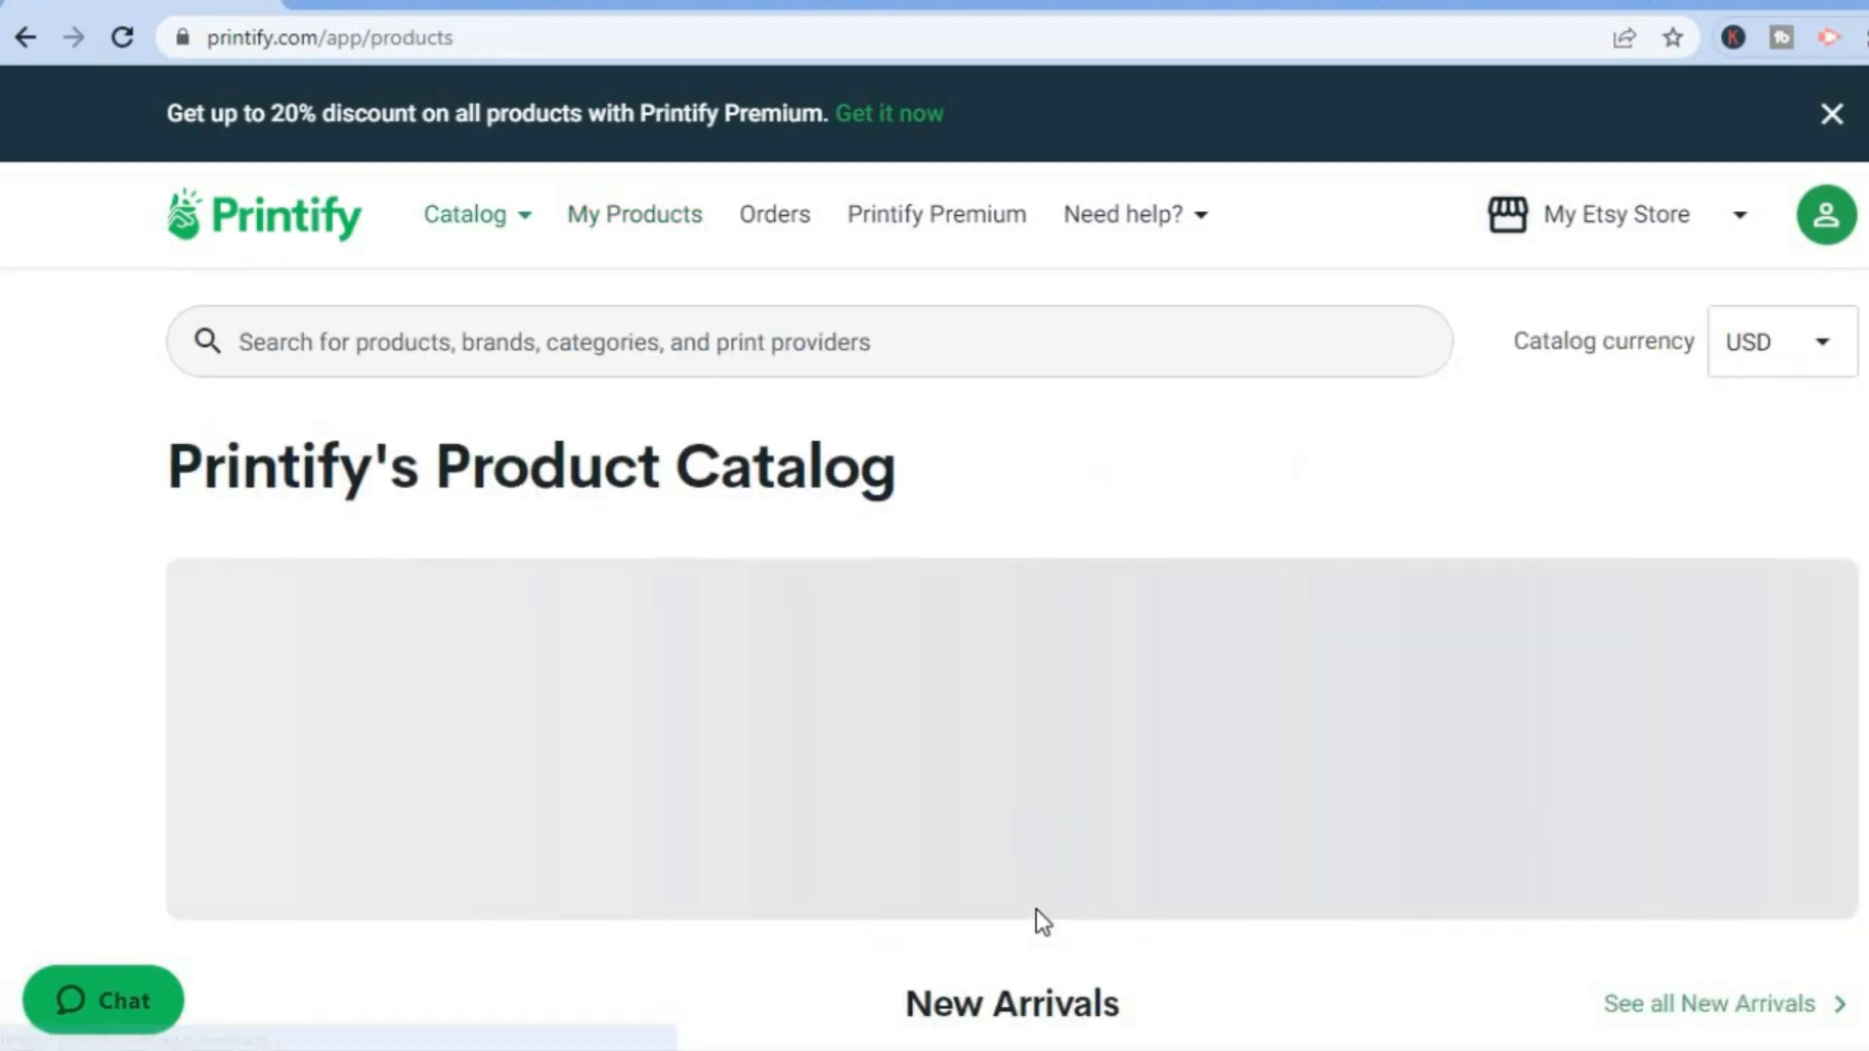
scroll(1013, 660, down, 8)
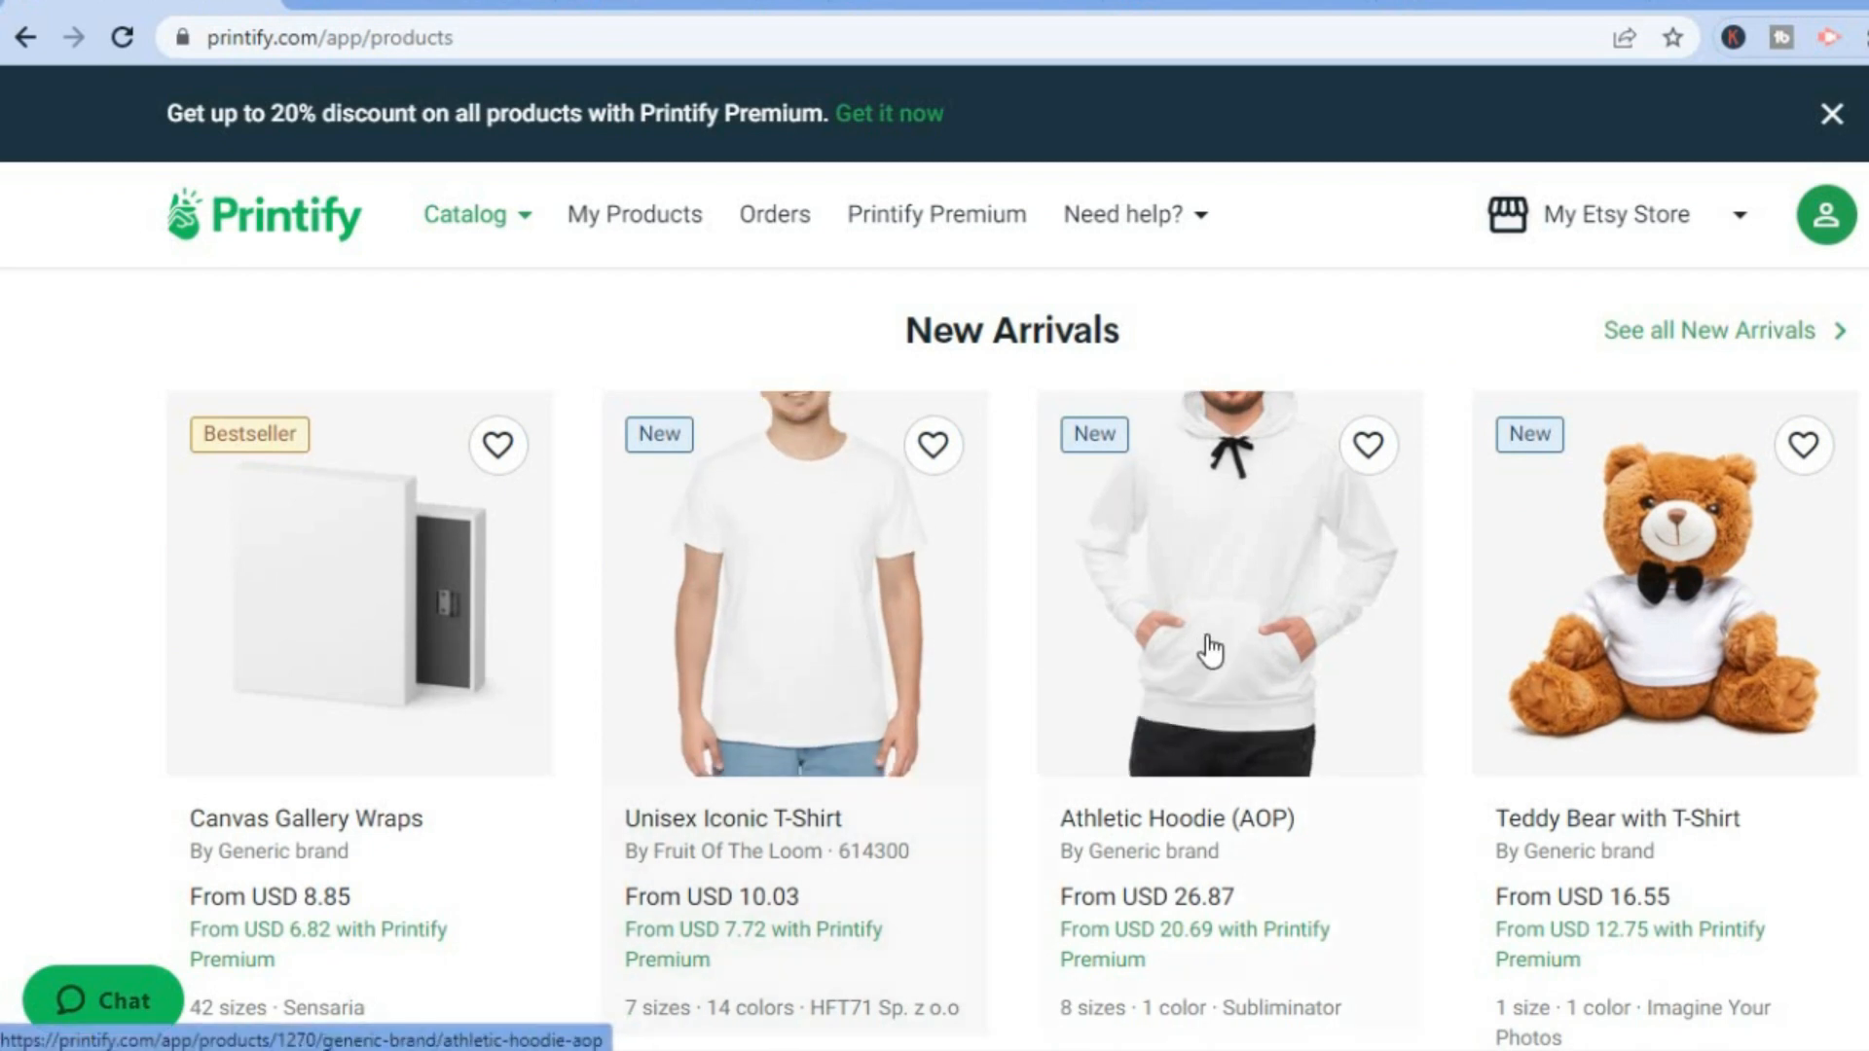
scroll(1664, 438, down, 4)
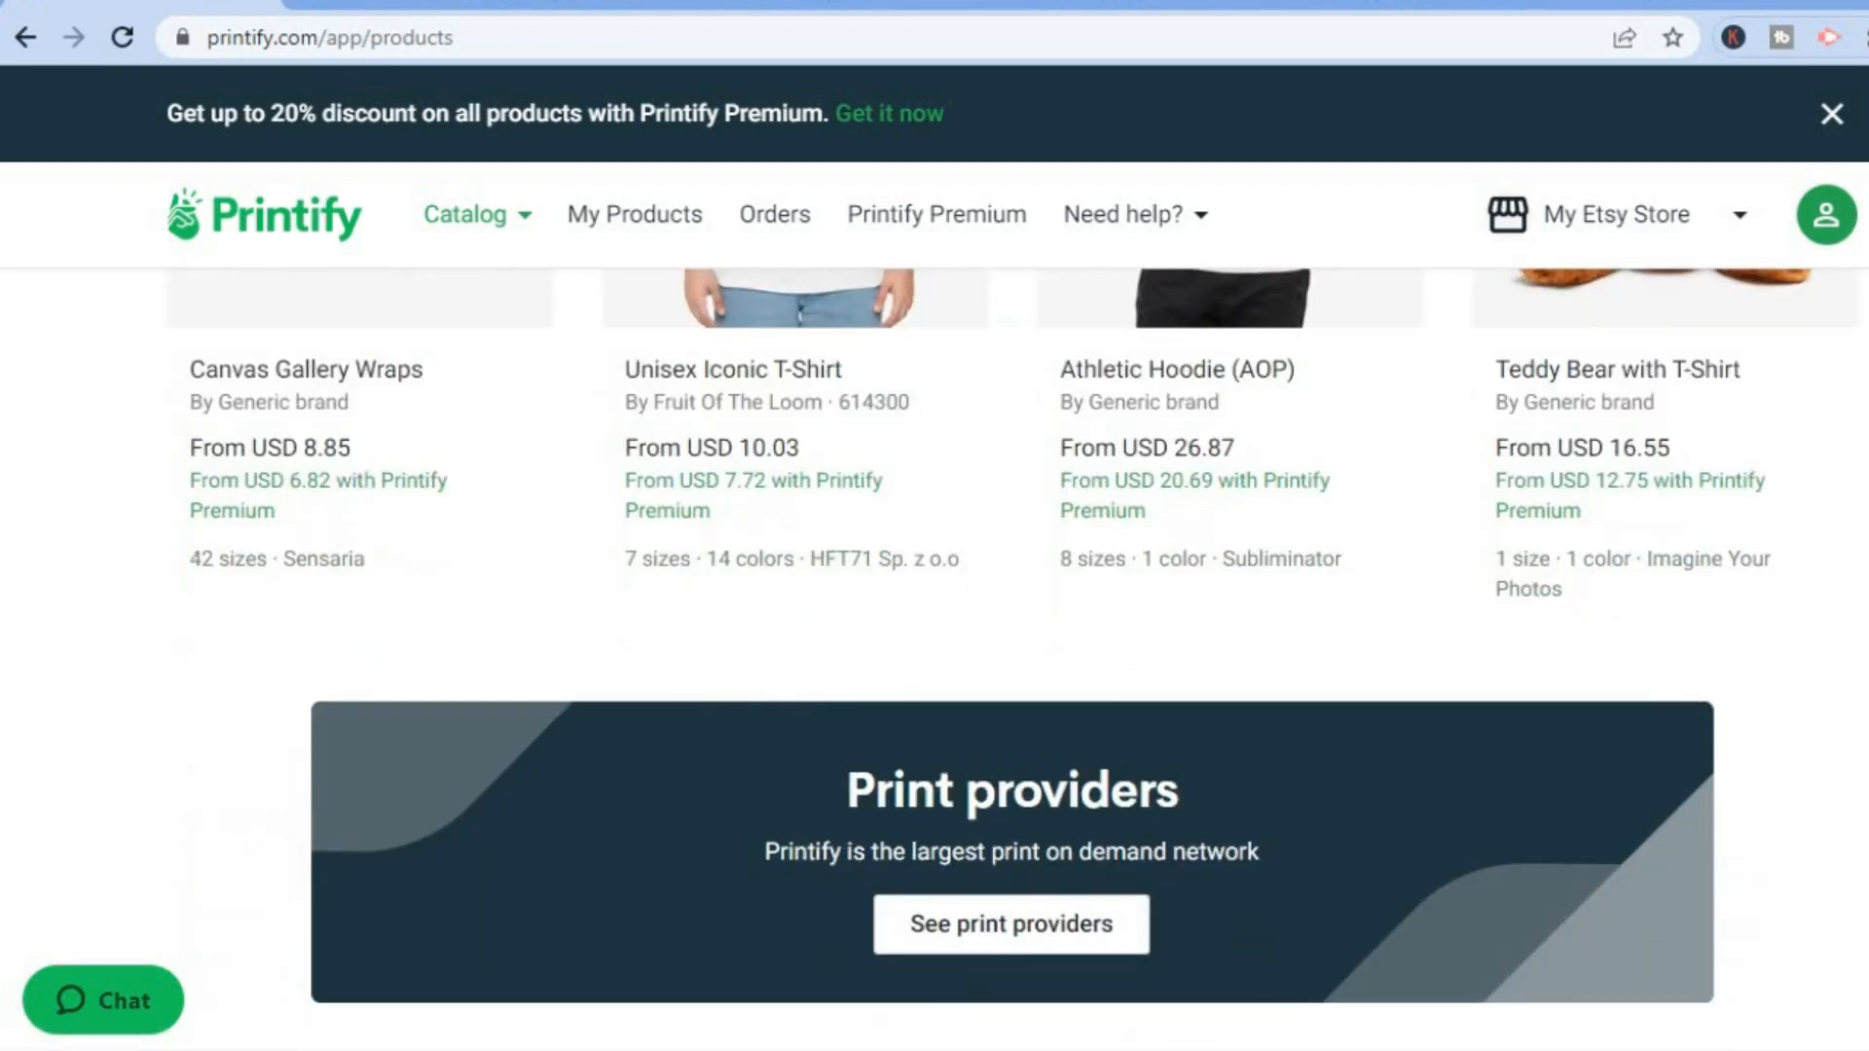
scroll(1664, 438, up, 2)
scroll(1012, 662, up, 3)
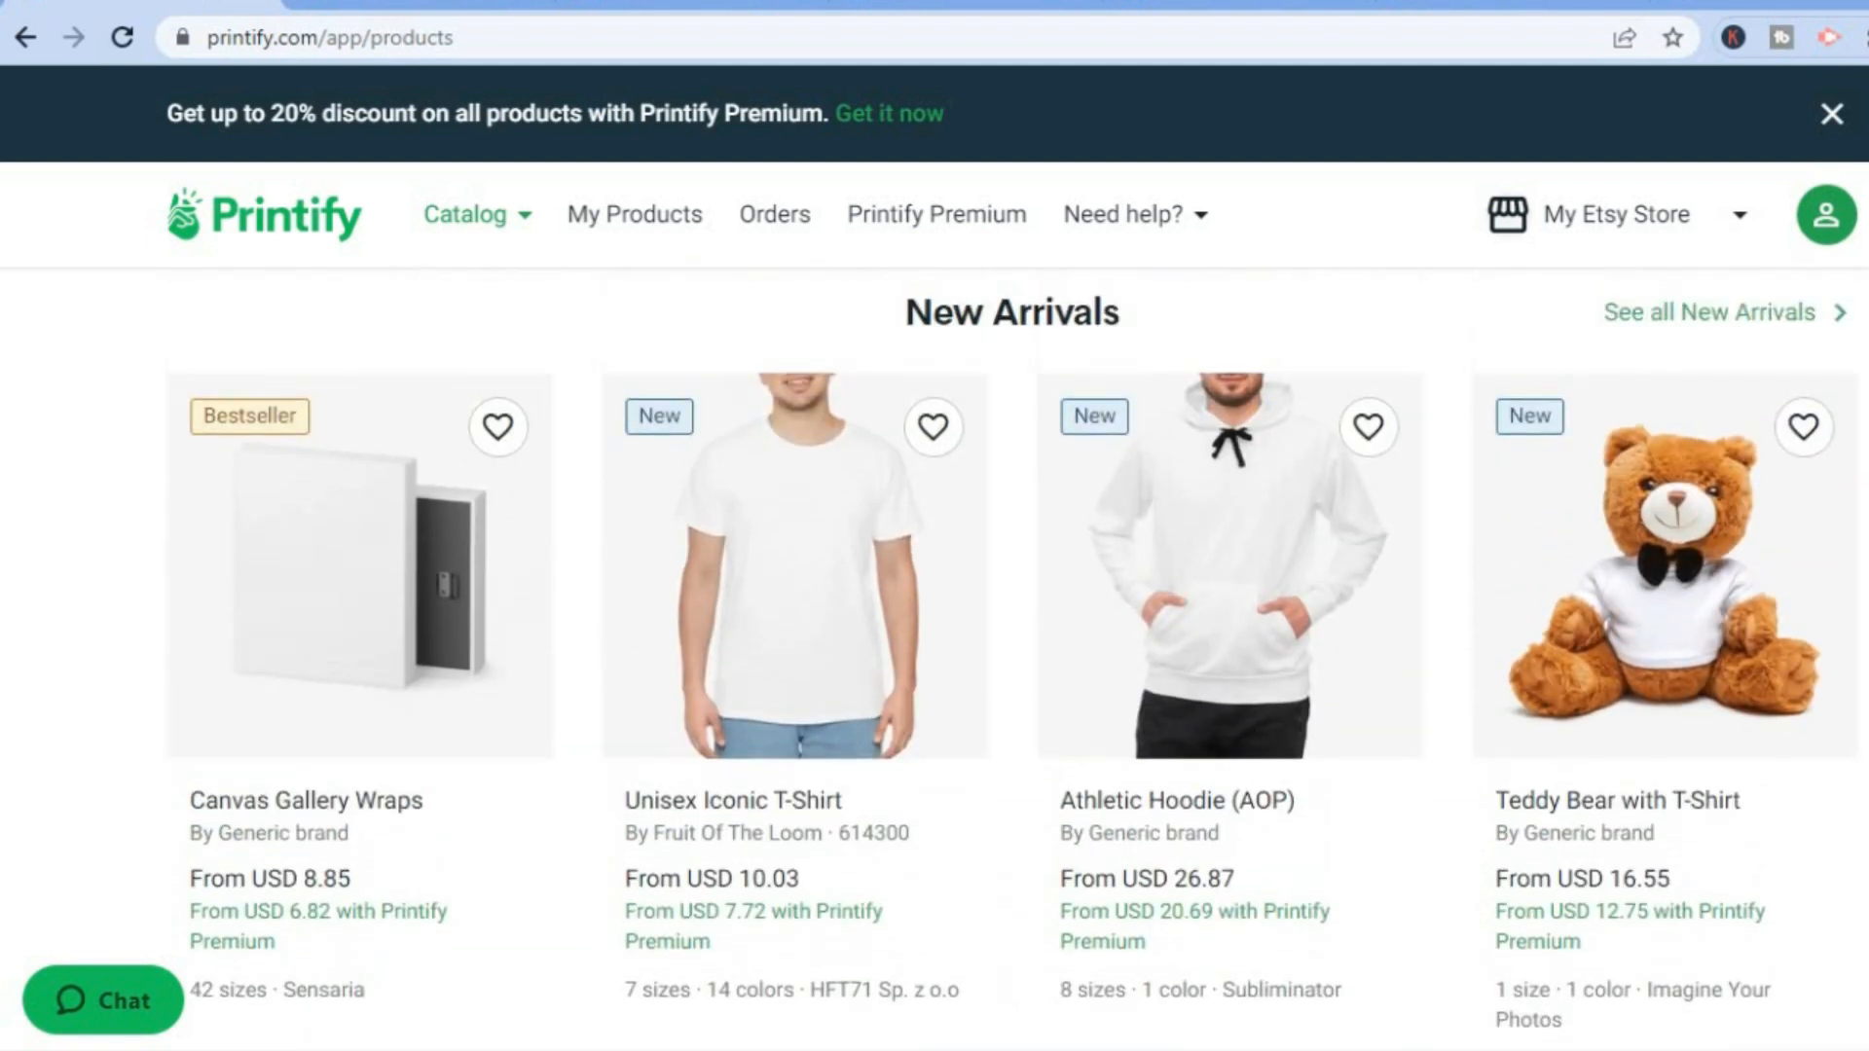
Open the Unisex Iconic T-Shirt, review its details and start designing it with print provider HFT71 Sp. z o.o.
click(787, 662)
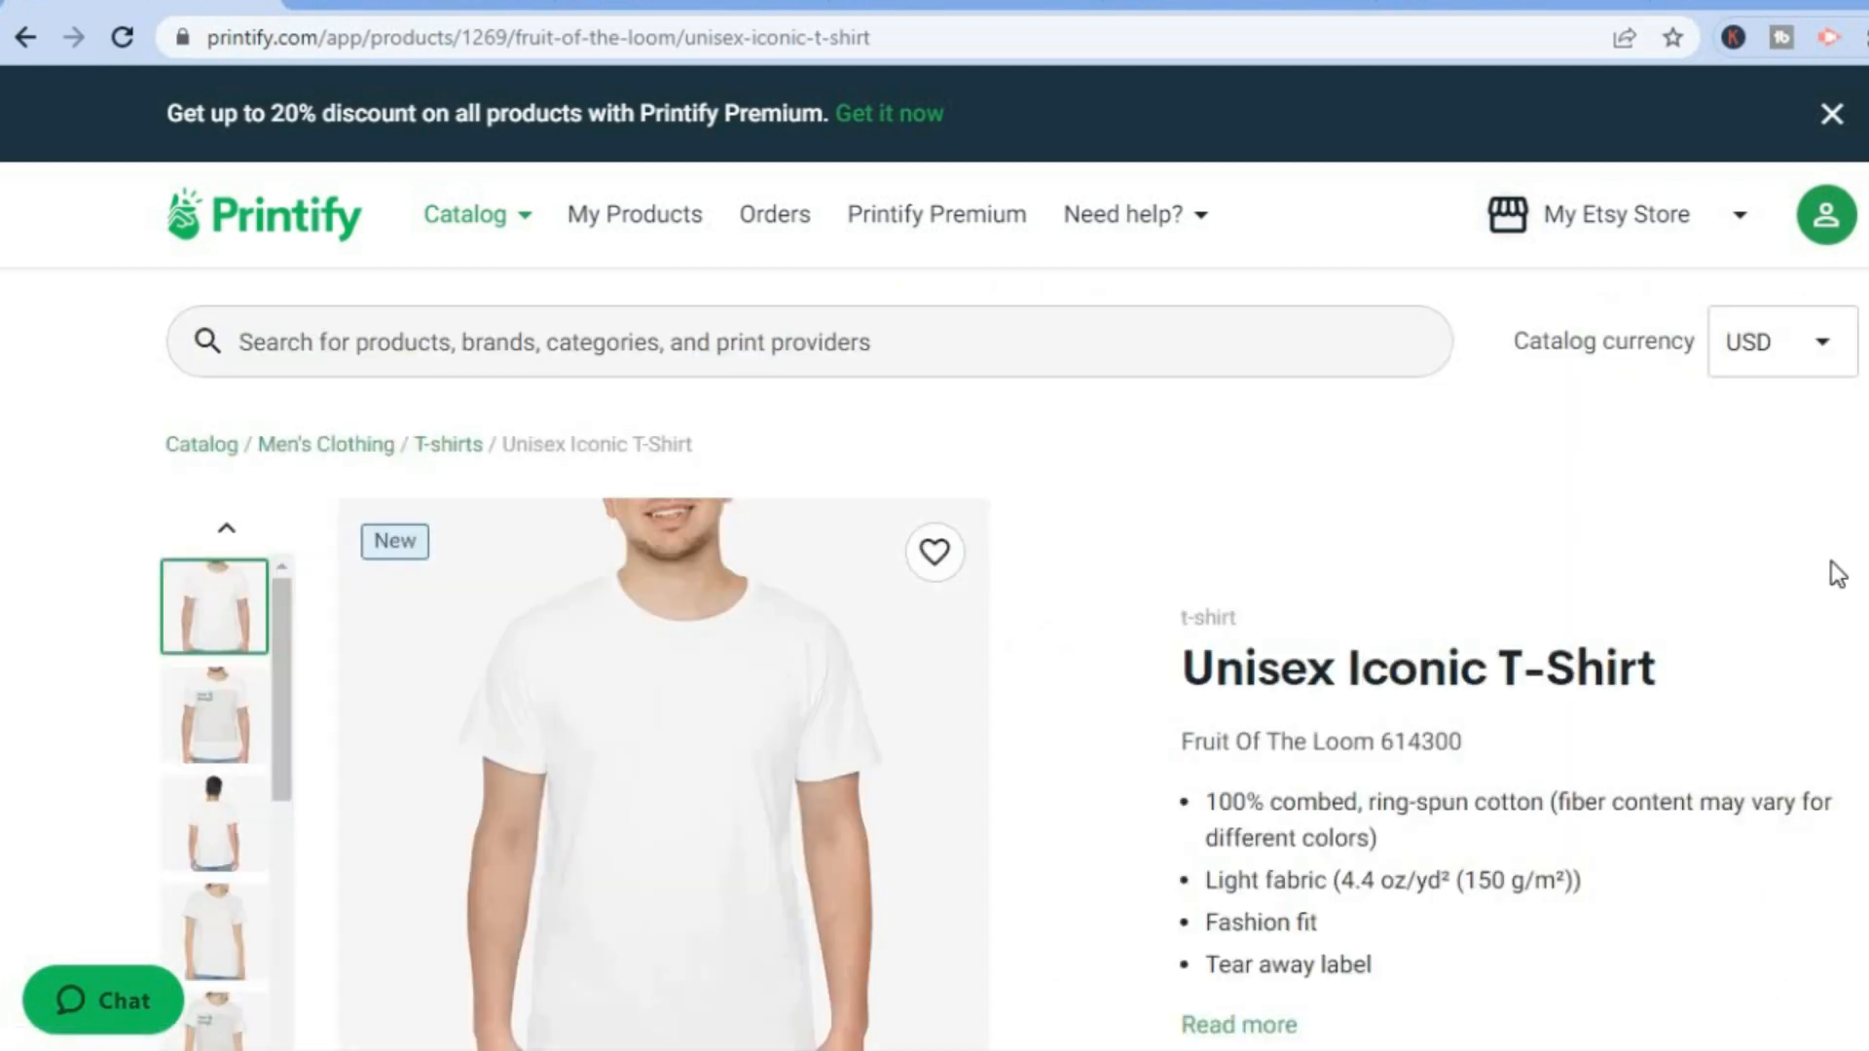
scroll(1008, 660, down, 5)
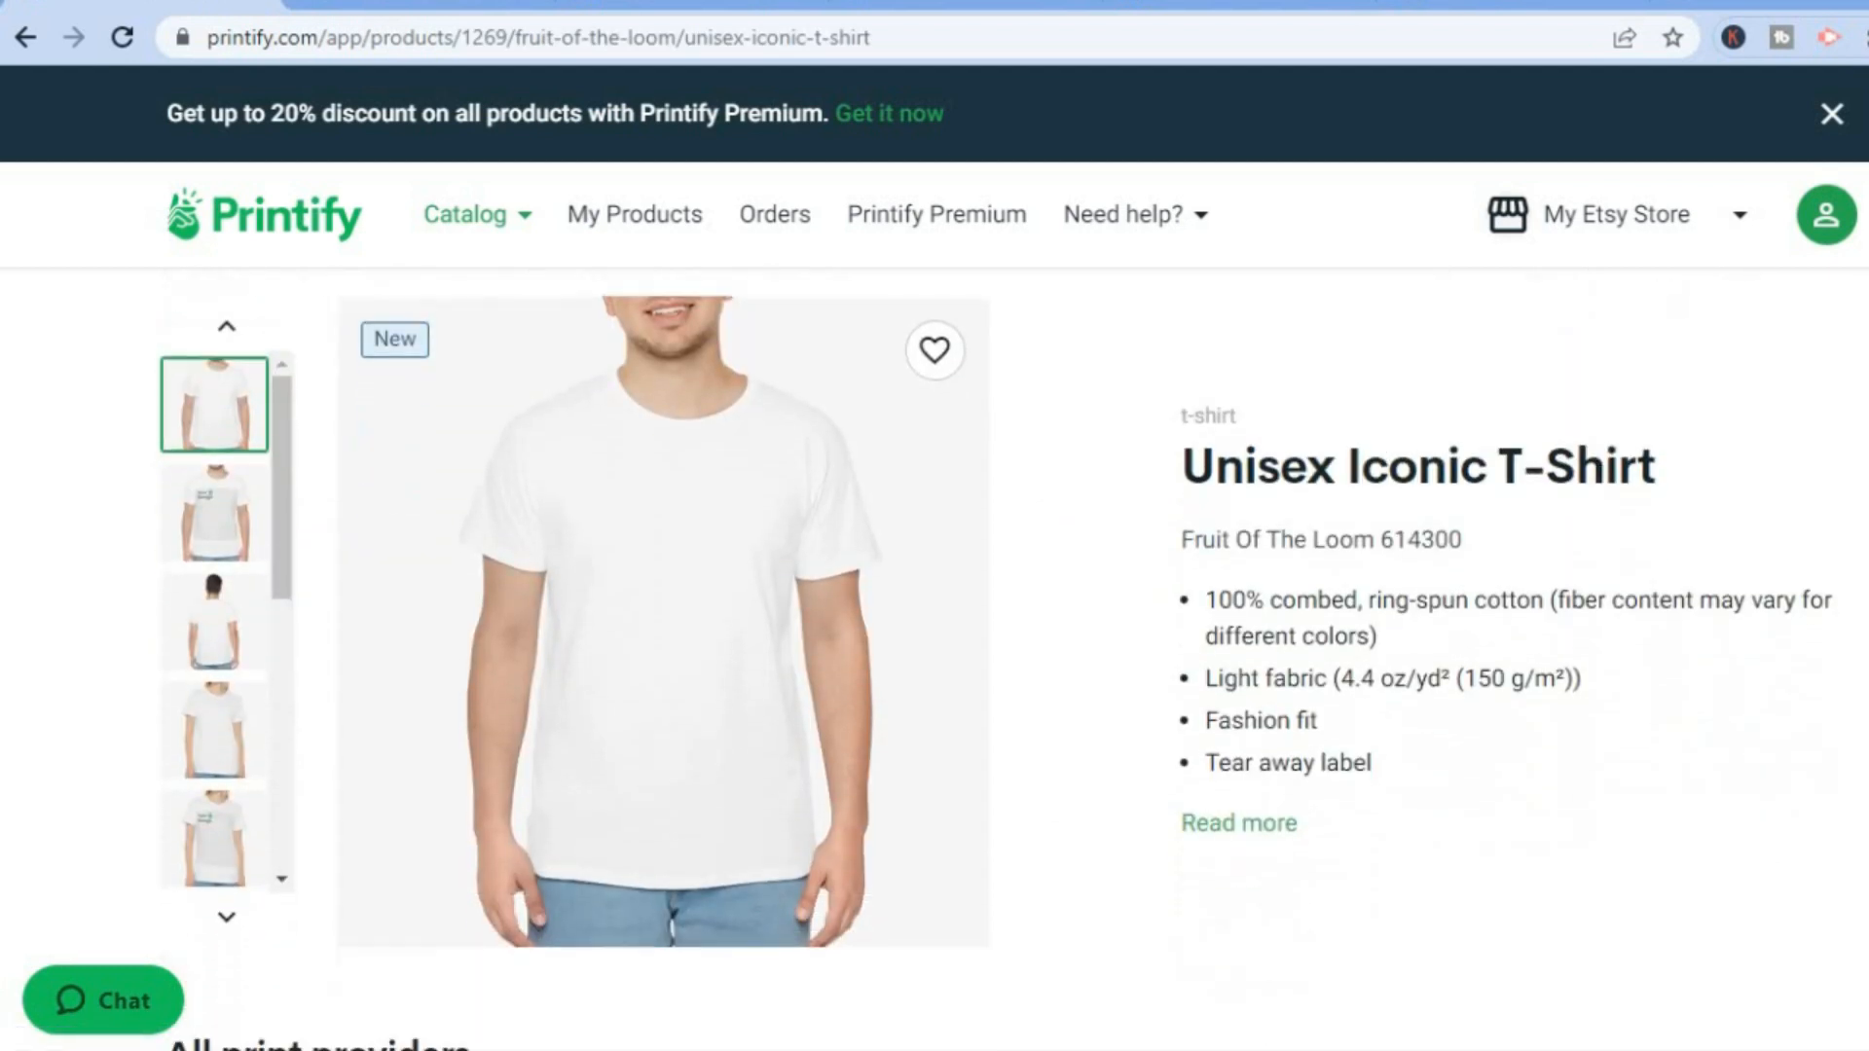
scroll(1013, 658, down, 5)
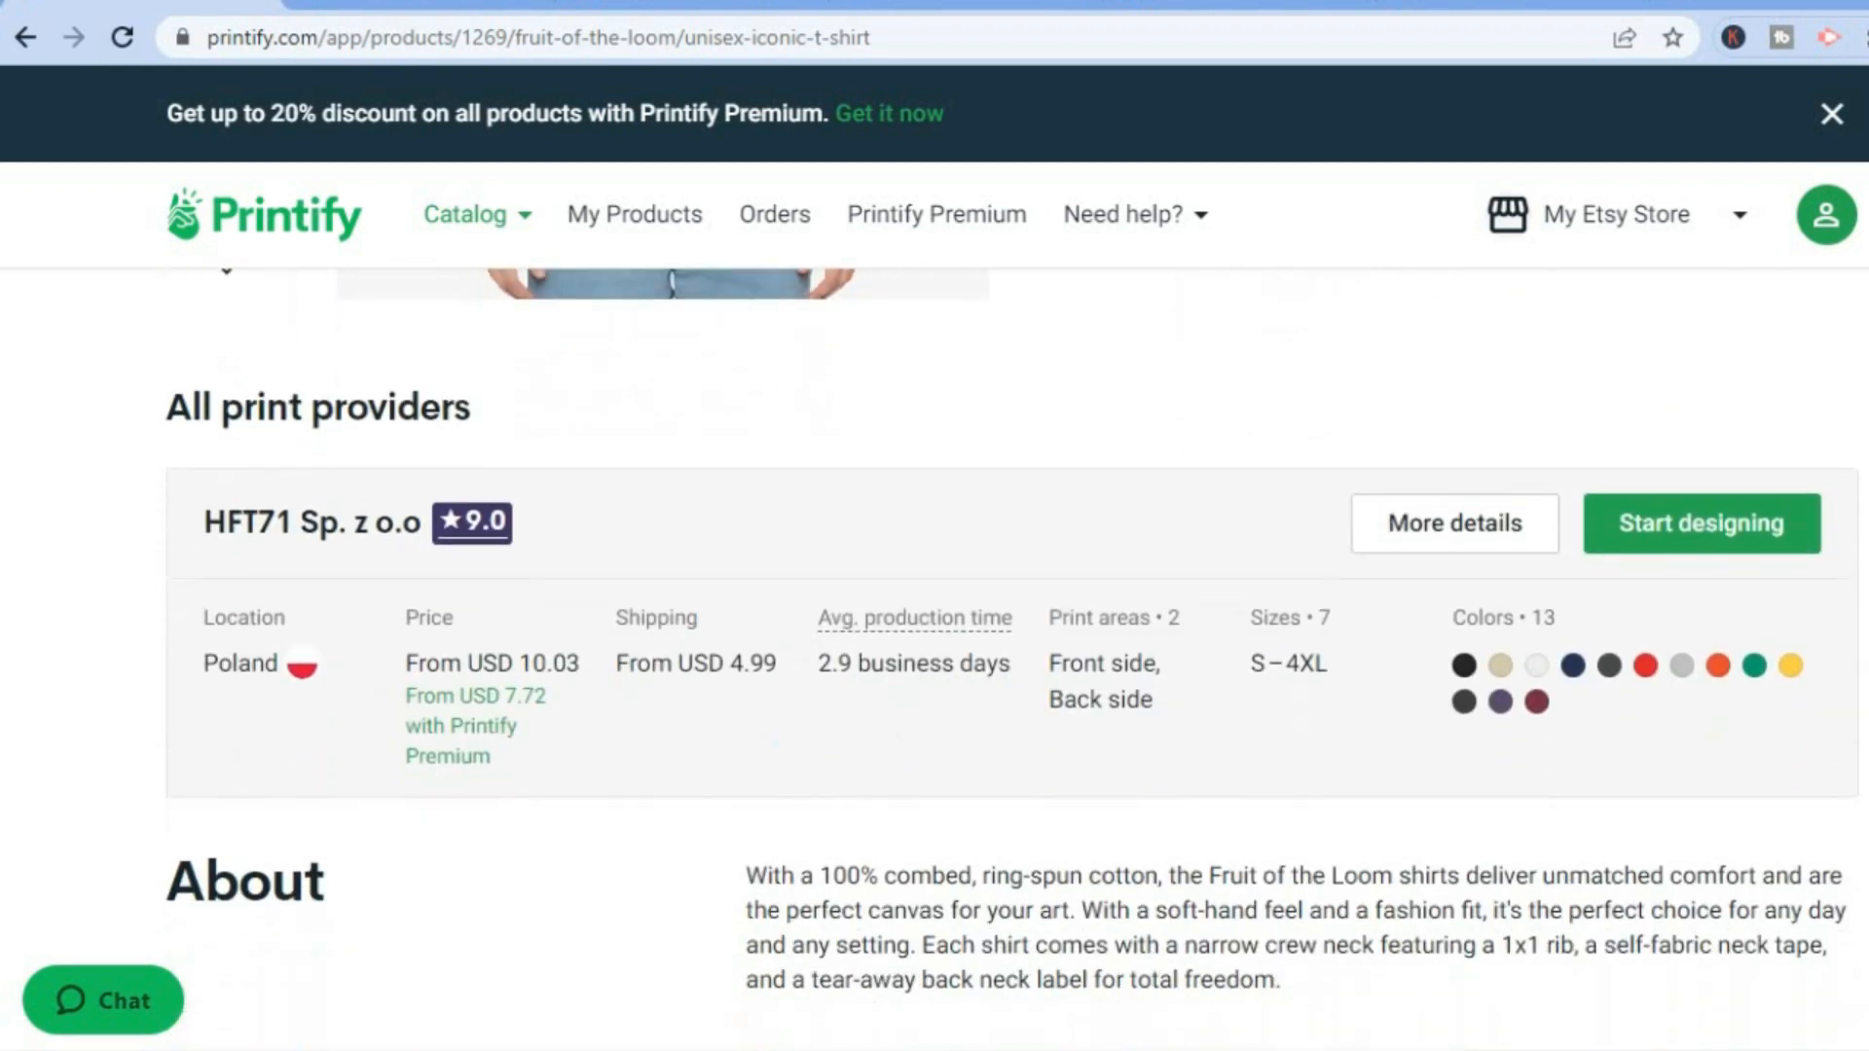
scroll(1012, 658, down, 15)
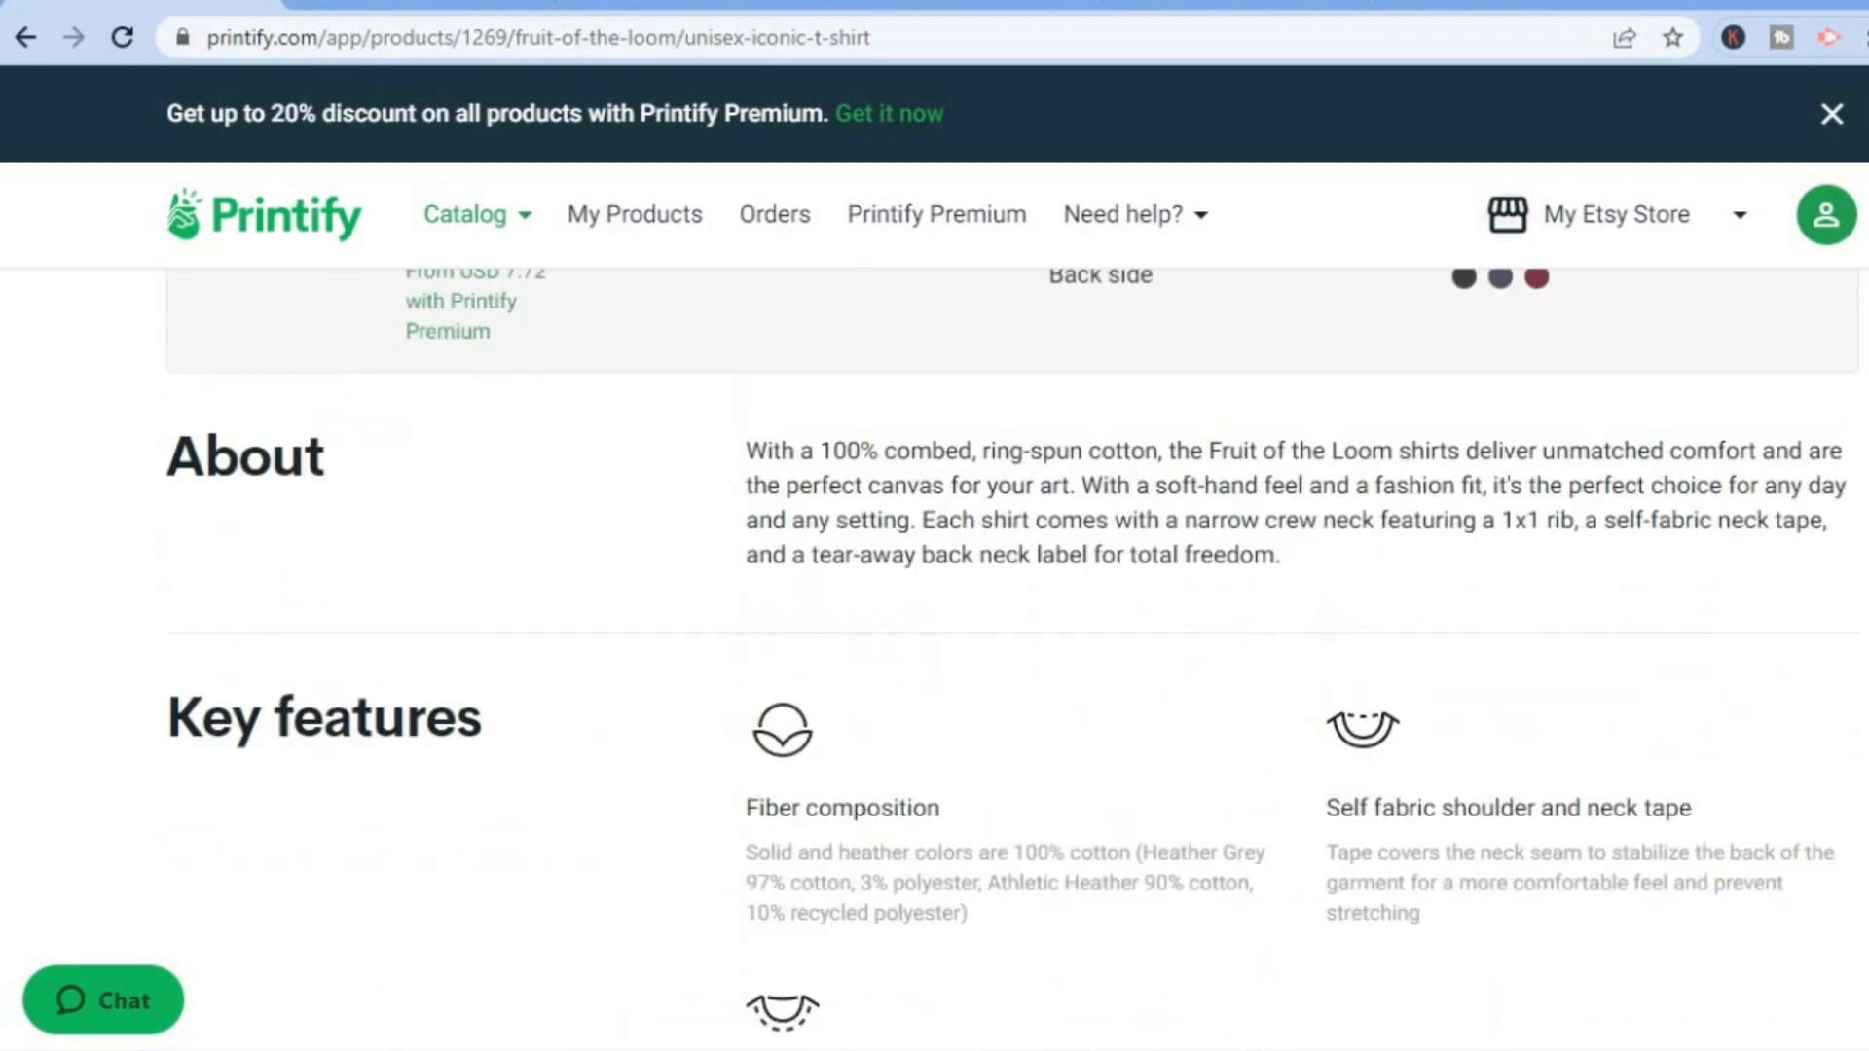
scroll(1012, 650, up, 4)
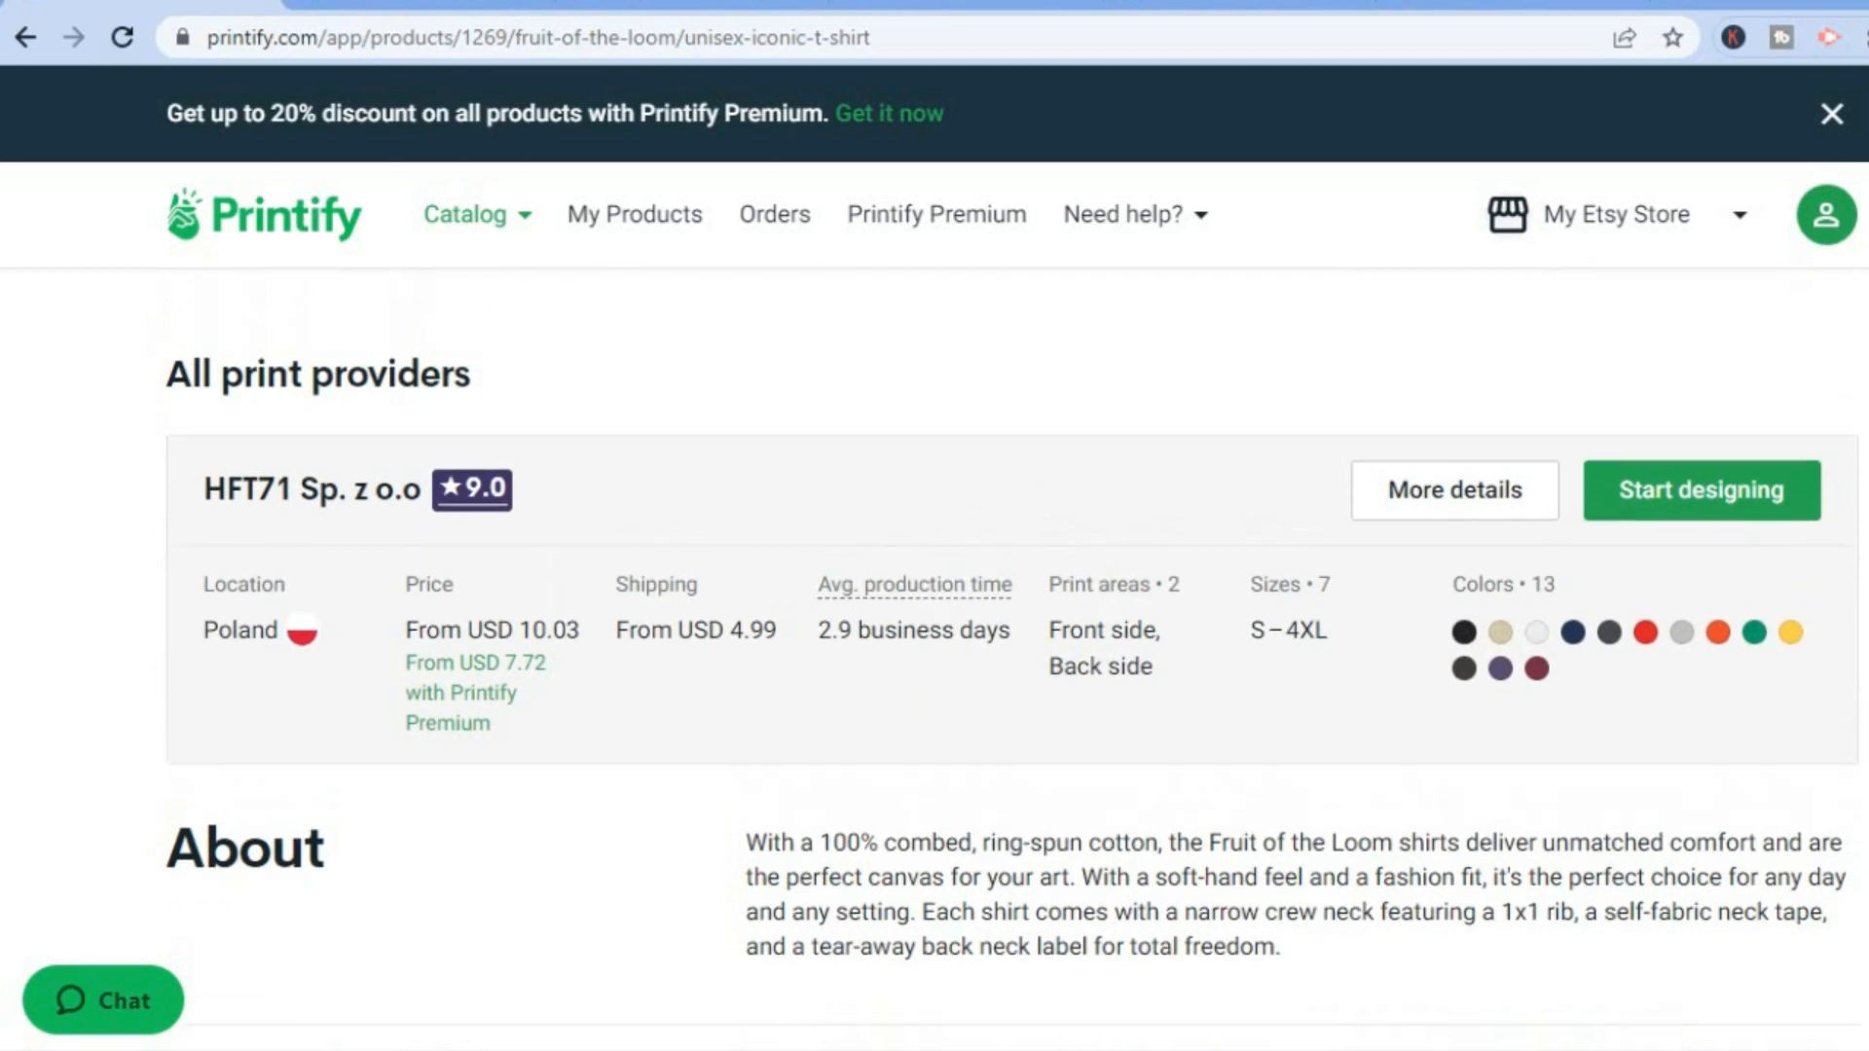
click(1699, 498)
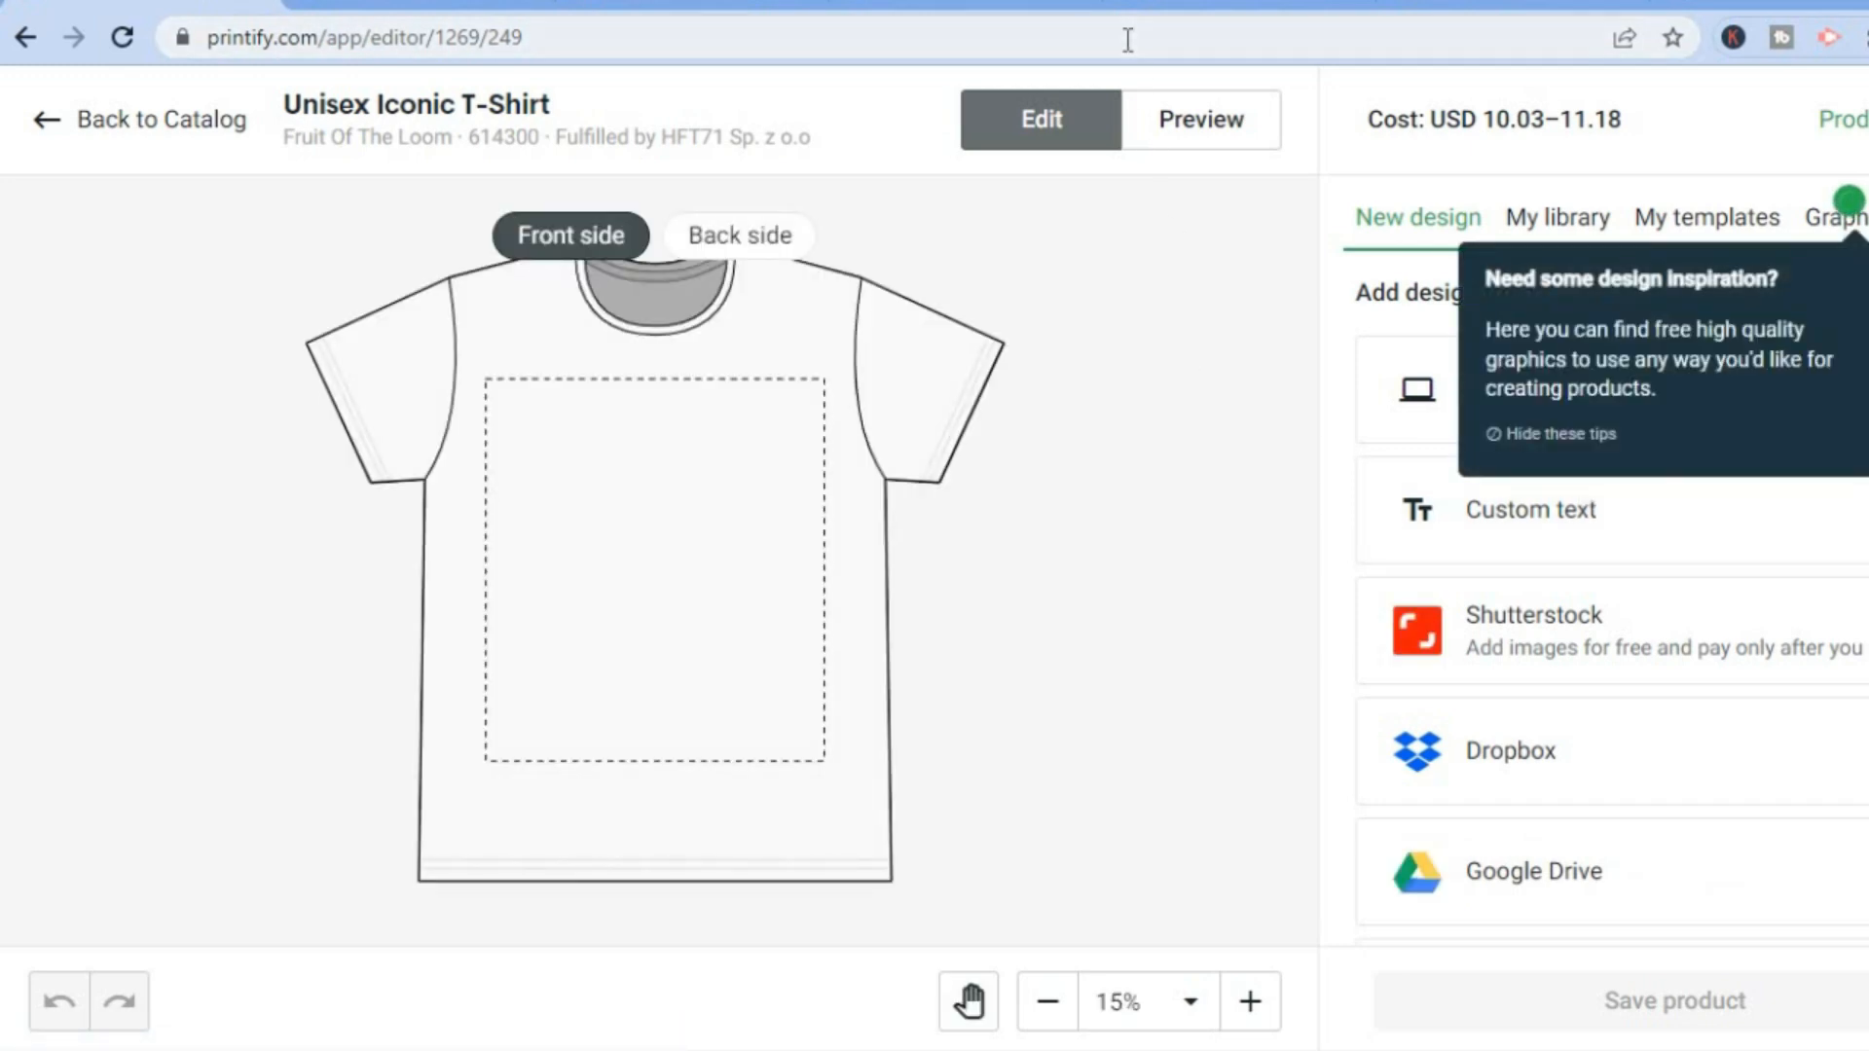
Revisit Etsy's sweatshirt search results and the green hoodie listing for design reference.
click(954, 8)
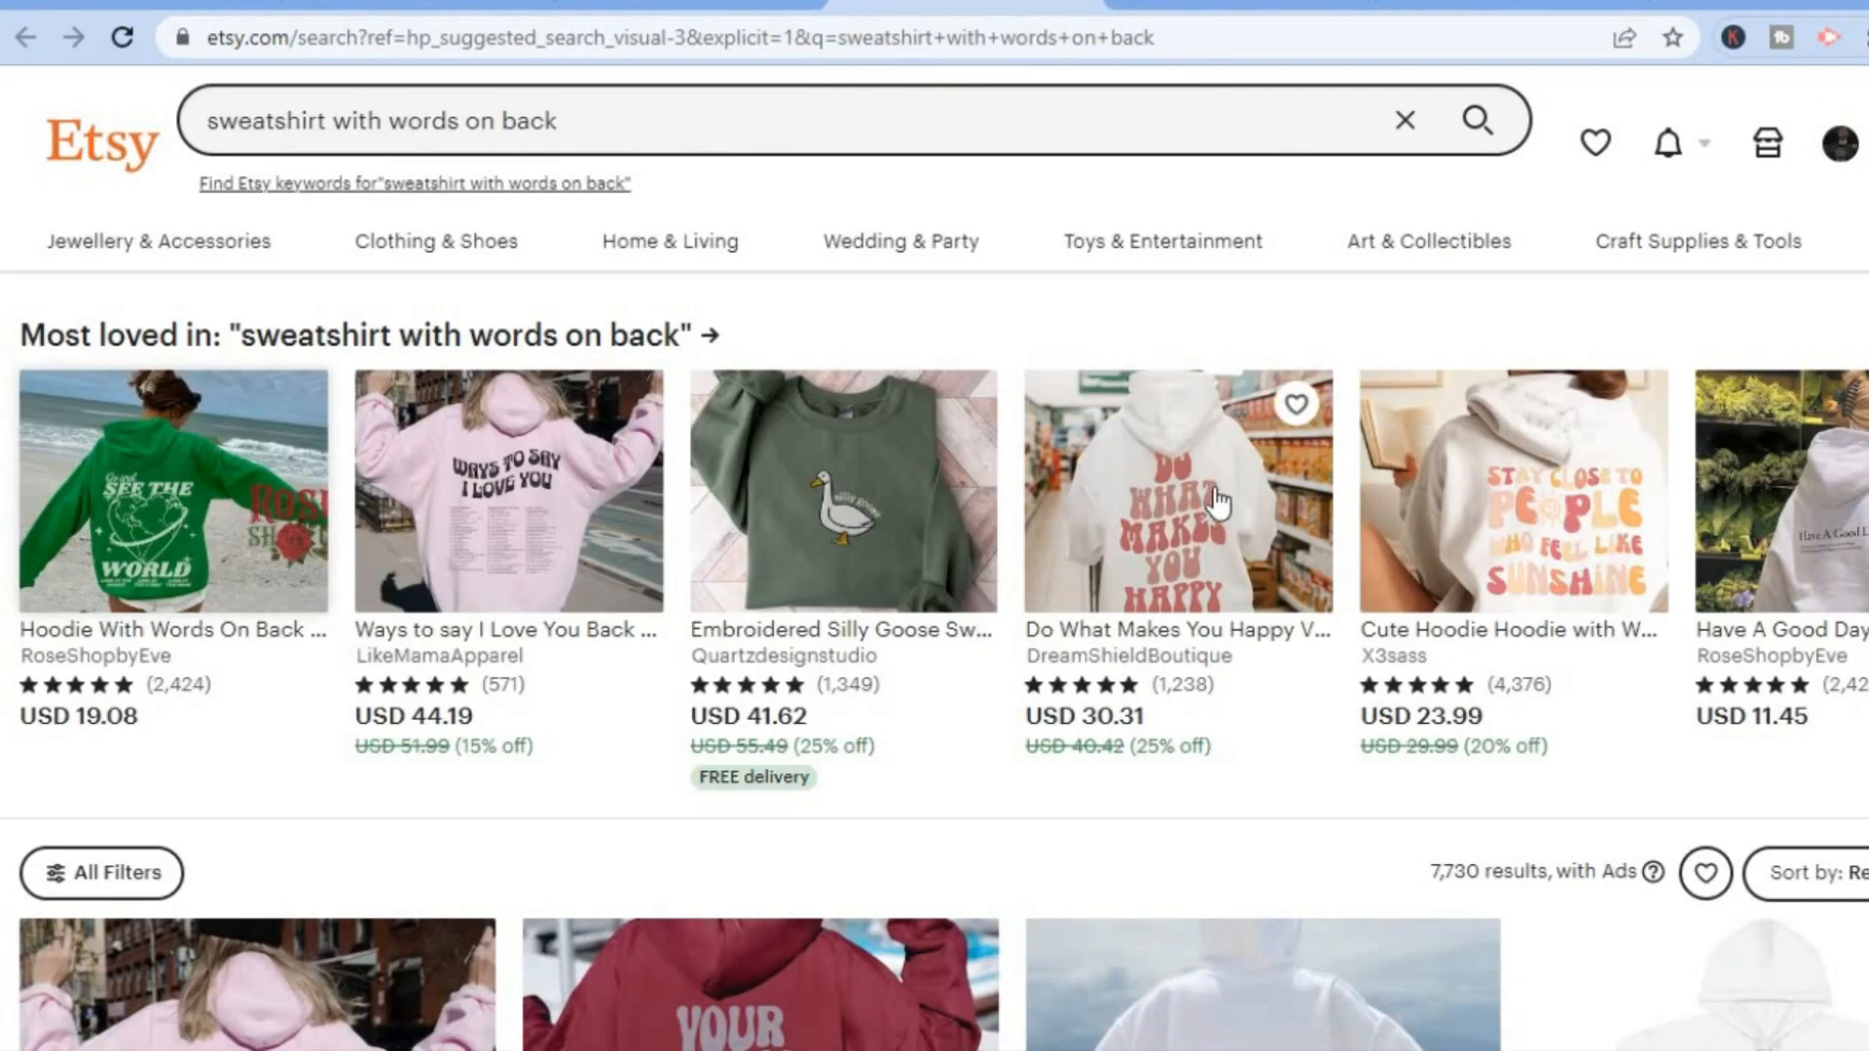
click(1207, 6)
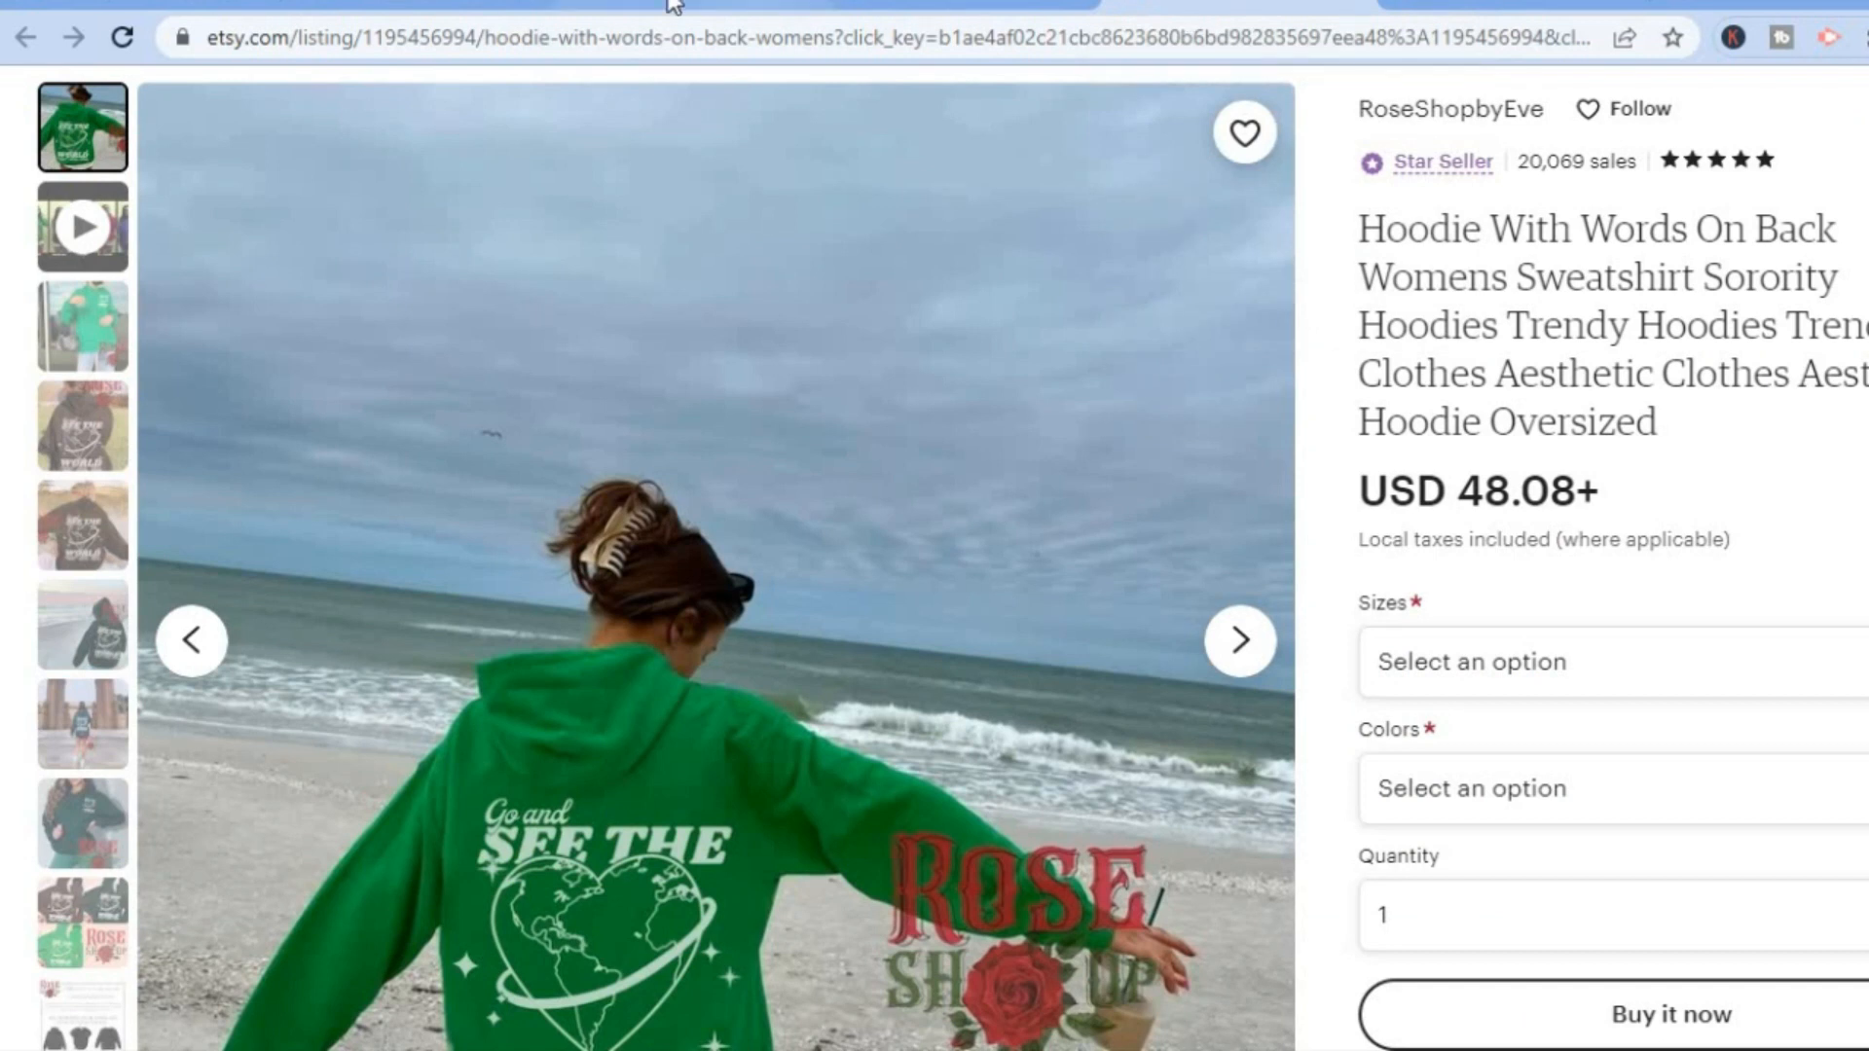
Return to the Unisex Iconic T-Shirt editor in Printify and hide the design inspiration tips.
click(348, 5)
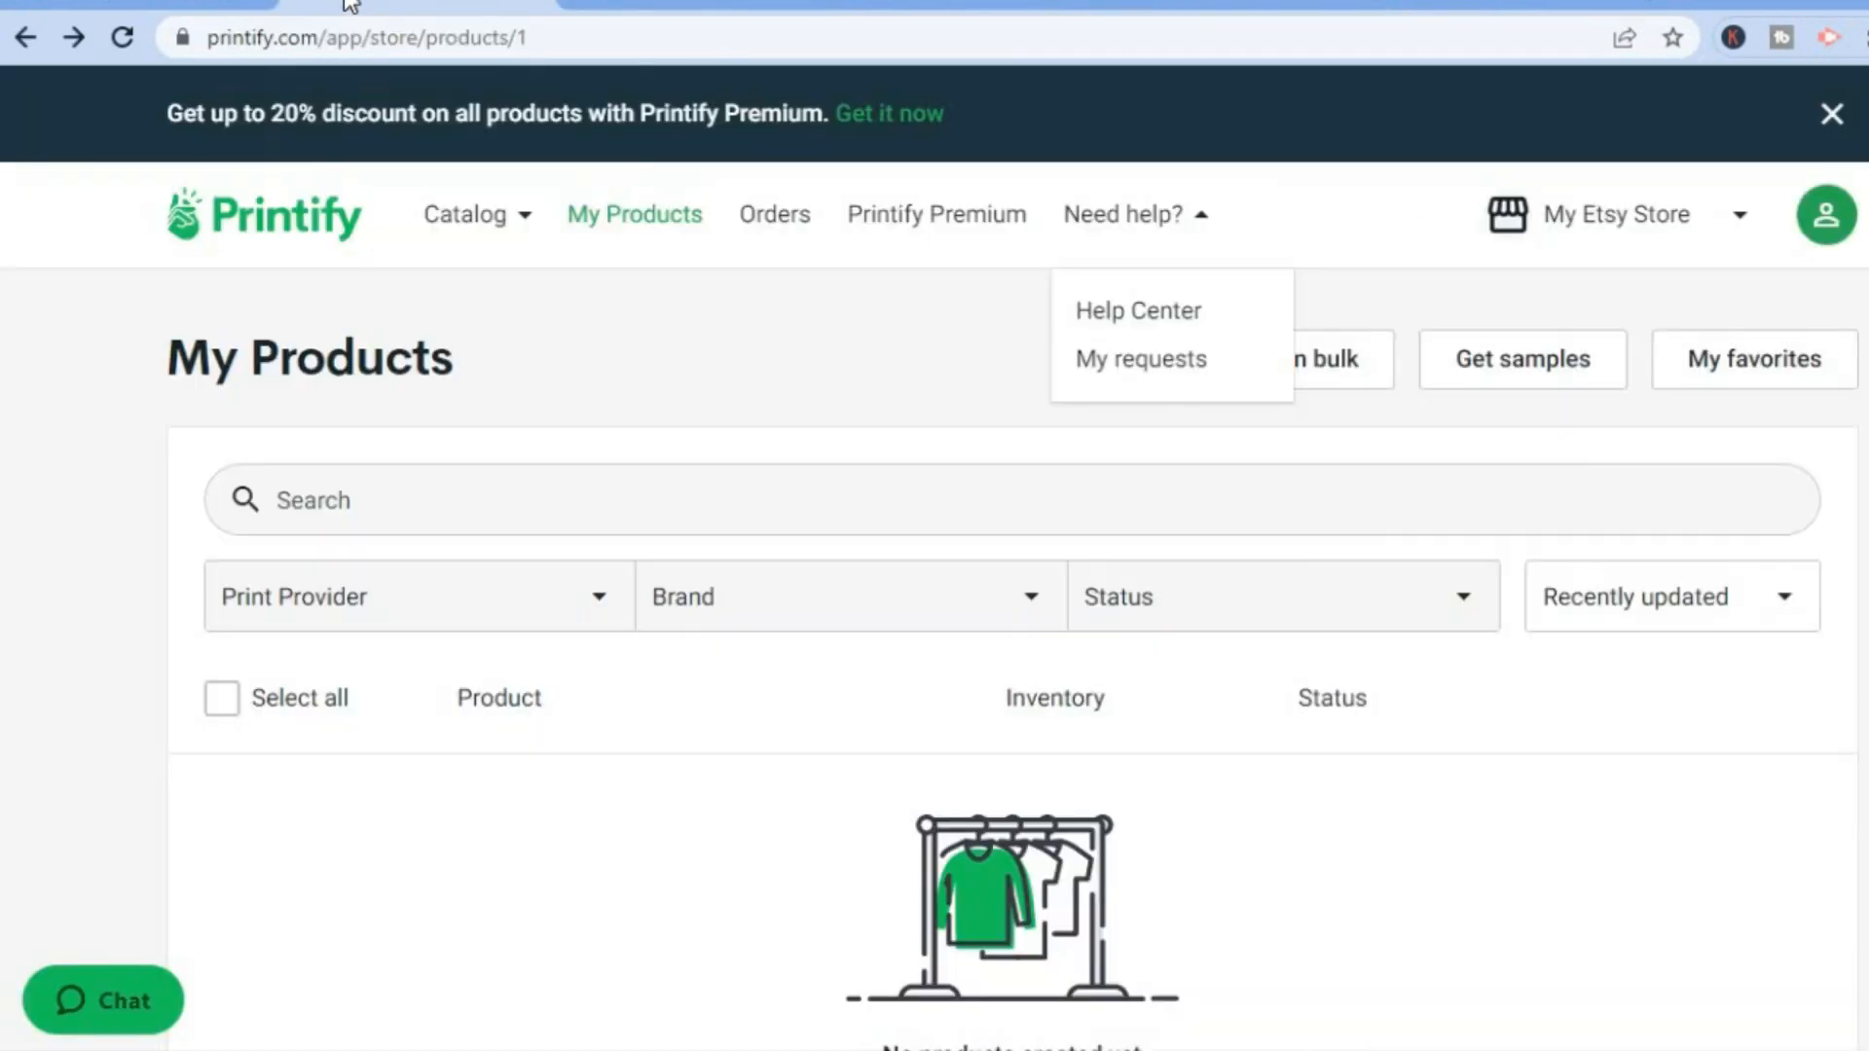
click(156, 2)
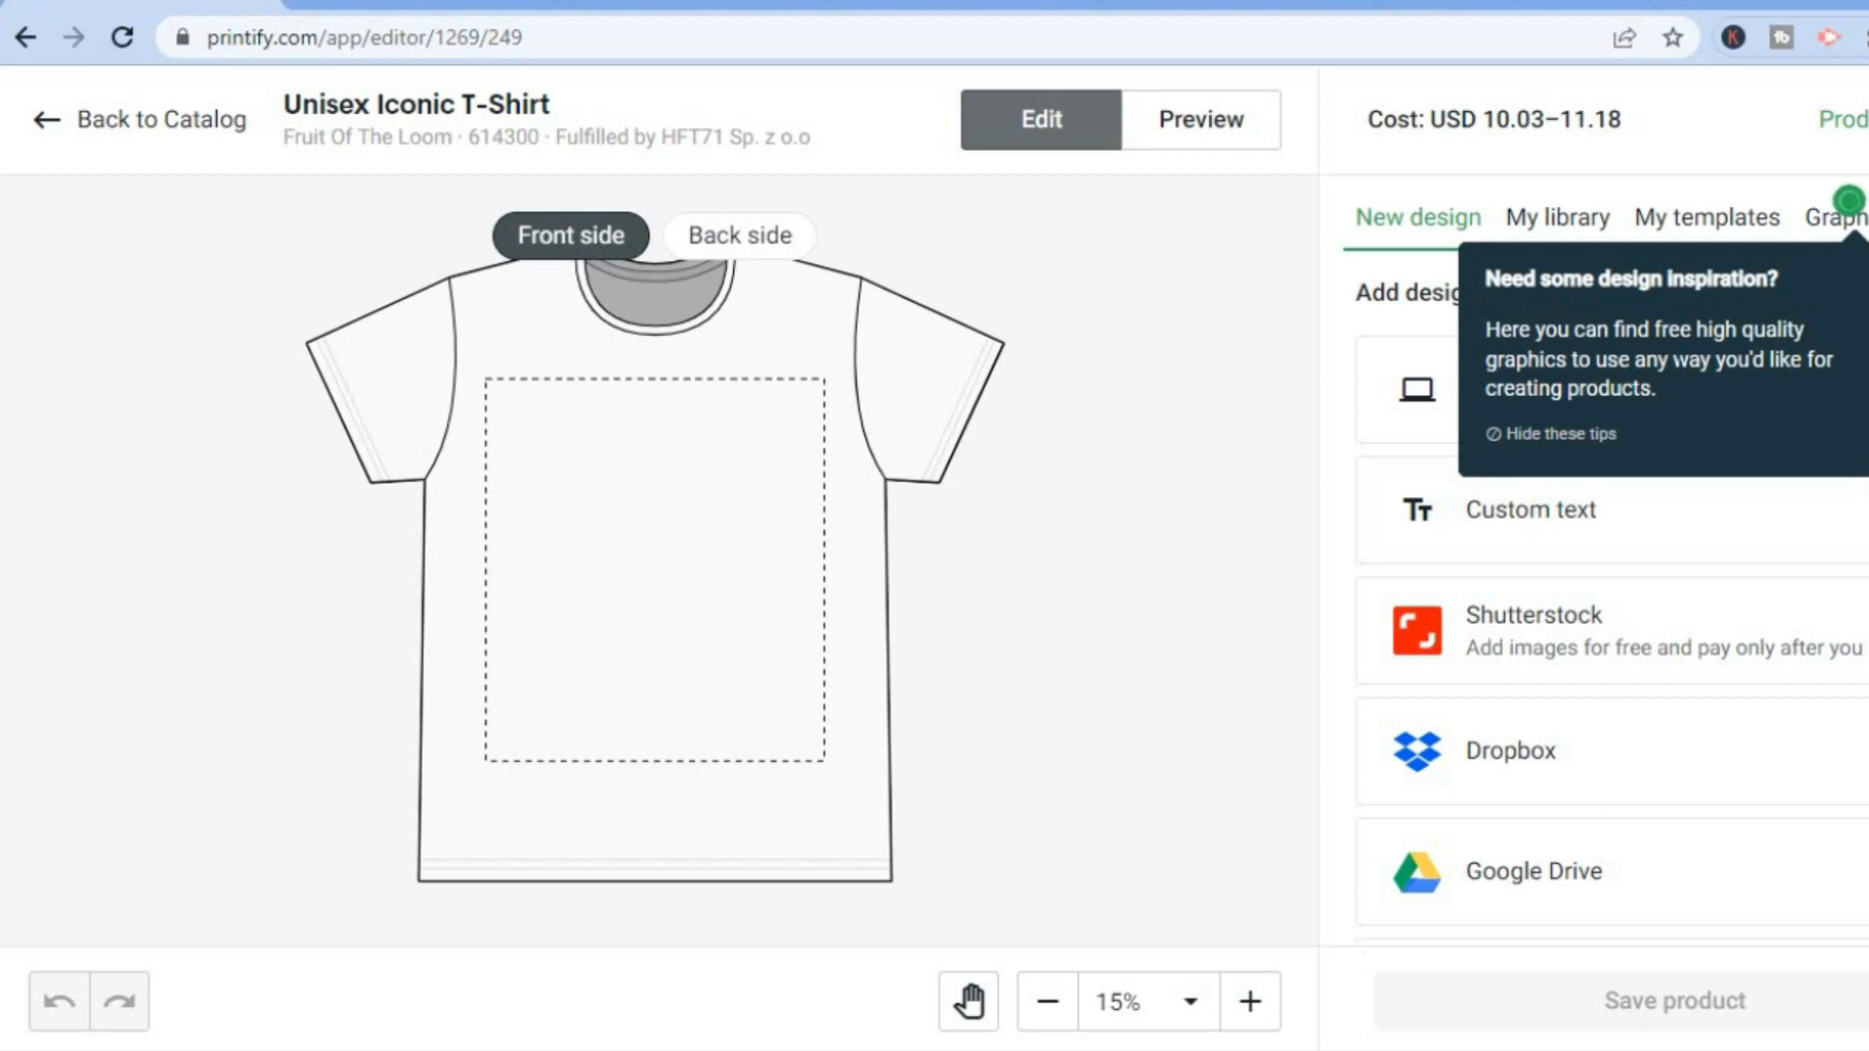
click(1571, 435)
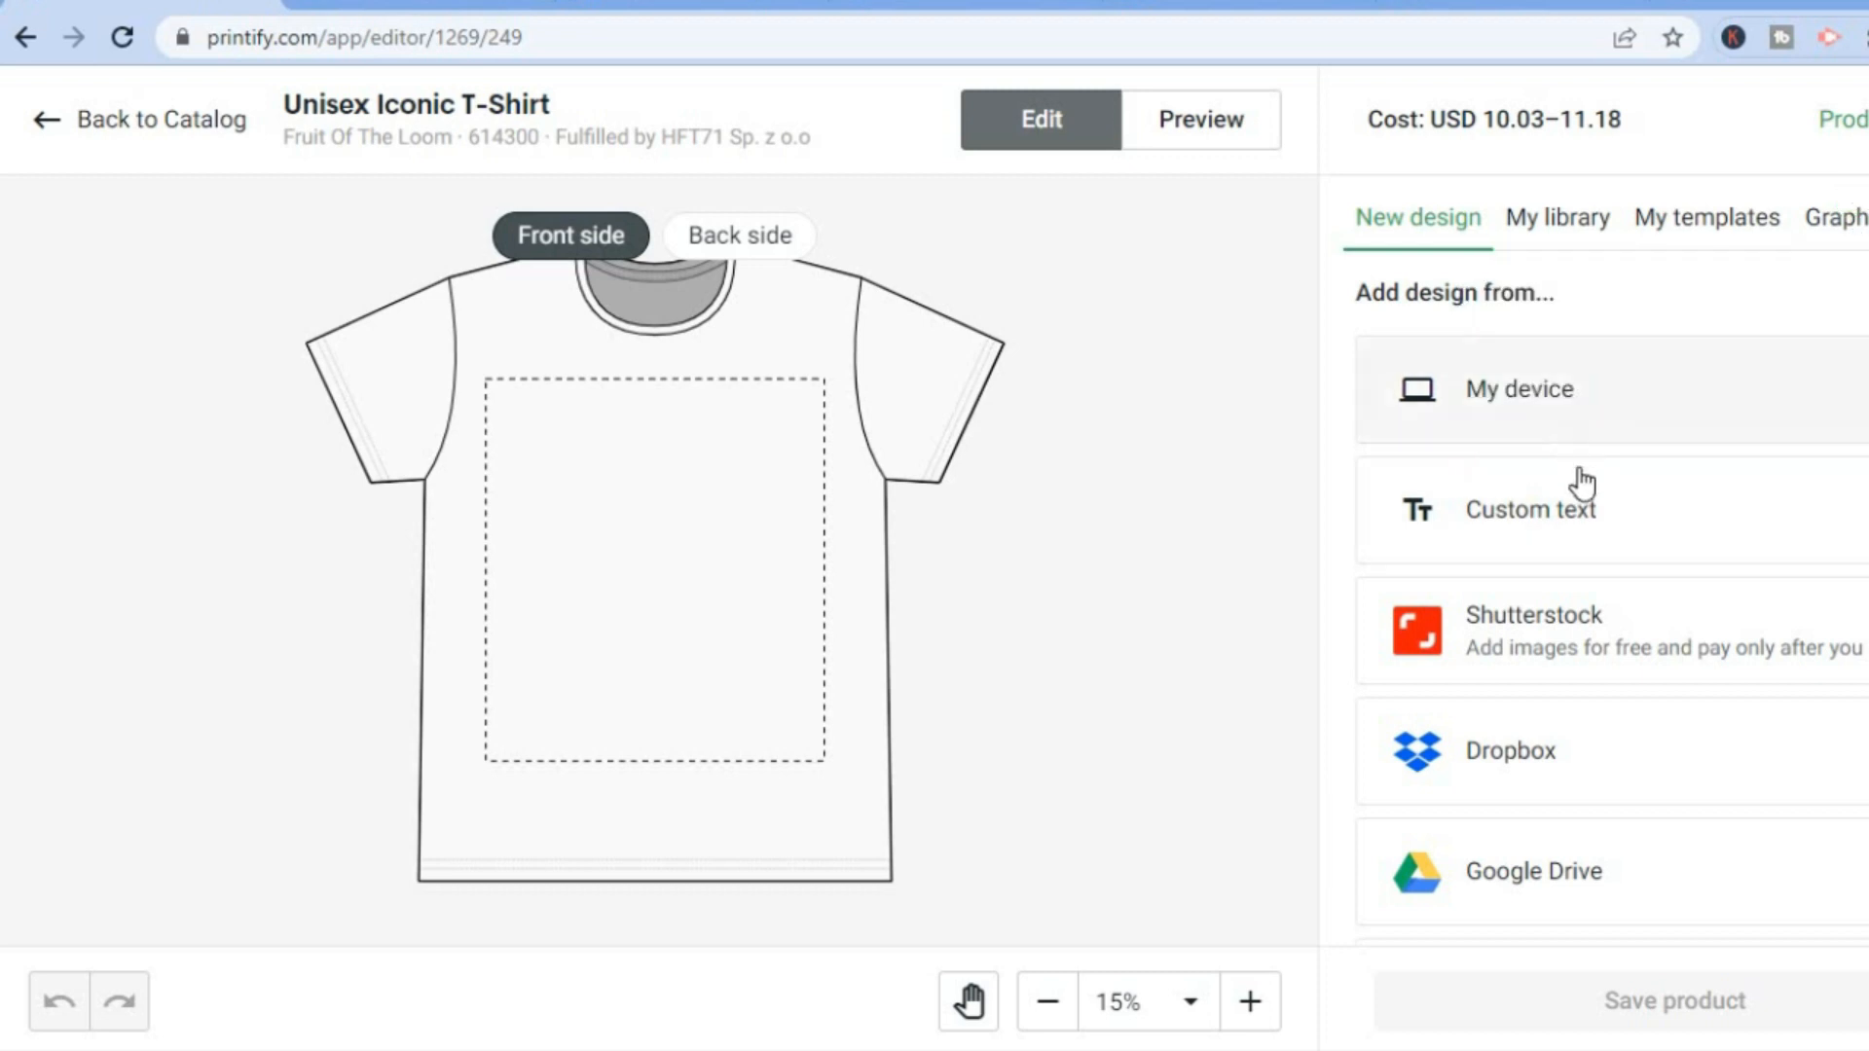
Try adding a custom text layer to the front of the shirt, then delete that layer.
click(1533, 516)
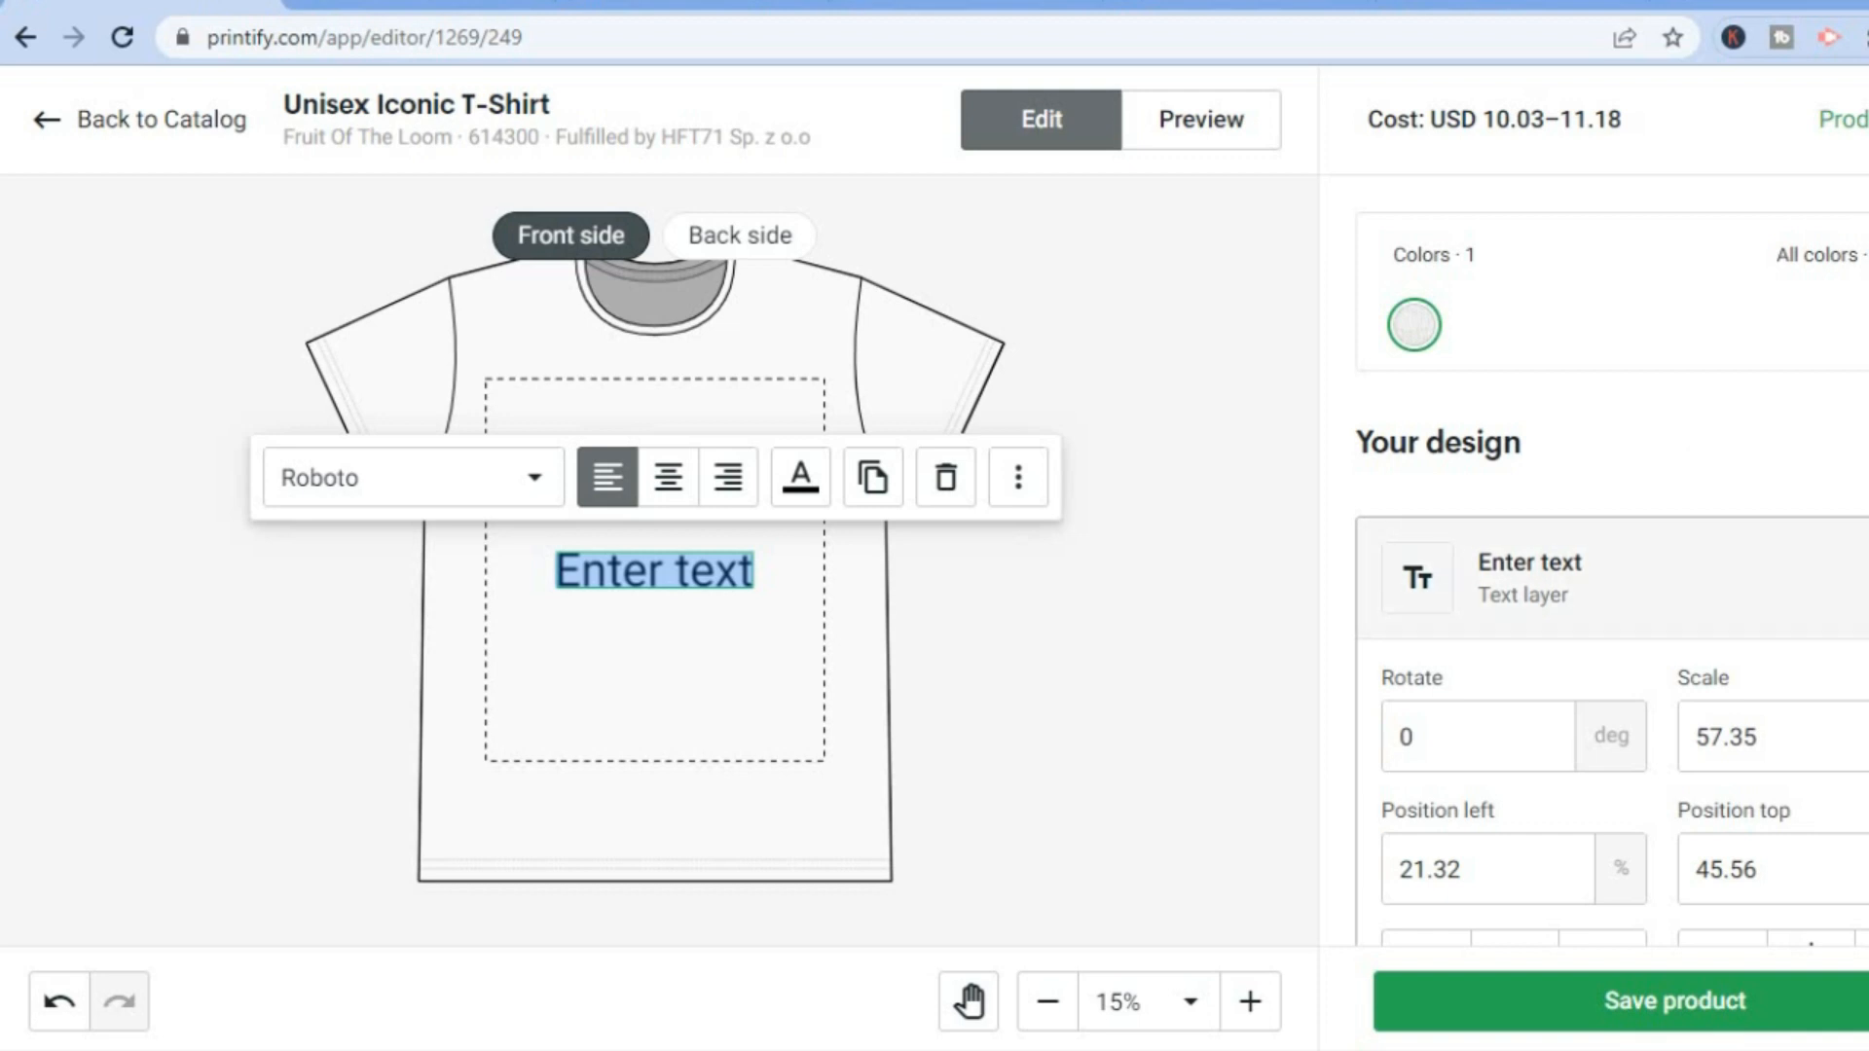
click(1866, 580)
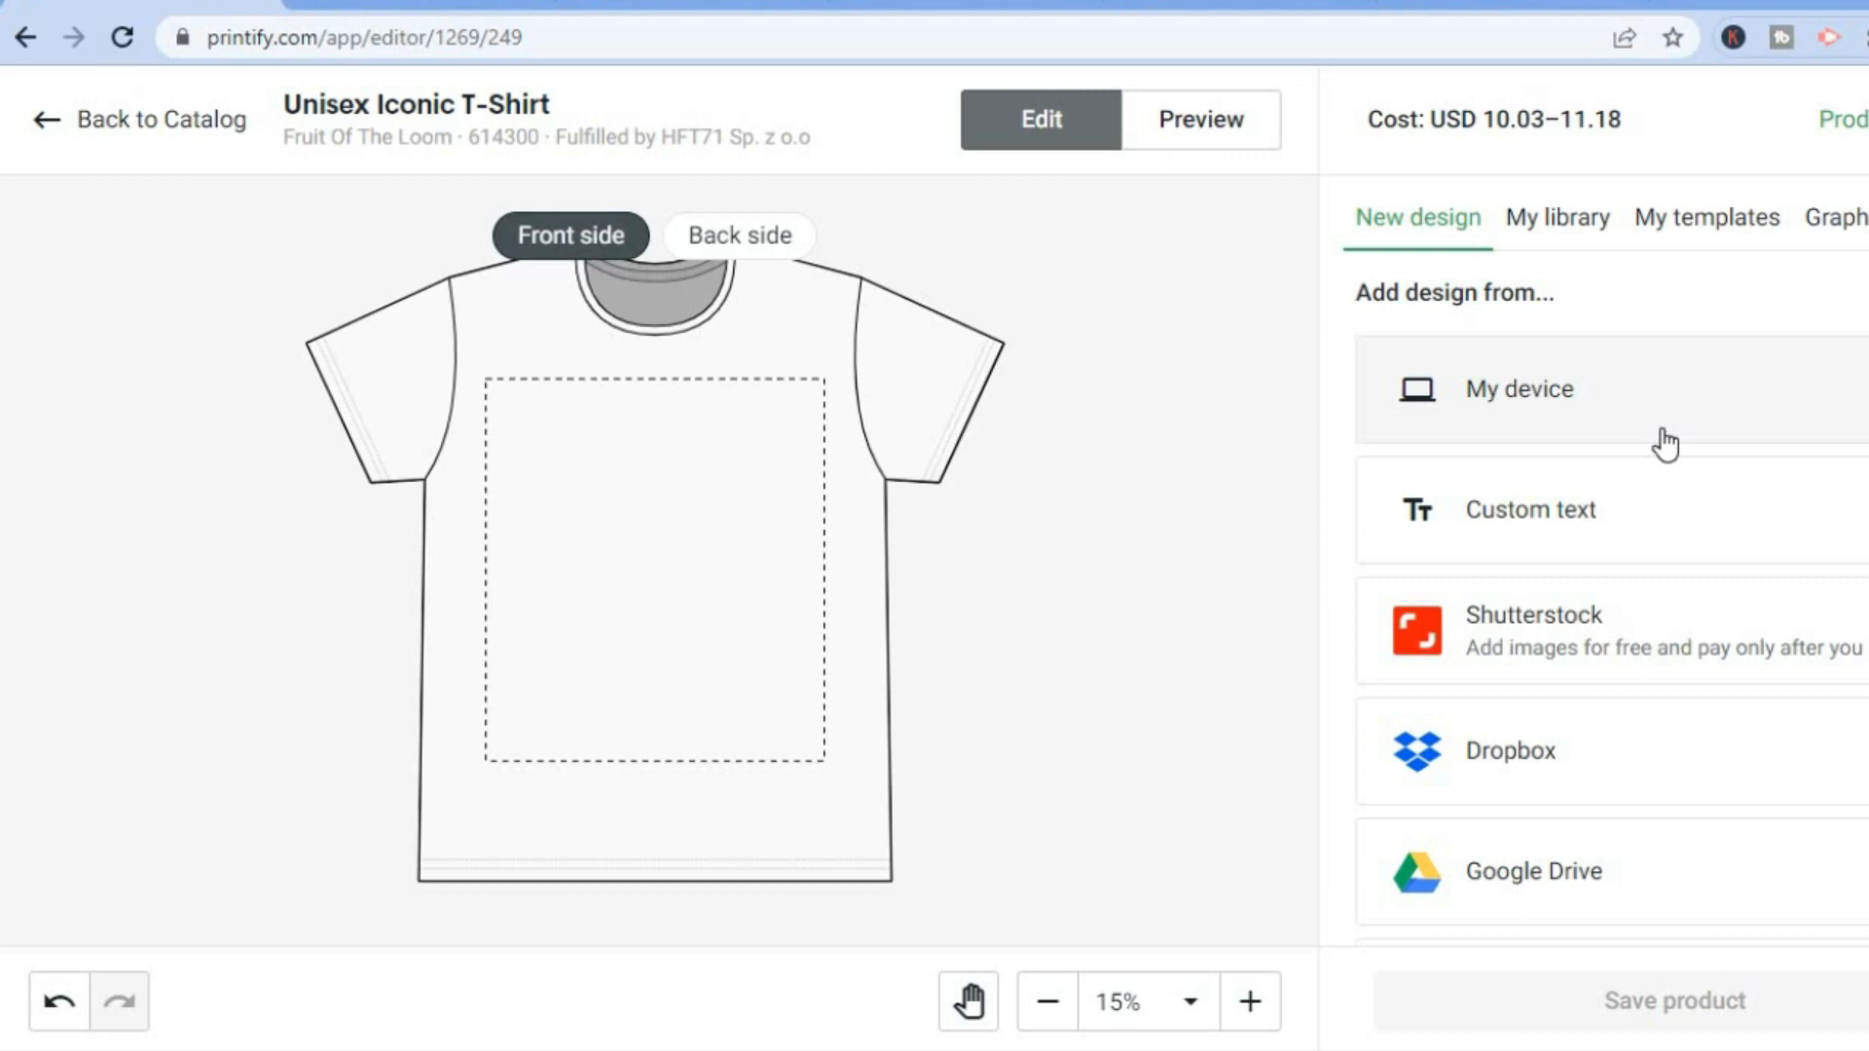
Switch to Canva and search its templates for "retro tshirt".
click(1429, 3)
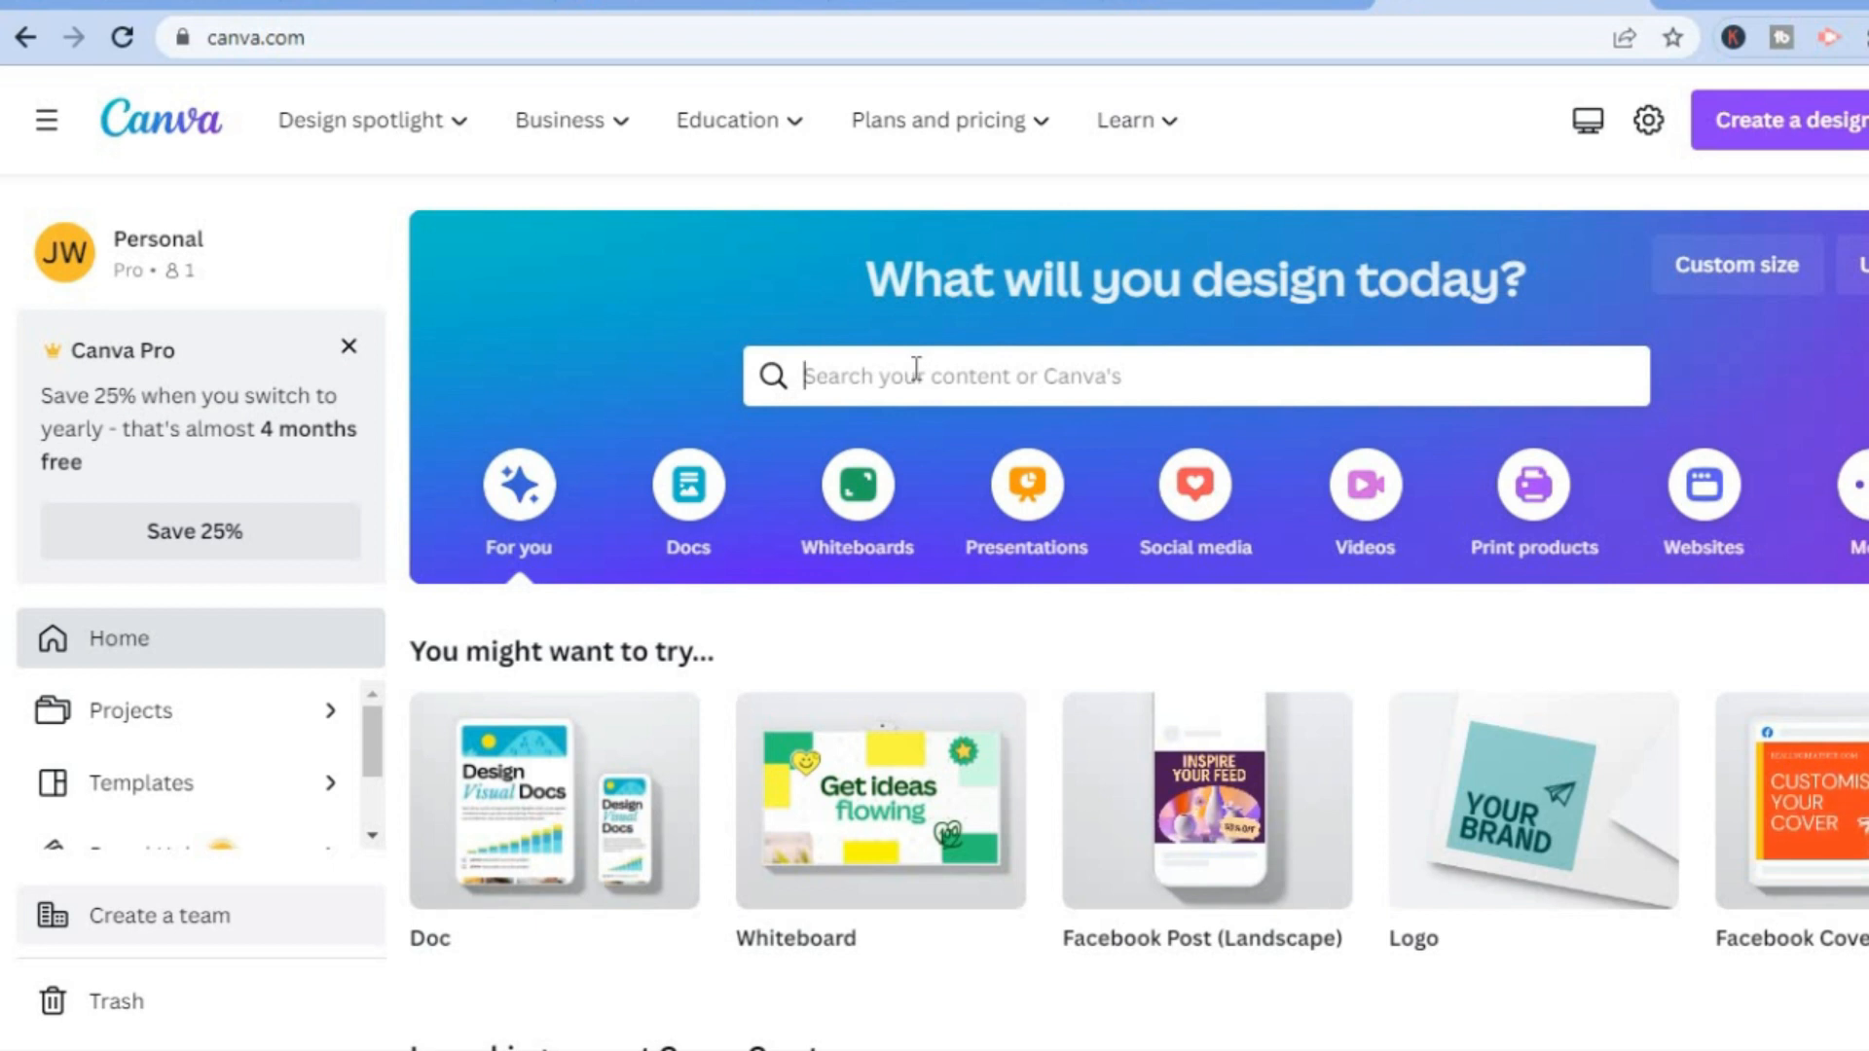
click(915, 373)
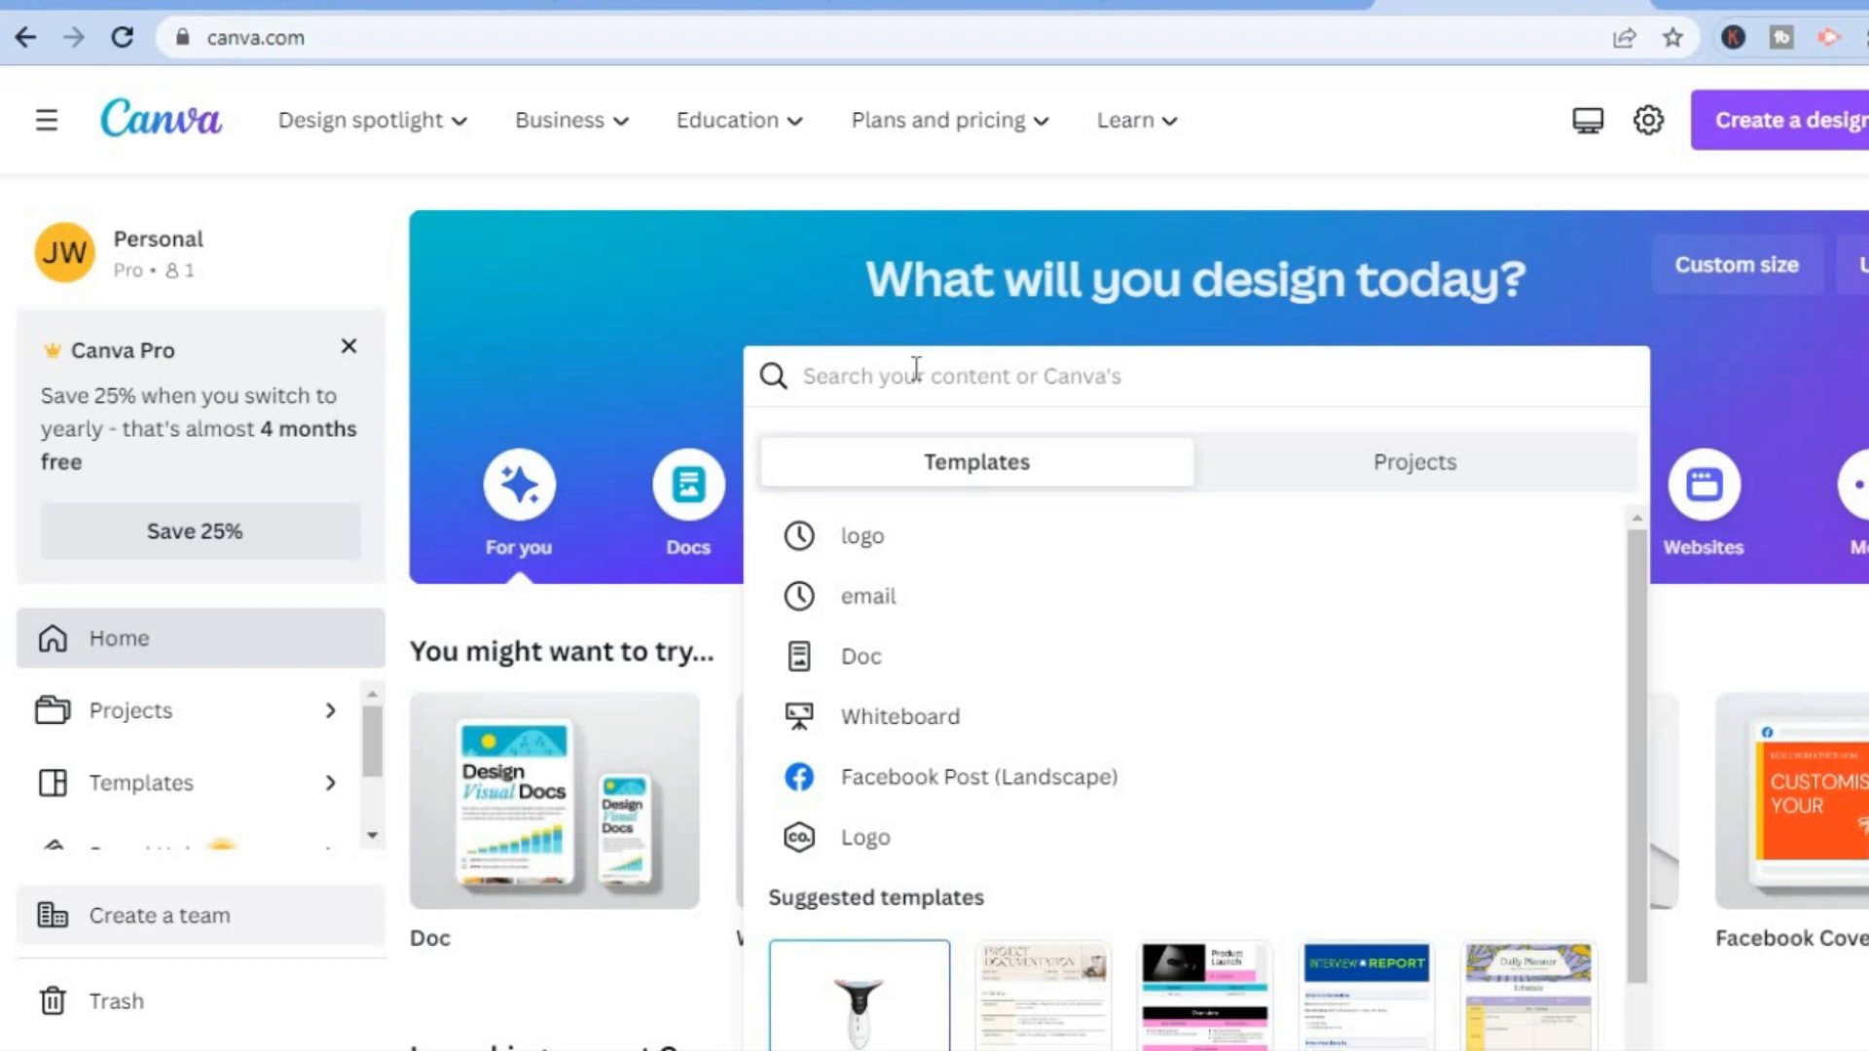
text(ts)
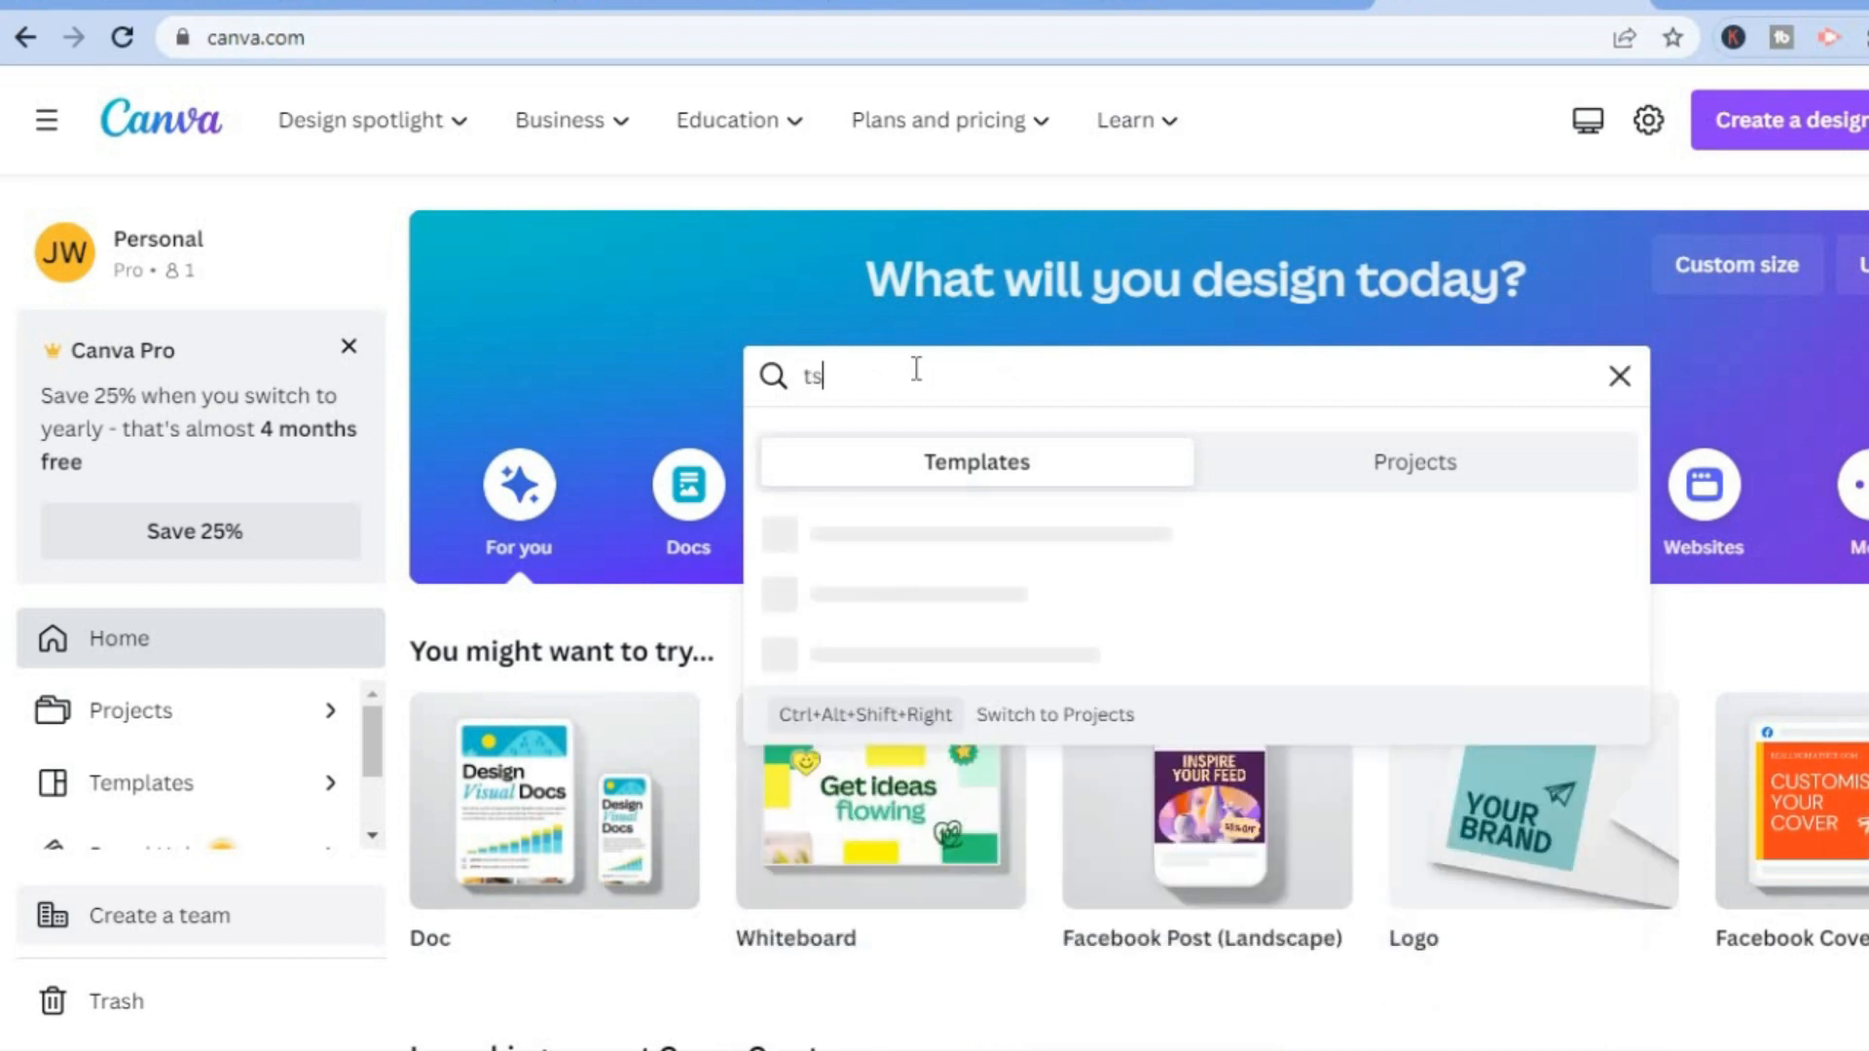
text(hirt)
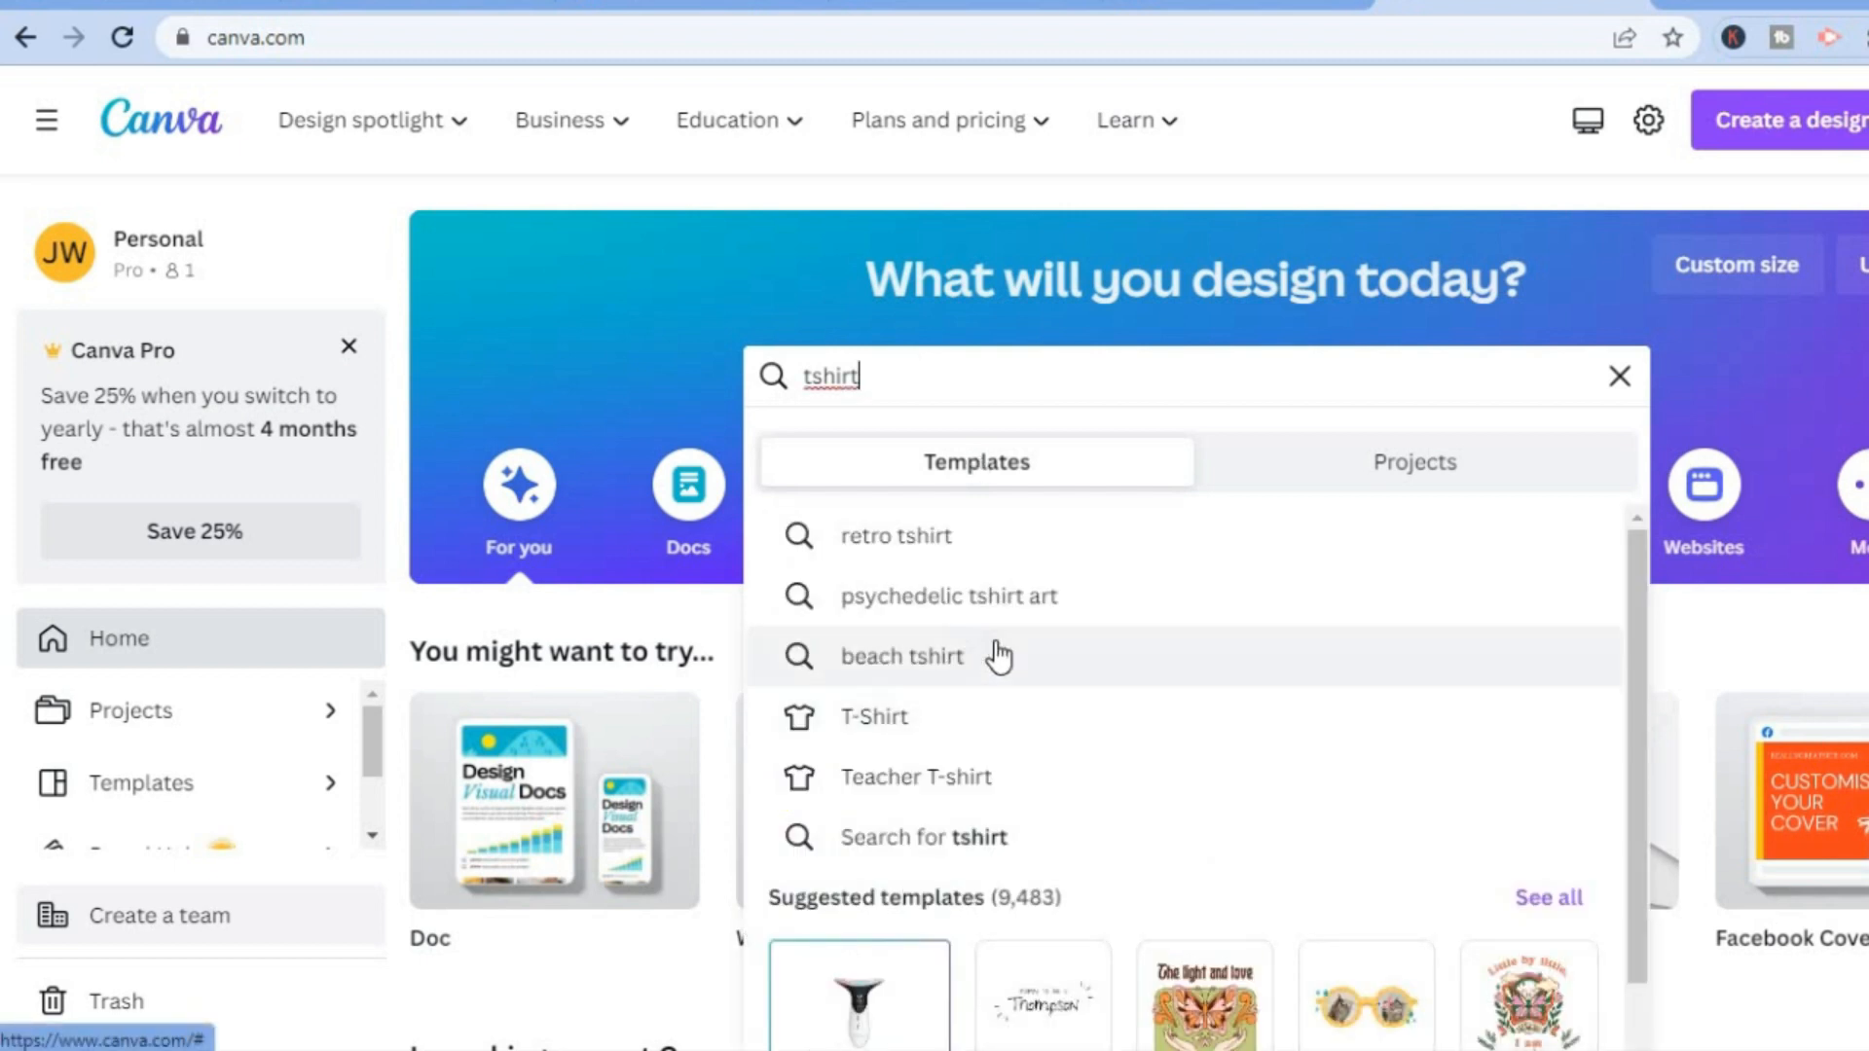
click(963, 538)
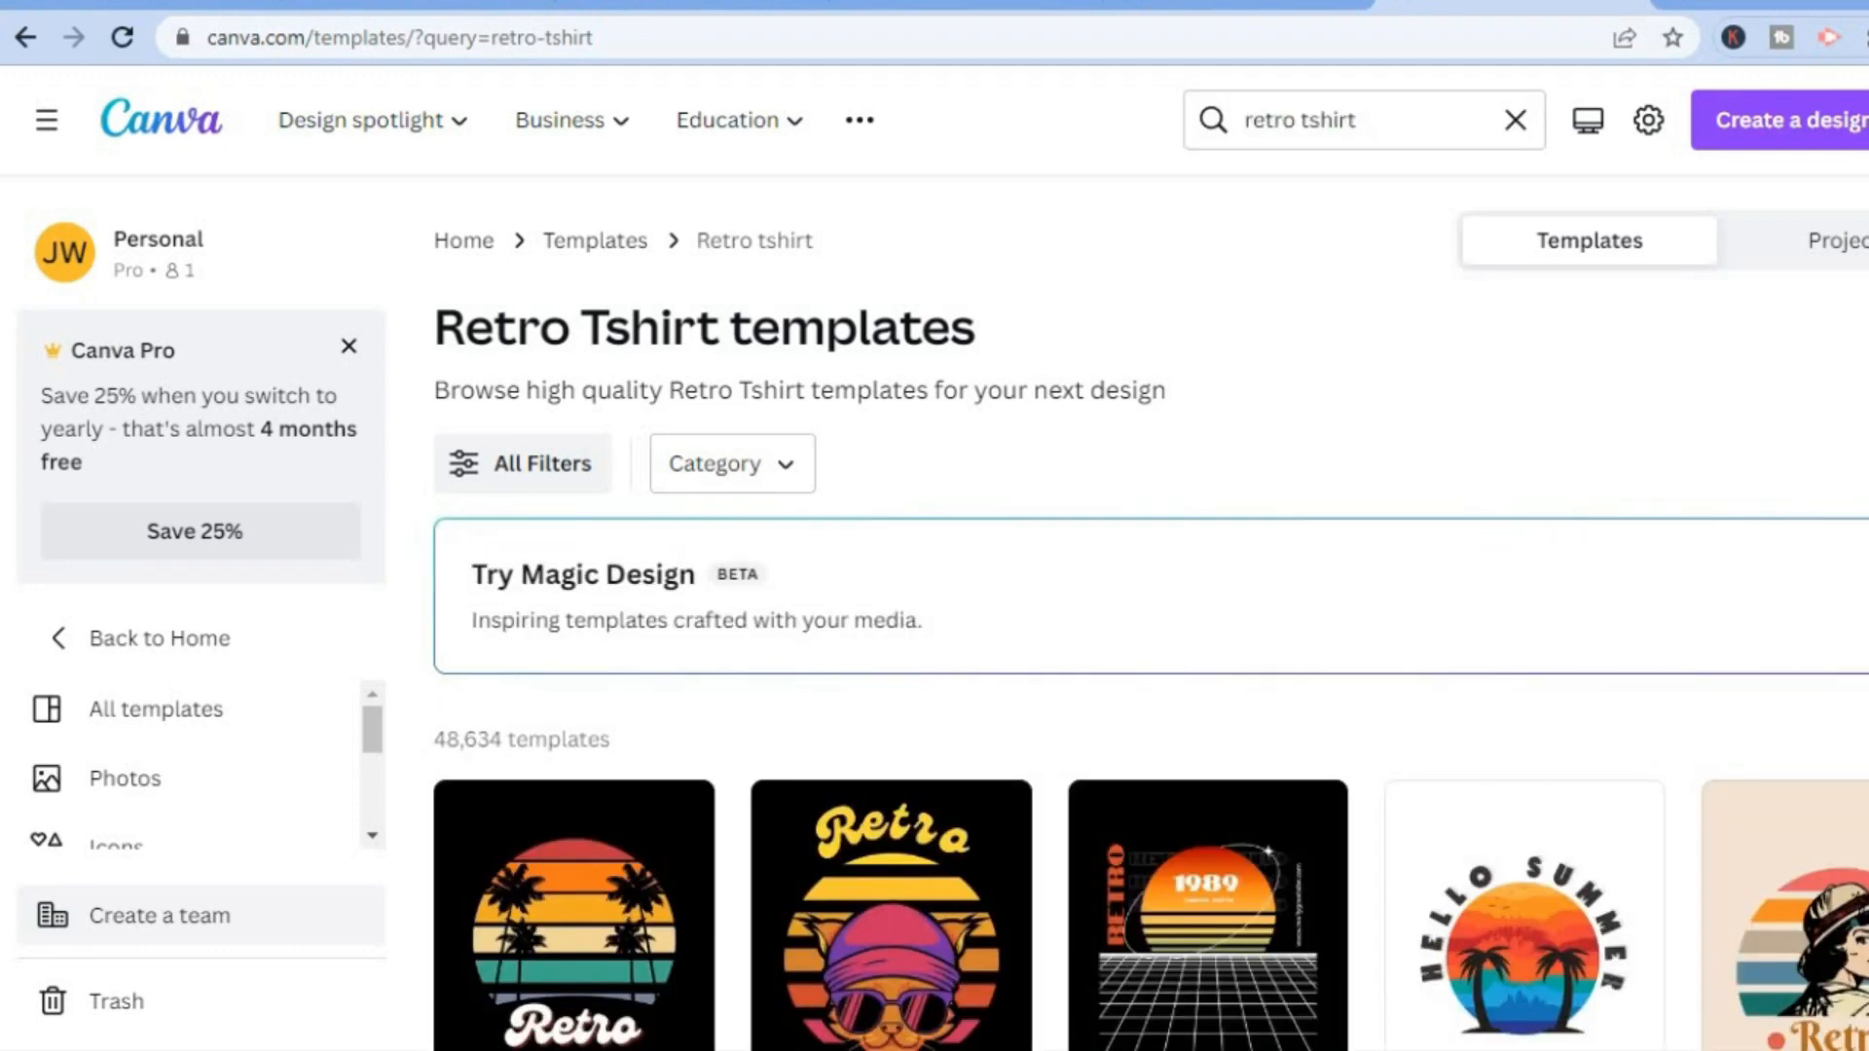
Browse the retro T-shirt templates and open the White Hello Summer Retro T-Shirt template for customizing.
scroll(1148, 652, down, 5)
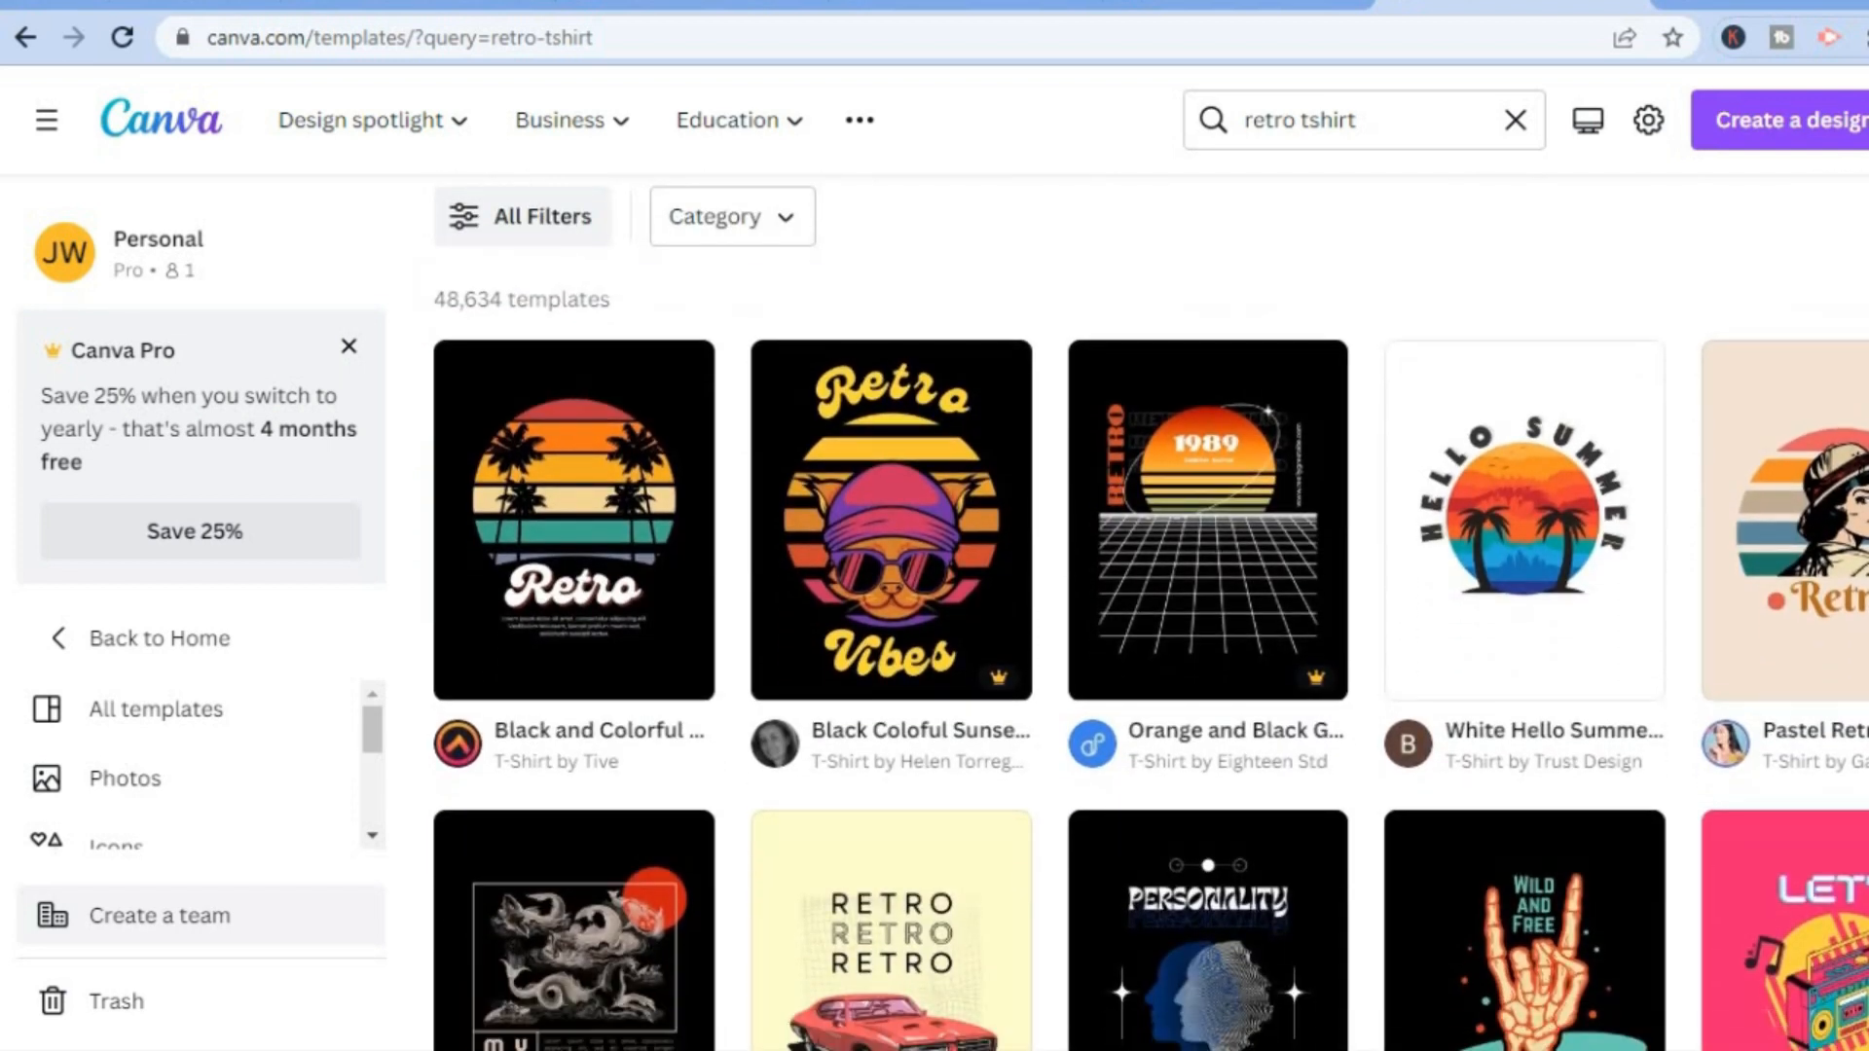
mouse_move(989, 681)
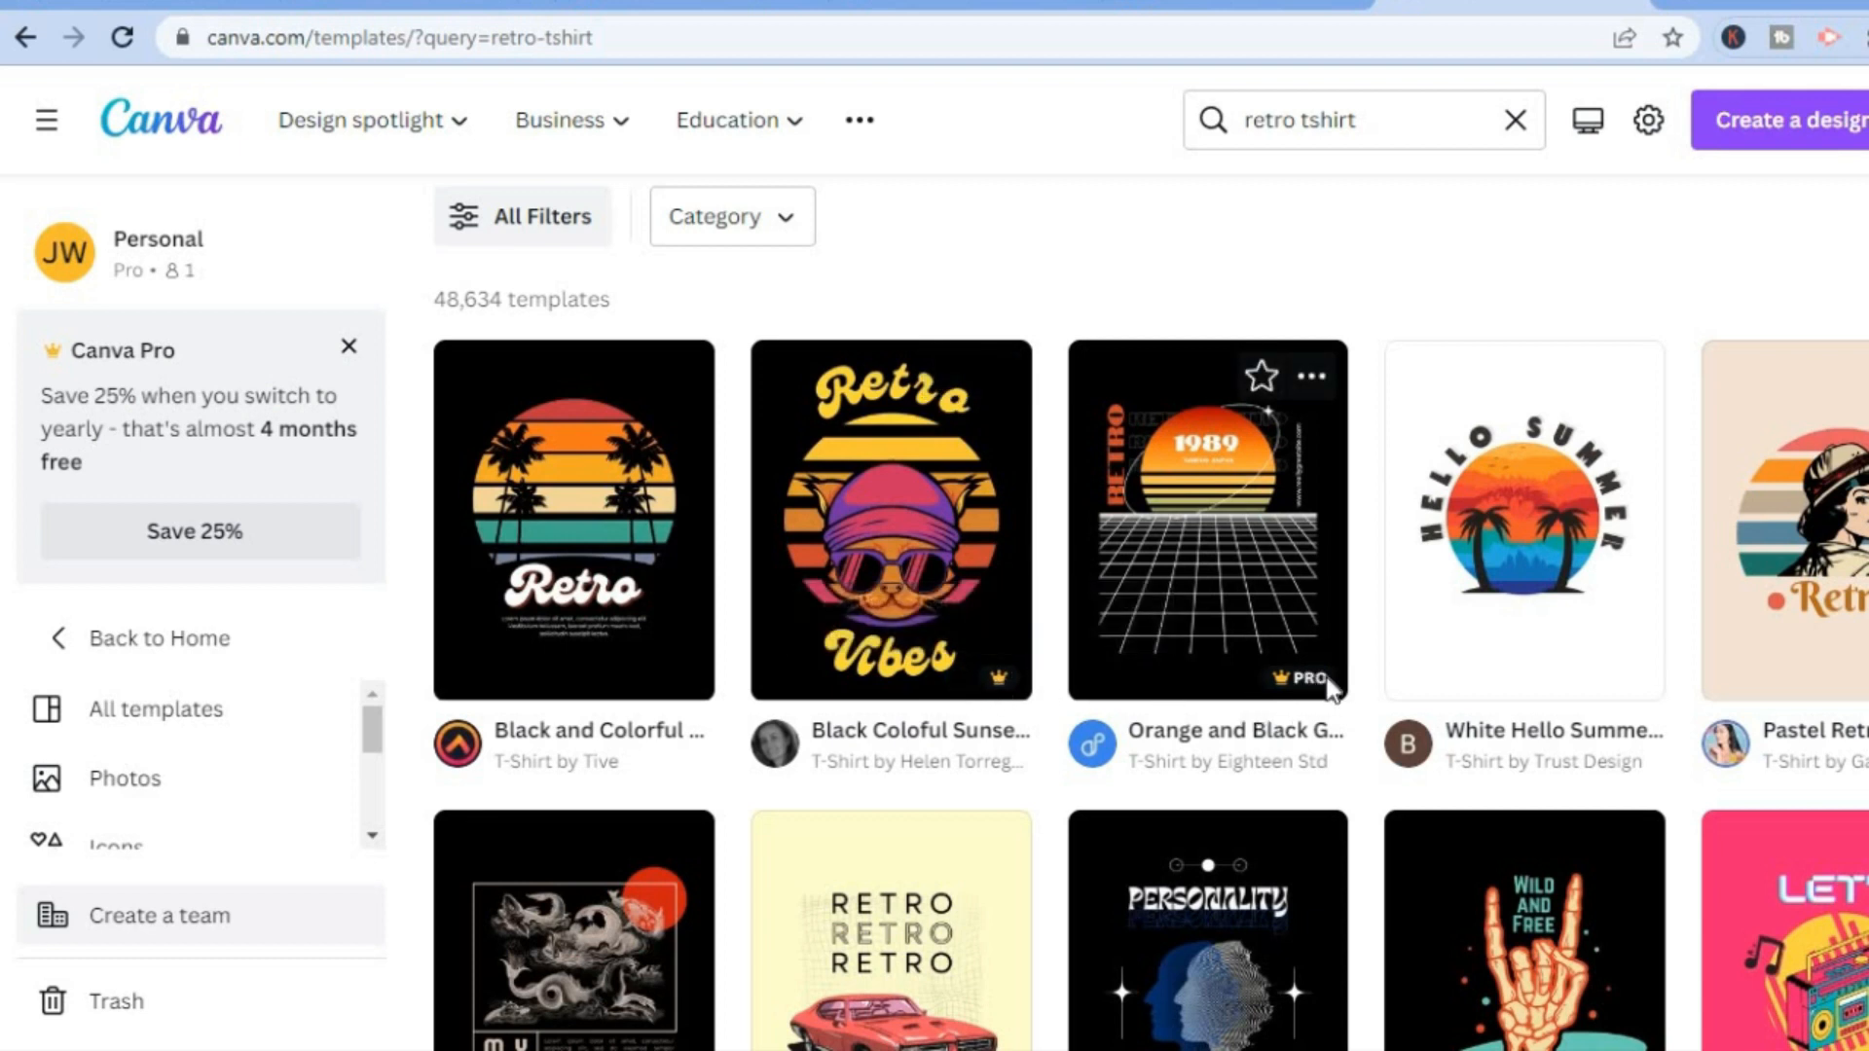
mouse_move(1306, 679)
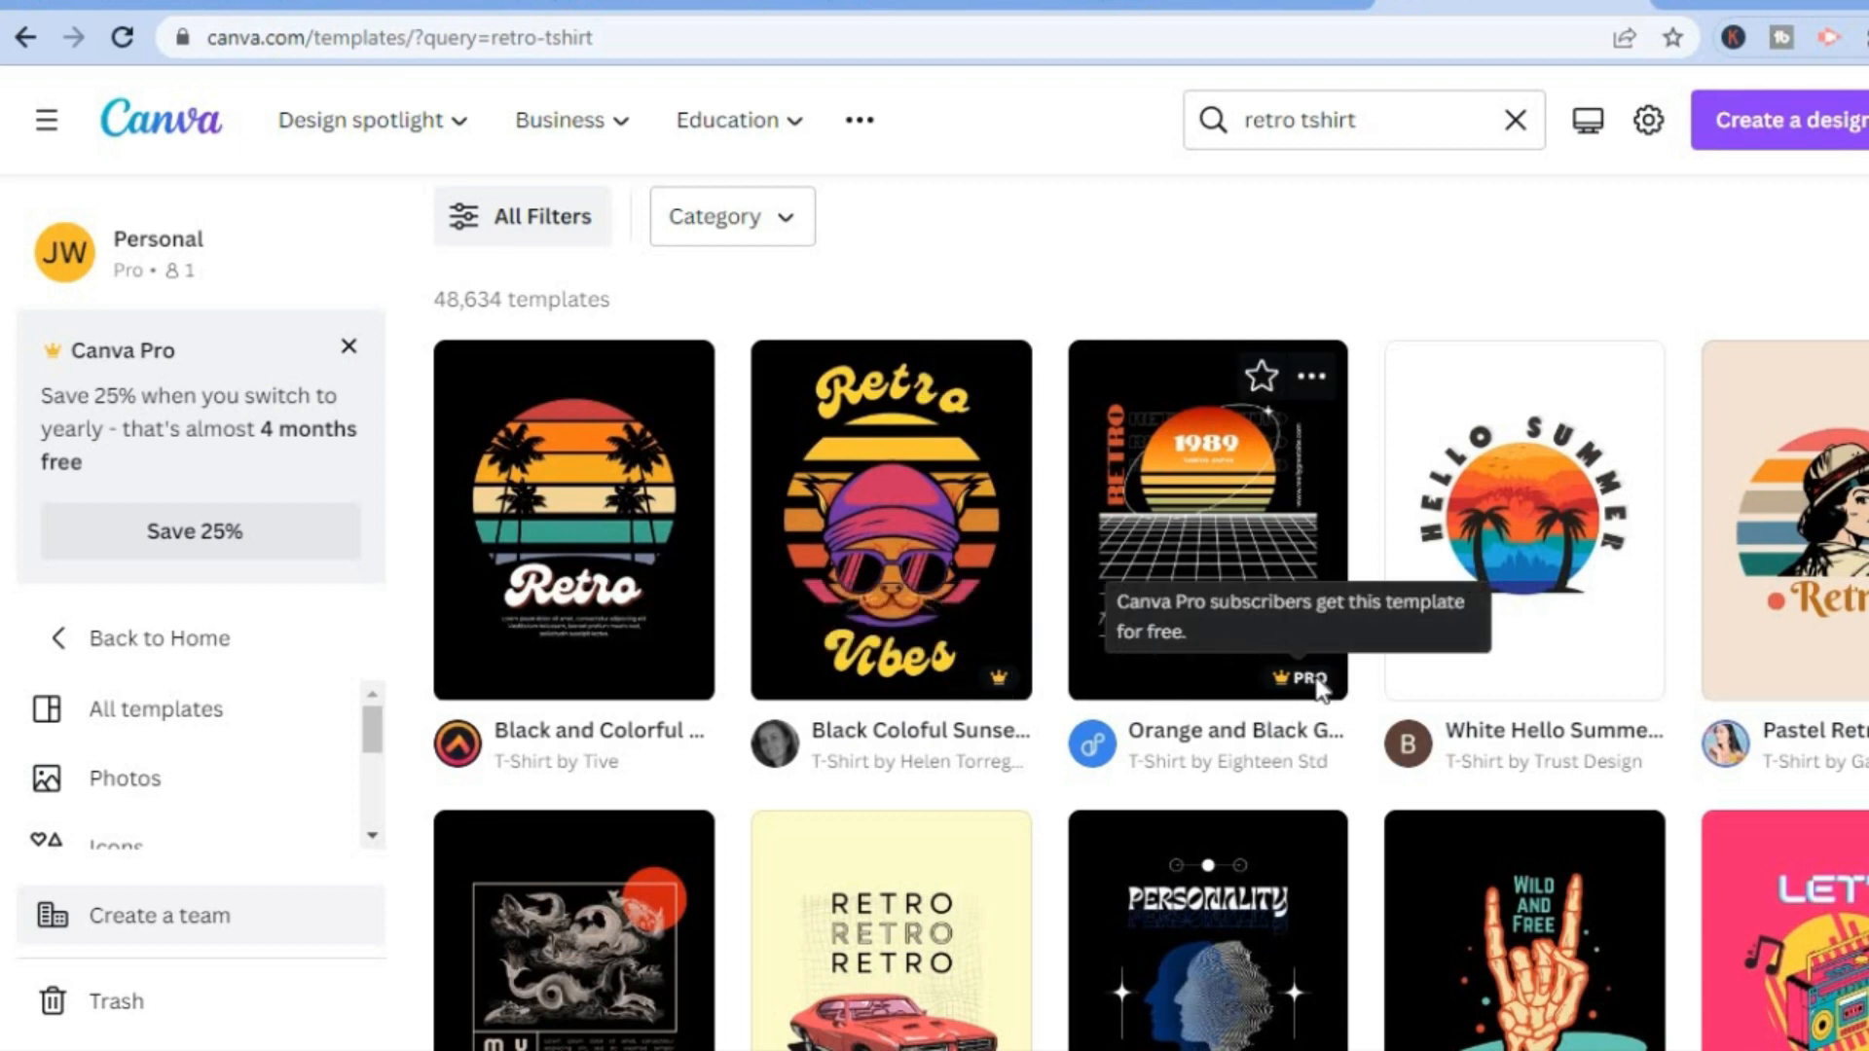
click(1521, 598)
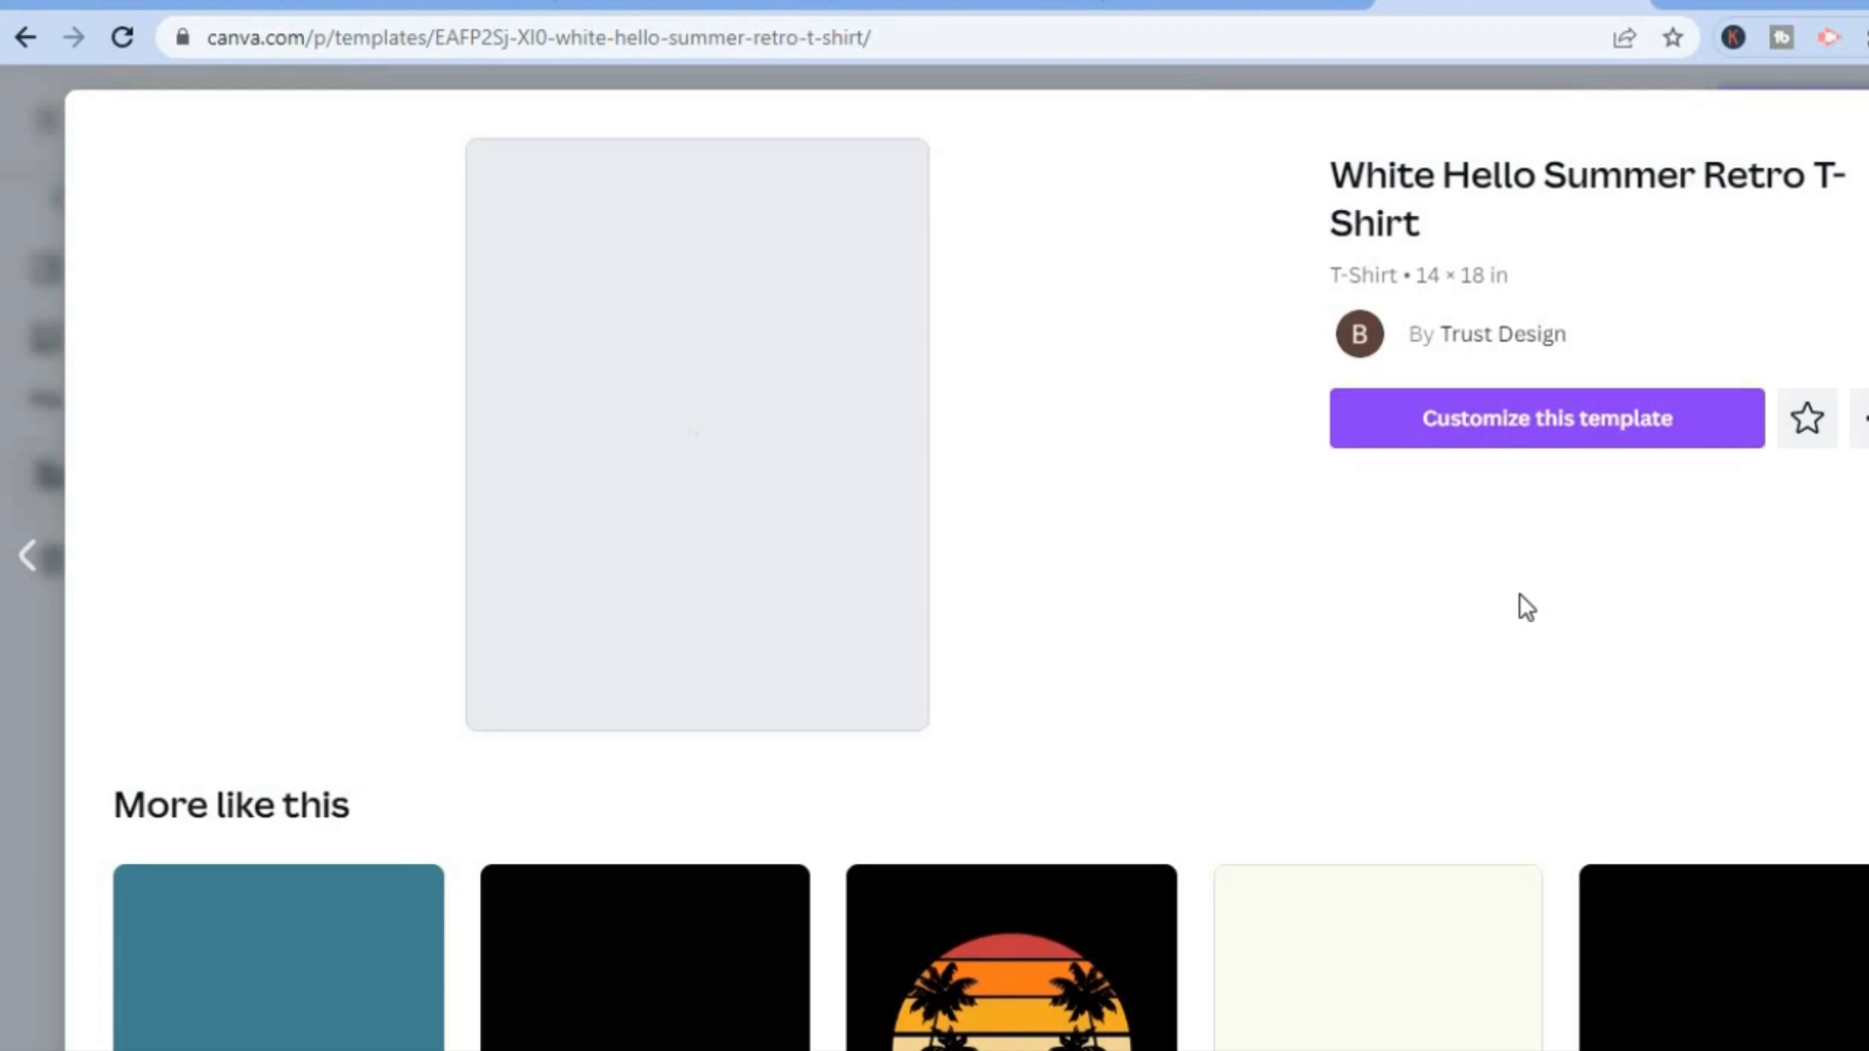
click(1486, 429)
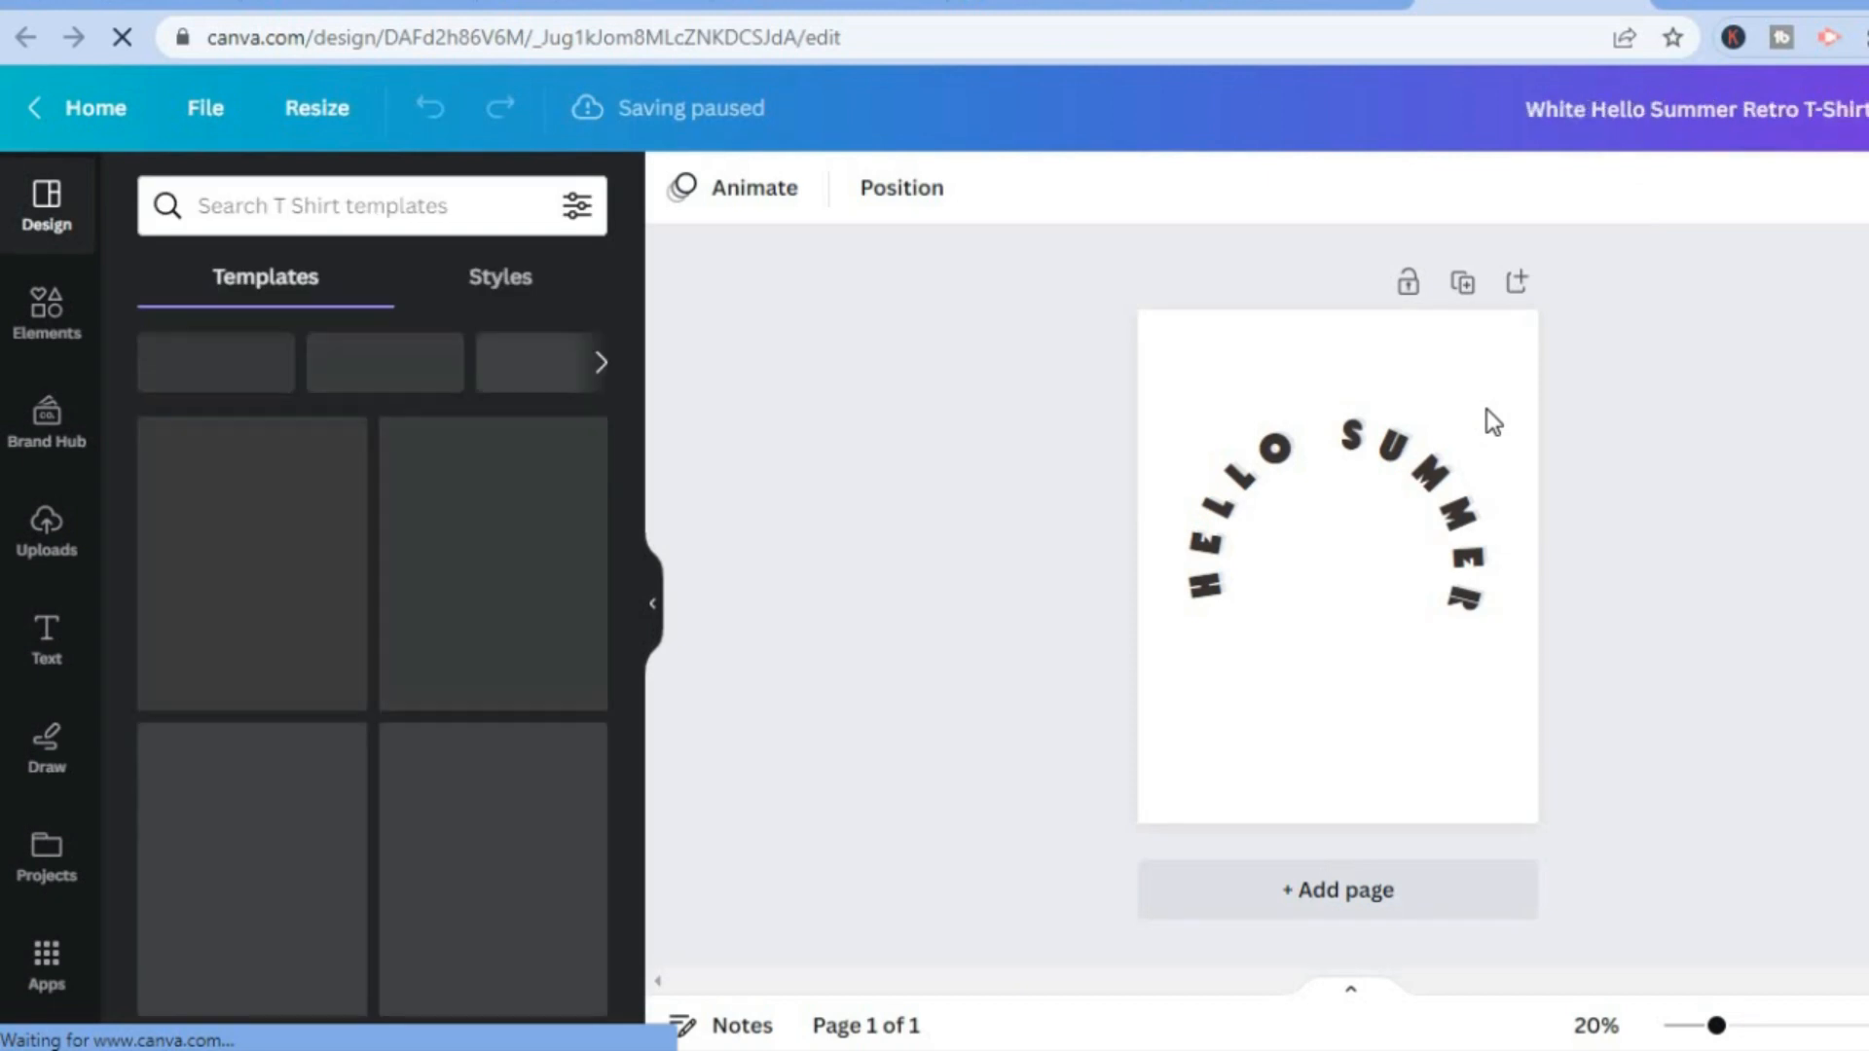
Replace the curved HELLO SUMMER text above the sunset graphic with "RASTA MAN".
click(1213, 555)
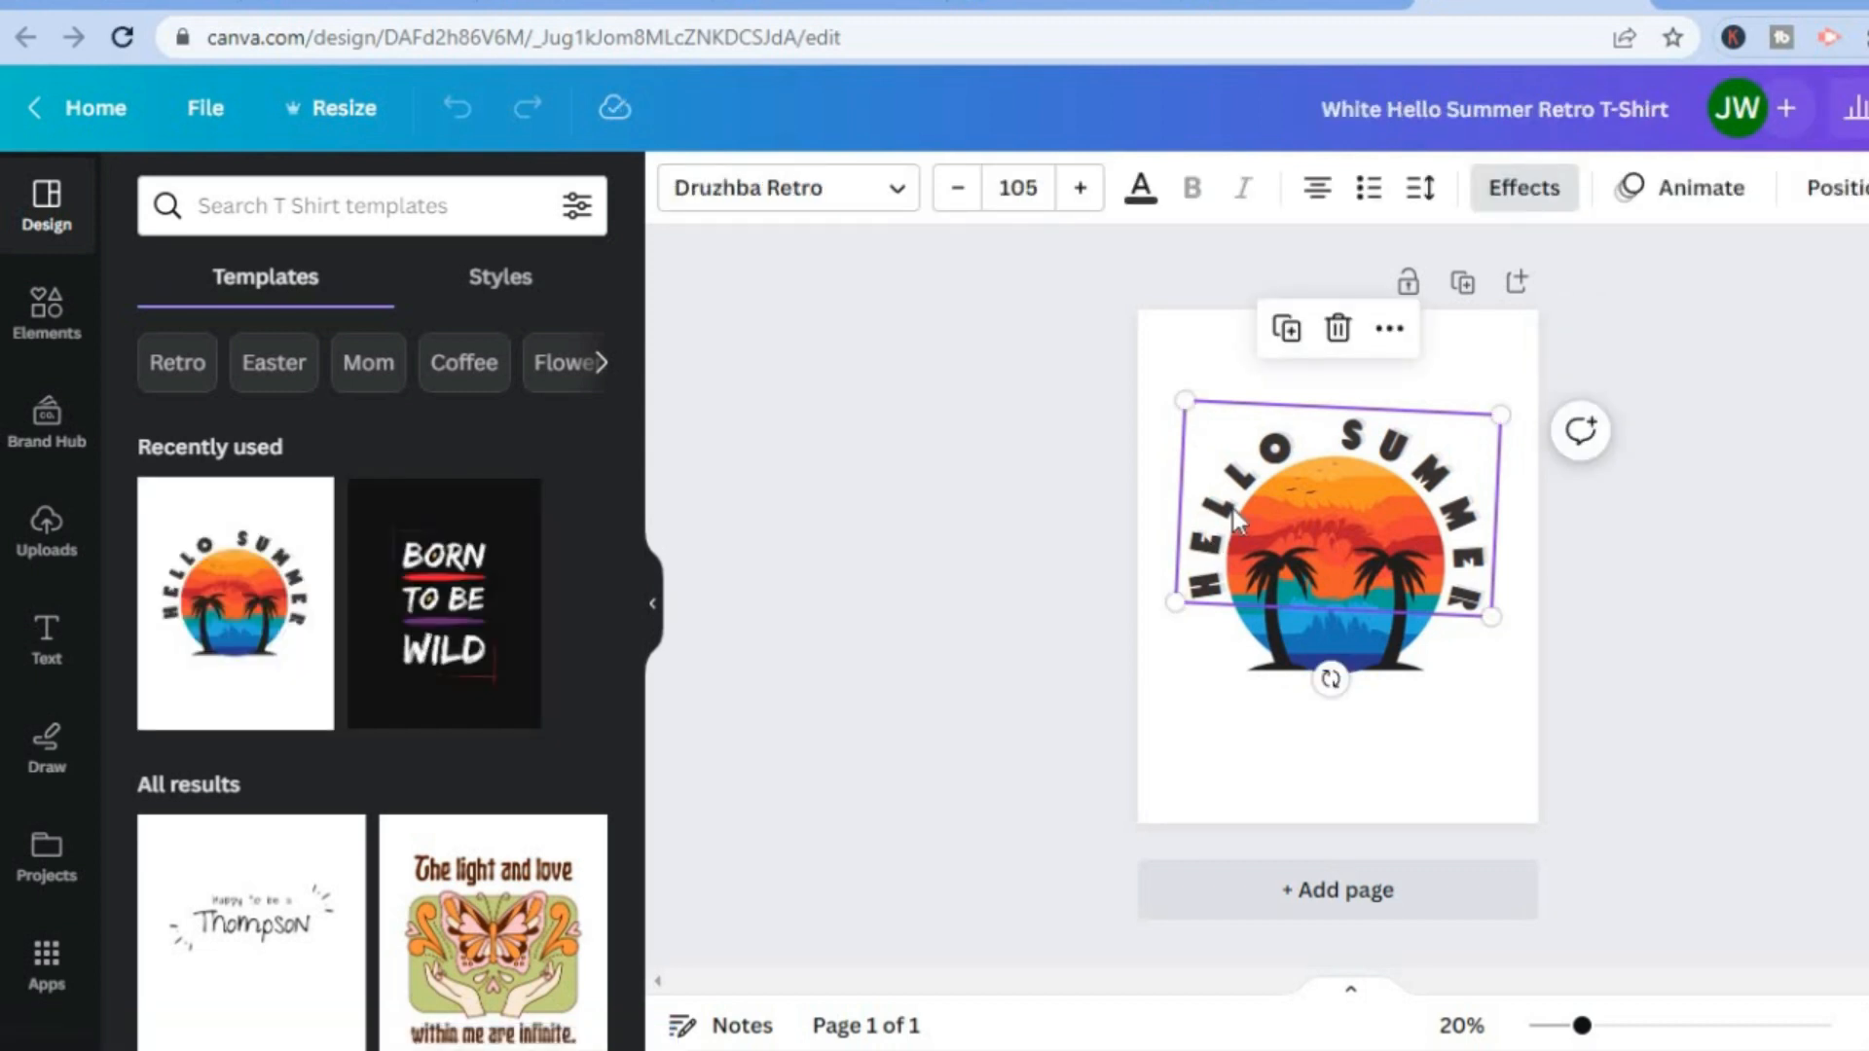
double_click(1233, 507)
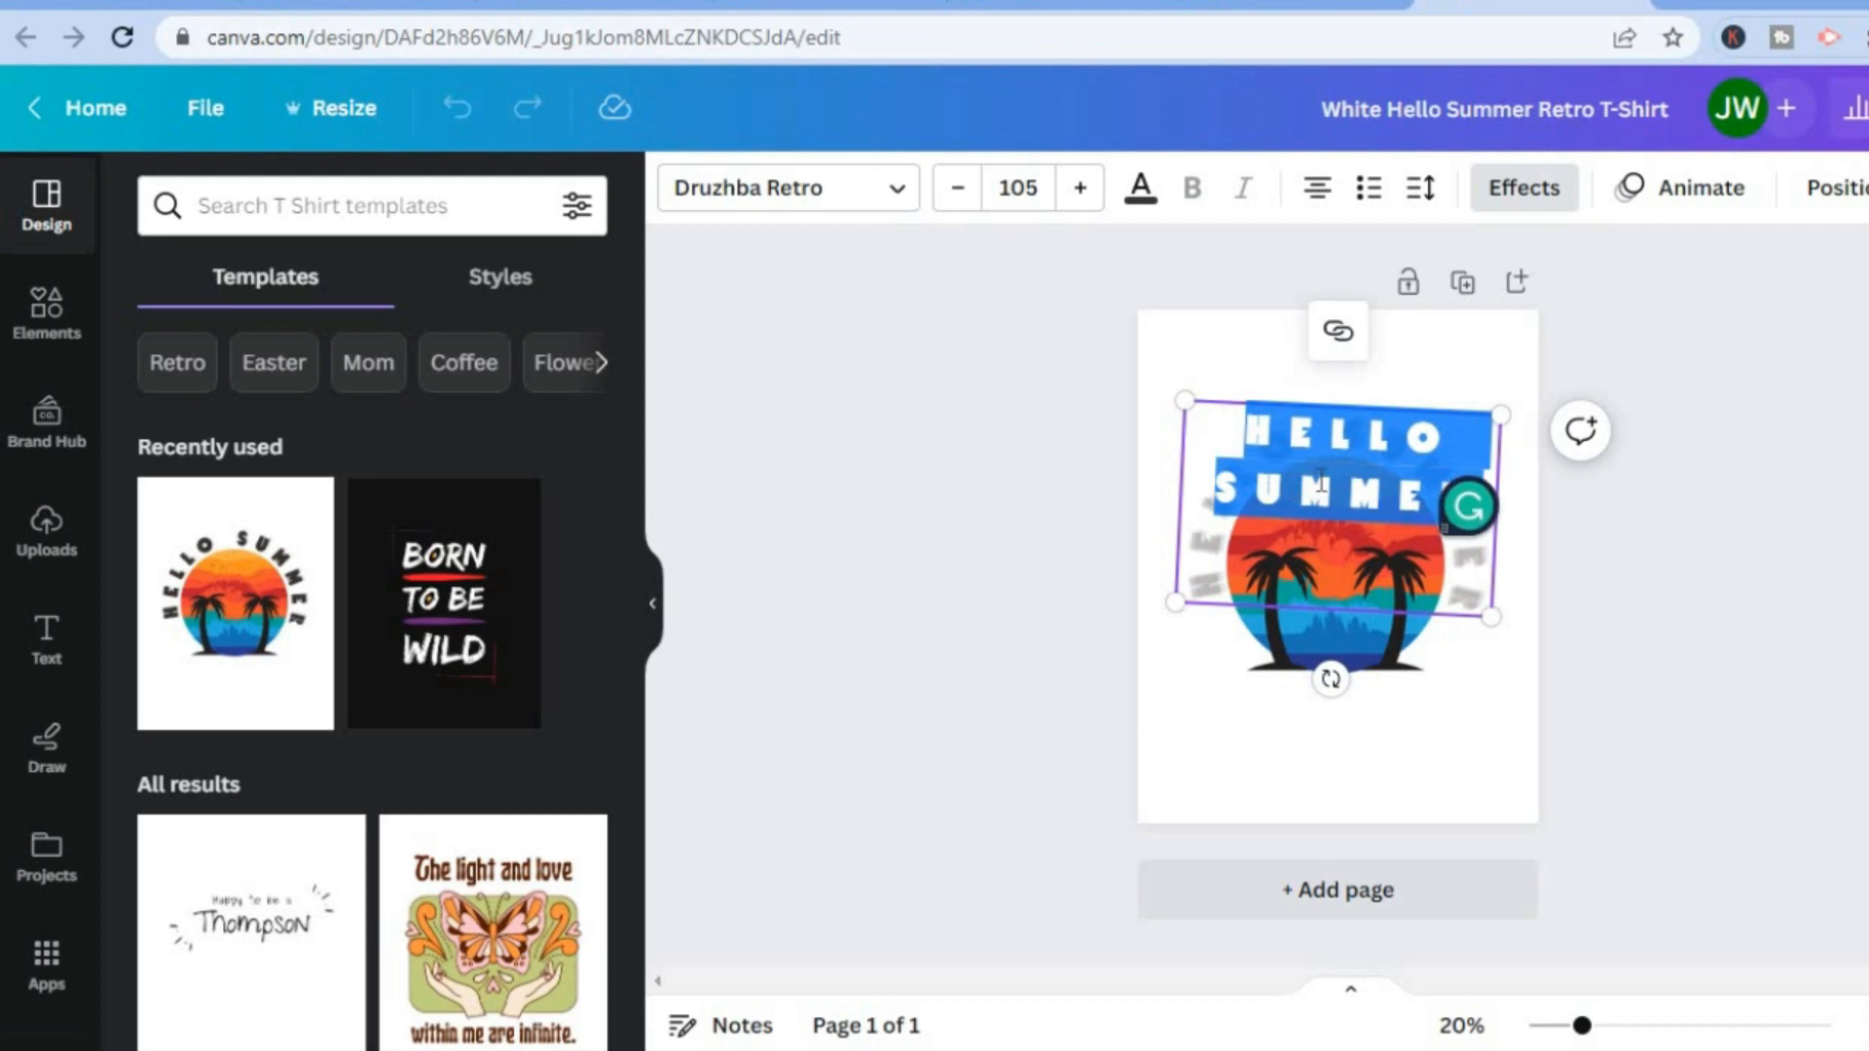
key(BackSpace)
text(RASTA)
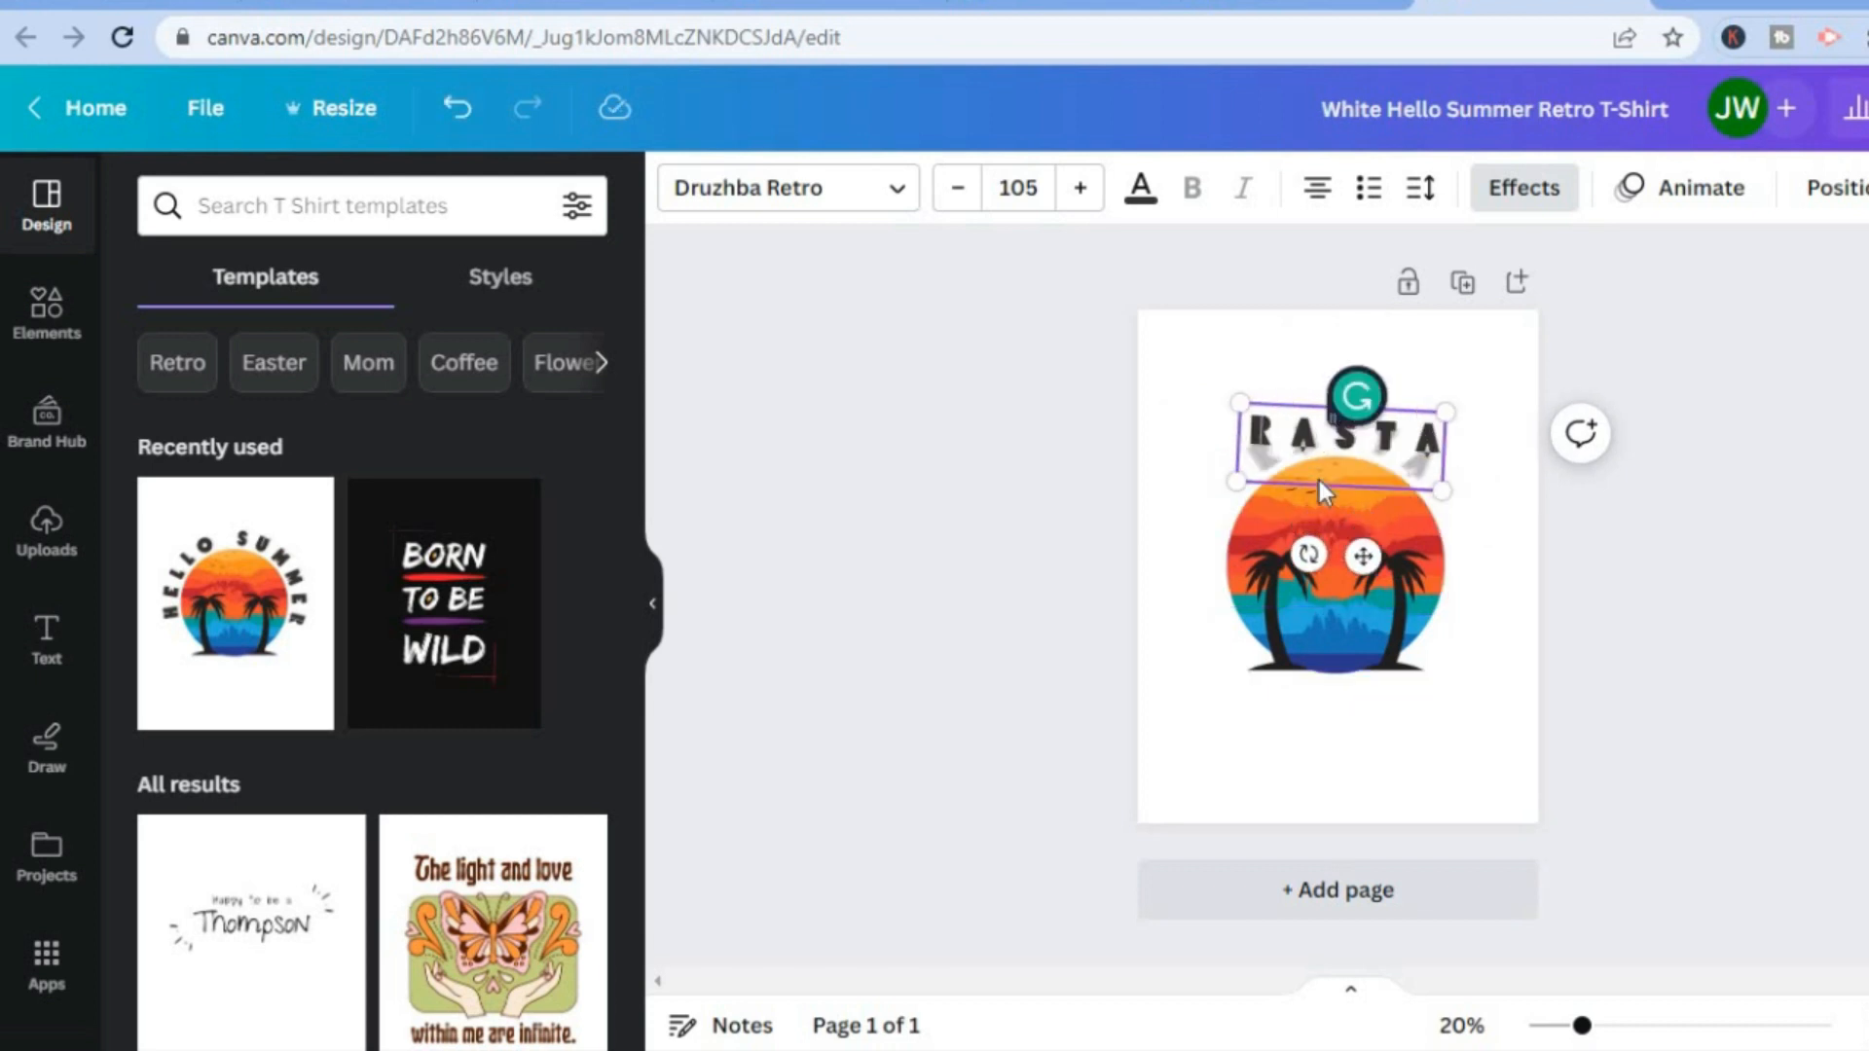
text( MA)
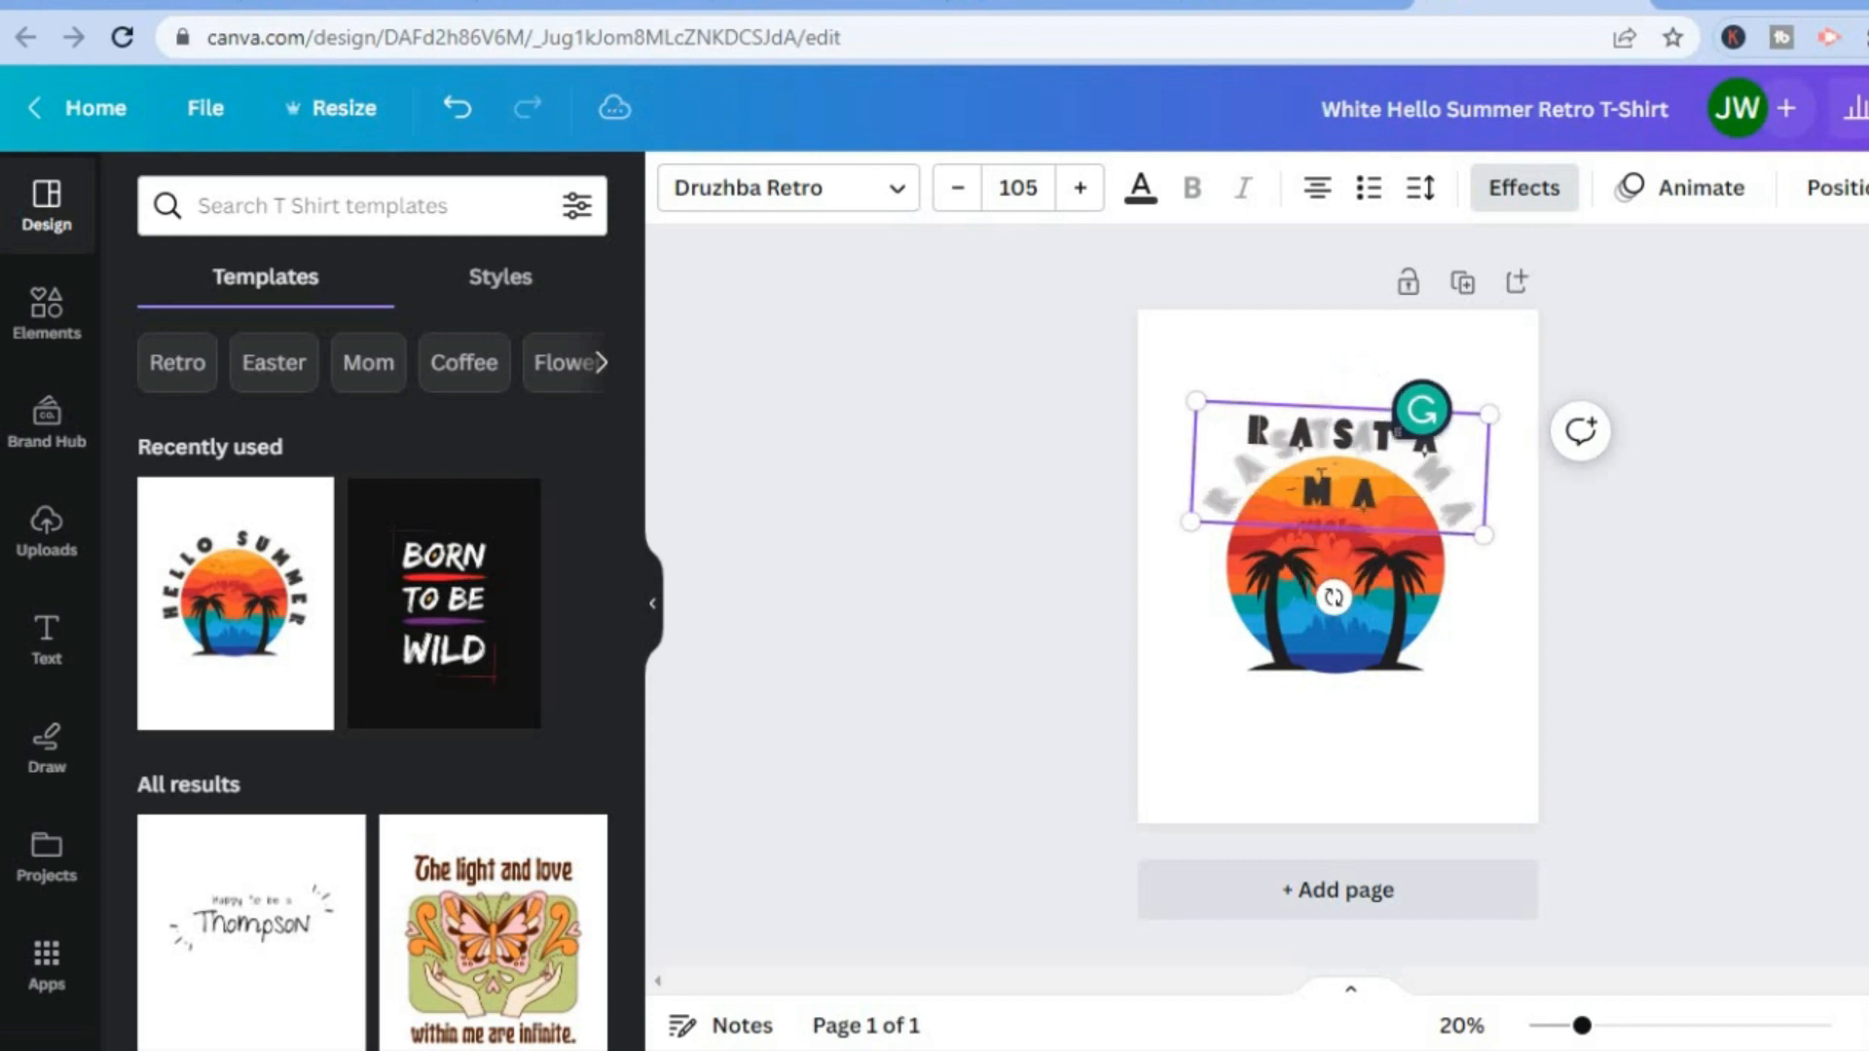
text(N)
click(1472, 732)
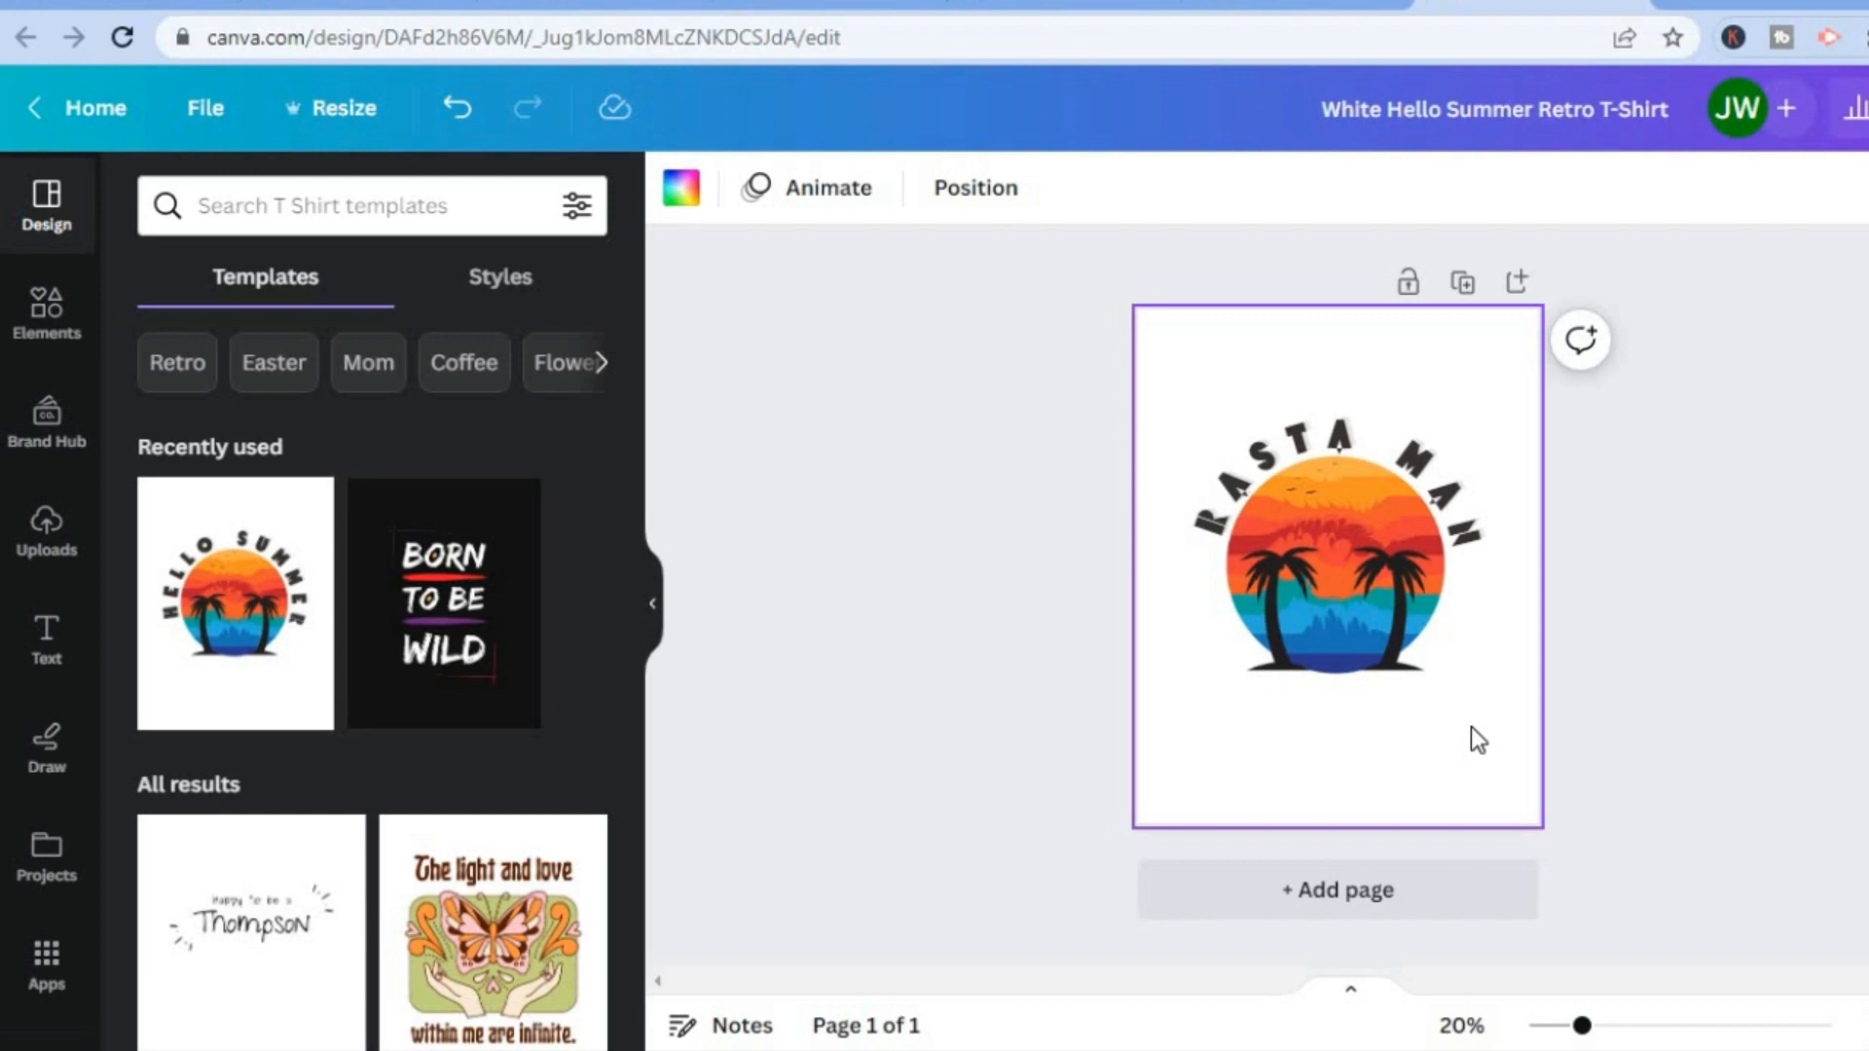
Change the colour of the word MAN in the curved text to the default solid red.
click(1335, 528)
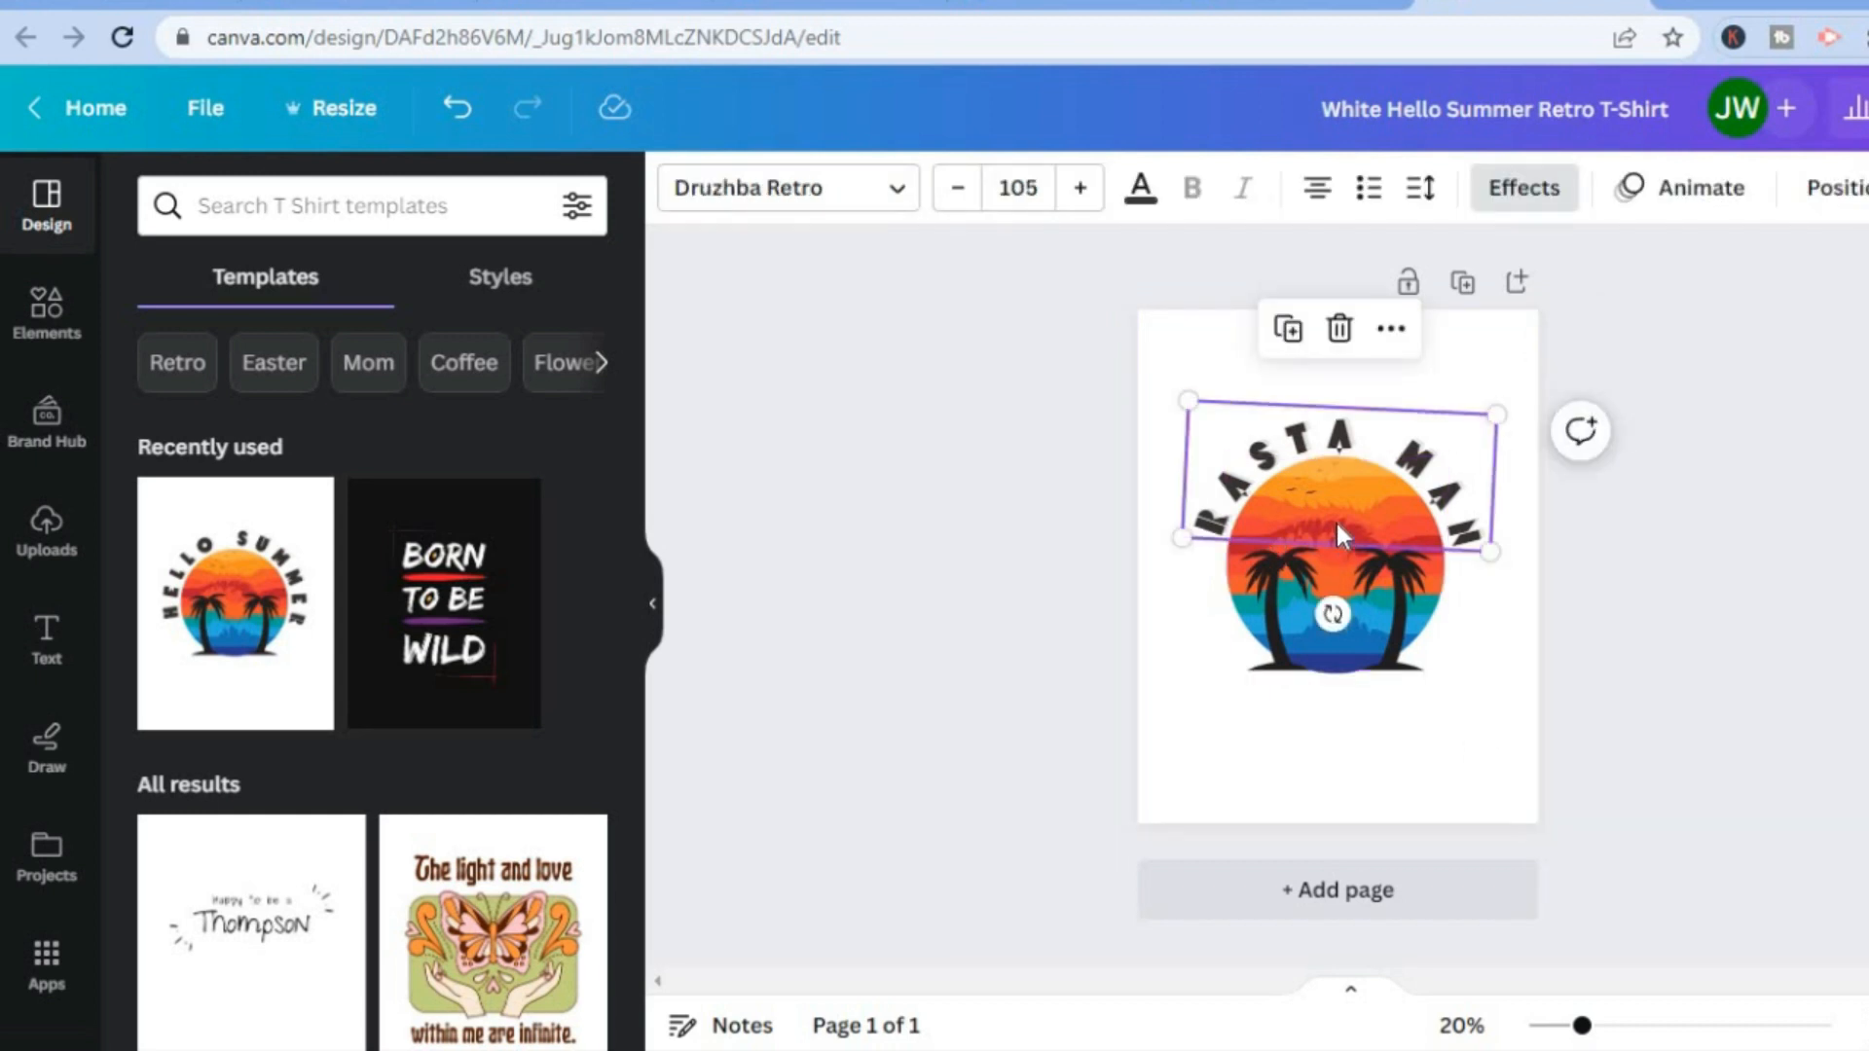
double_click(1337, 524)
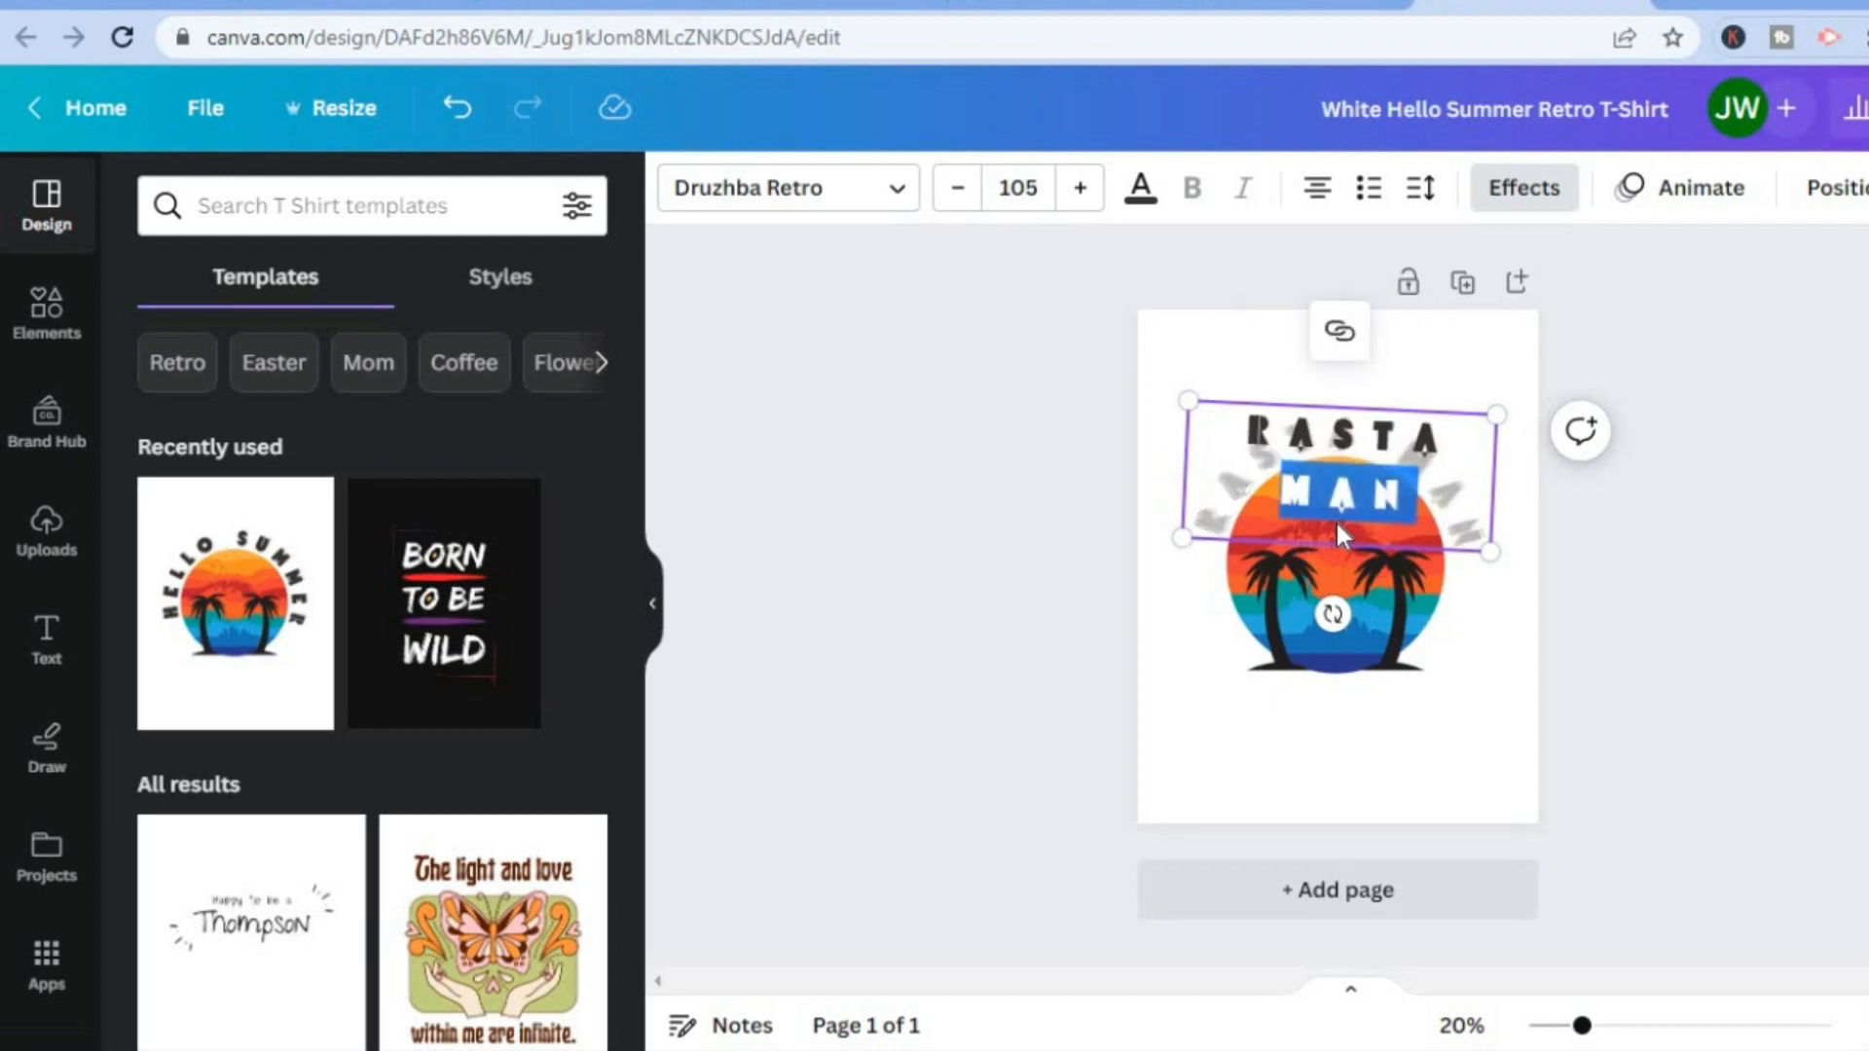
click(1142, 190)
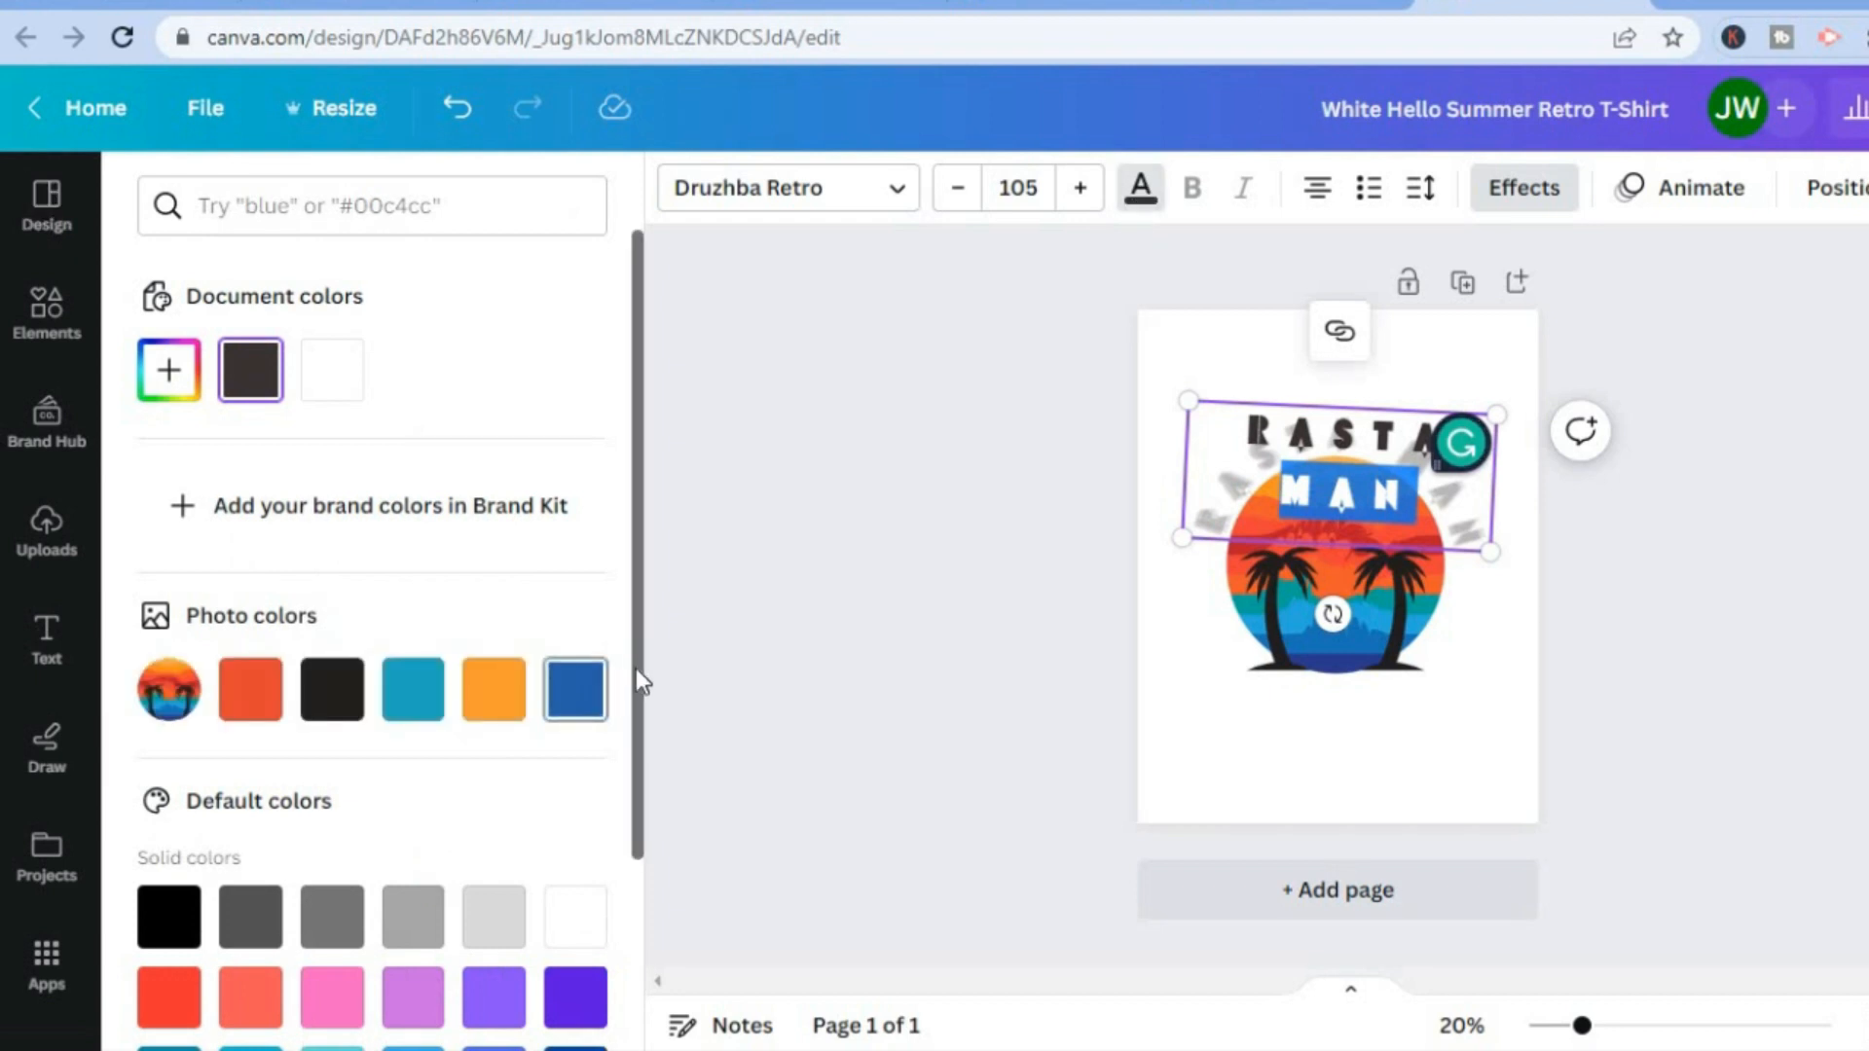
drag(638, 681, 623, 868)
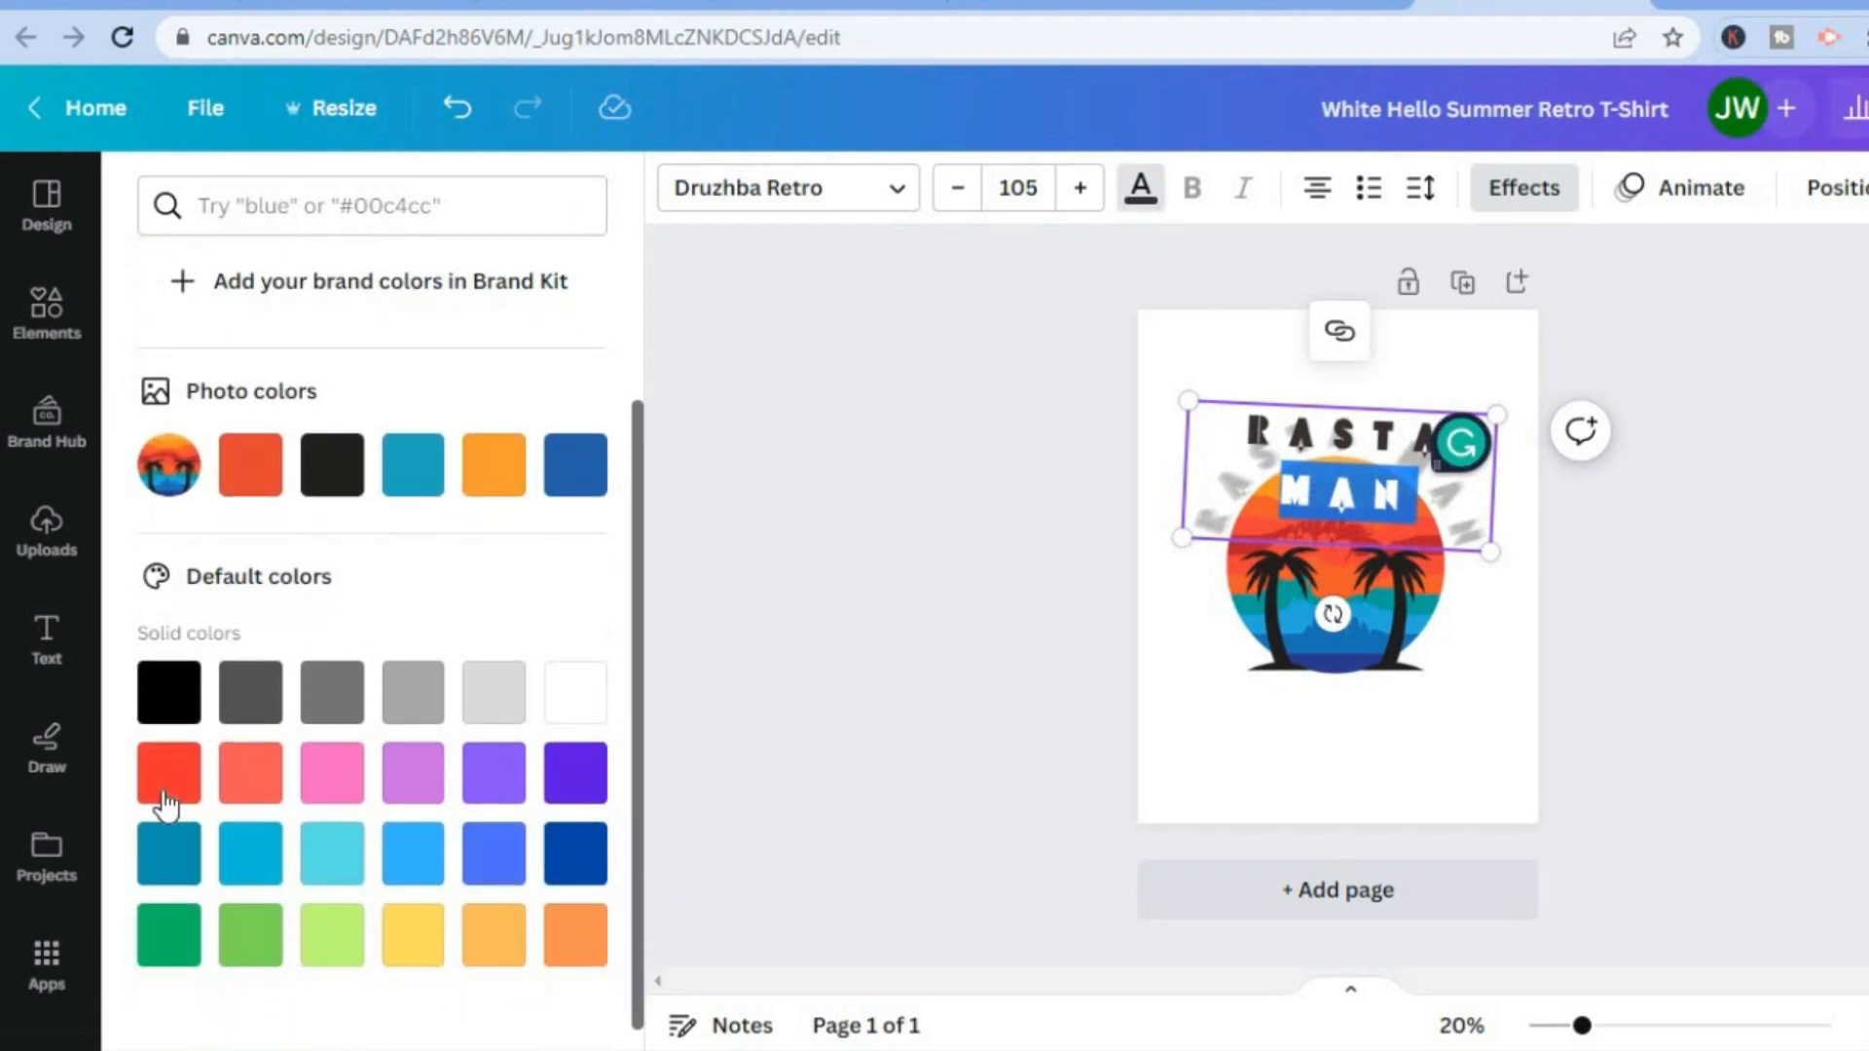
click(167, 779)
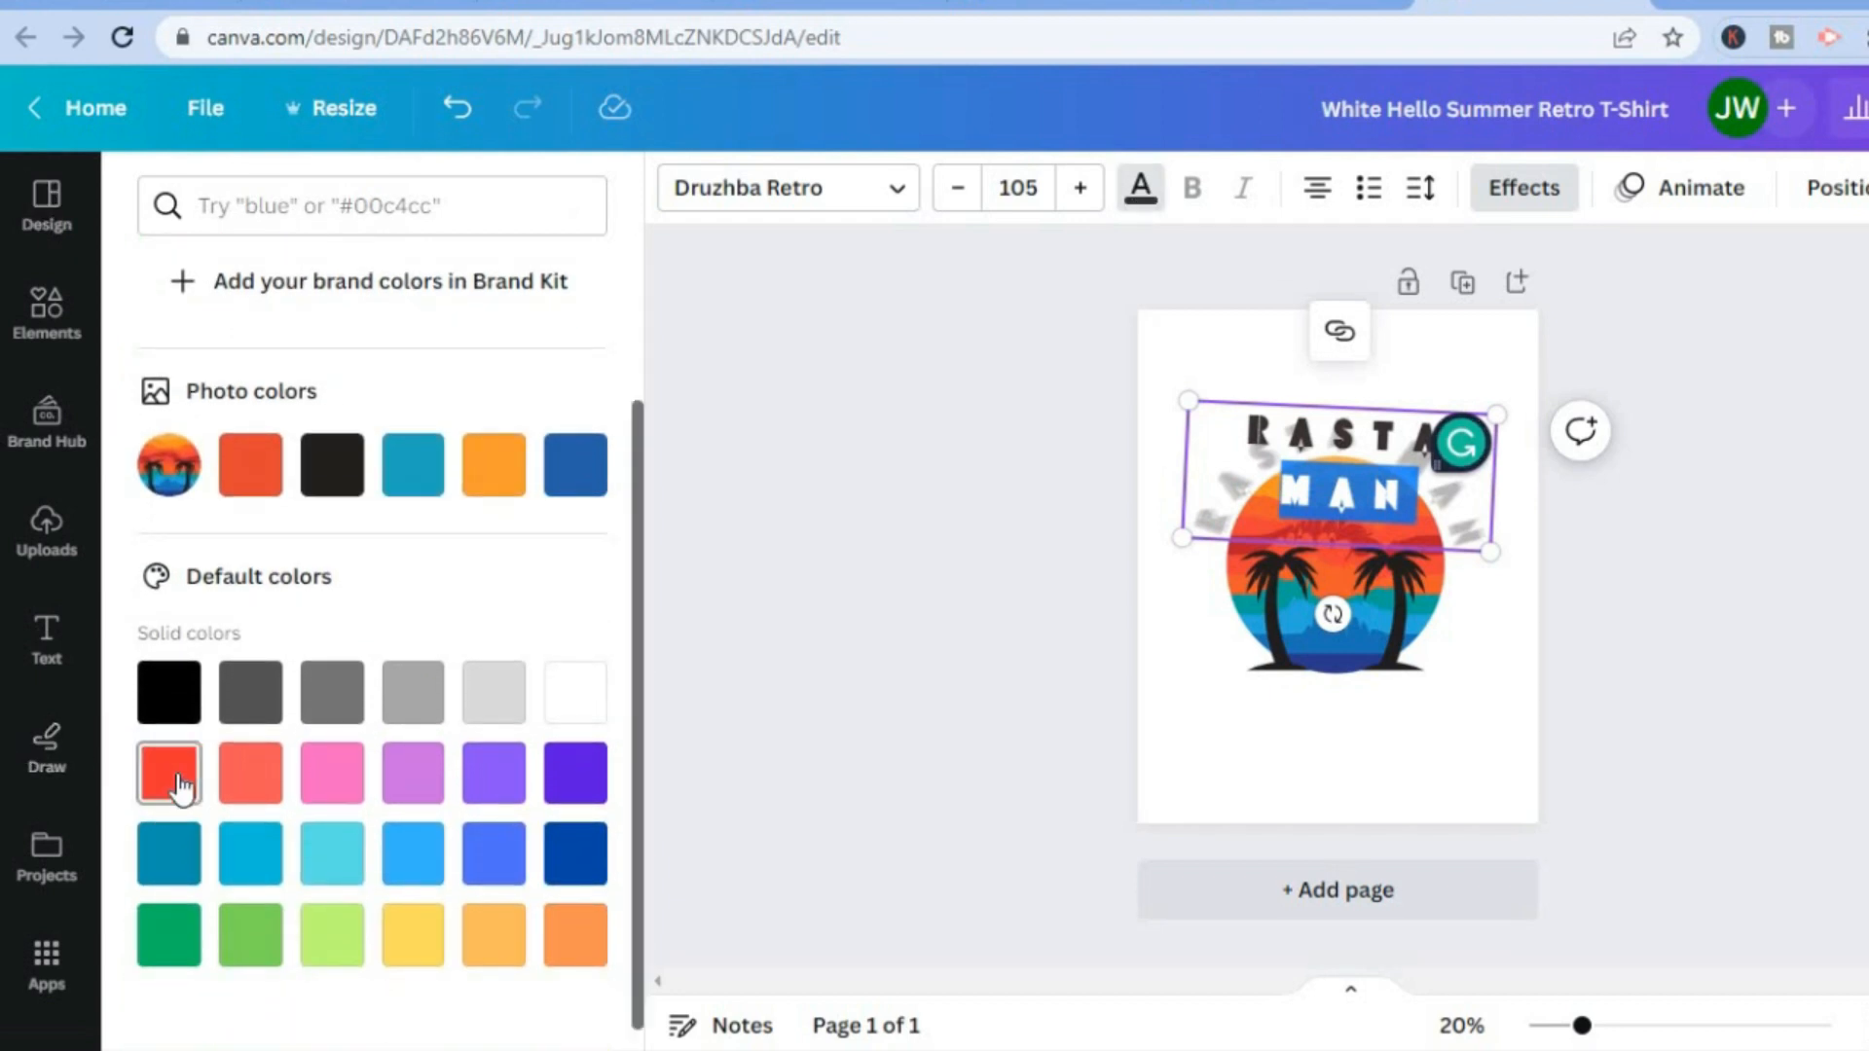
Colour the word RASTA in the curved text with the default dark green and deselect the text.
click(1302, 443)
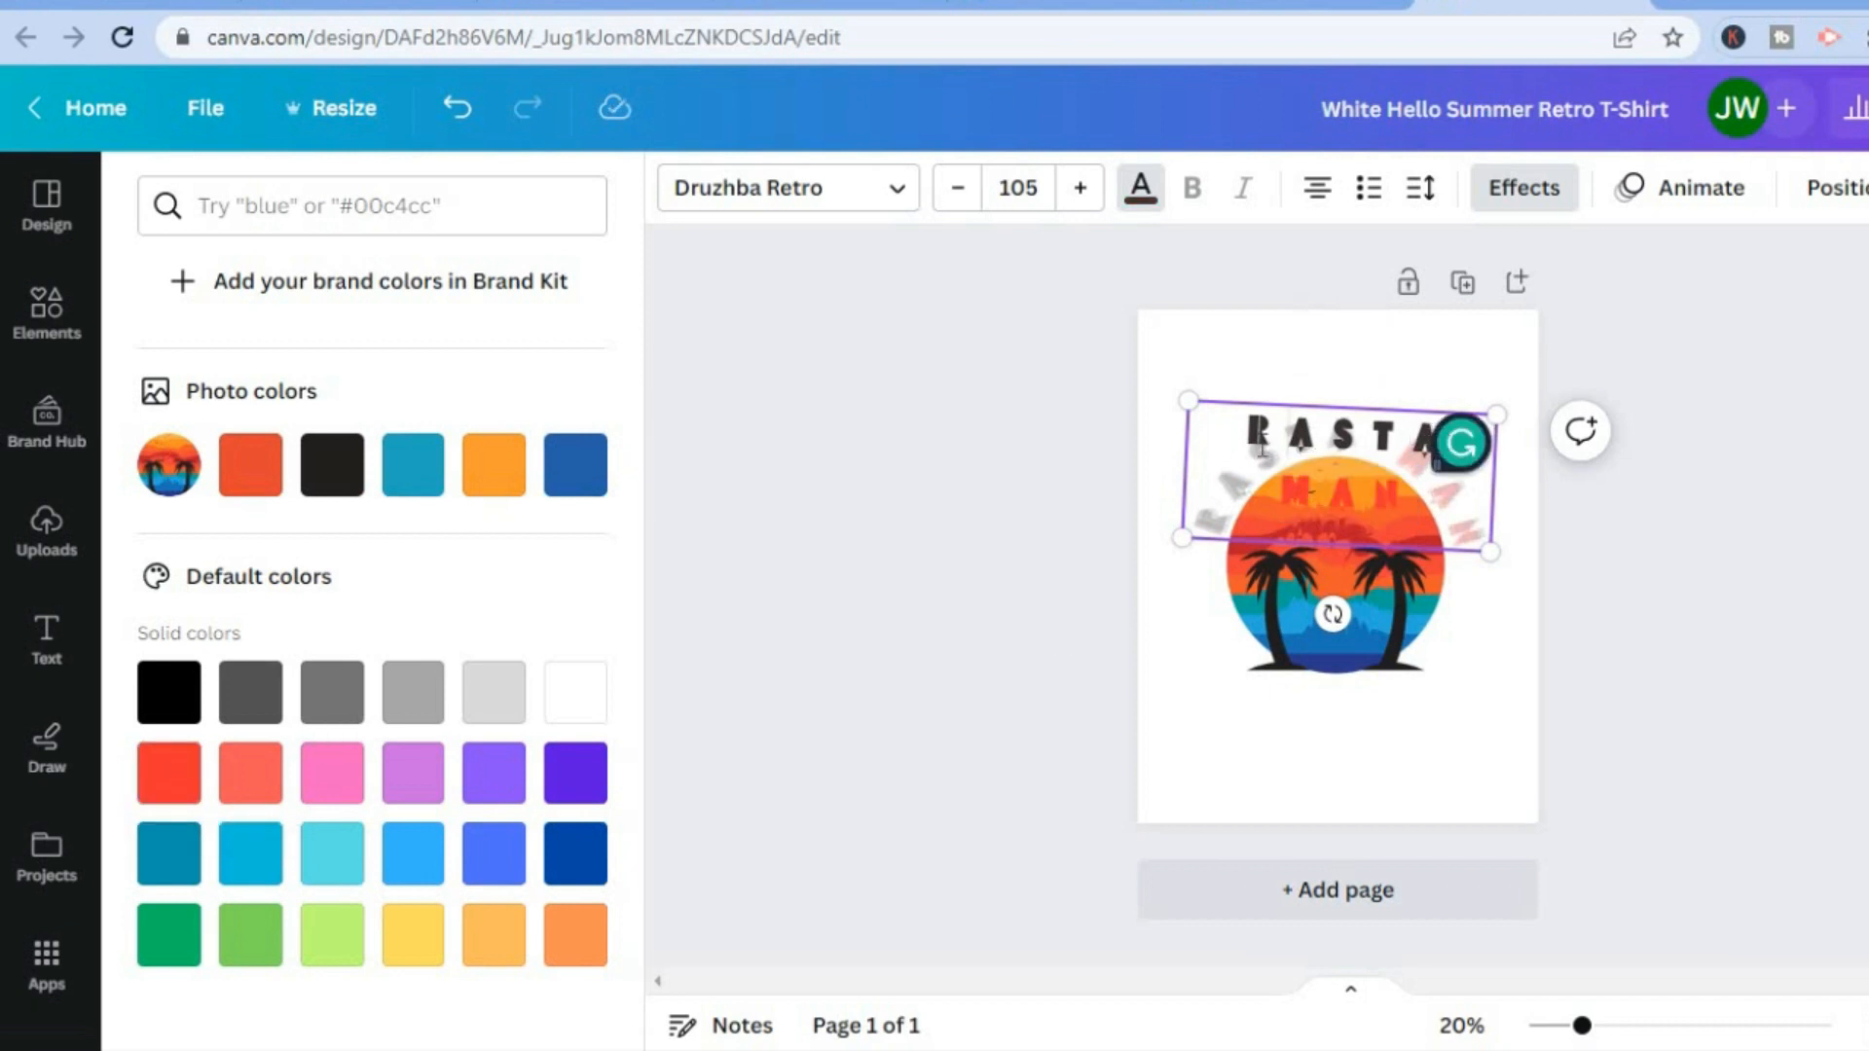
double_click(1404, 435)
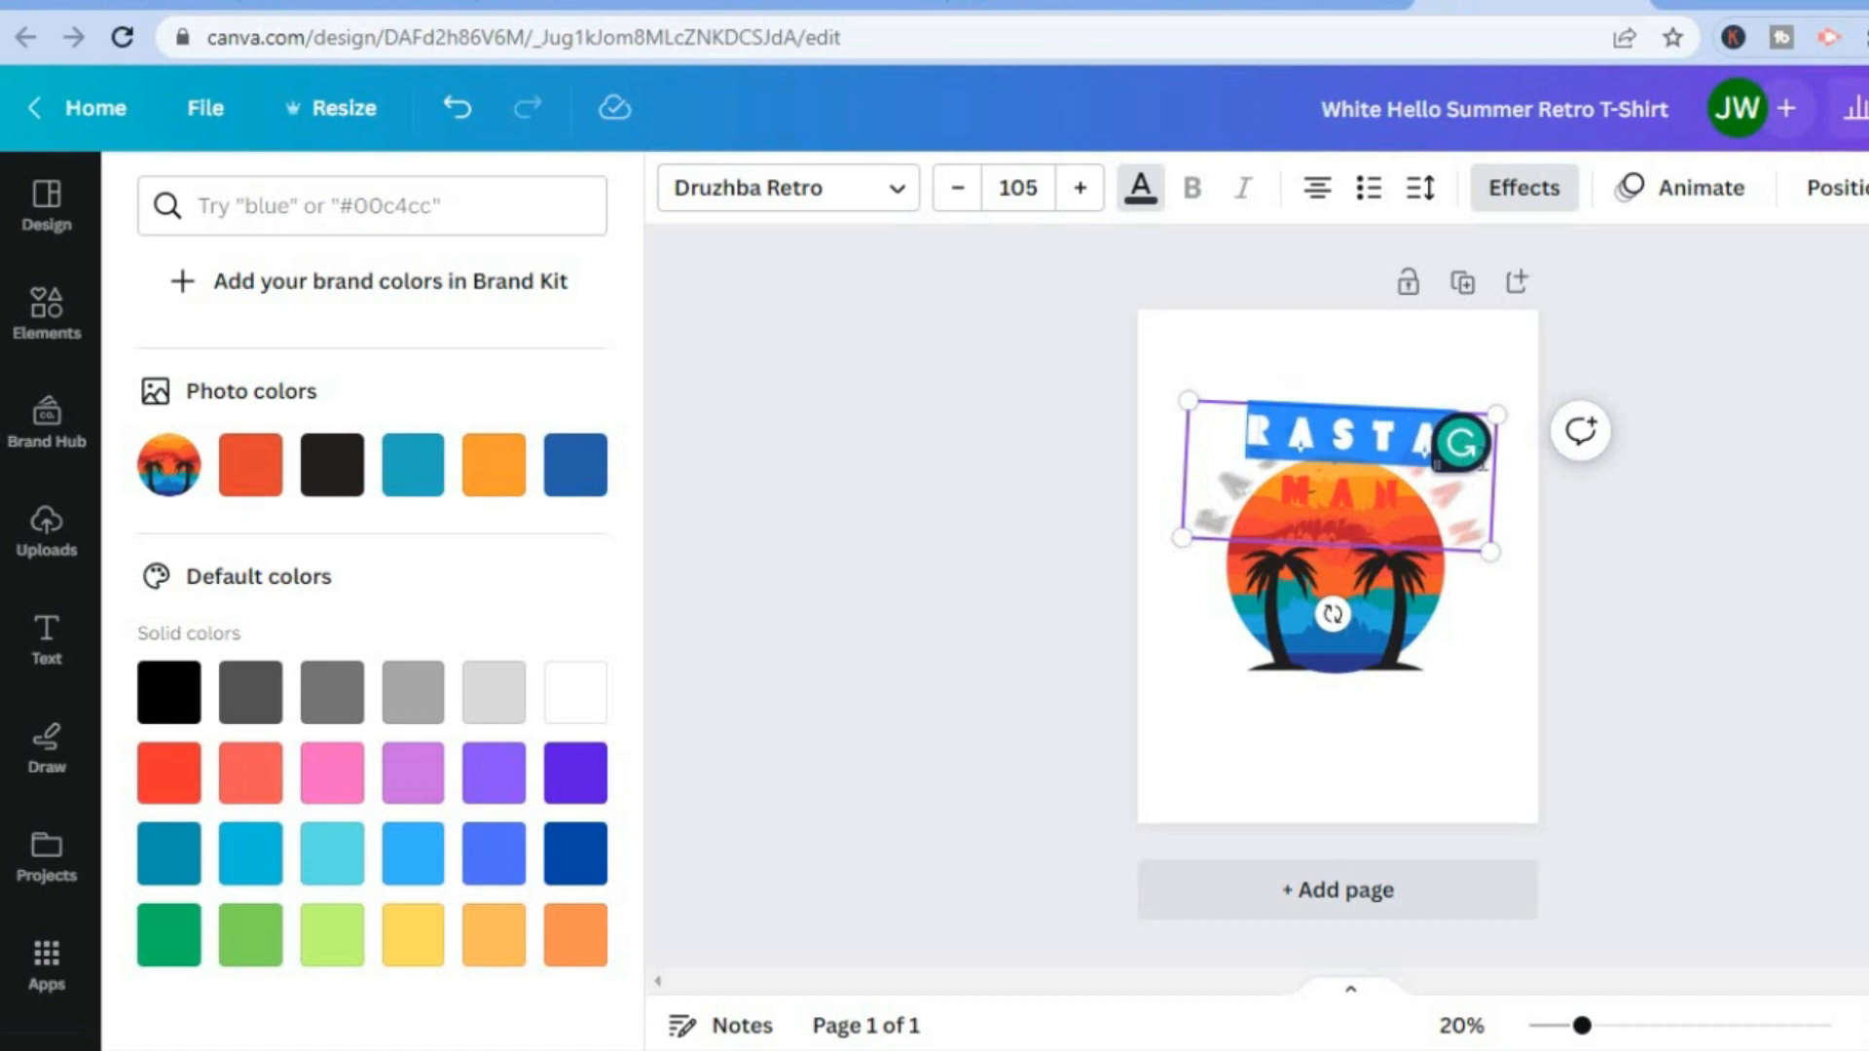
click(167, 934)
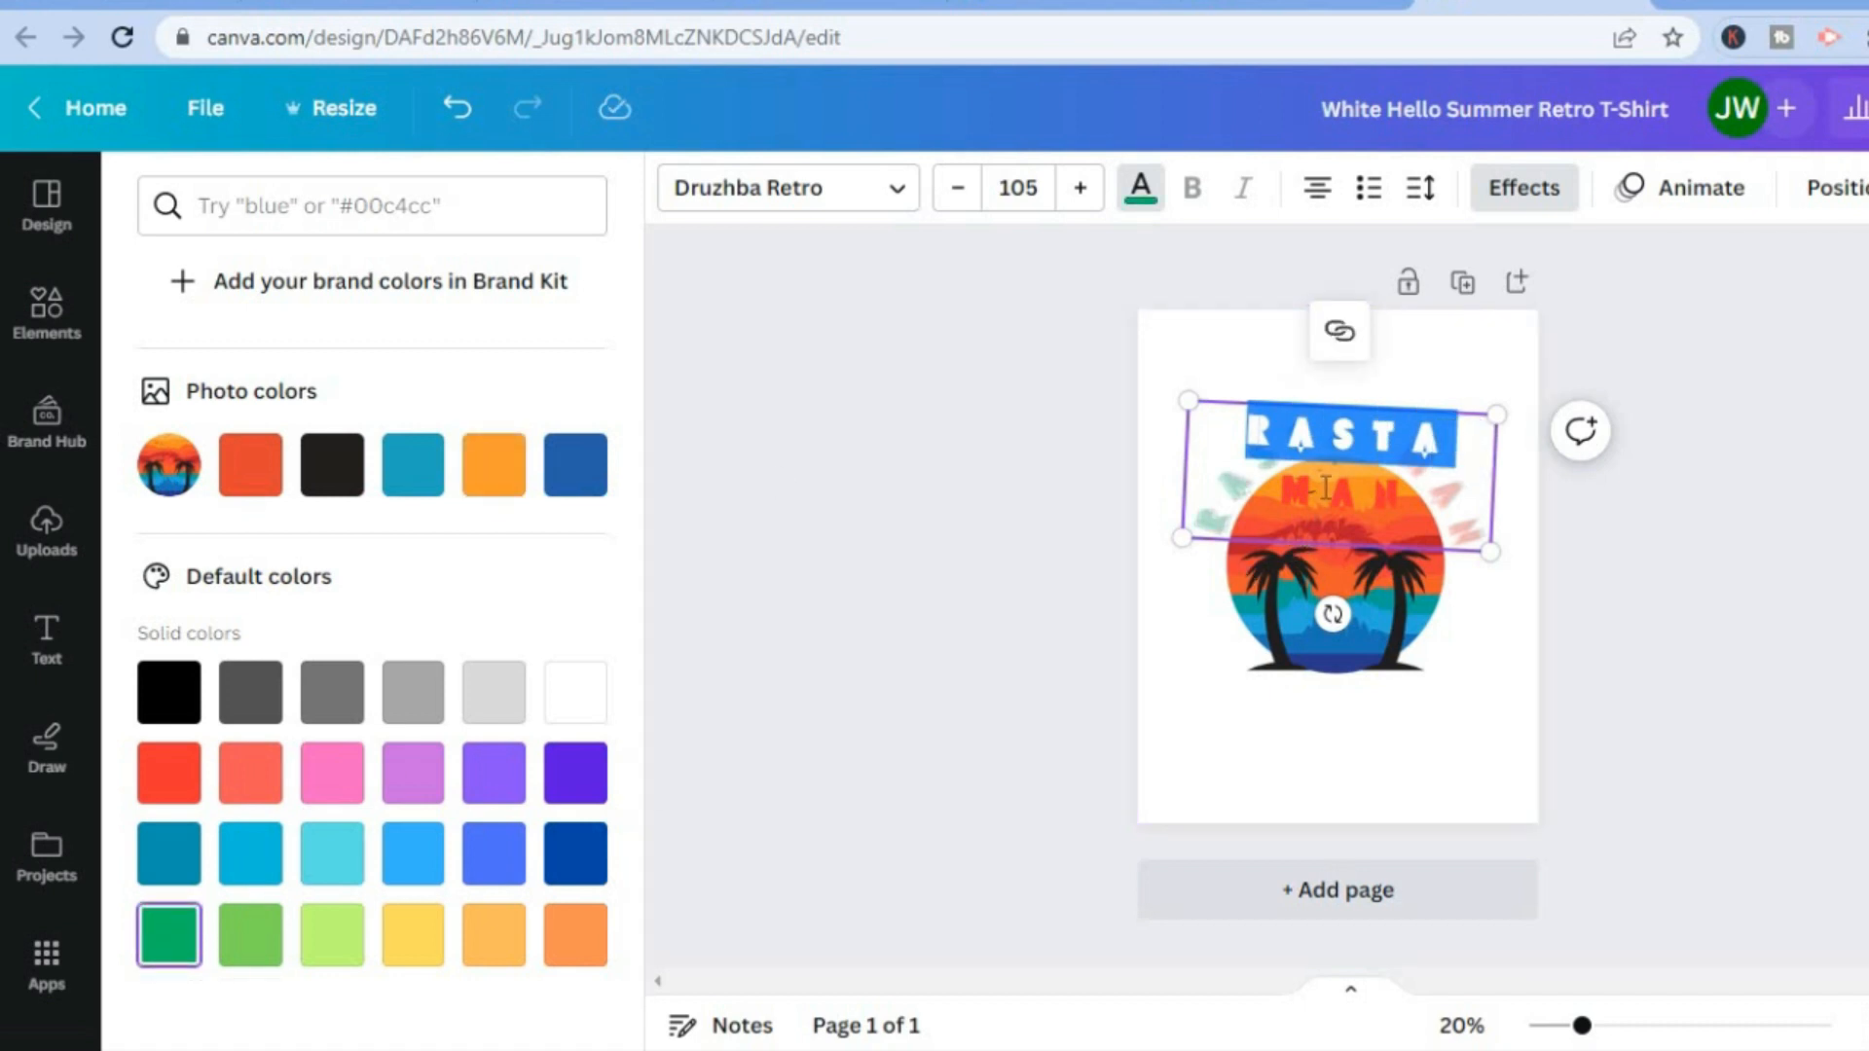
click(1242, 751)
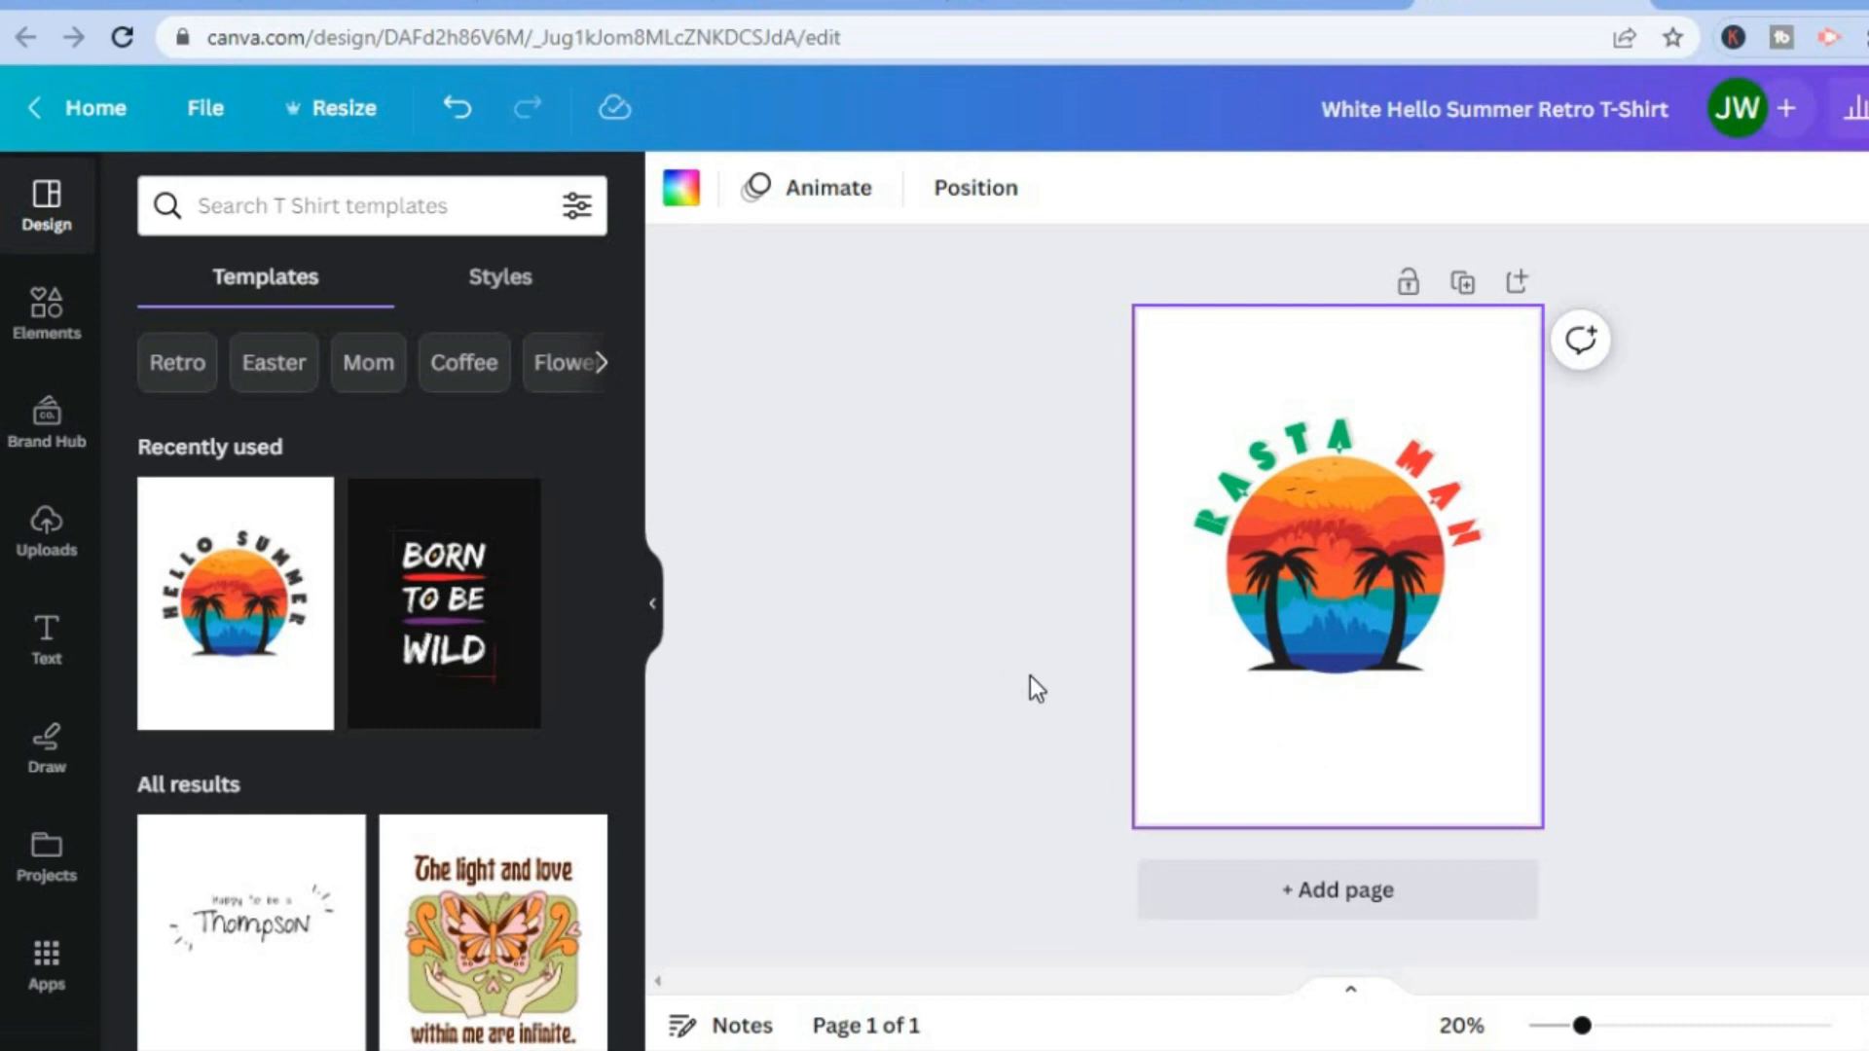
Search the design elements for "lions".
click(56, 331)
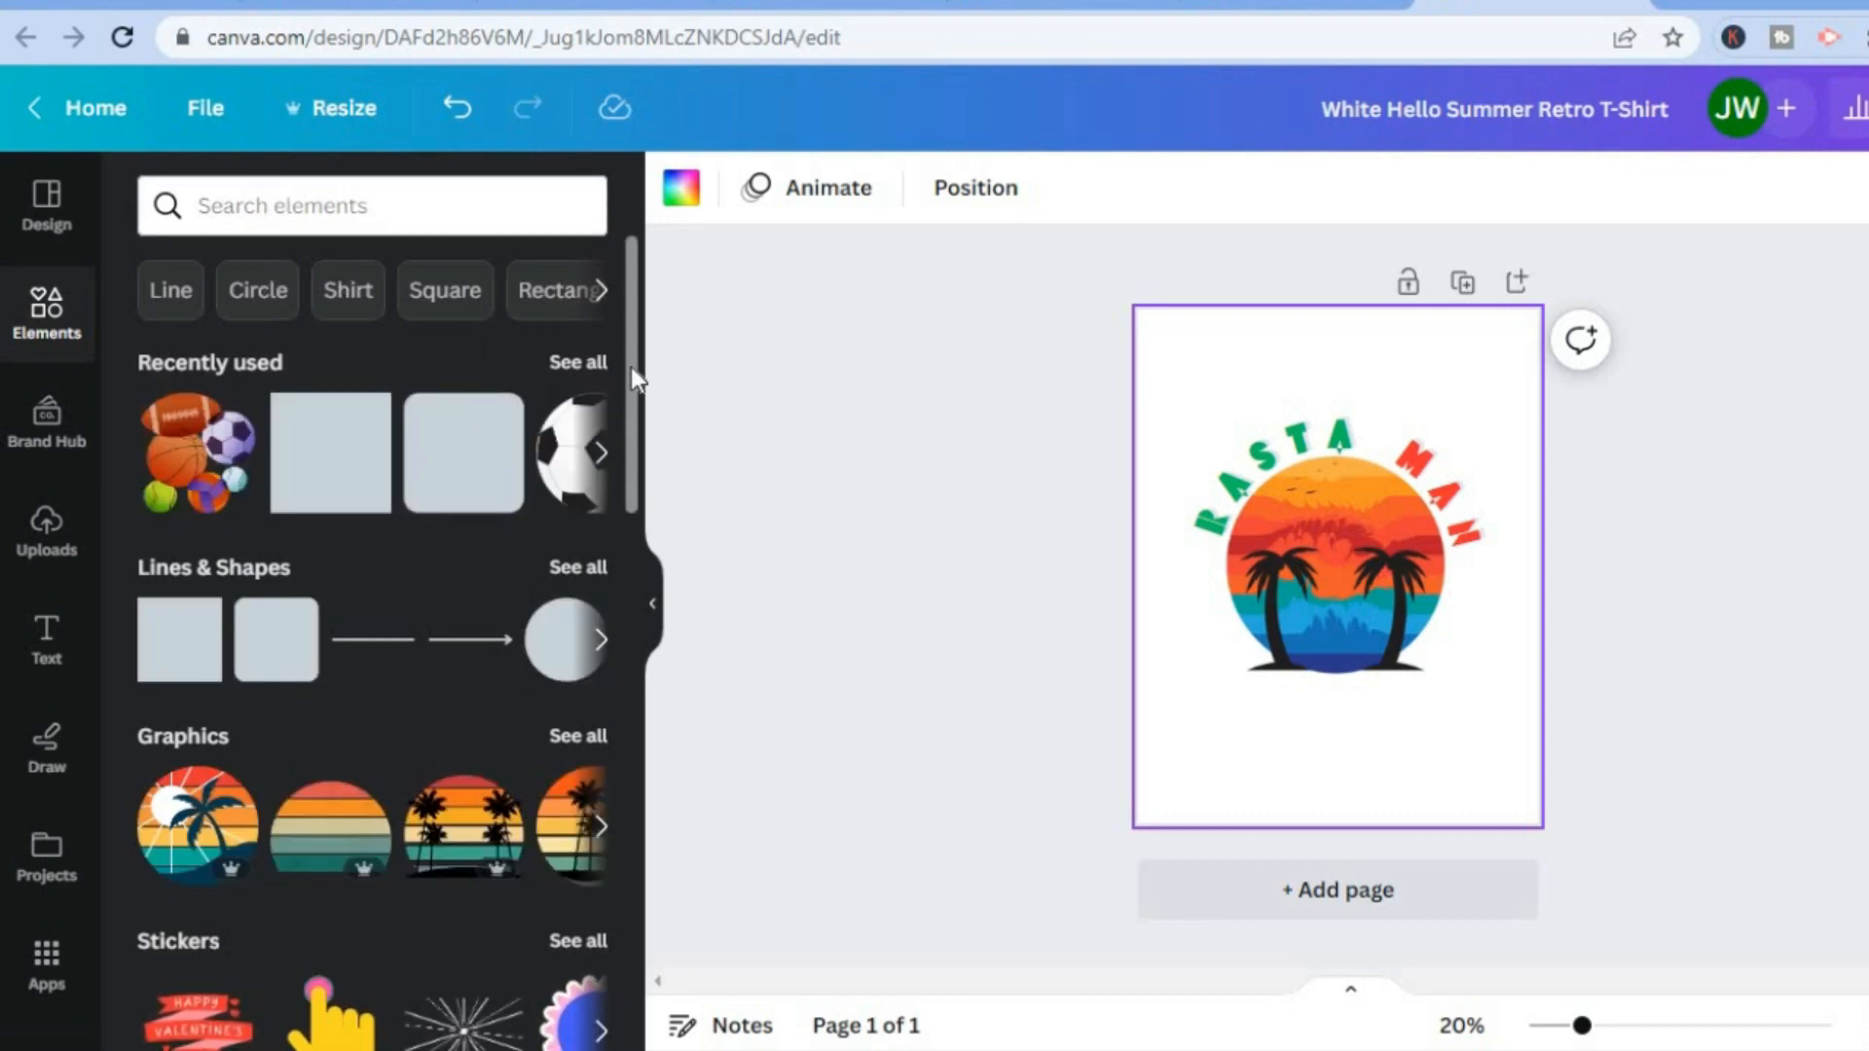
drag(630, 366, 638, 179)
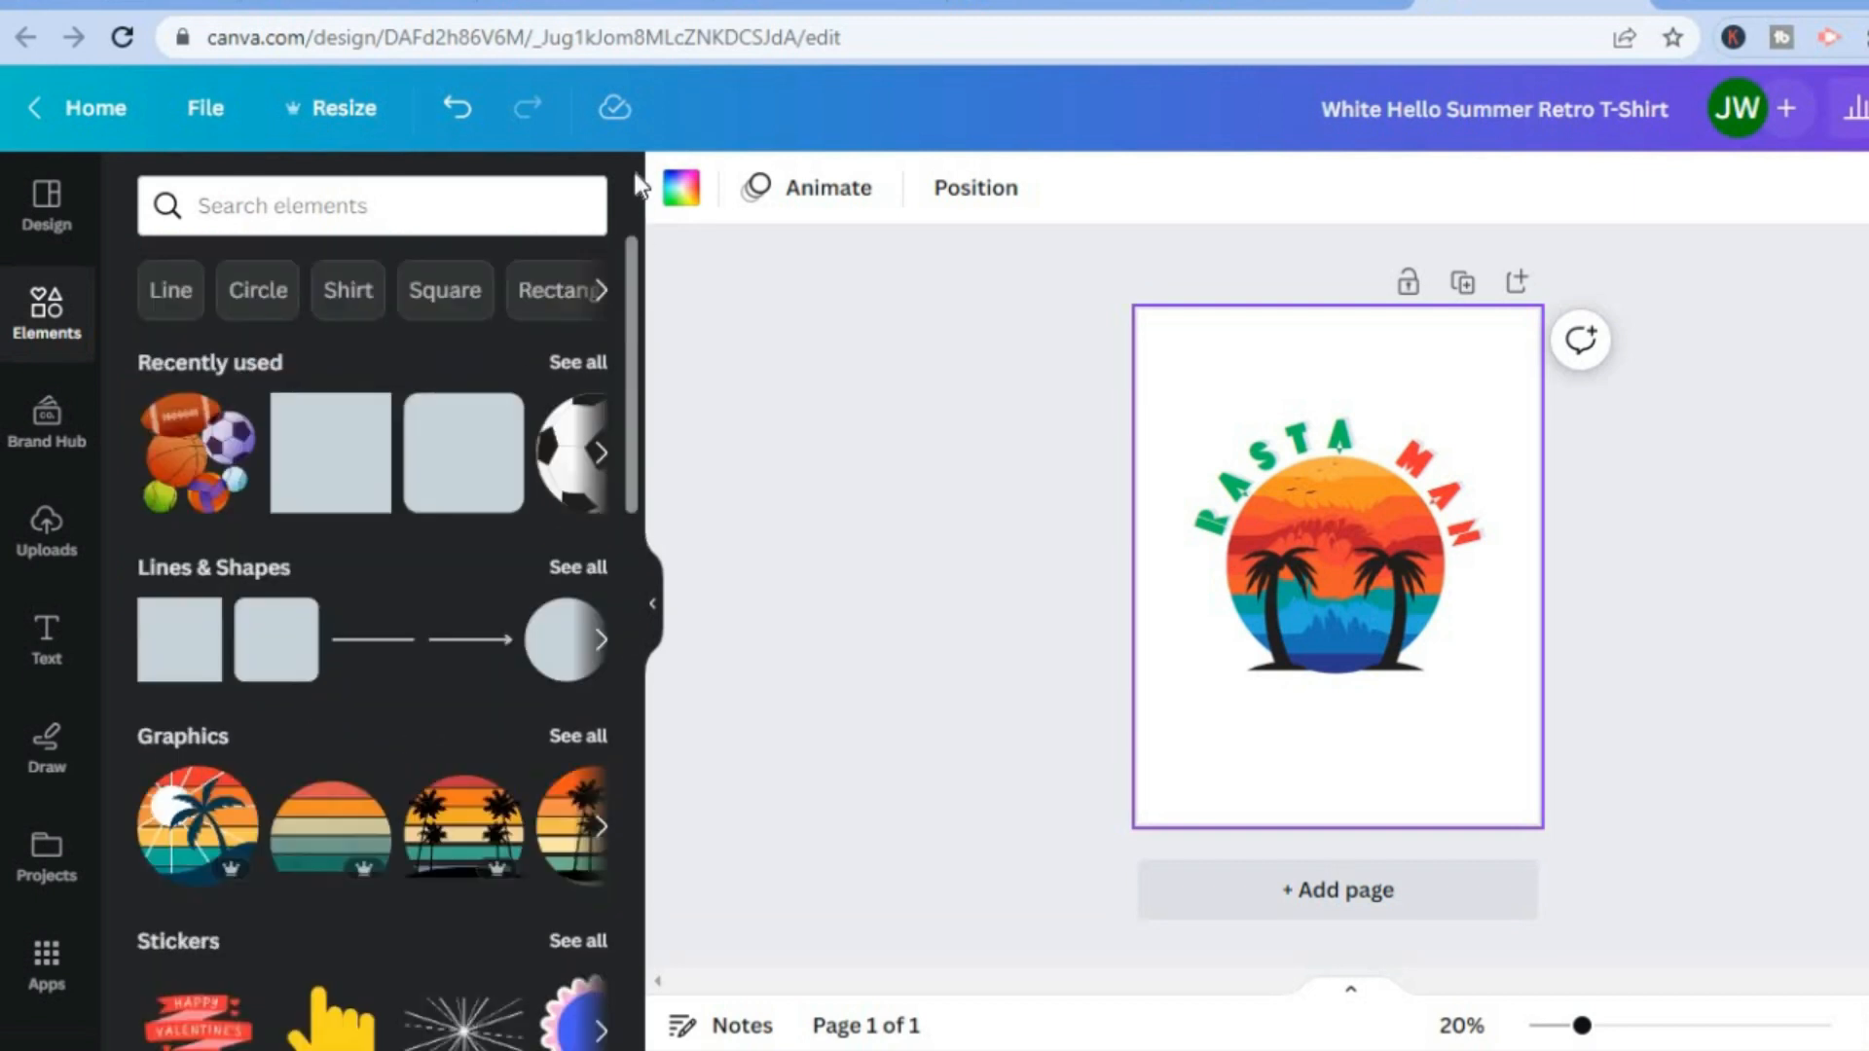
click(323, 187)
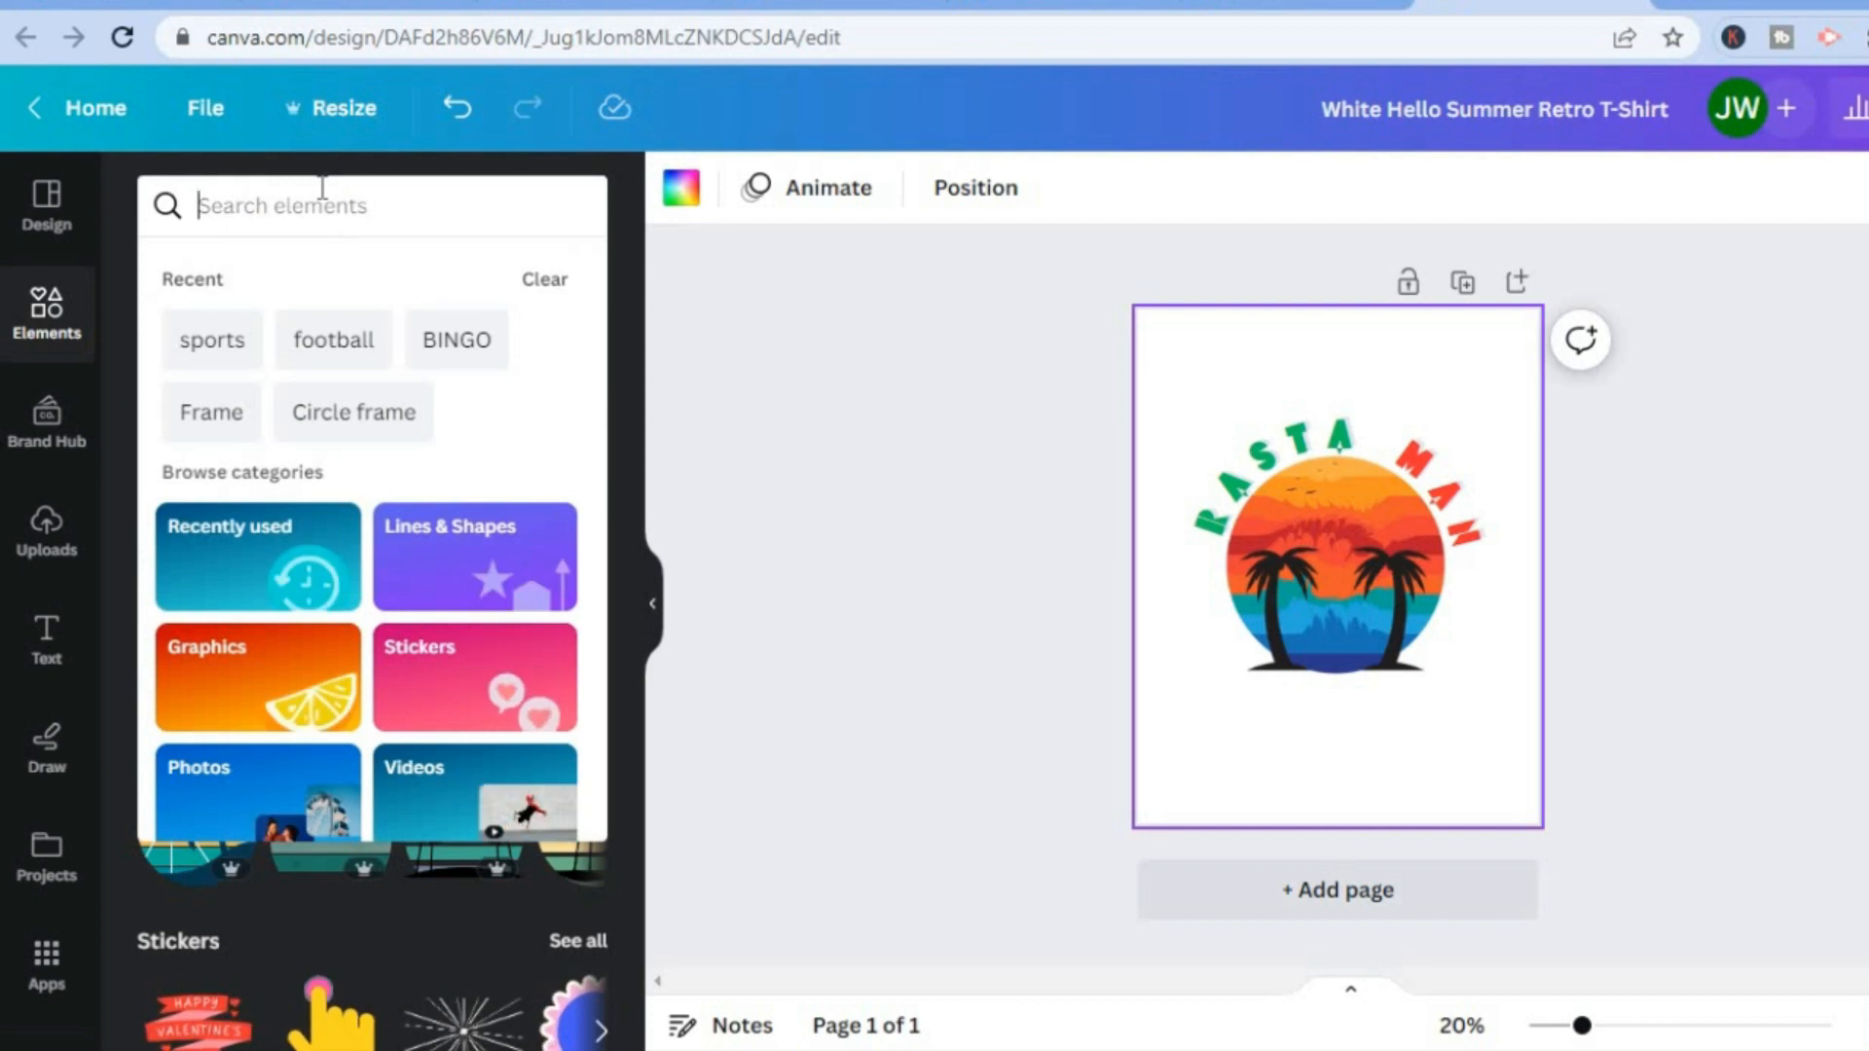
text(lion)
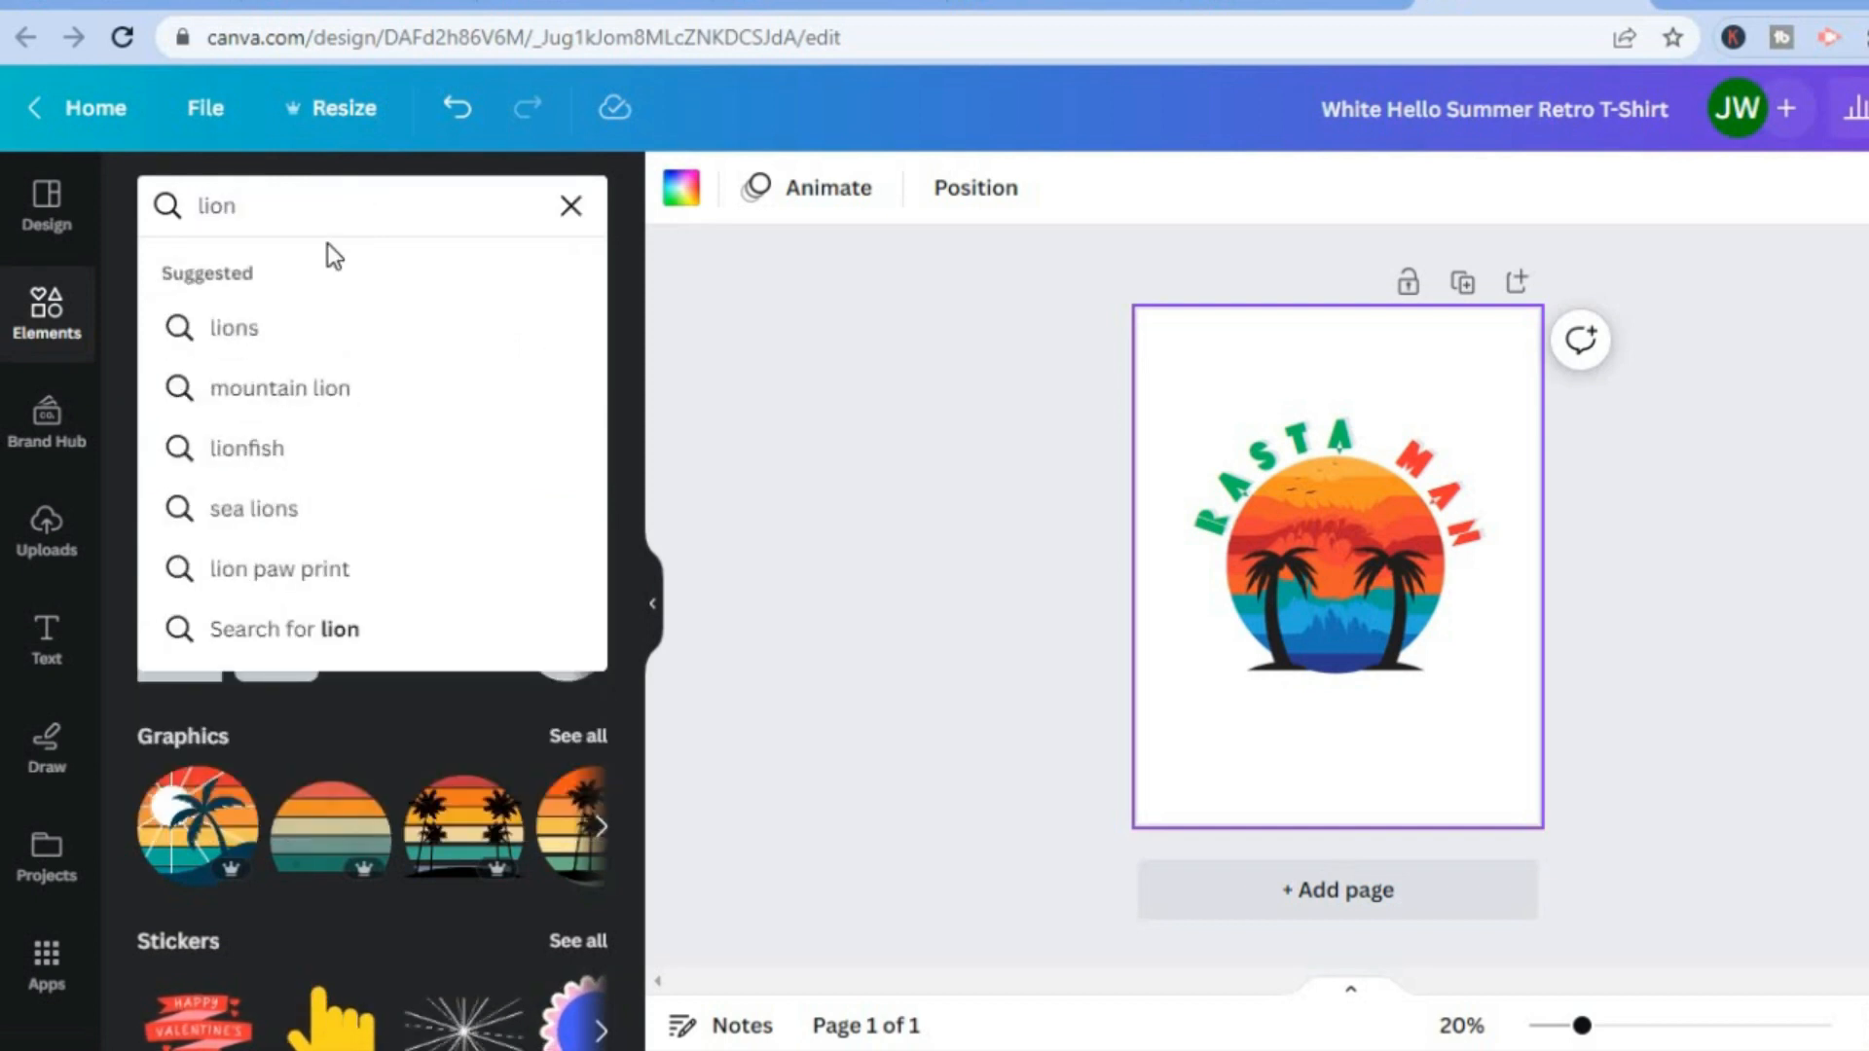
click(324, 335)
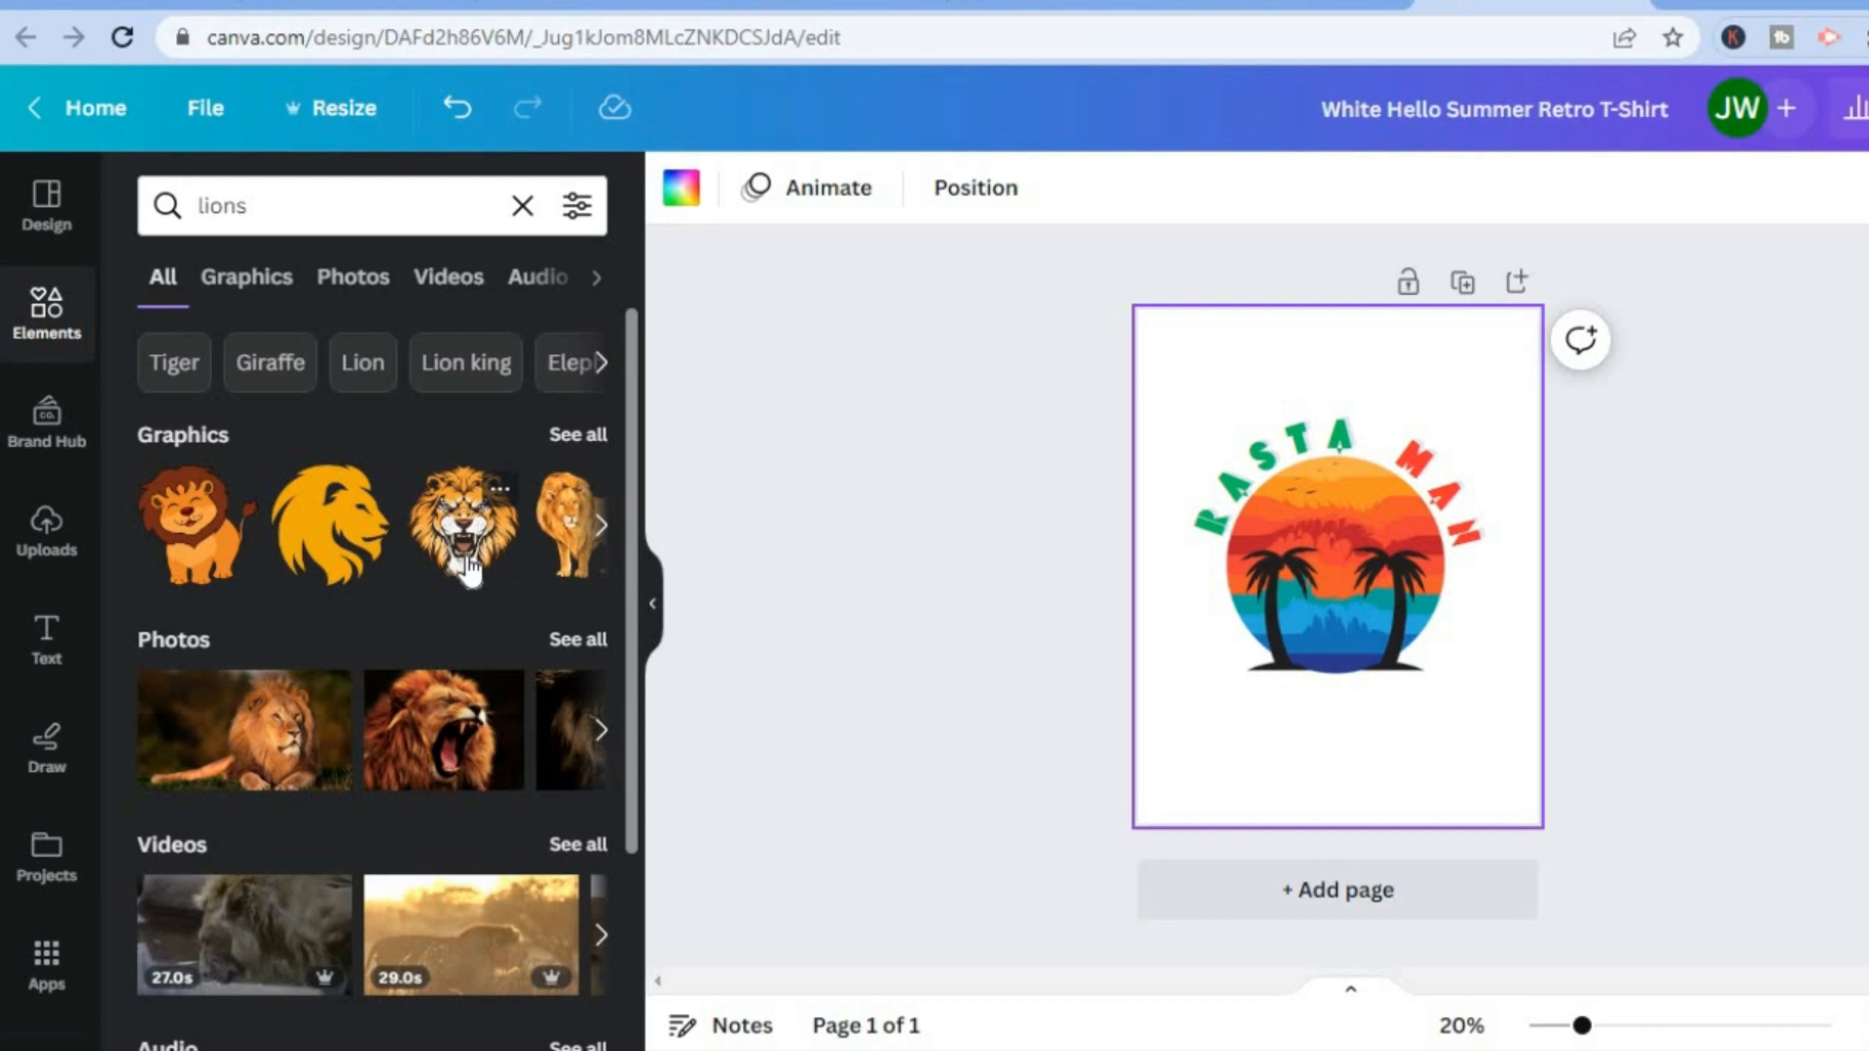
Add the roaring lion head graphic to the page, shrink it and place it in the page's lower-right corner.
drag(468, 569, 1256, 708)
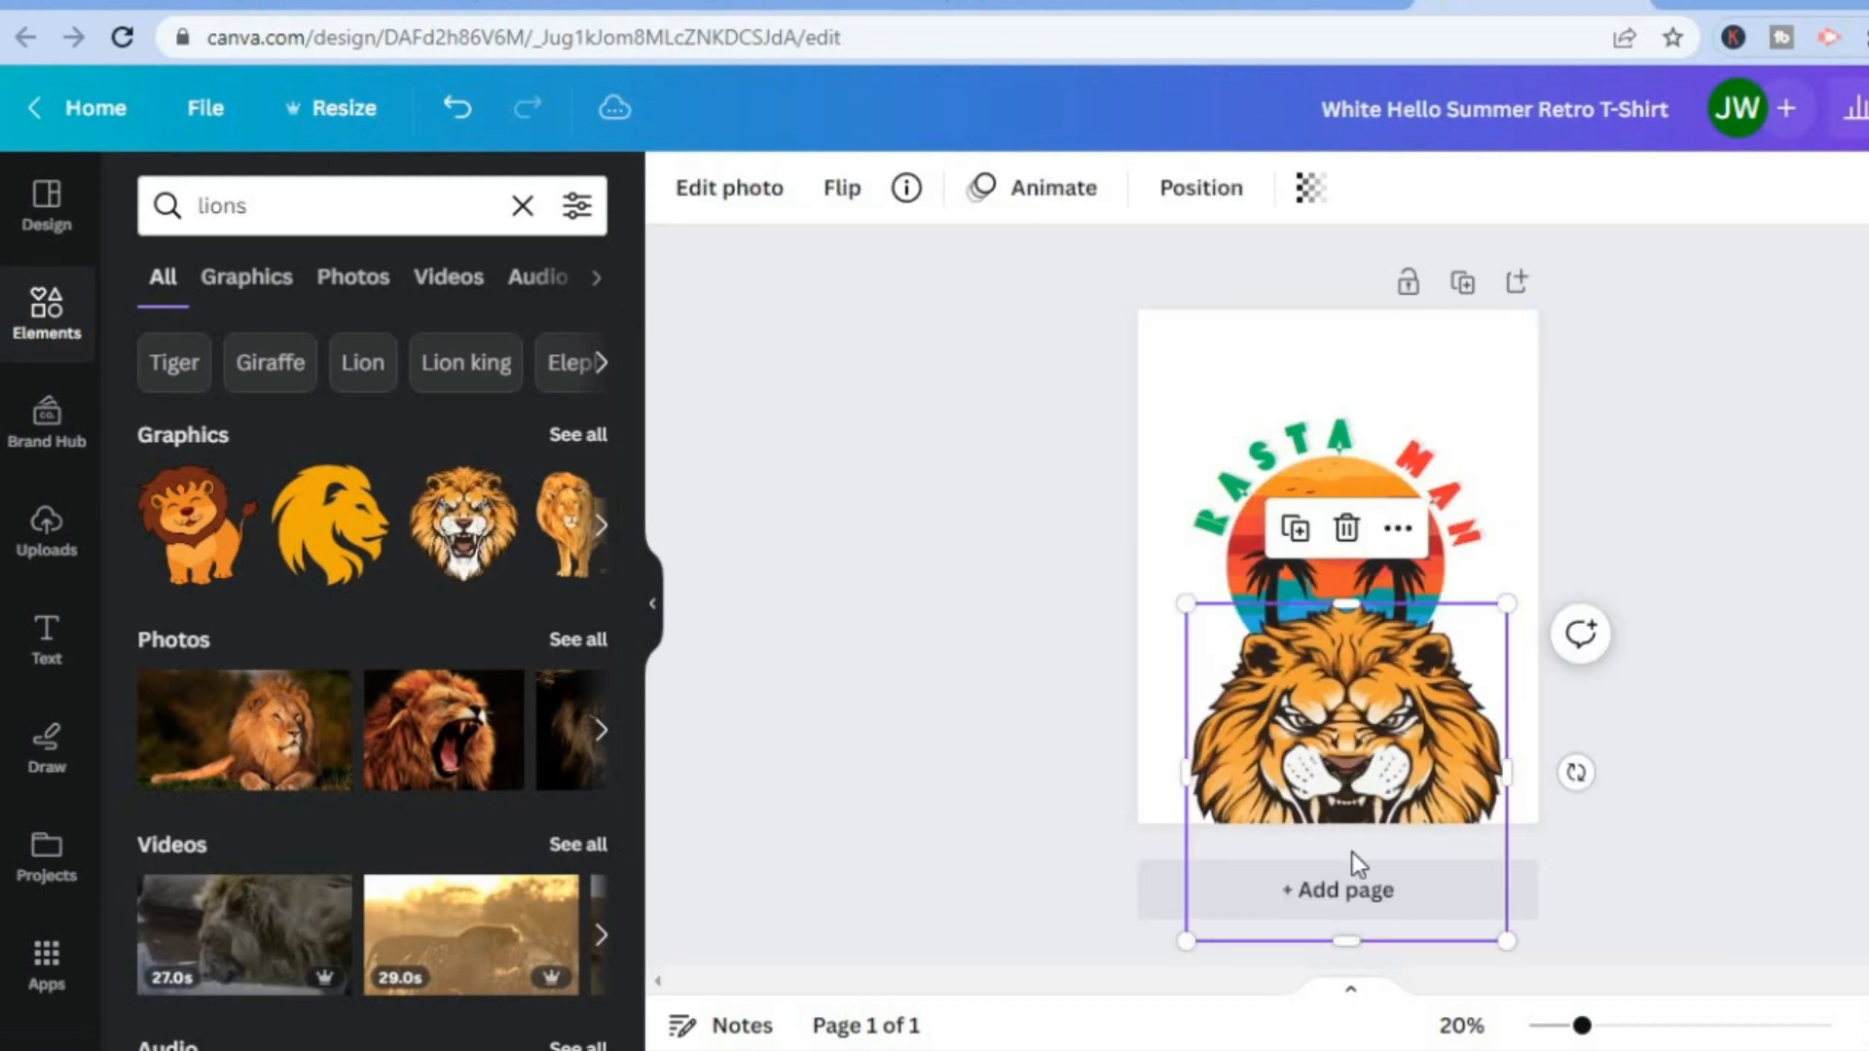
drag(1348, 754, 1341, 550)
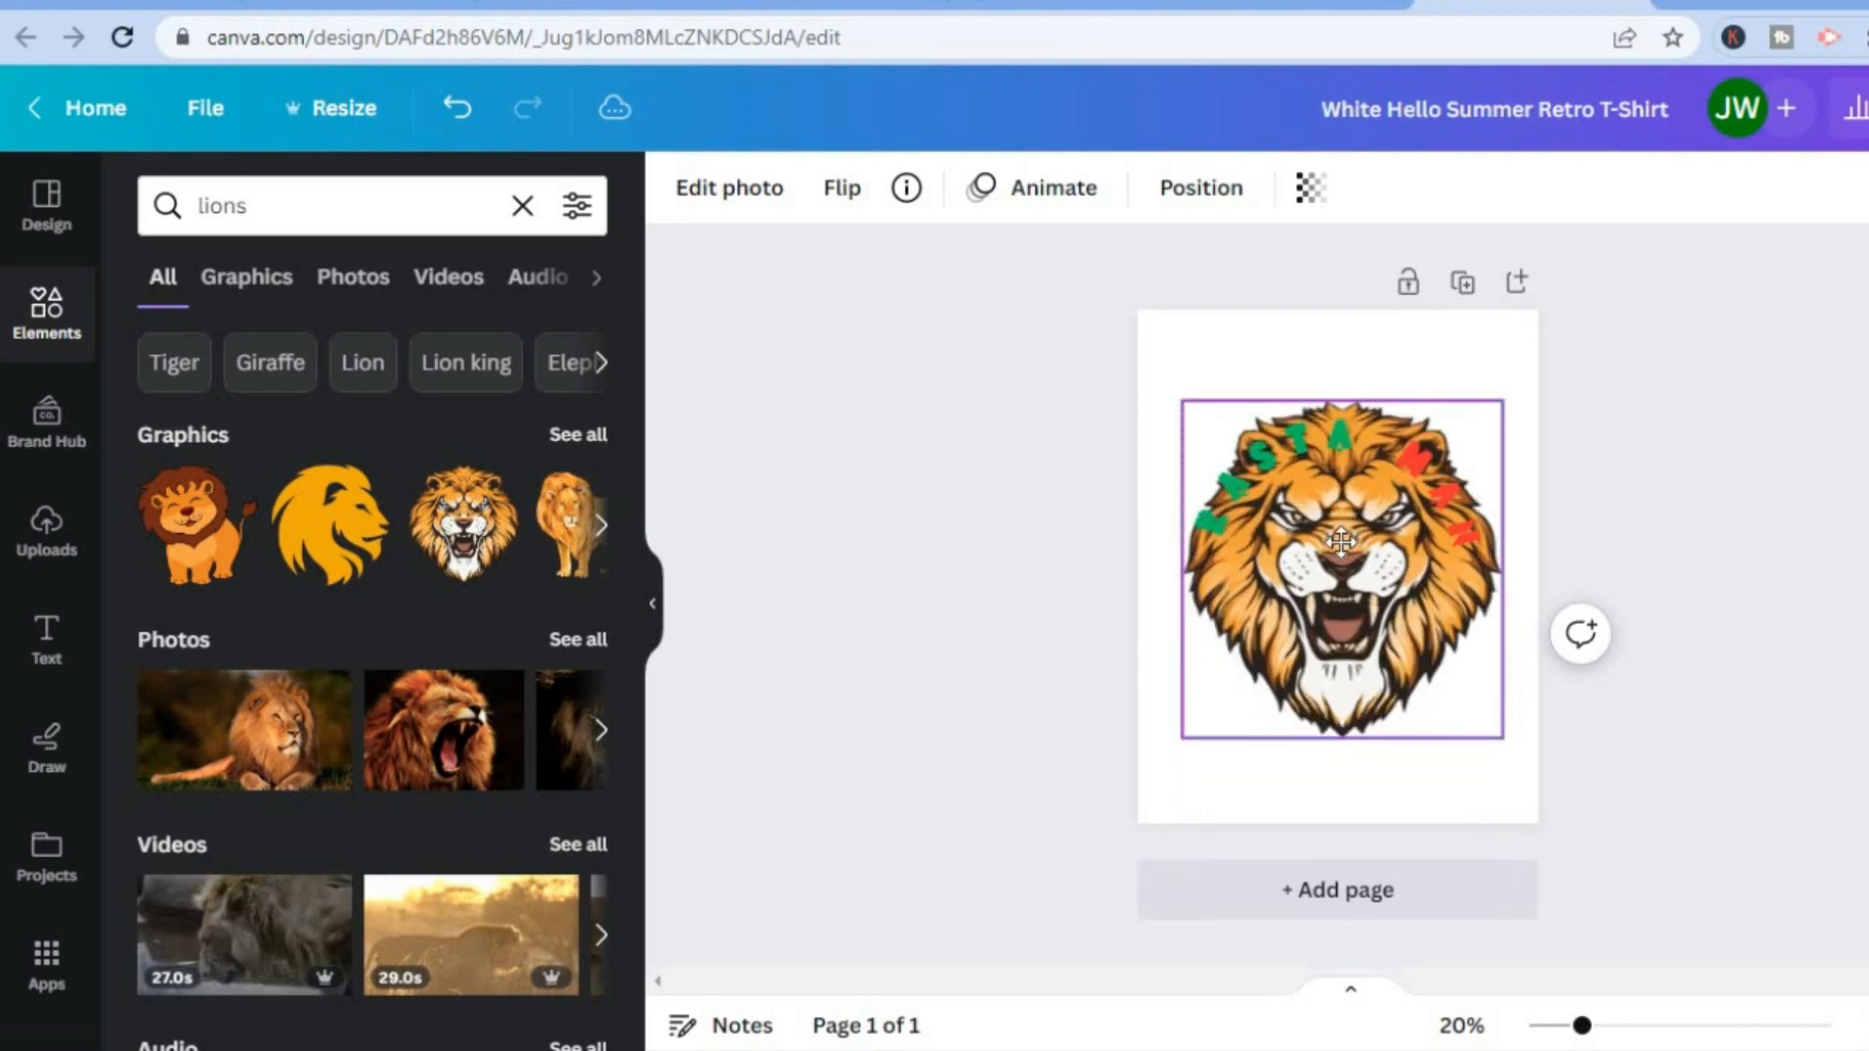
drag(1497, 740, 1378, 609)
drag(1294, 533, 1385, 790)
click(1287, 526)
drag(1237, 626, 1309, 697)
drag(1397, 764, 1465, 749)
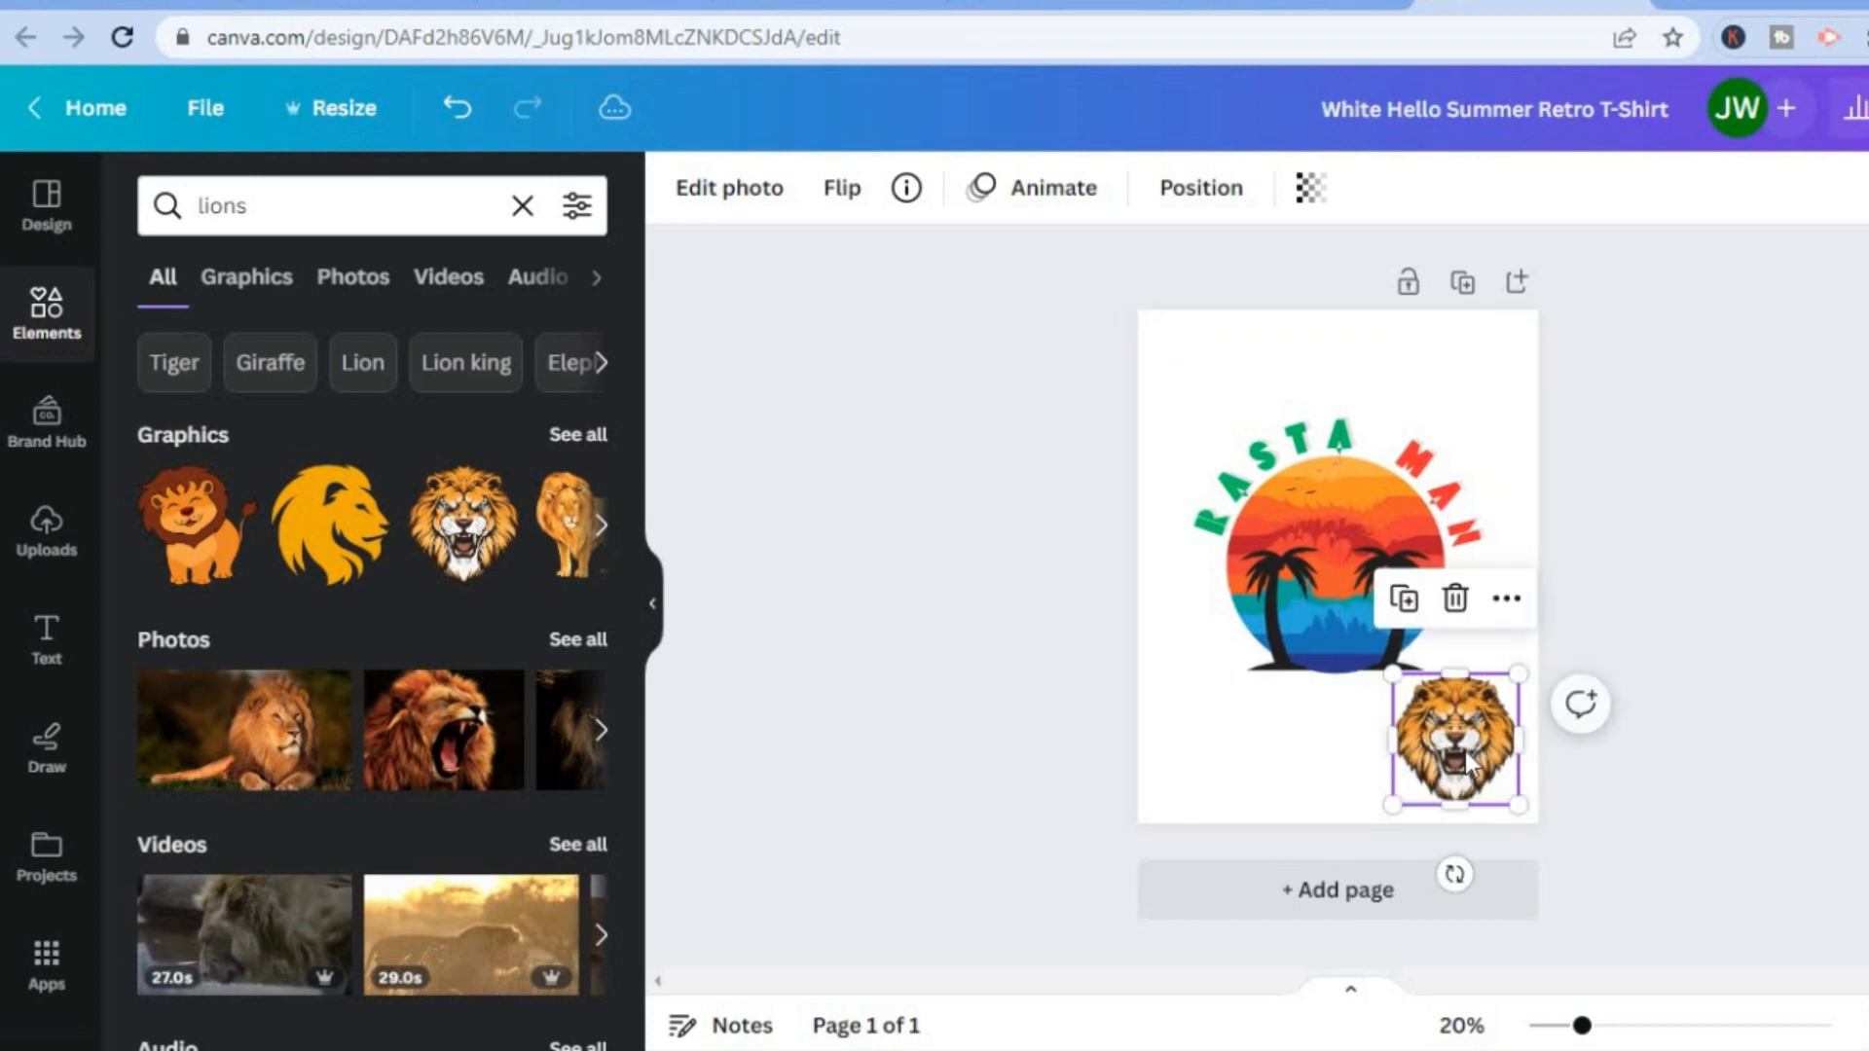
click(1738, 482)
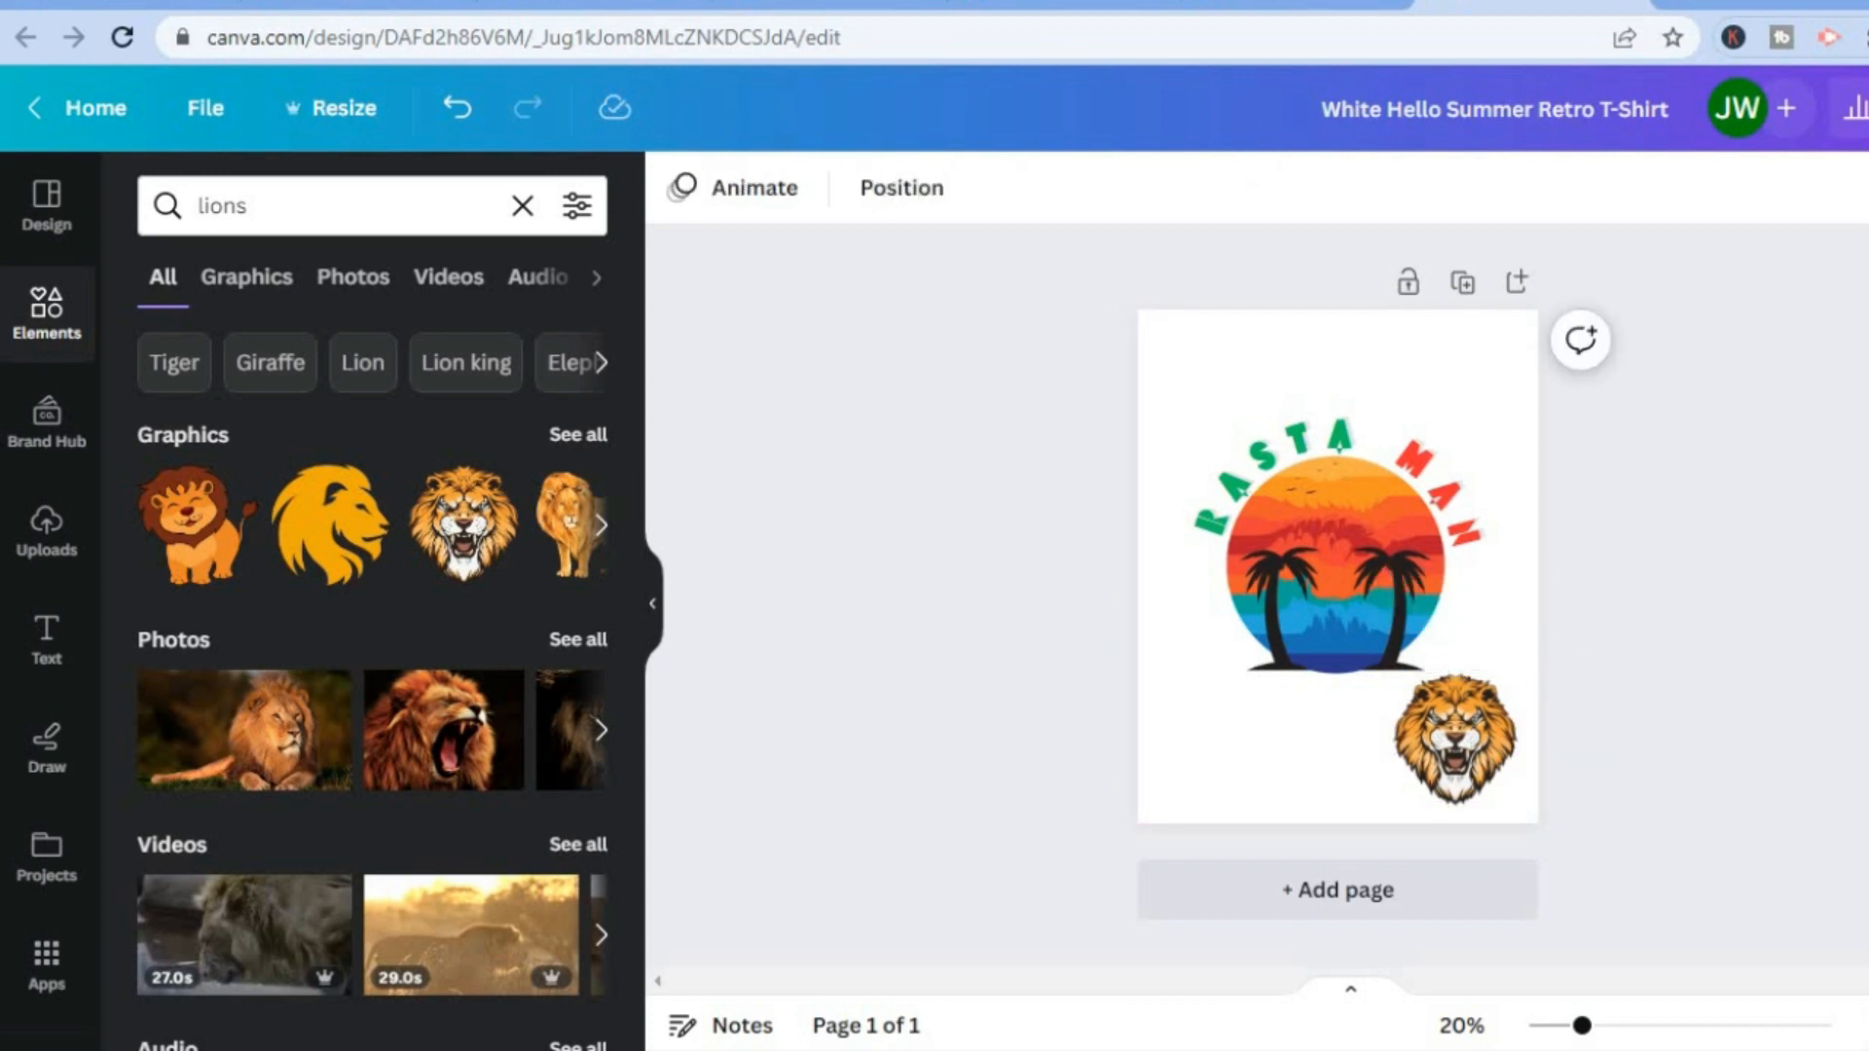
Open the download settings for the design and enable a transparent background for the PNG.
click(1868, 108)
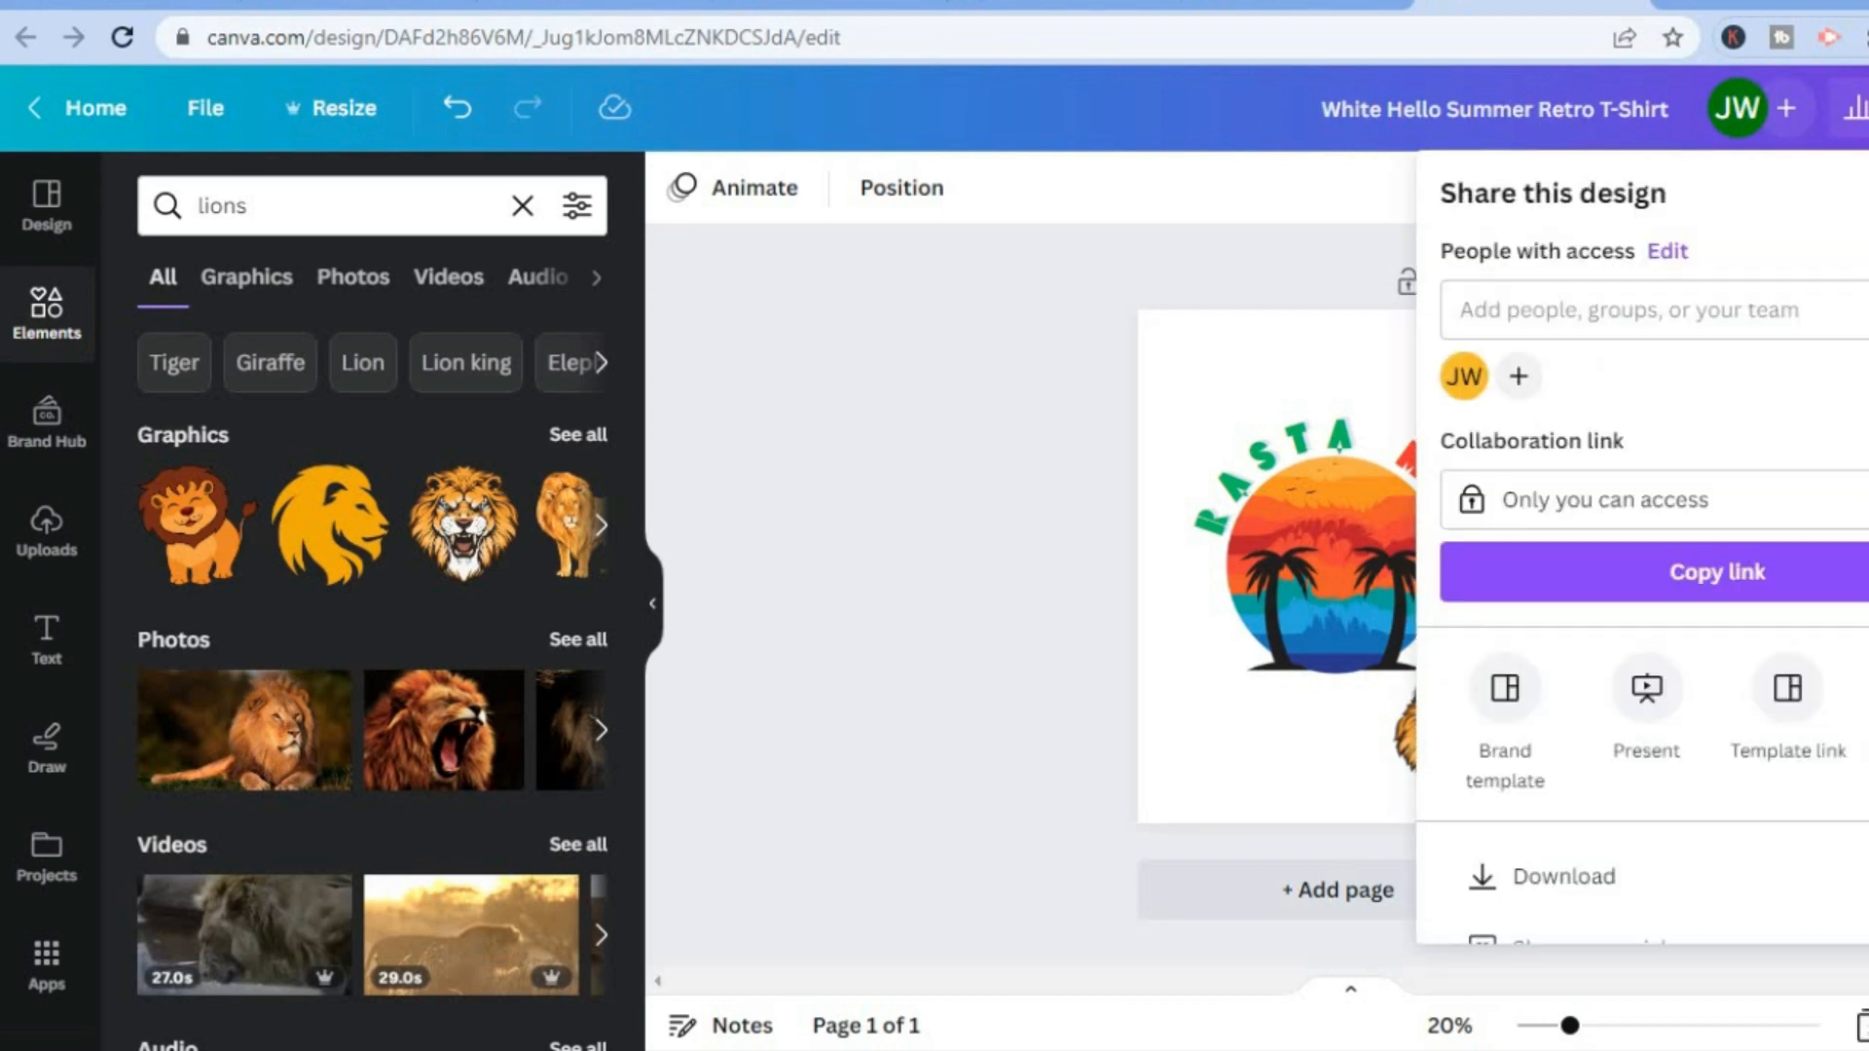
scroll(1642, 545, down, 2)
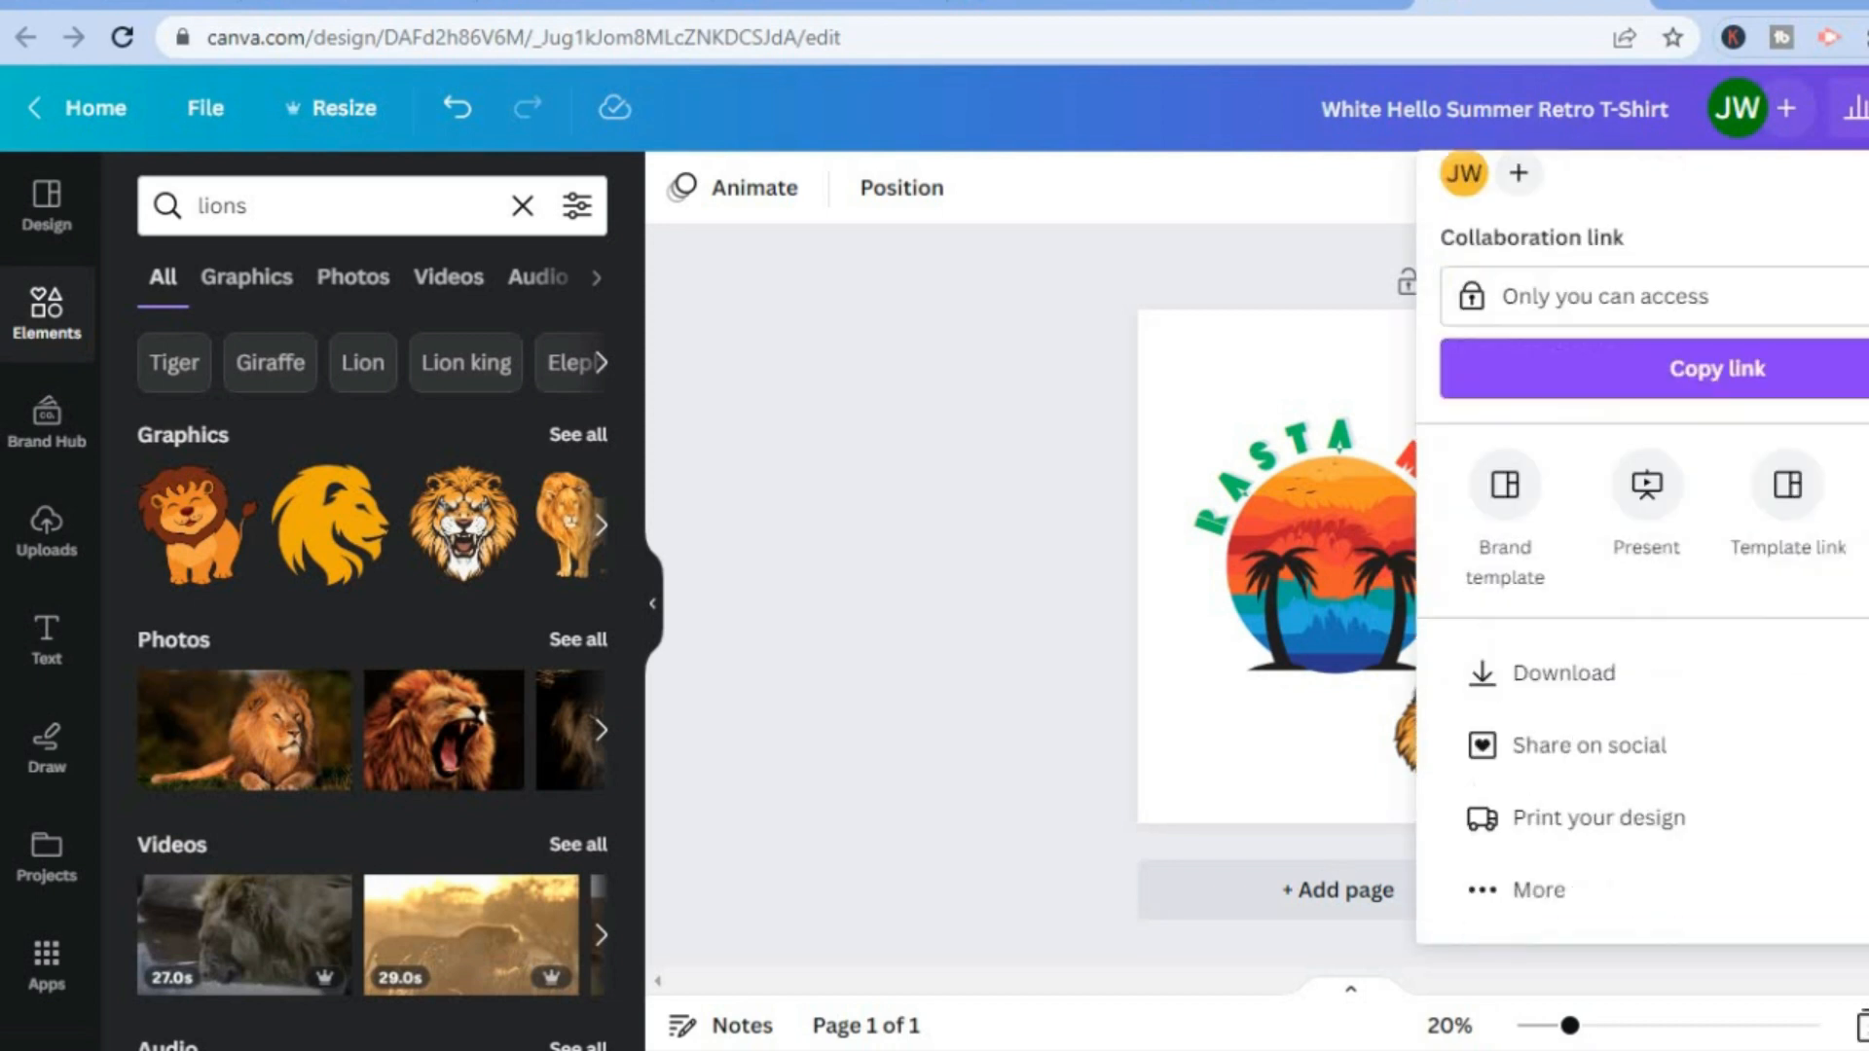
click(1688, 679)
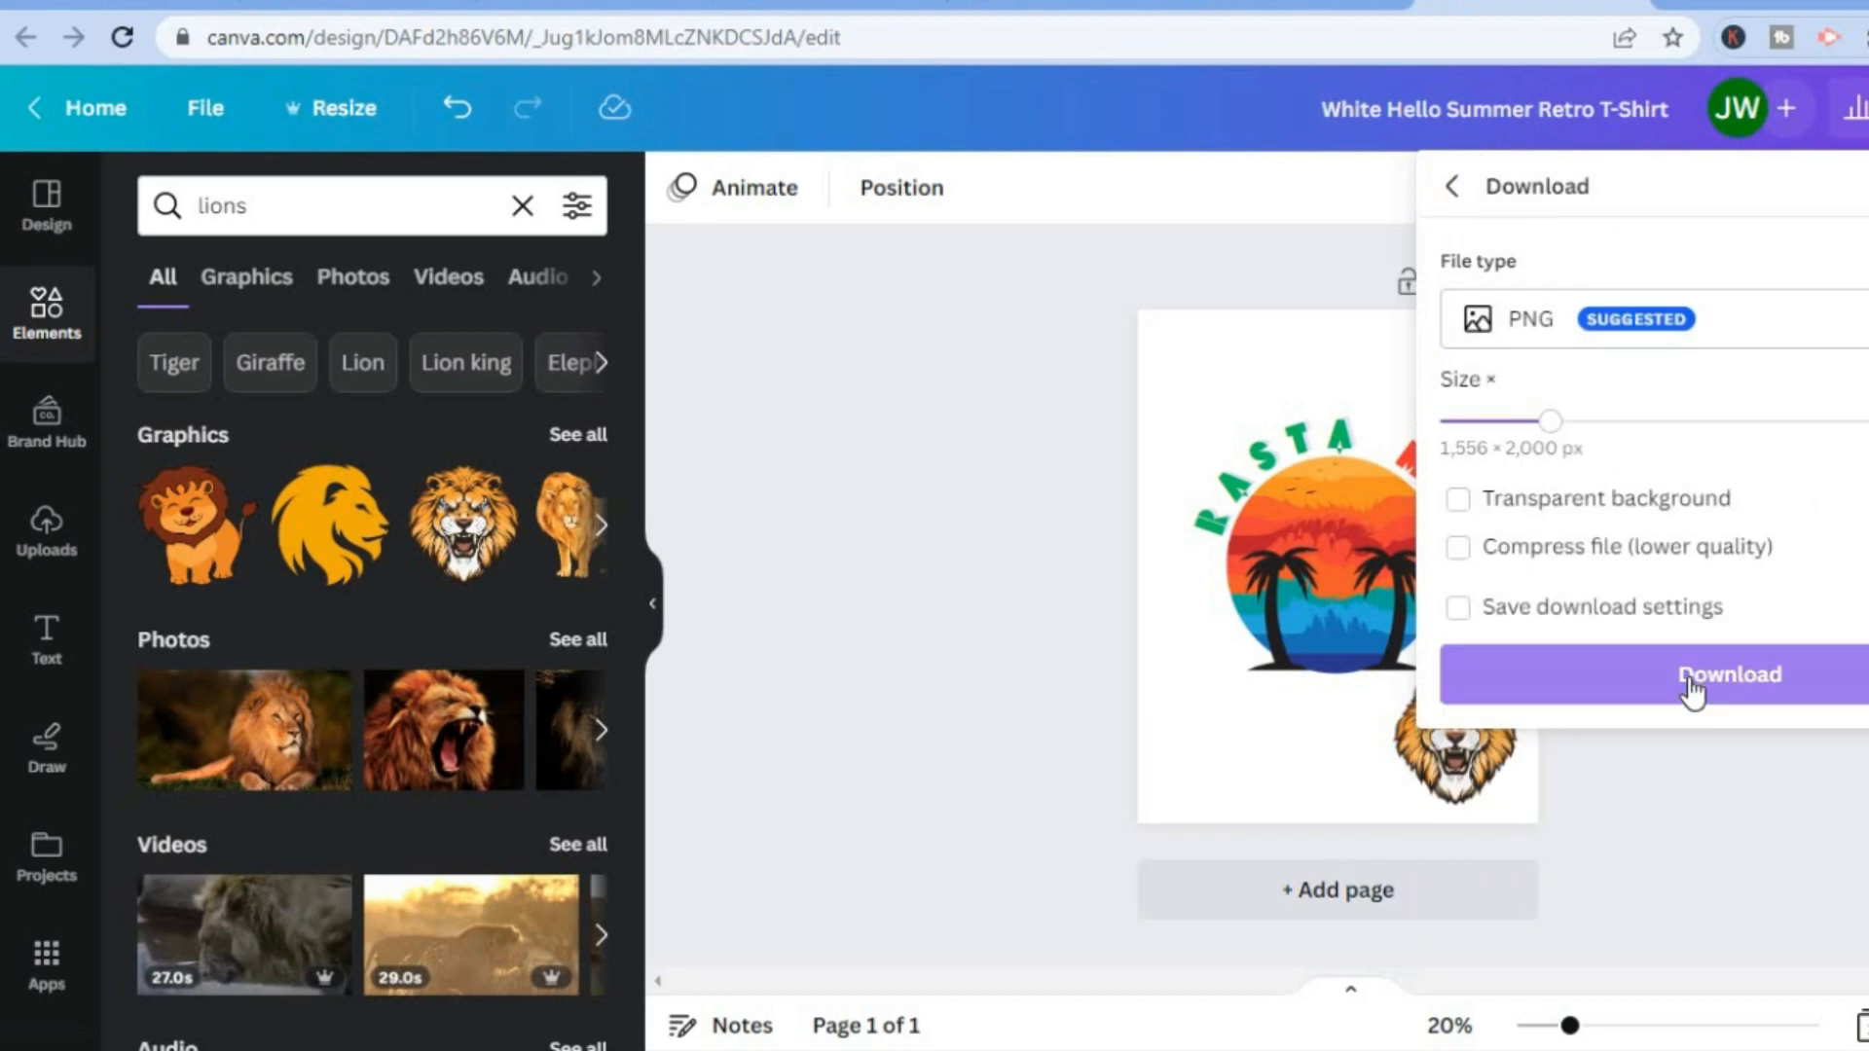
click(1515, 508)
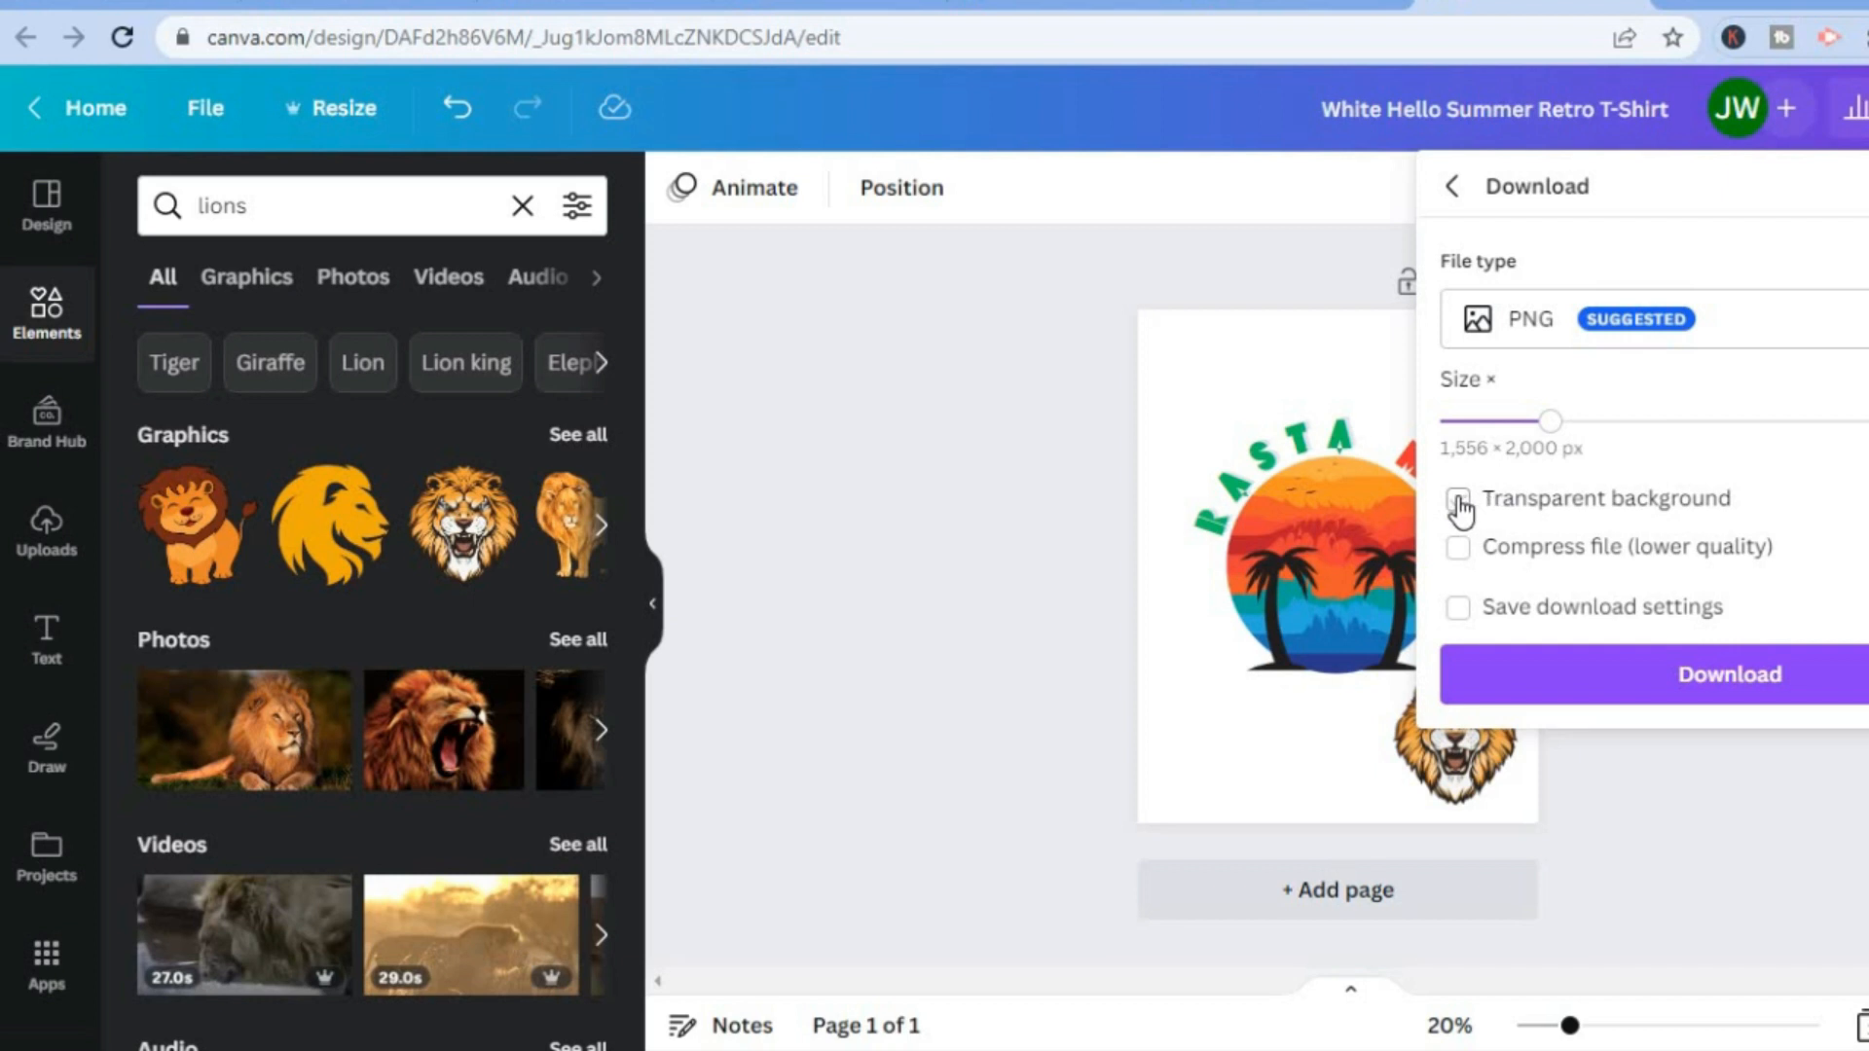
click(1458, 500)
View the remove.bg background remover in a new browser tab and return to the Canva download settings.
key(ctrl+t)
text(remove.bg)
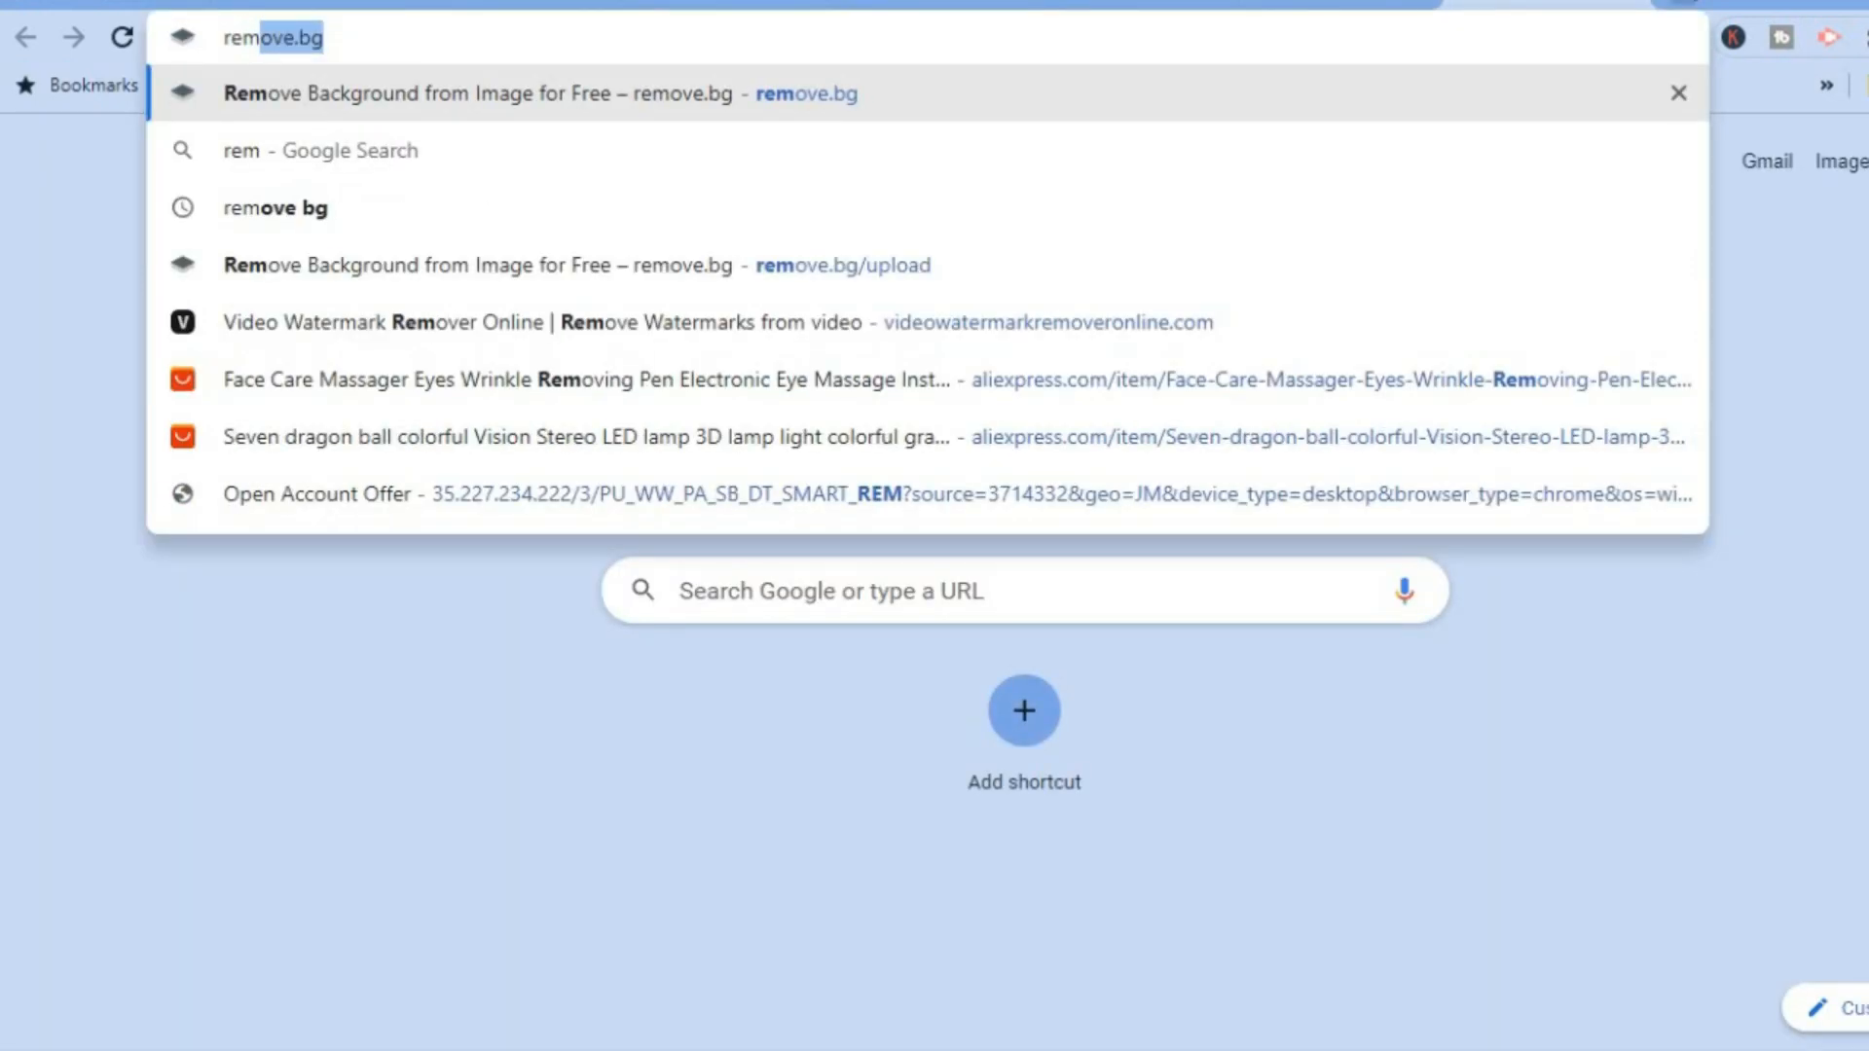
key(Return)
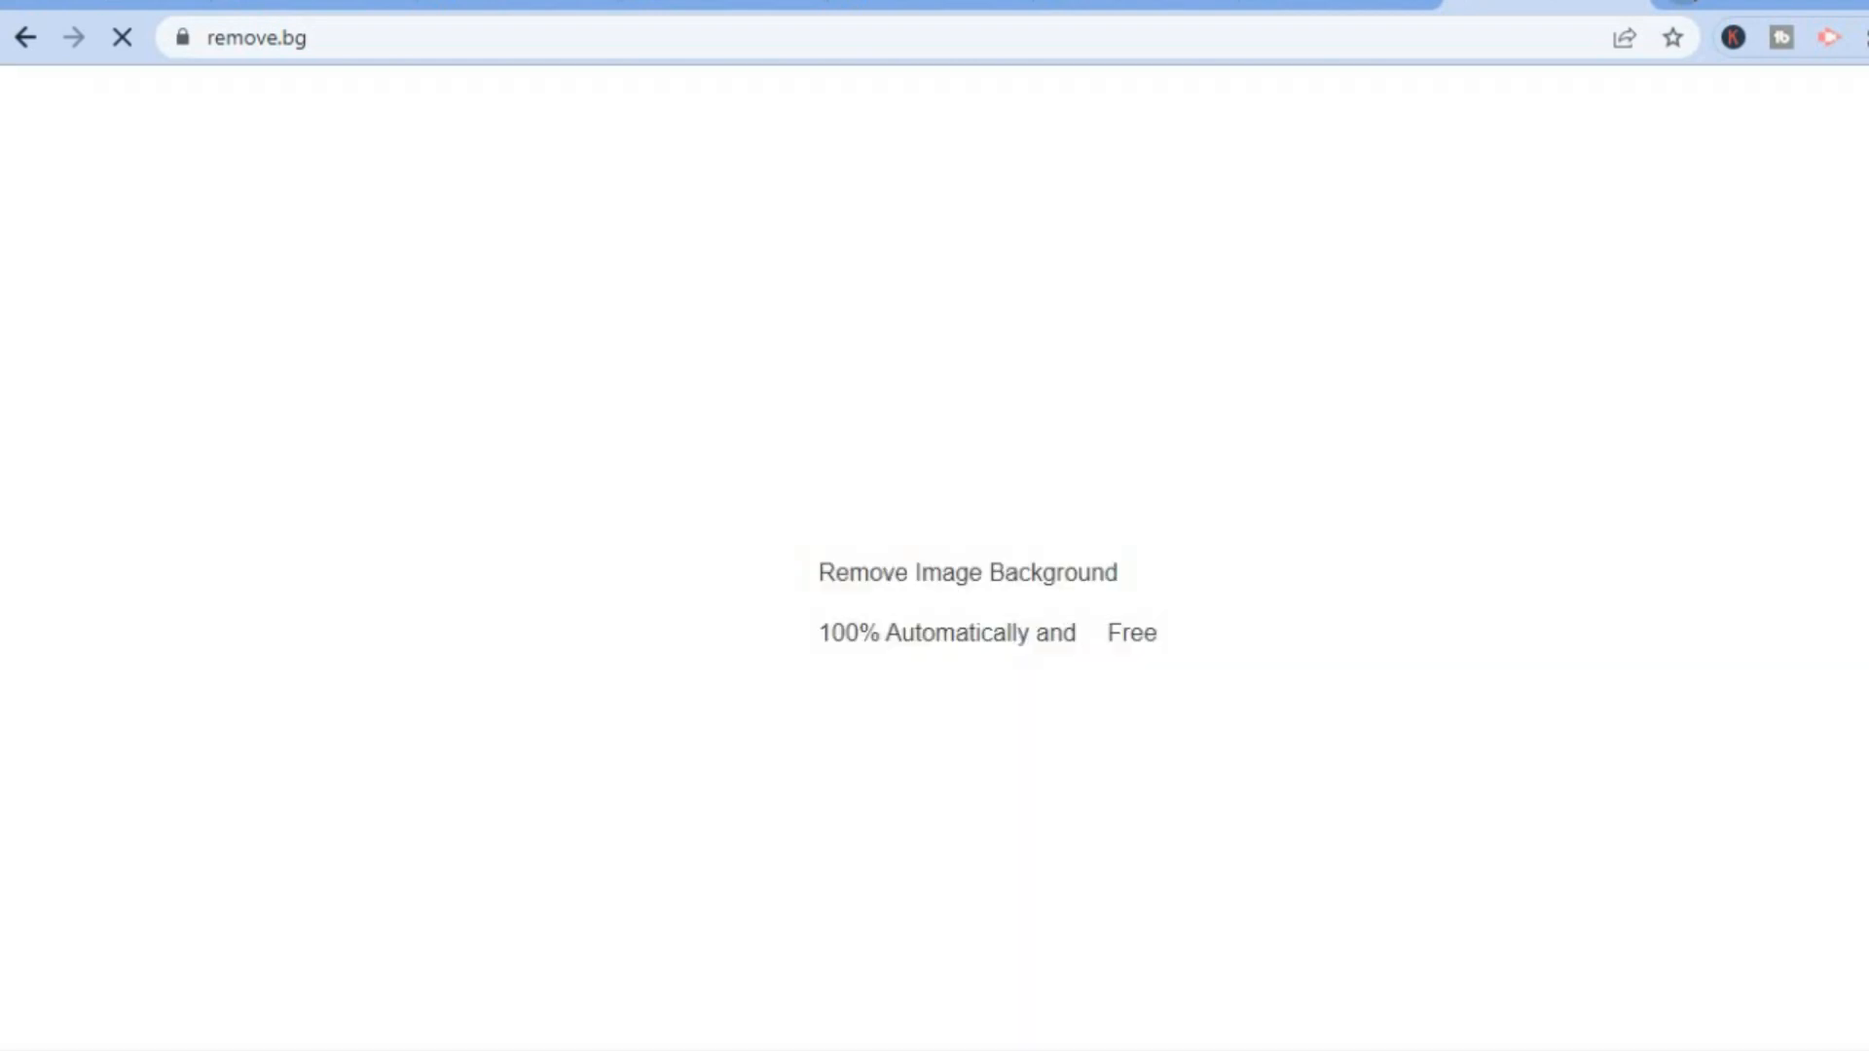
click(1316, 4)
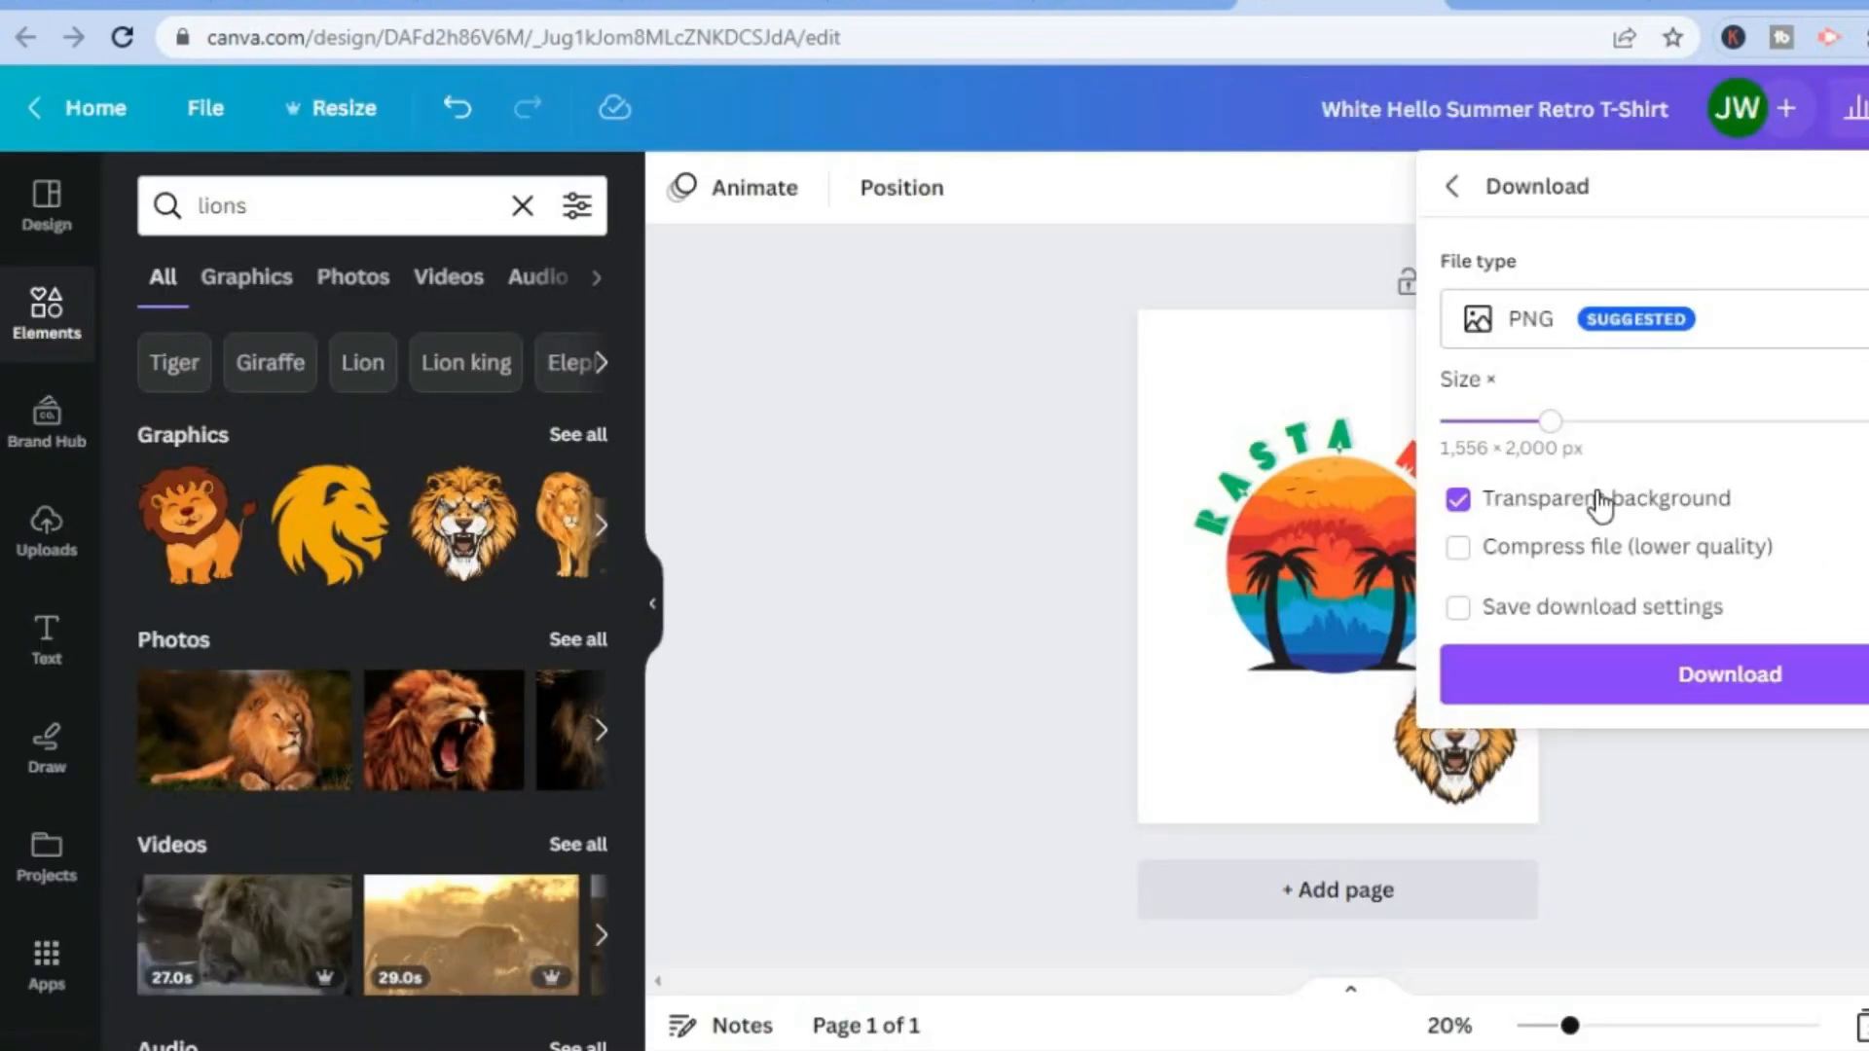
click(1618, 693)
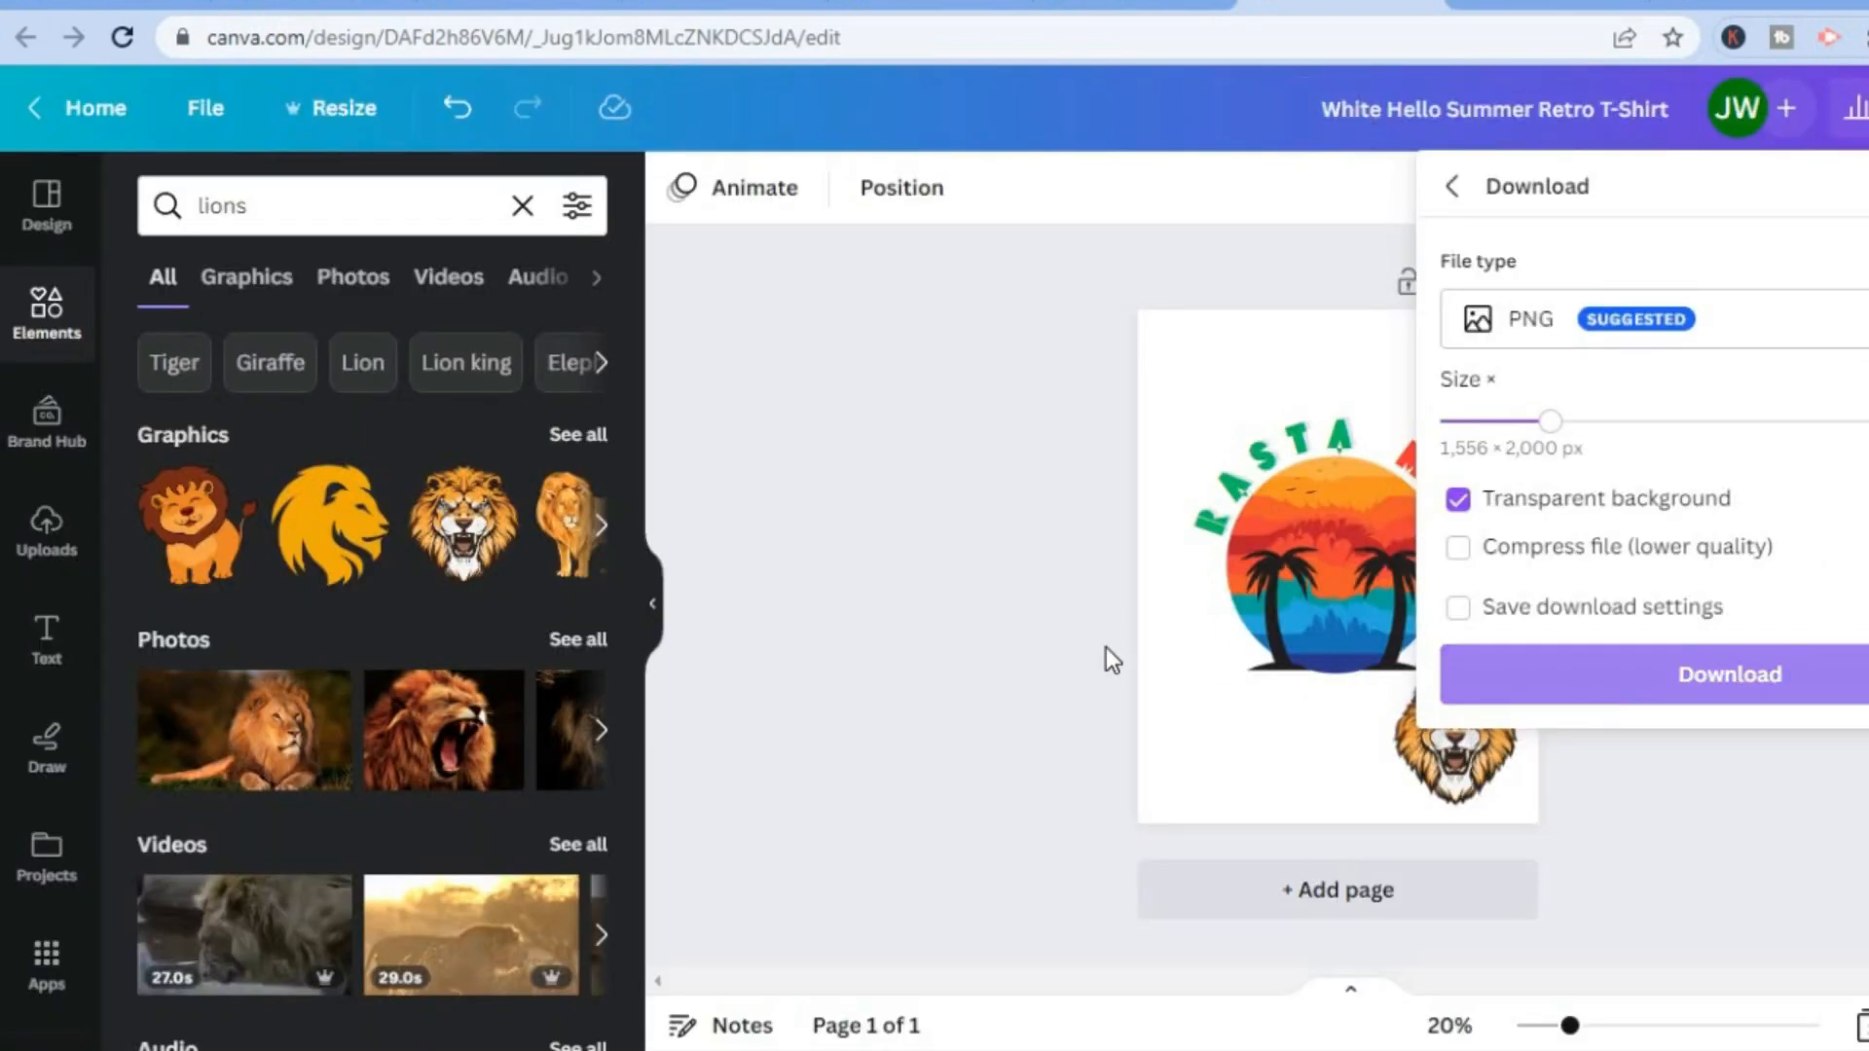
click(1518, 4)
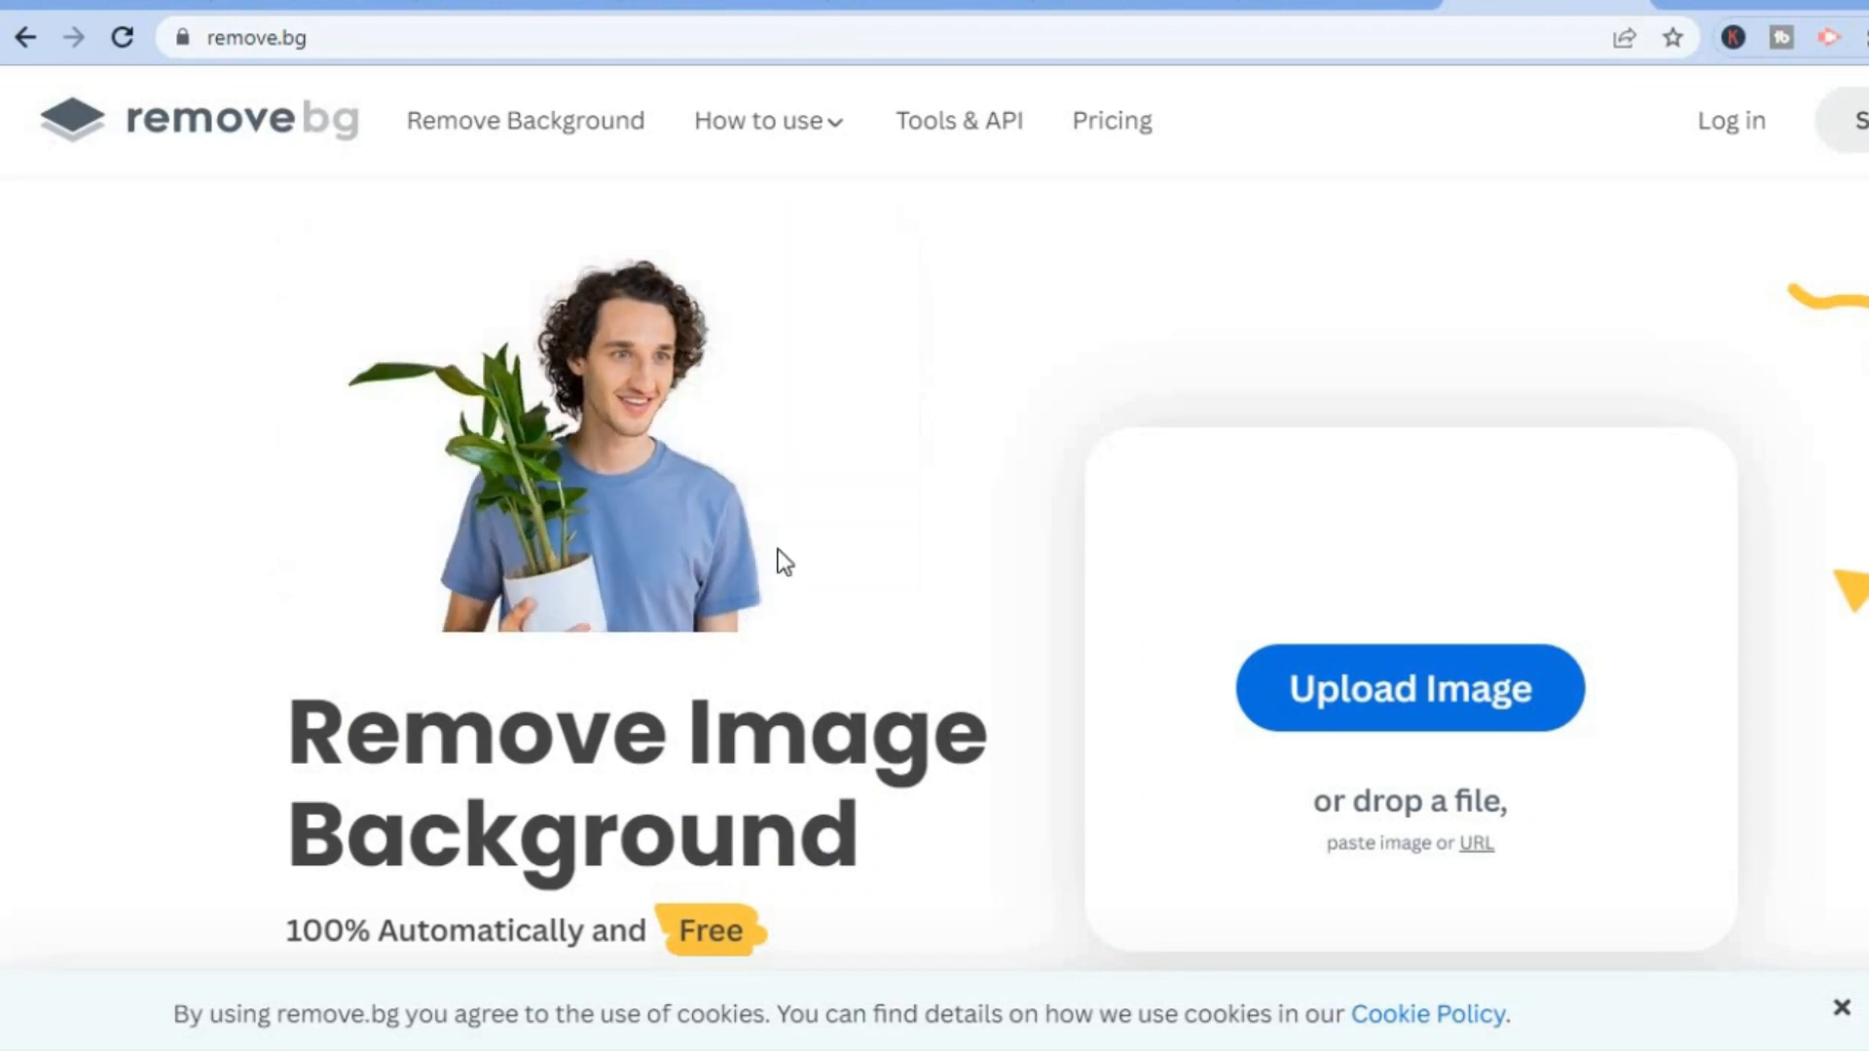
click(1312, 5)
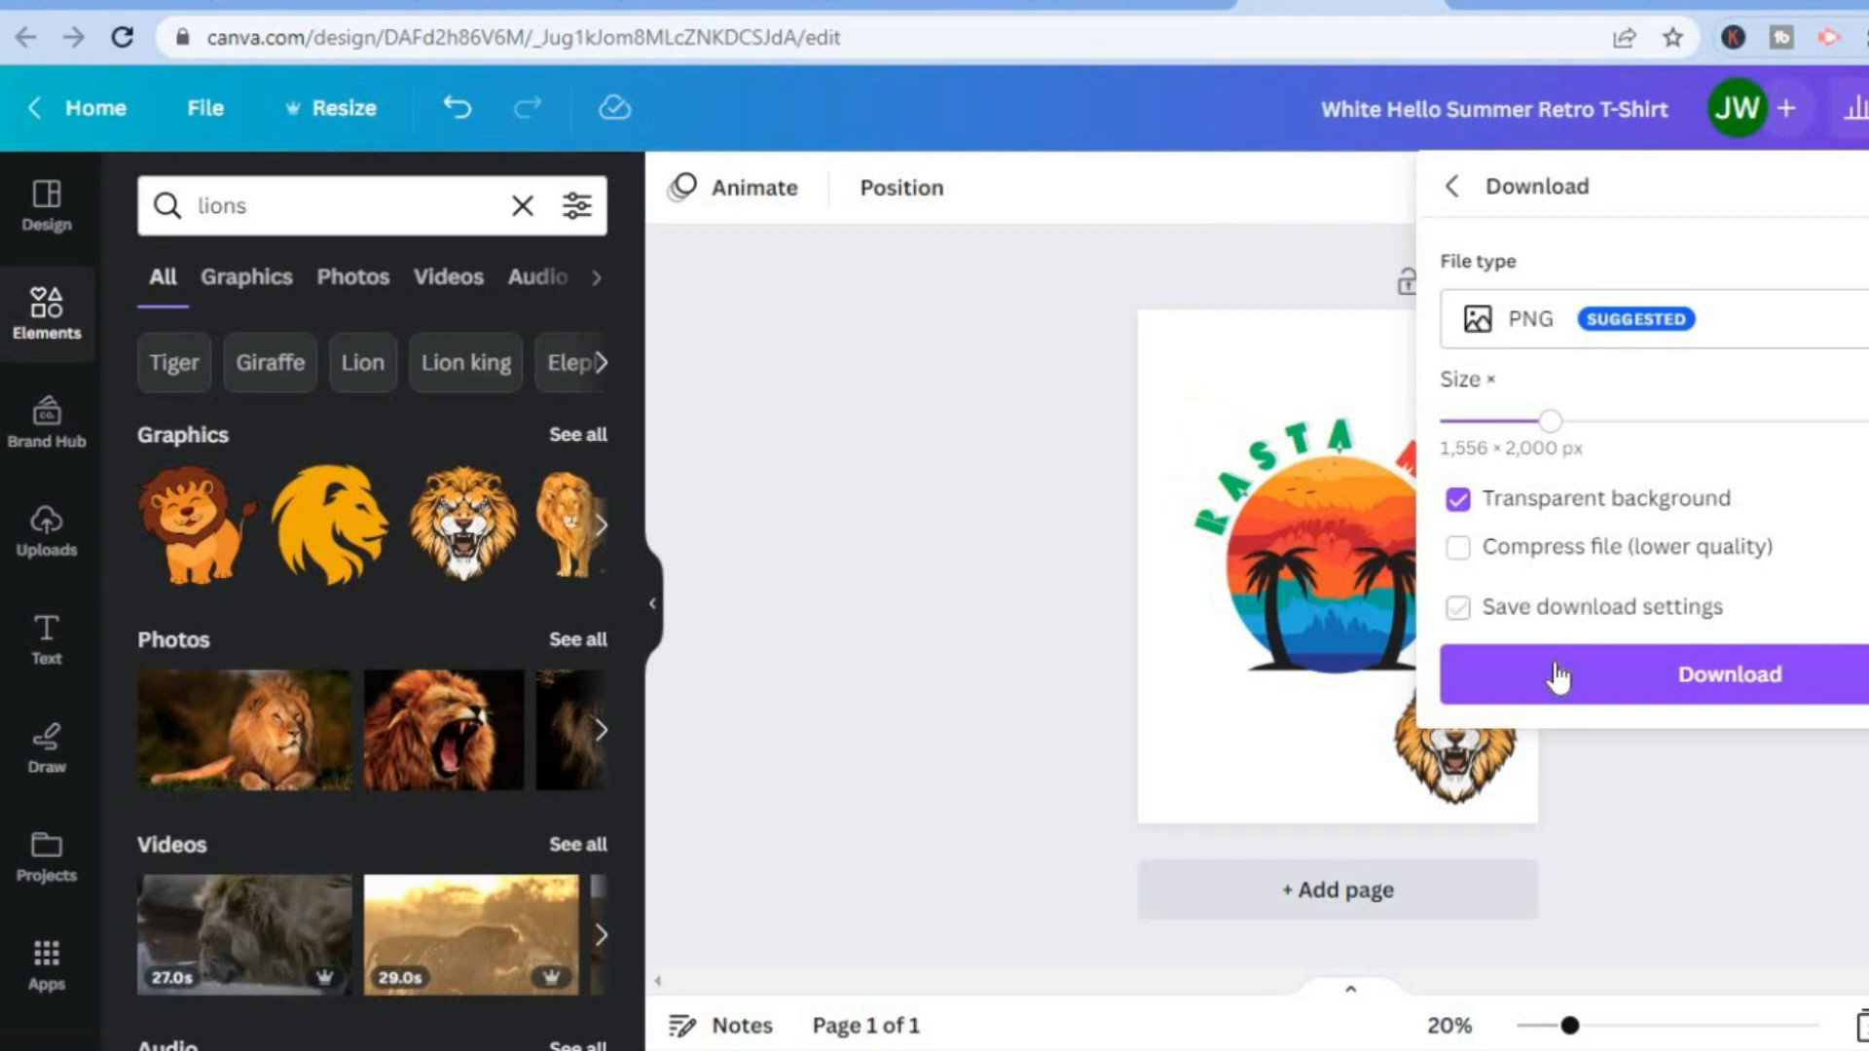
Switch to the Printify T-shirt editor and check the print area size in the print file requirements.
click(311, 6)
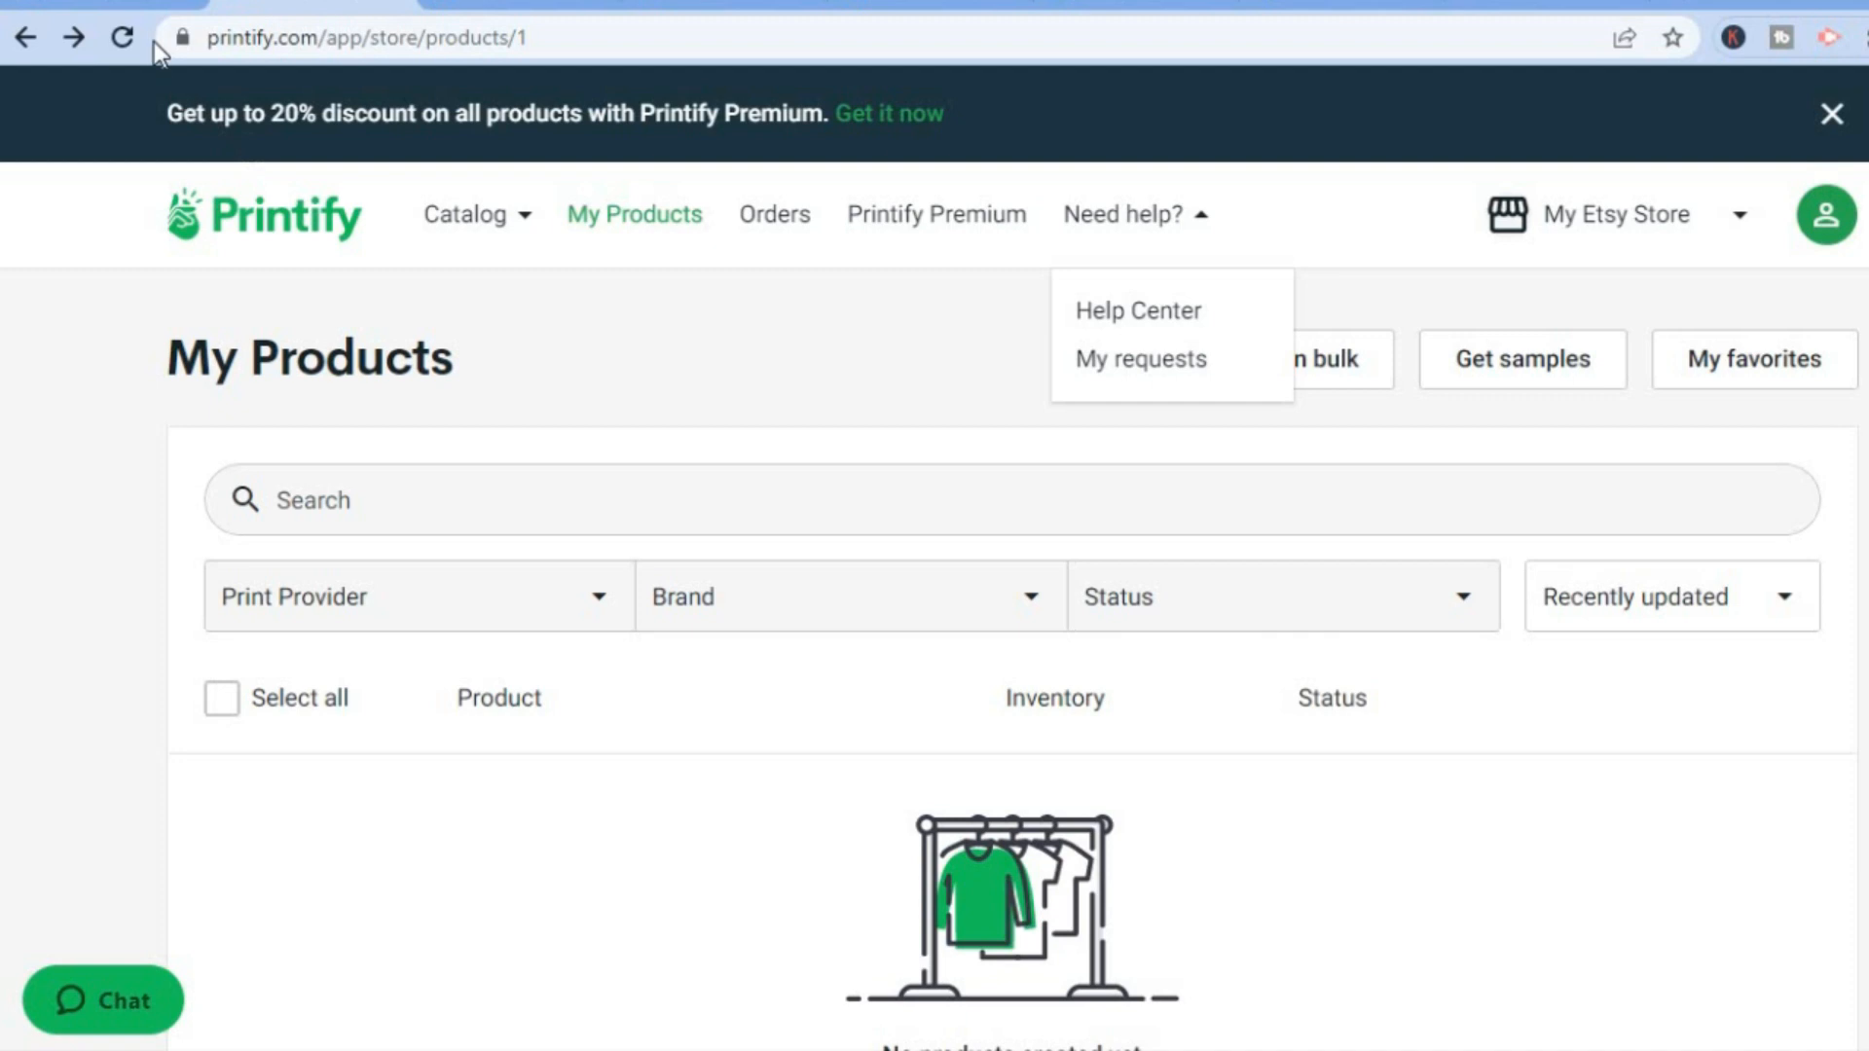
click(142, 3)
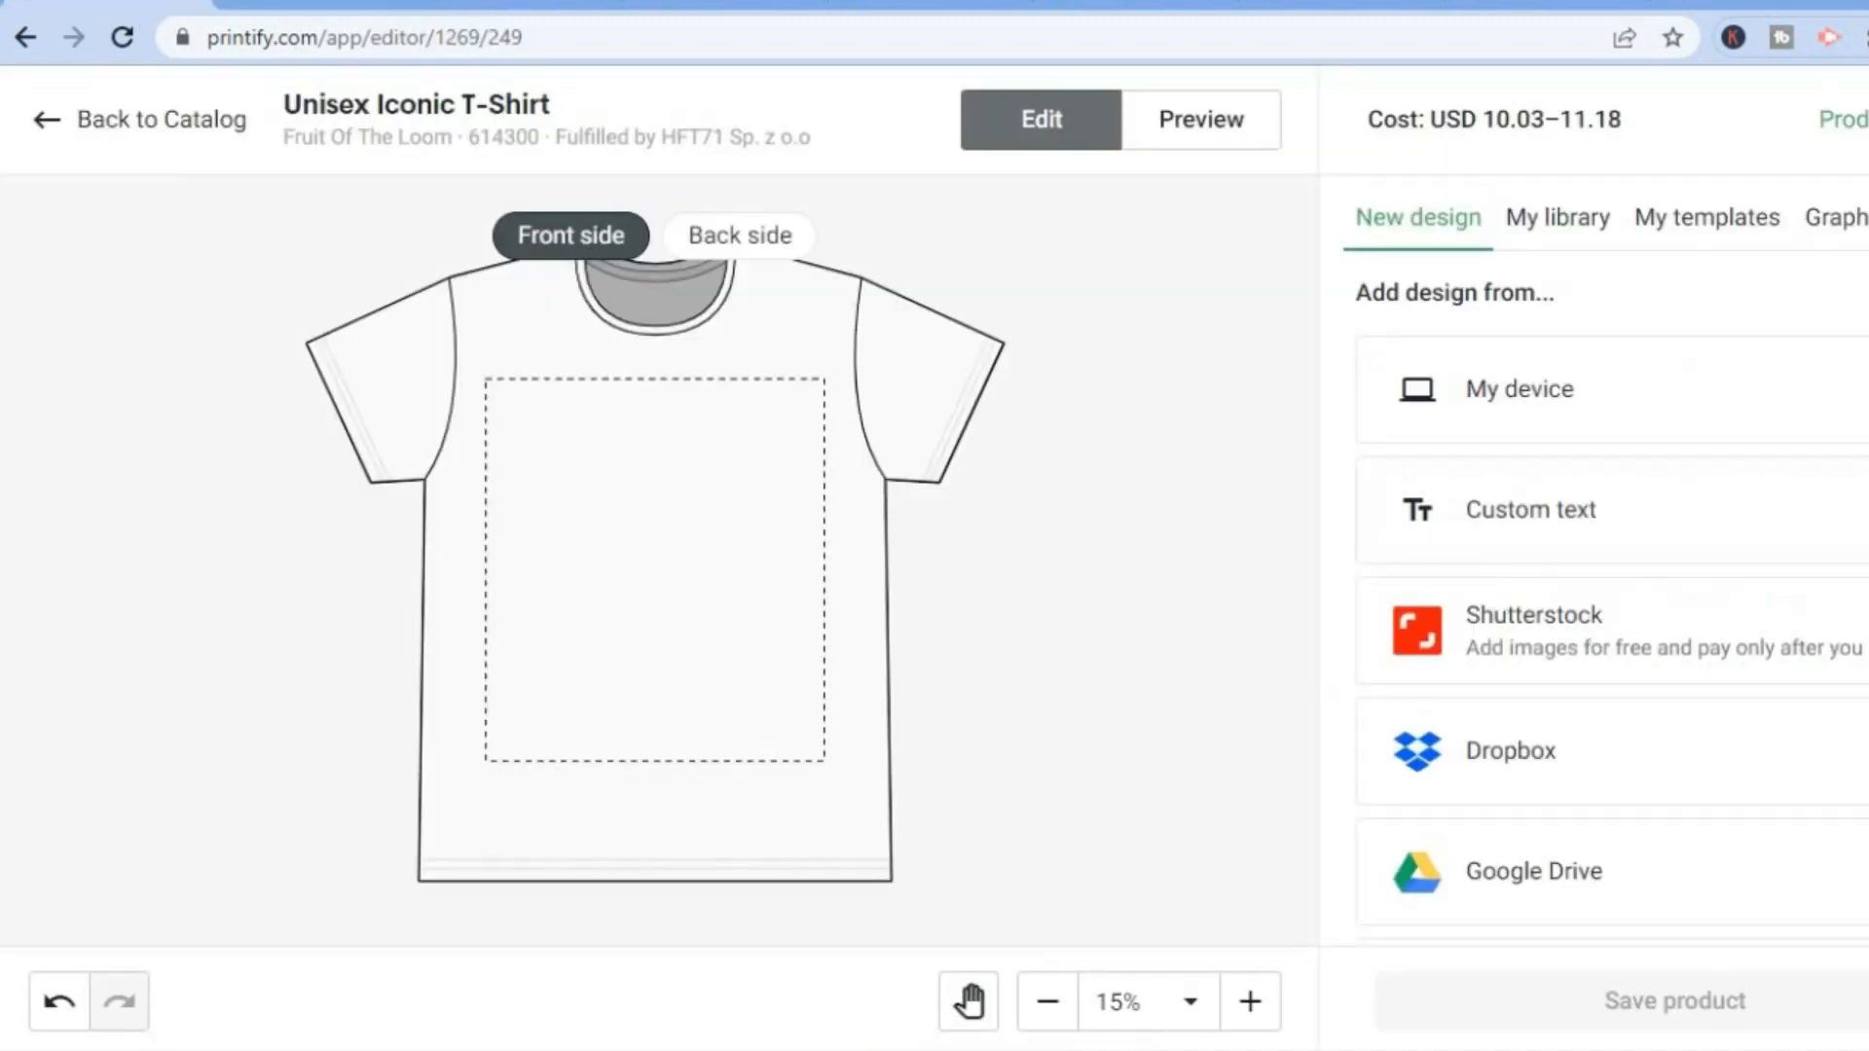
scroll(1610, 584, down, 4)
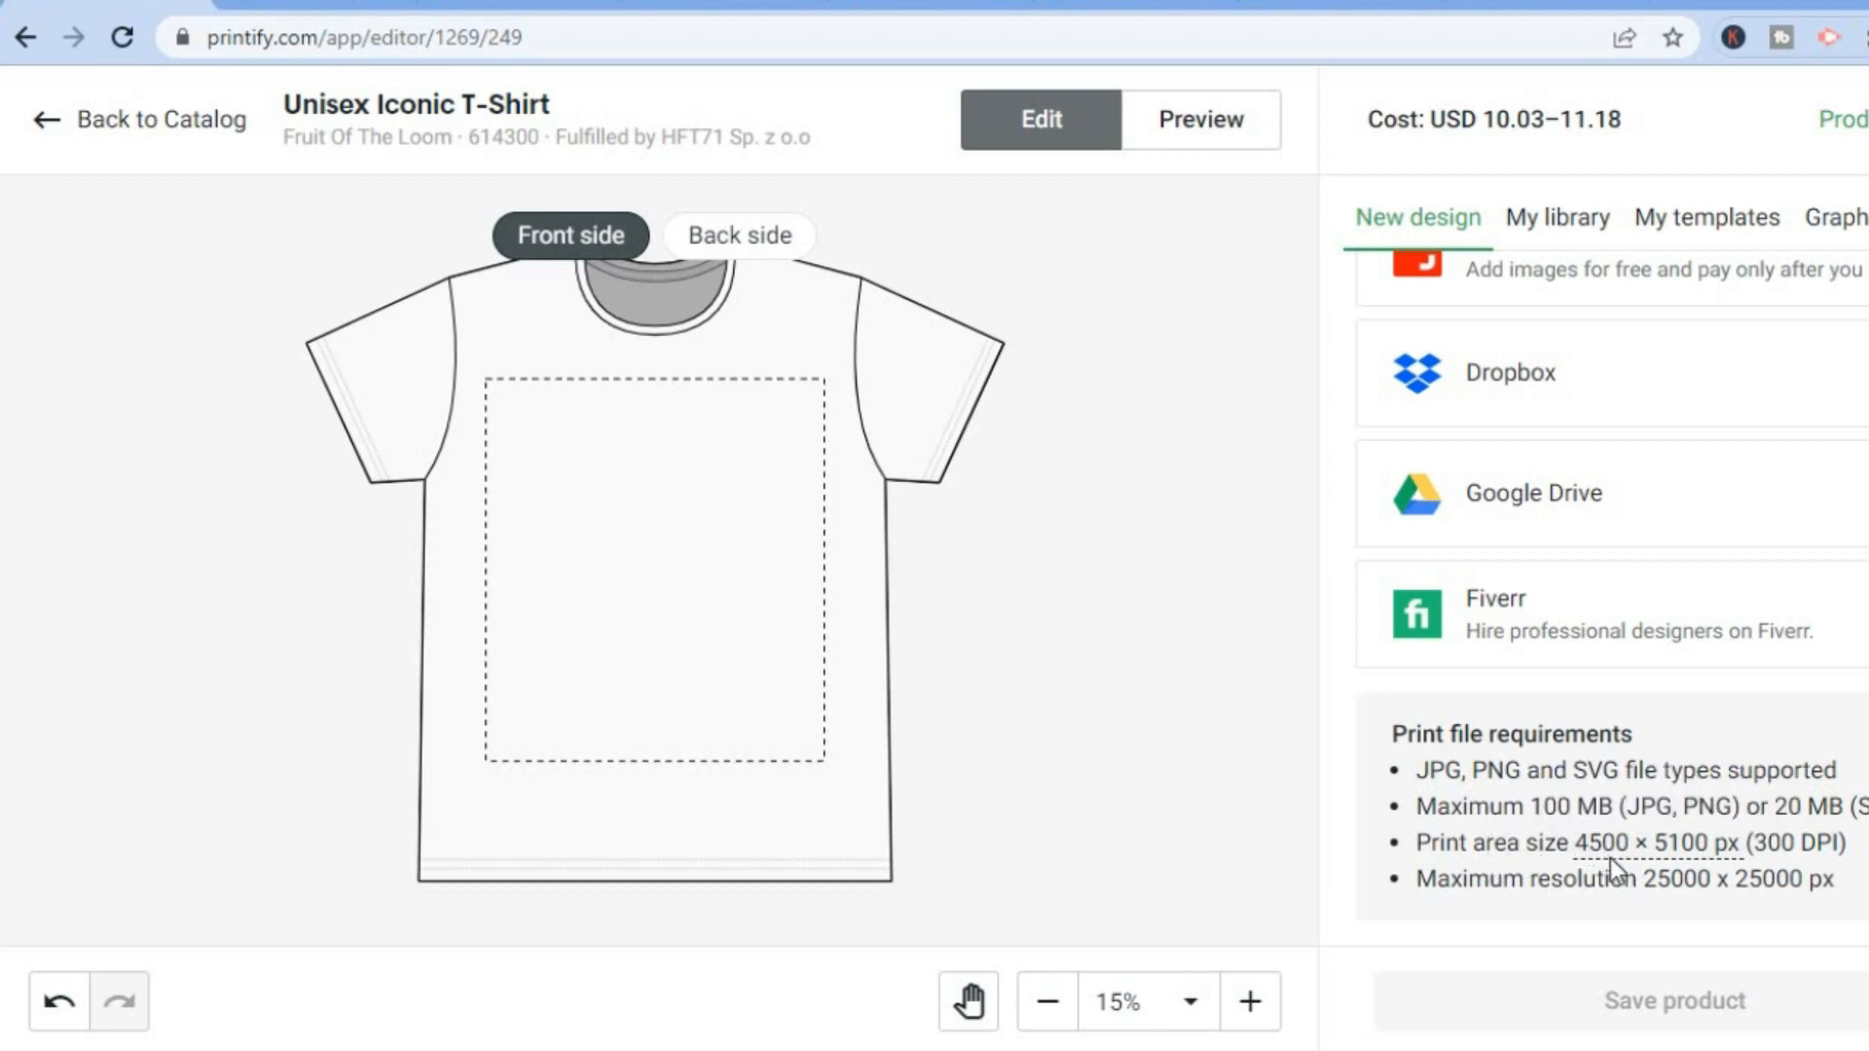
mouse_move(1689, 862)
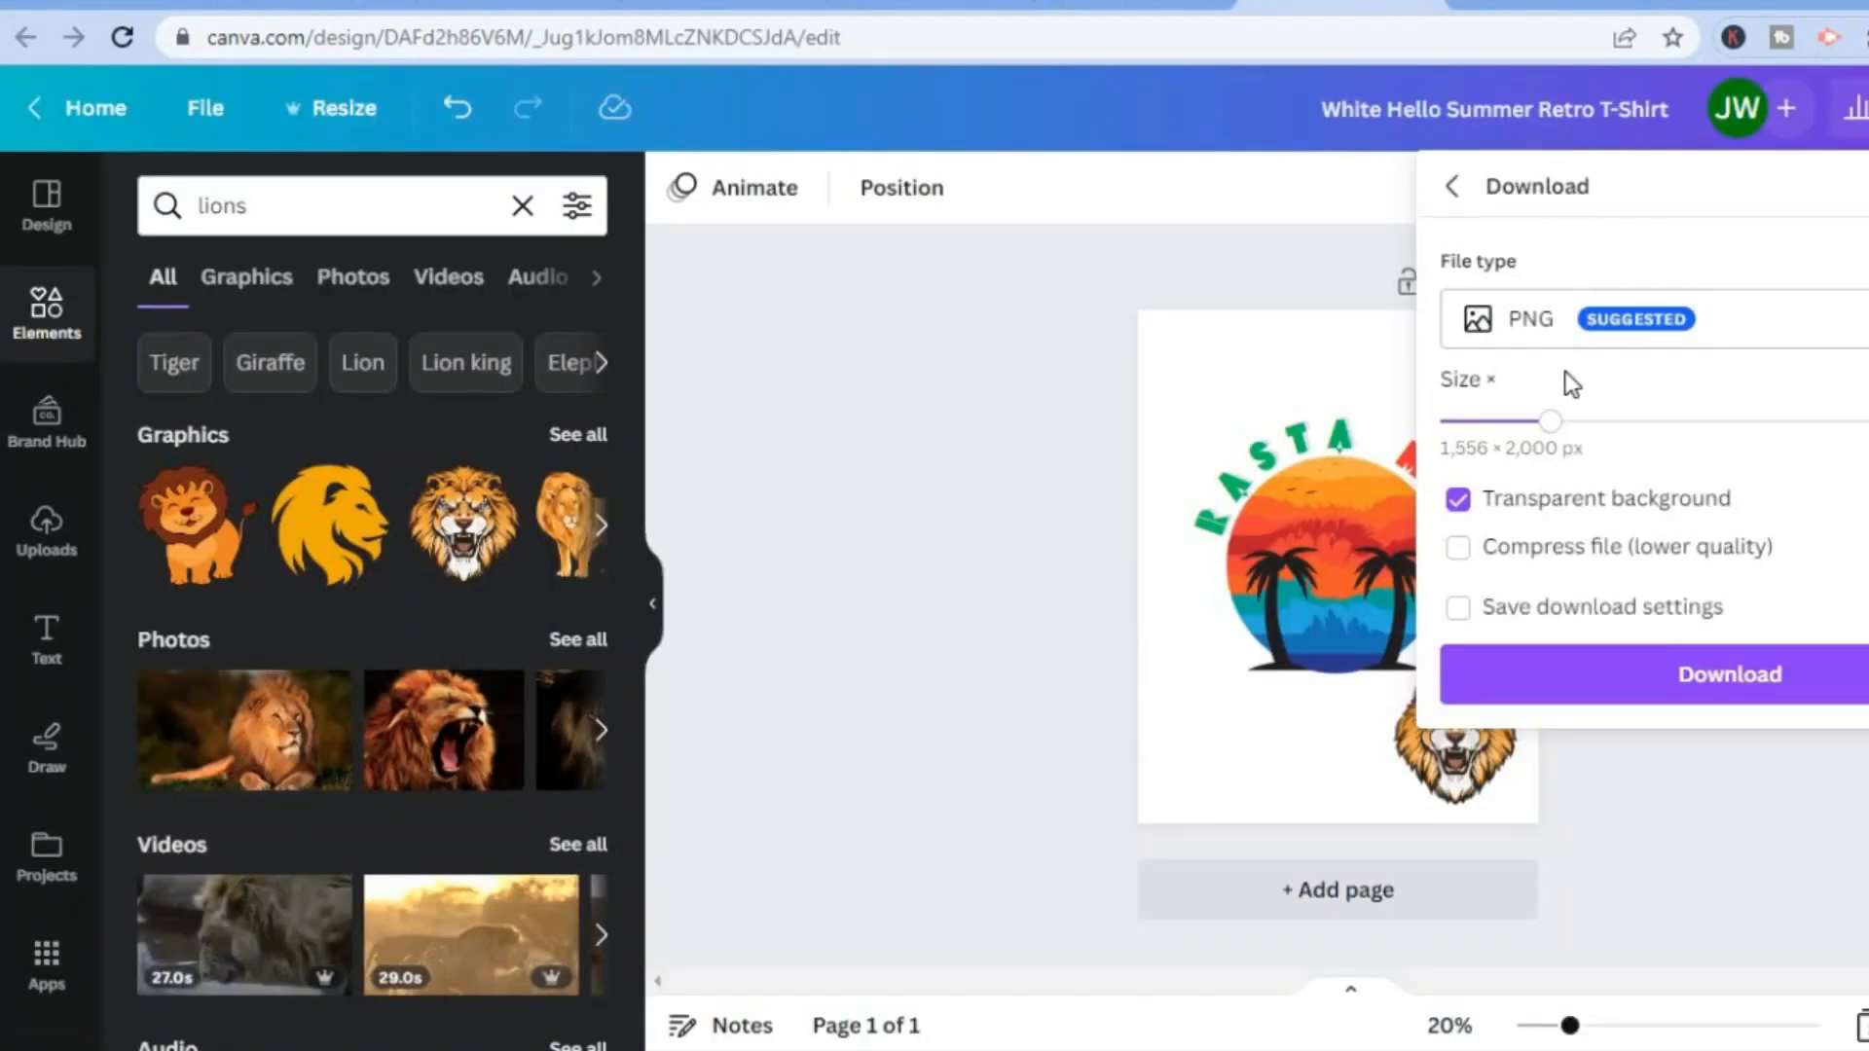
Raise the Canva export size to 4,472 × 5,750 px and download the PNG.
drag(1547, 428, 1868, 438)
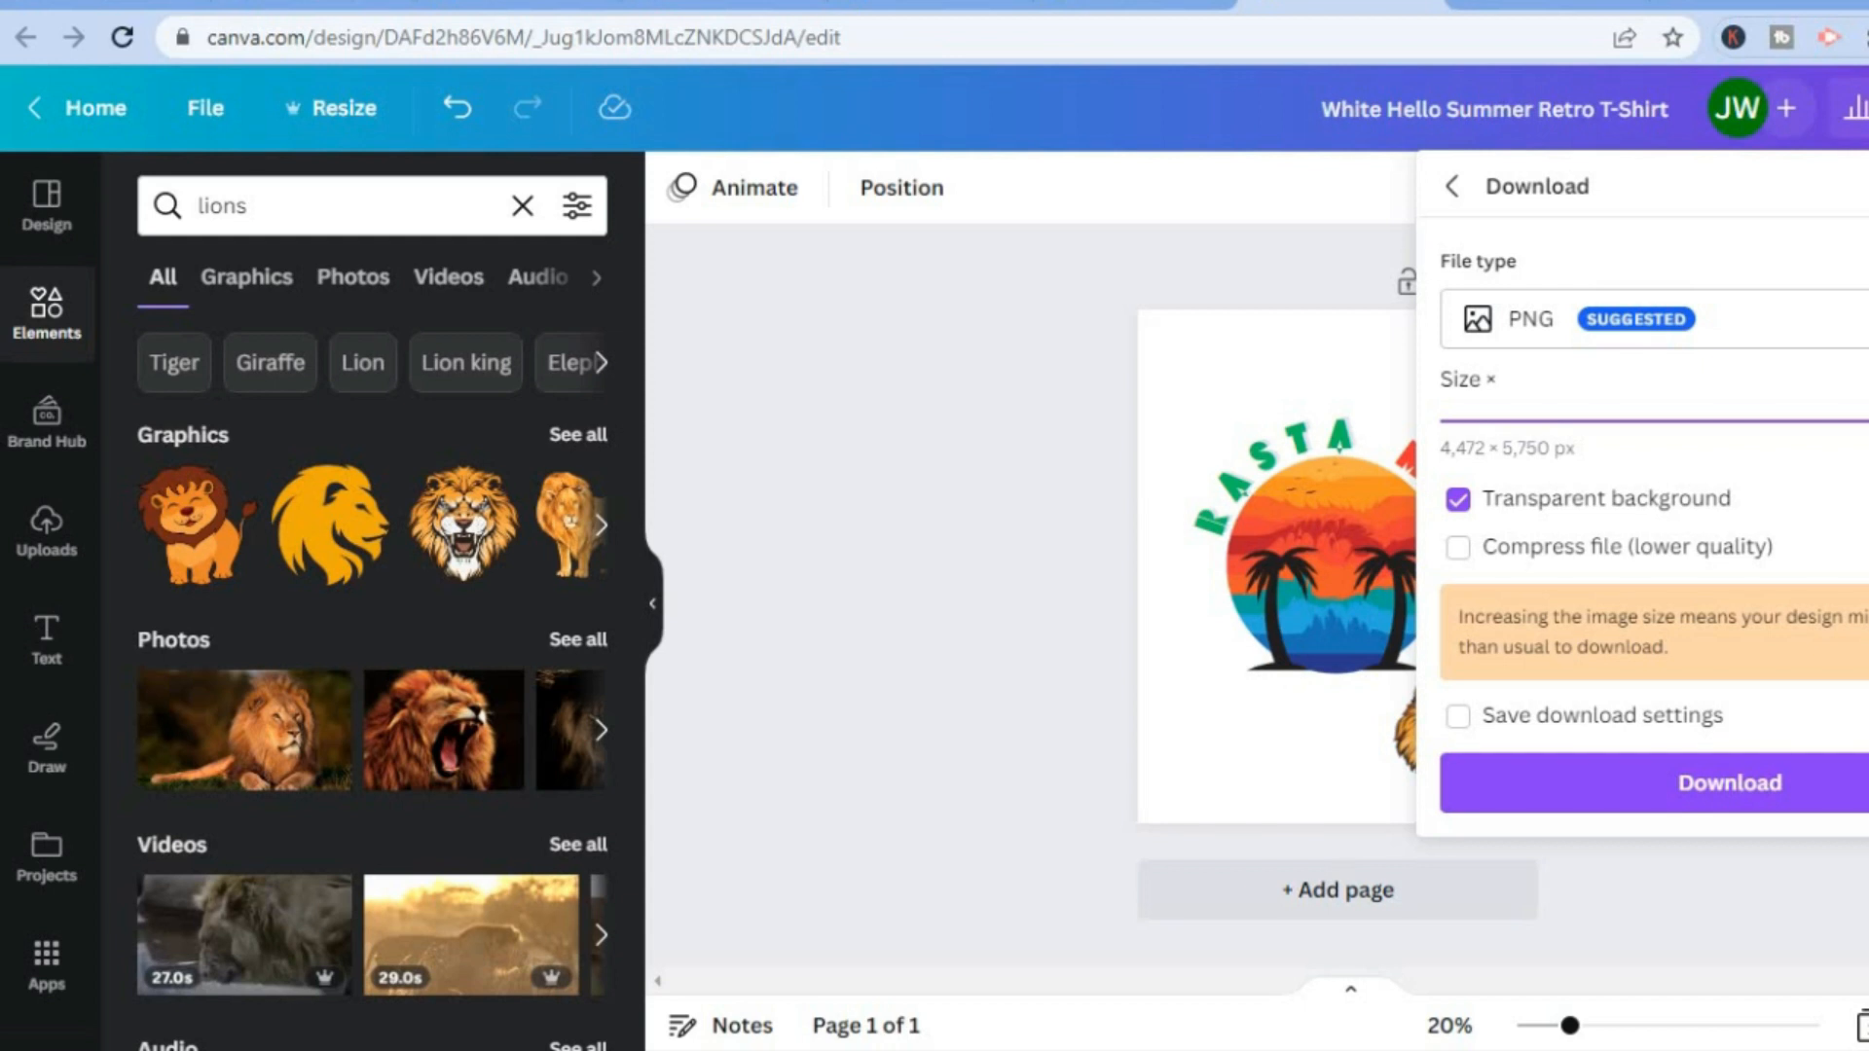
click(1679, 784)
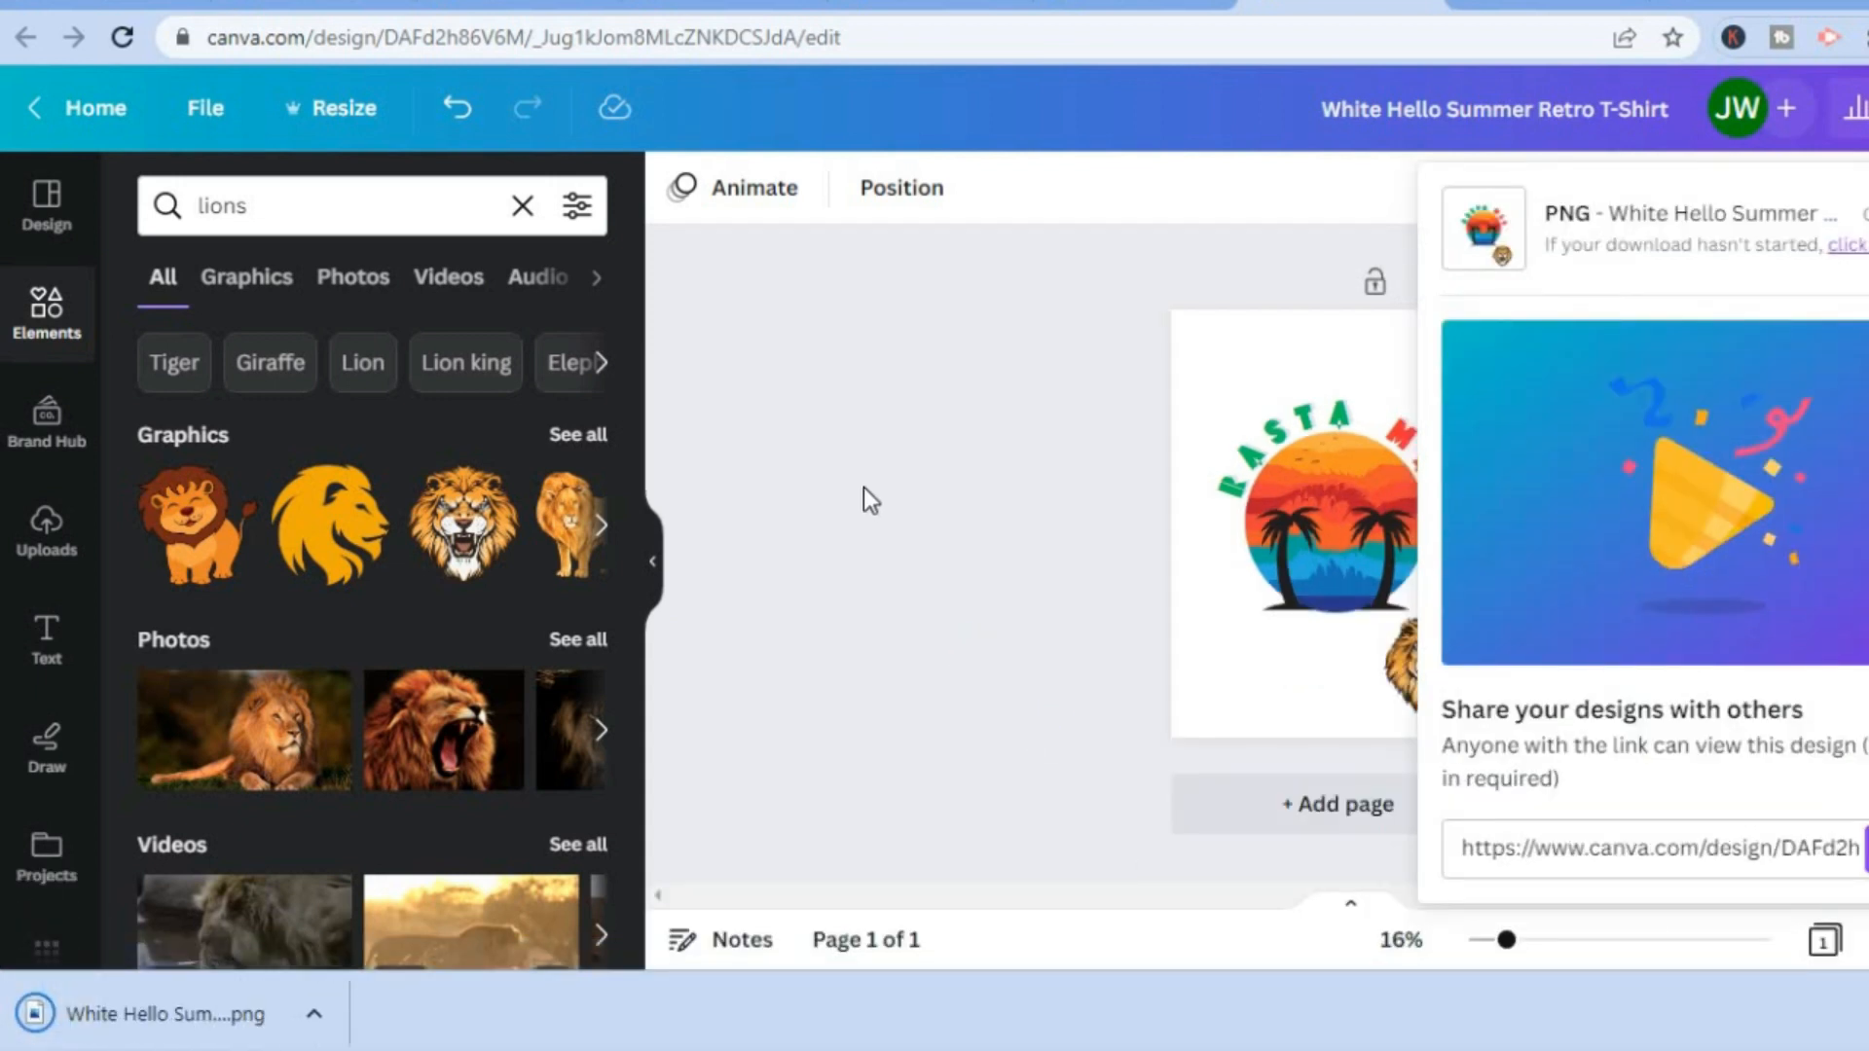
Place the downloaded PNG on the front of the Unisex Iconic T-Shirt in Printify and save the product.
click(90, 5)
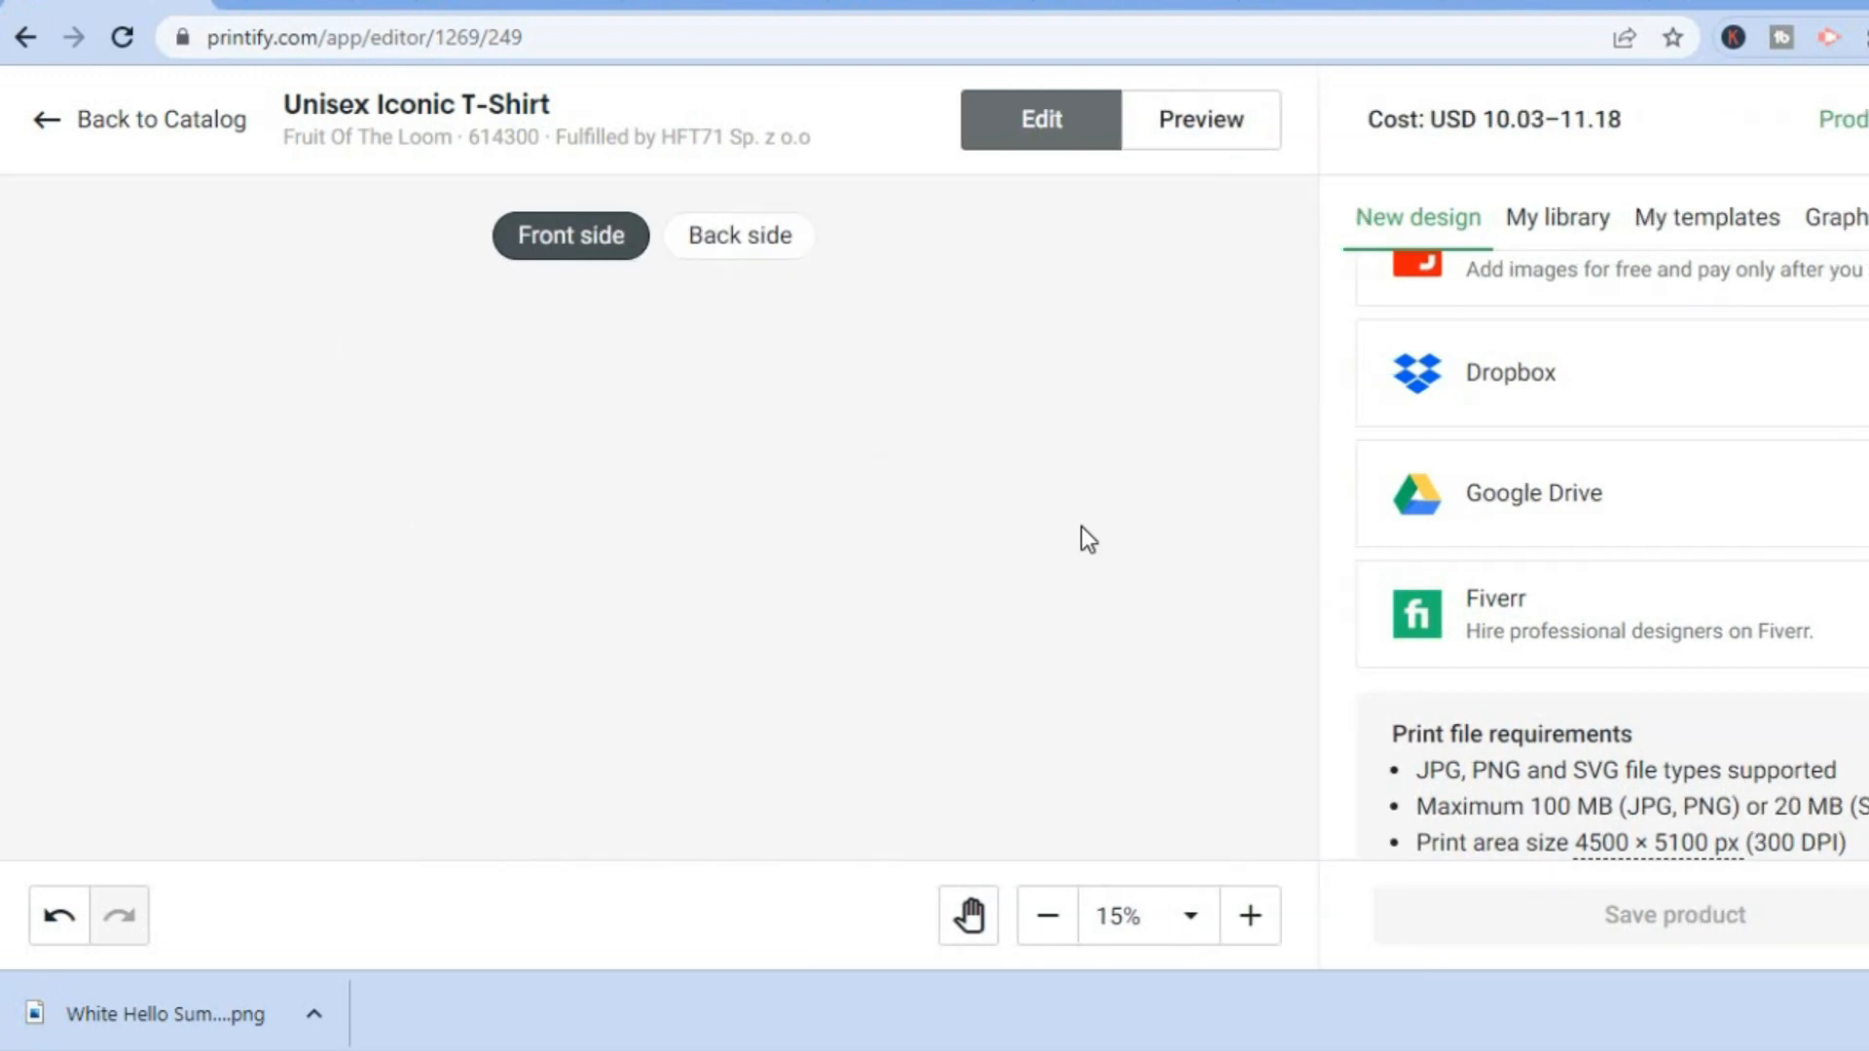
drag(205, 1012, 873, 489)
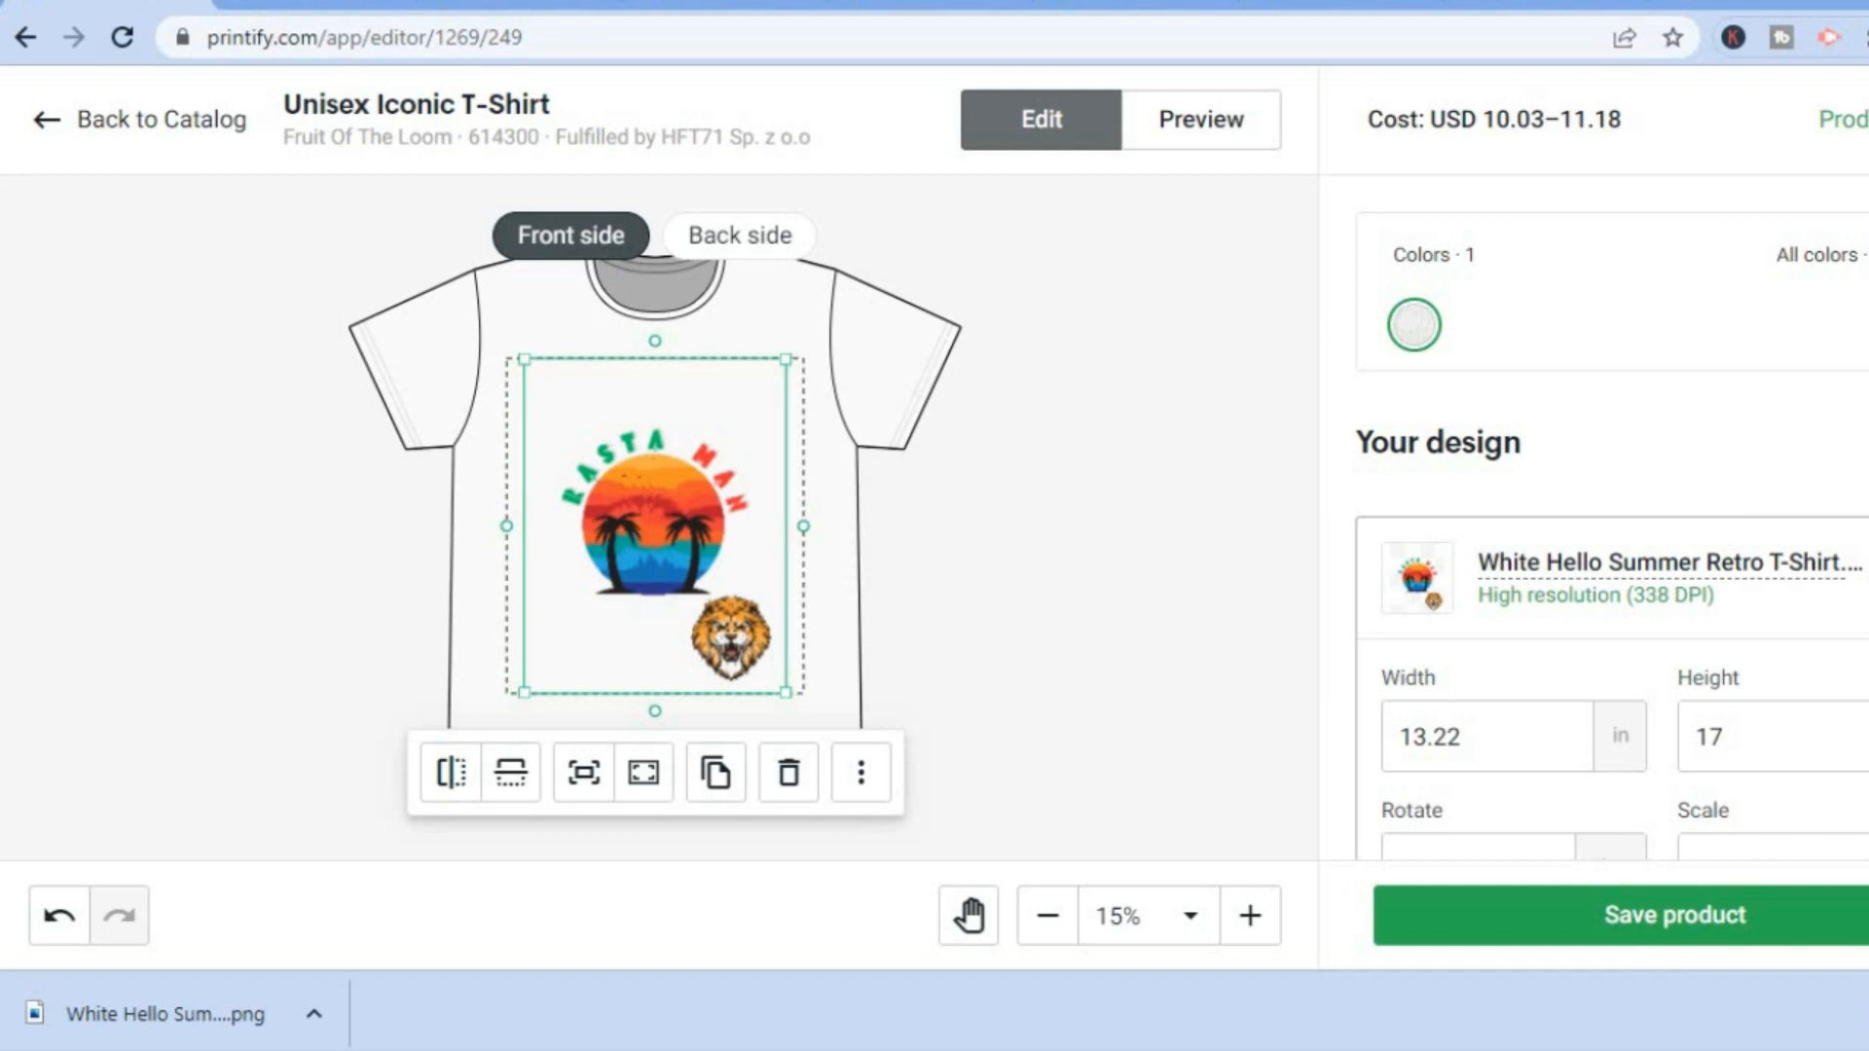
scroll(1612, 525, down, 5)
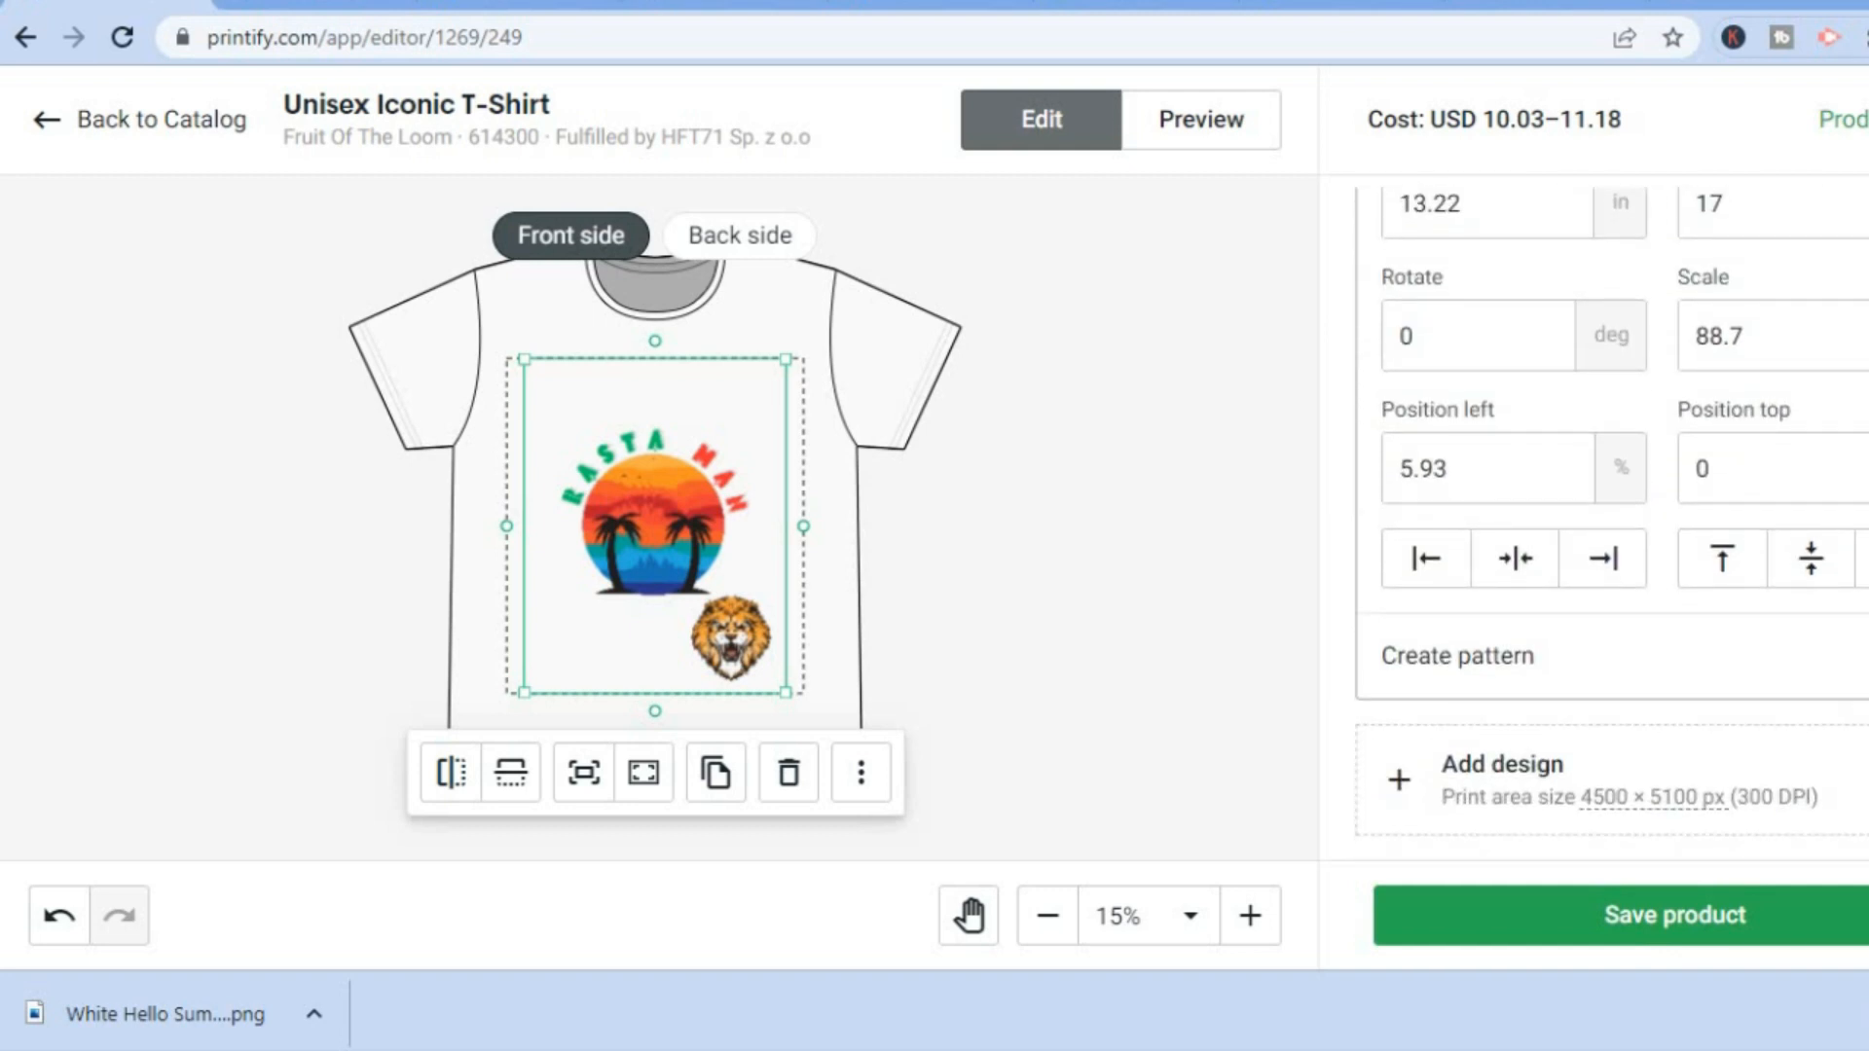
scroll(1612, 525, up, 5)
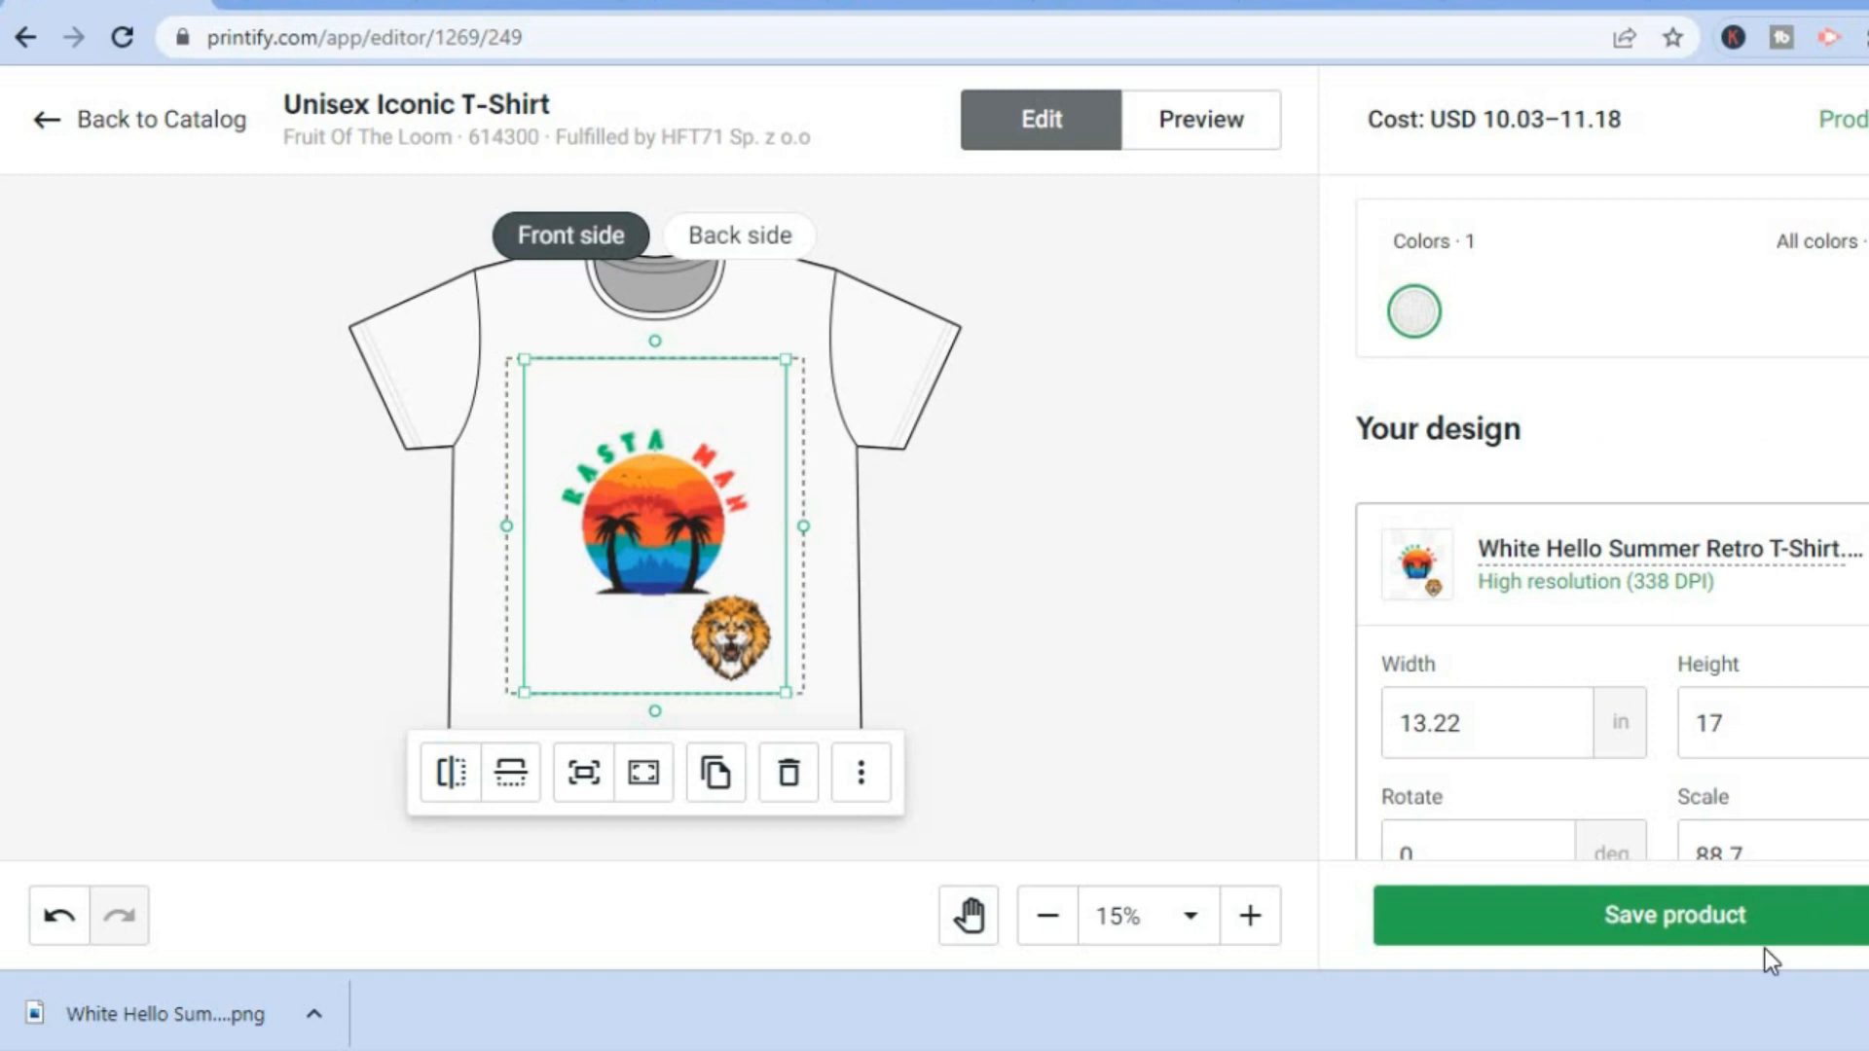
click(1768, 916)
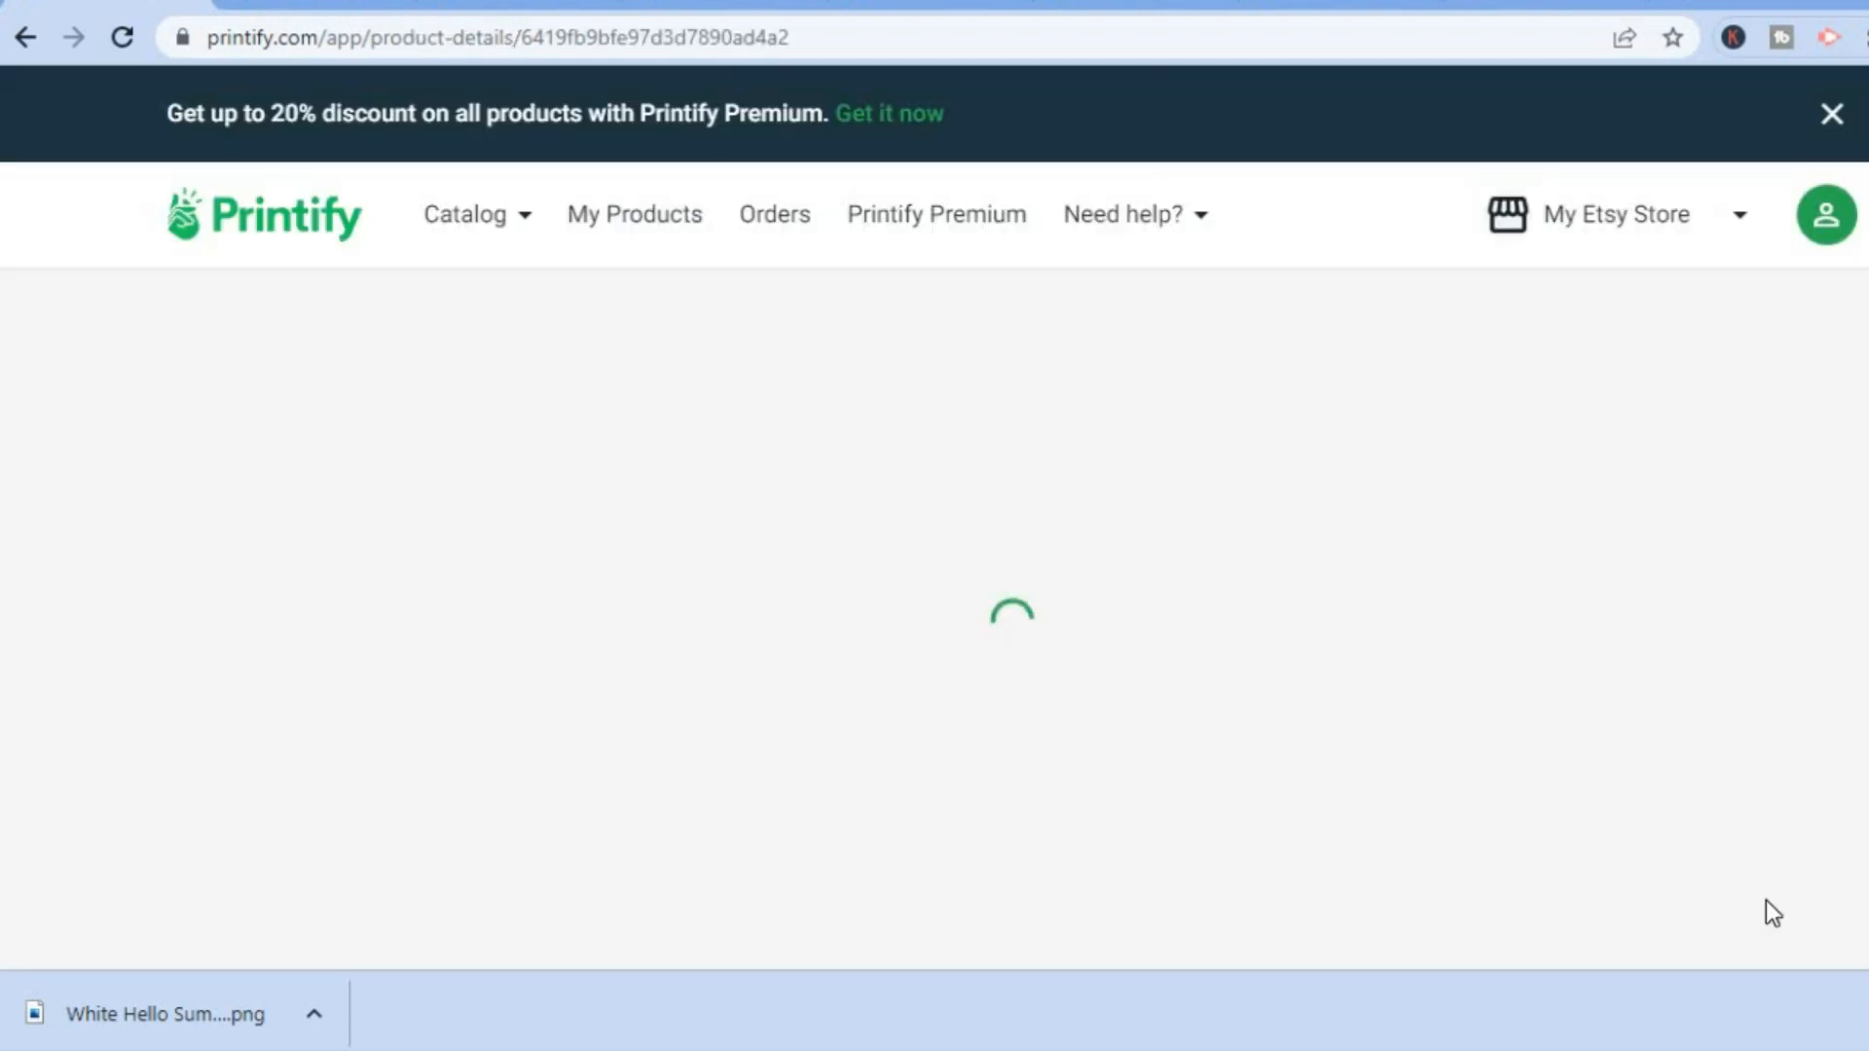
Review the production cost, retail price and profit of each size in the product's pricing table.
scroll(1766, 901, down, 10)
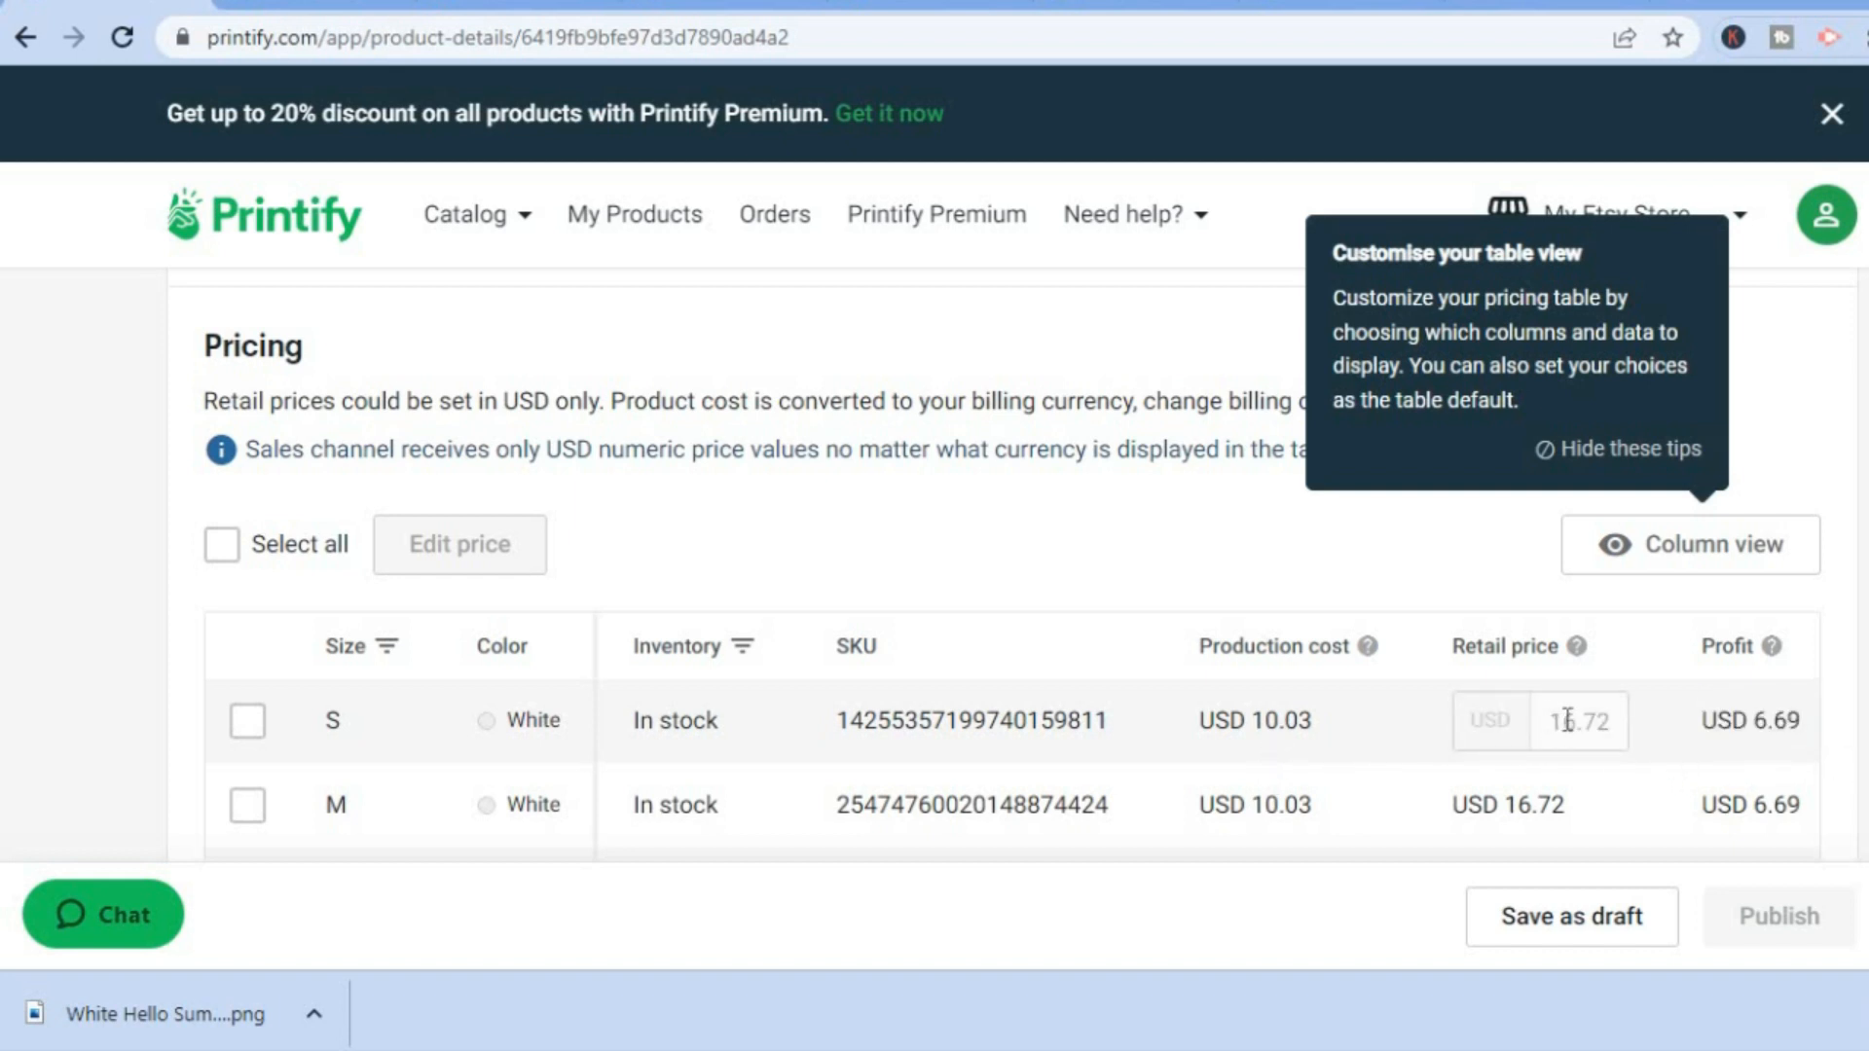
click(1565, 721)
scroll(1561, 722, down, 5)
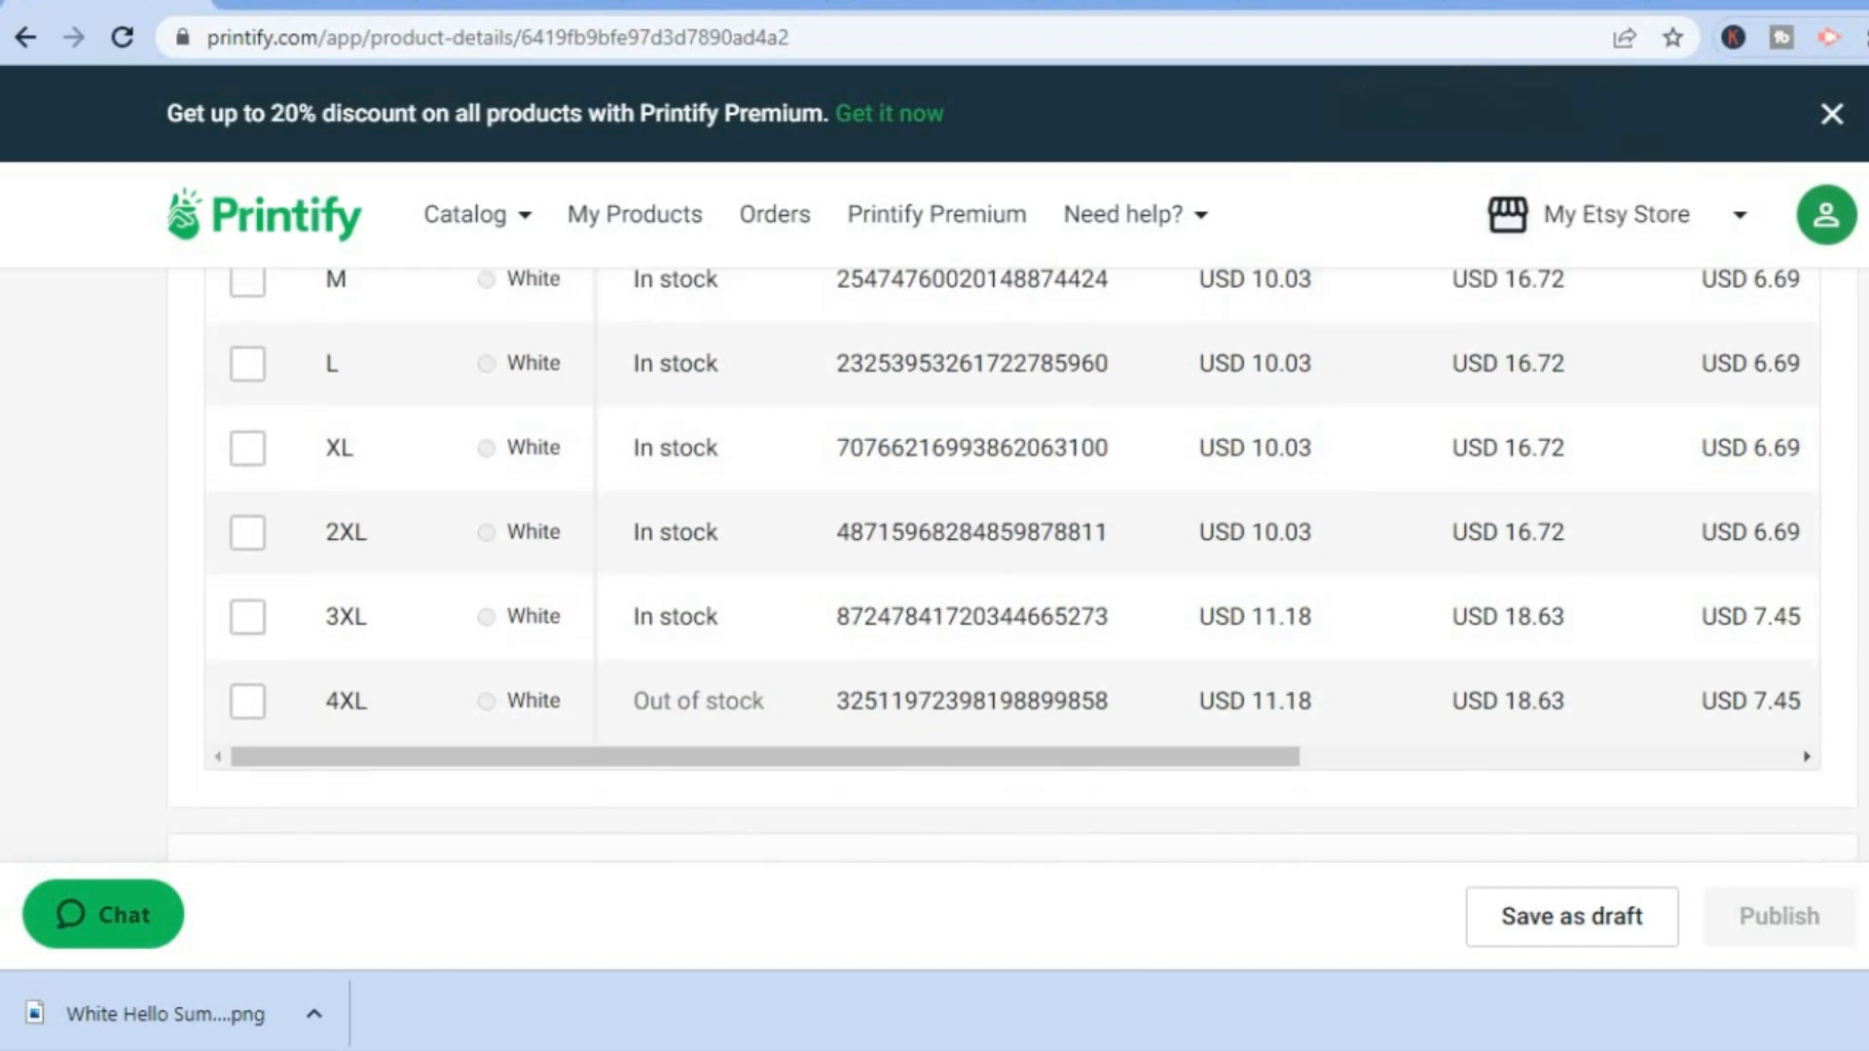
Add the imperial size table to the T-shirt's product description.
scroll(1012, 565, up, 10)
scroll(1012, 564, down, 4)
scroll(1117, 459, down, 2)
click(652, 343)
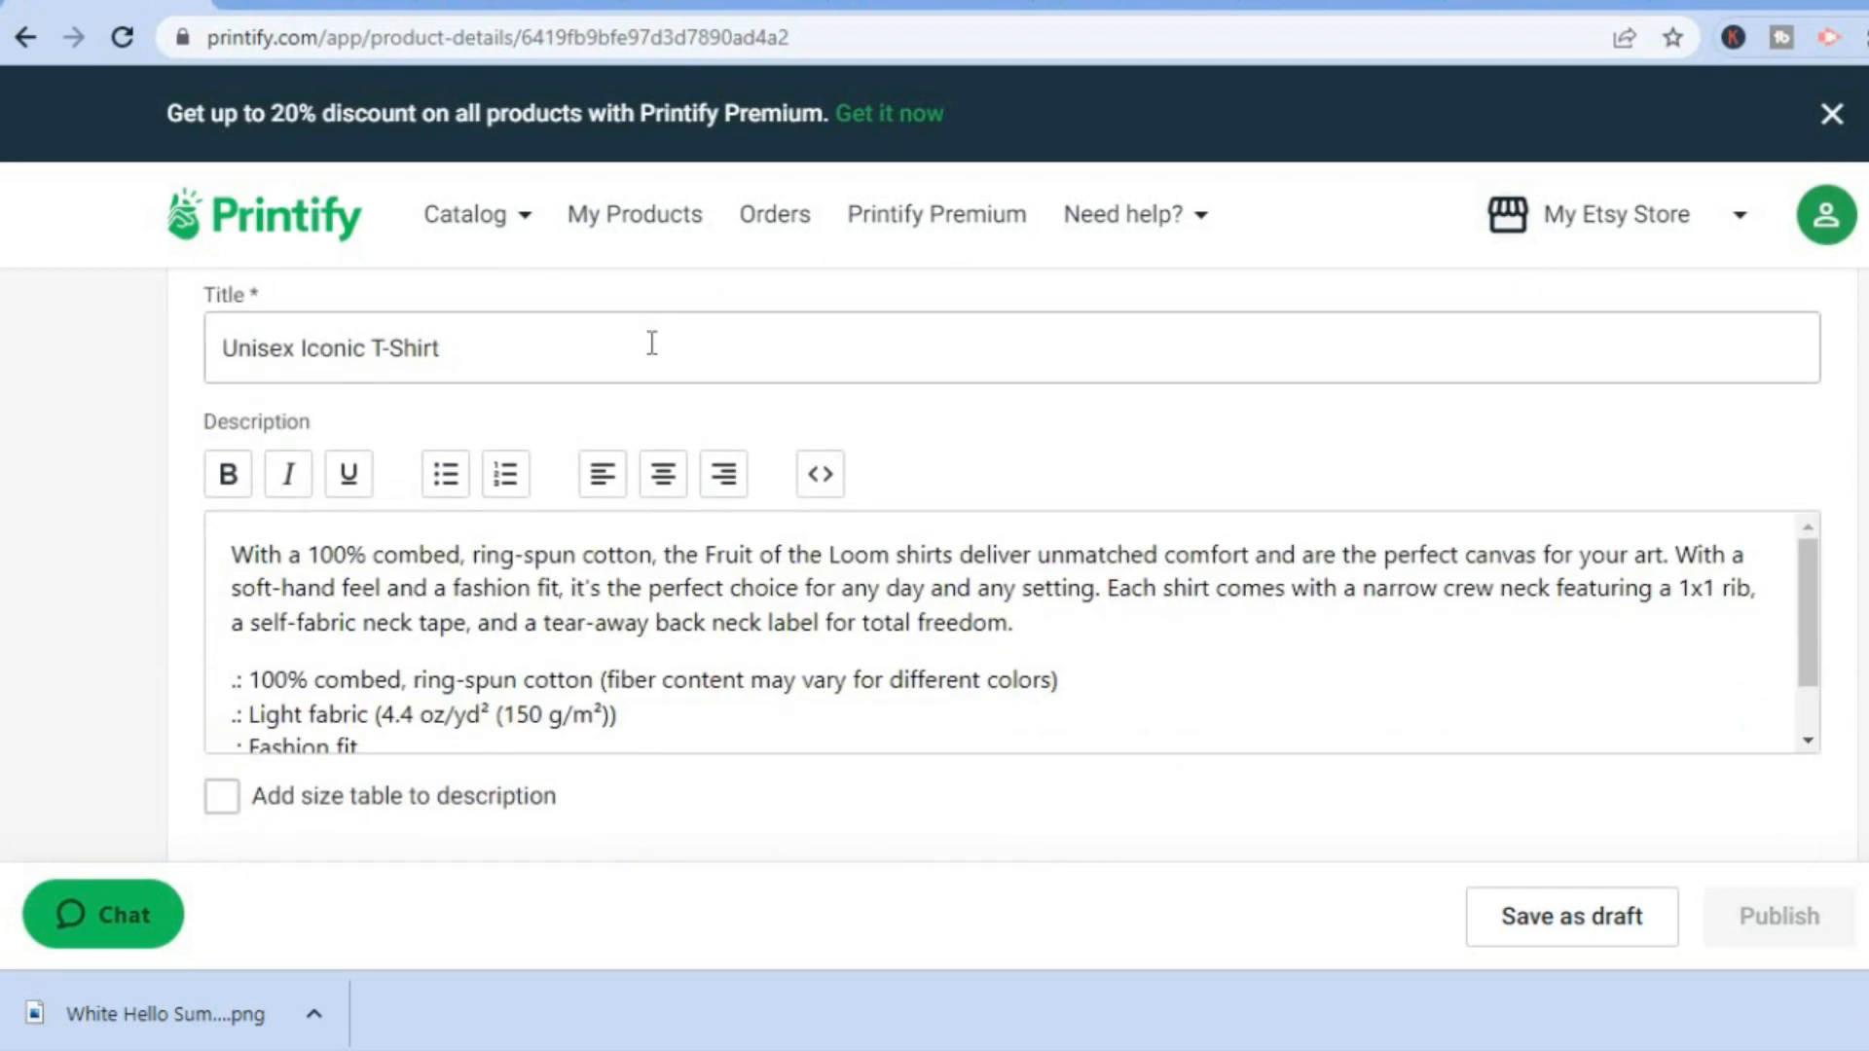
click(230, 803)
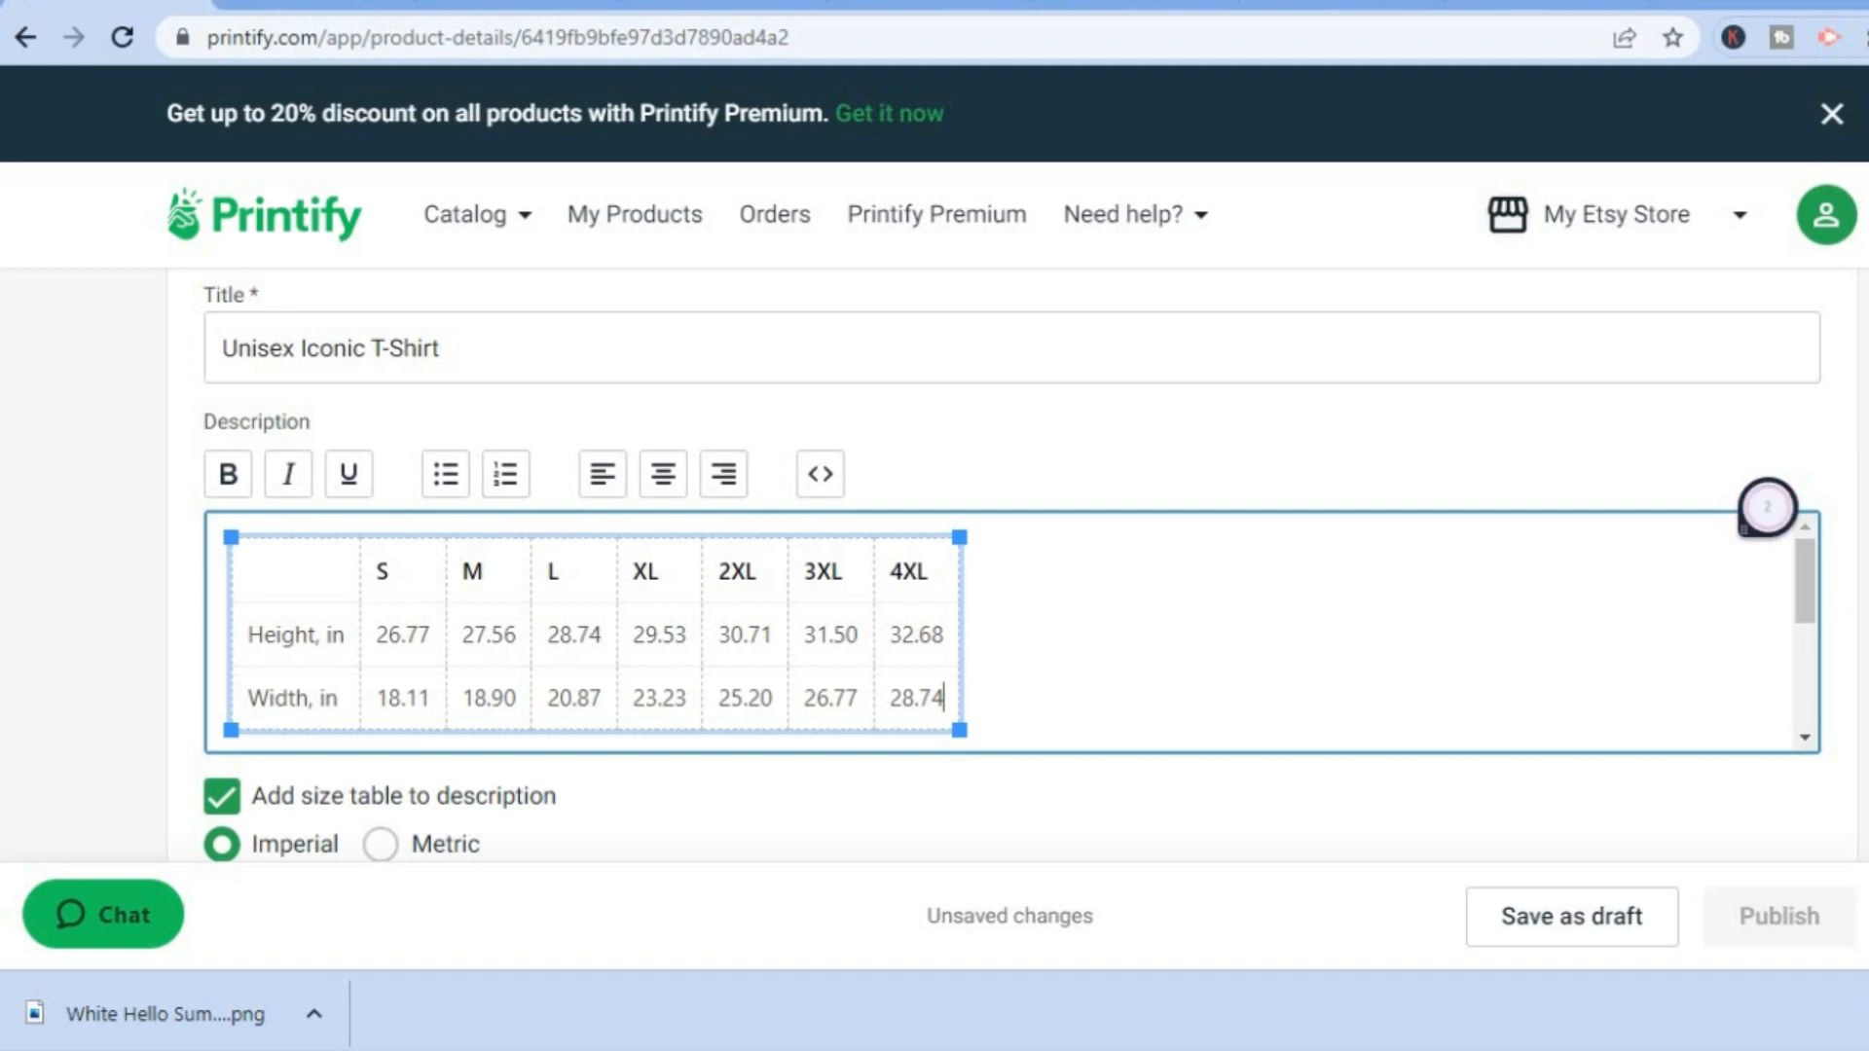
Select the white L, XL and 2XL variants in the pricing table and save the product as a draft.
scroll(1013, 564, up, 5)
scroll(1012, 564, up, 3)
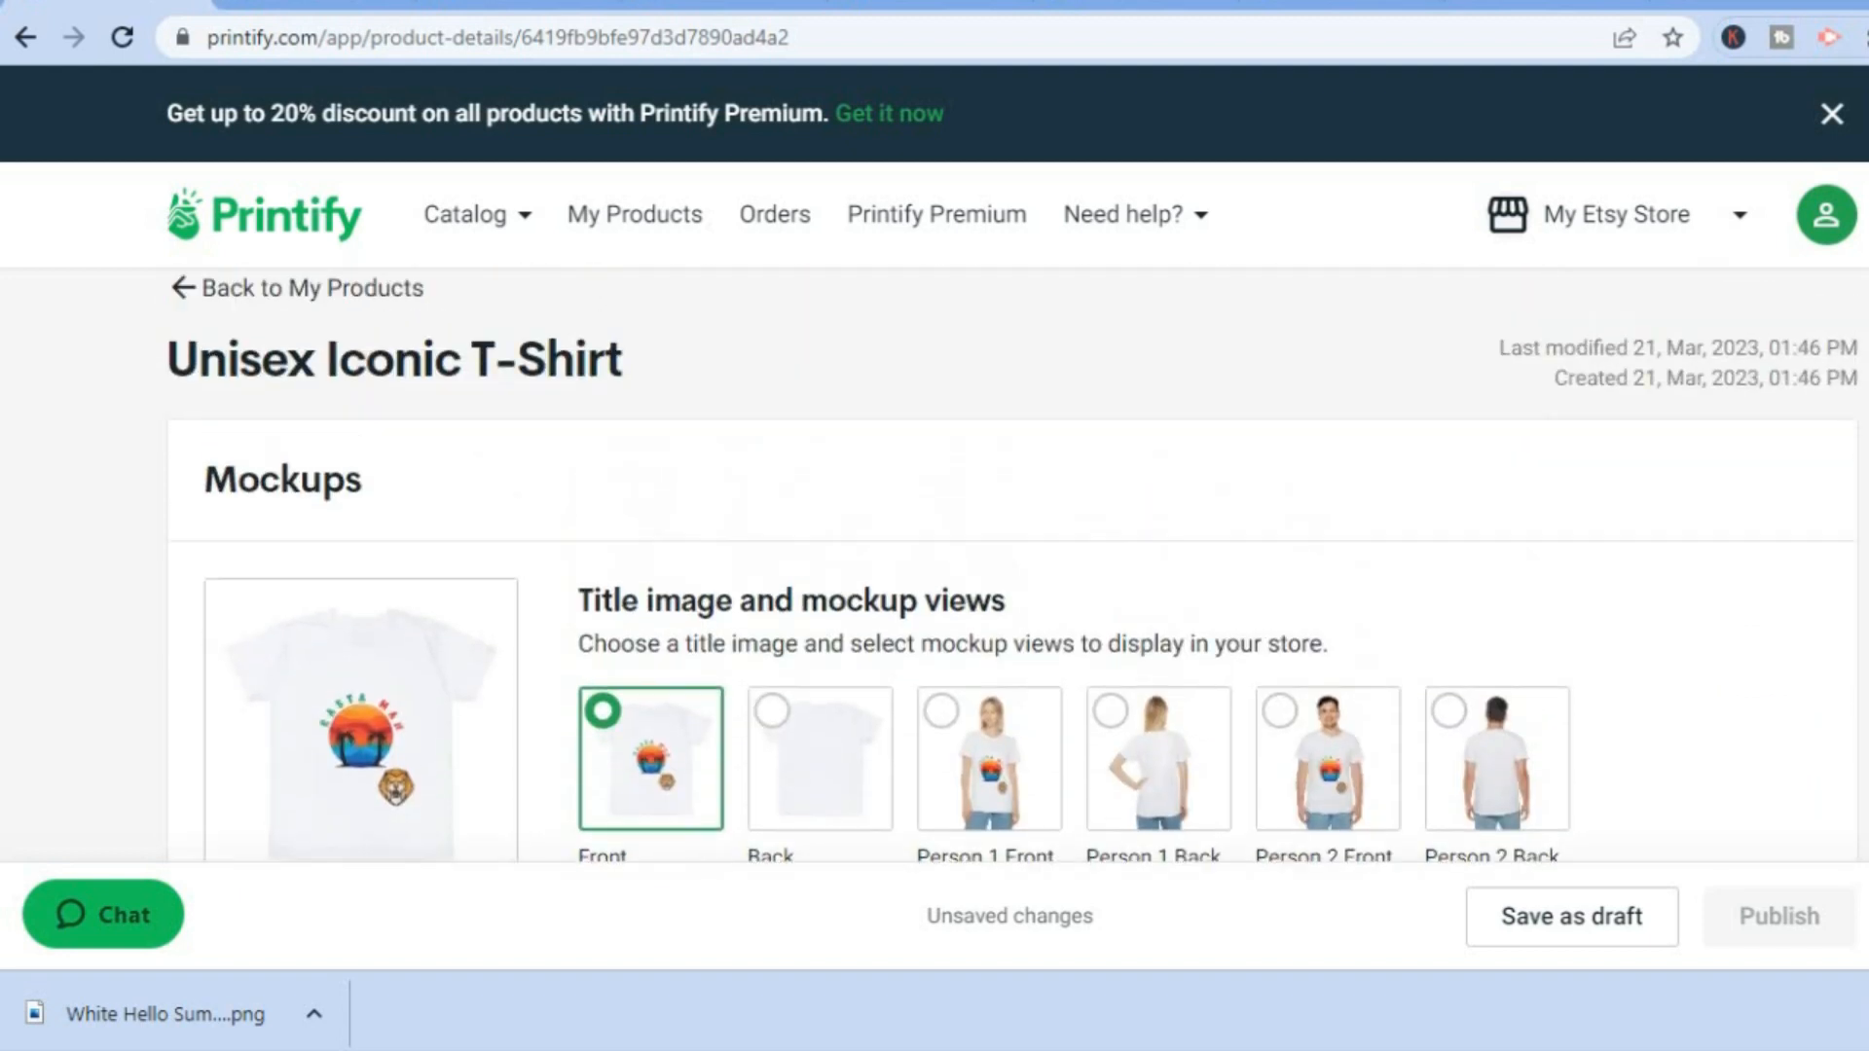
scroll(1012, 564, down, 3)
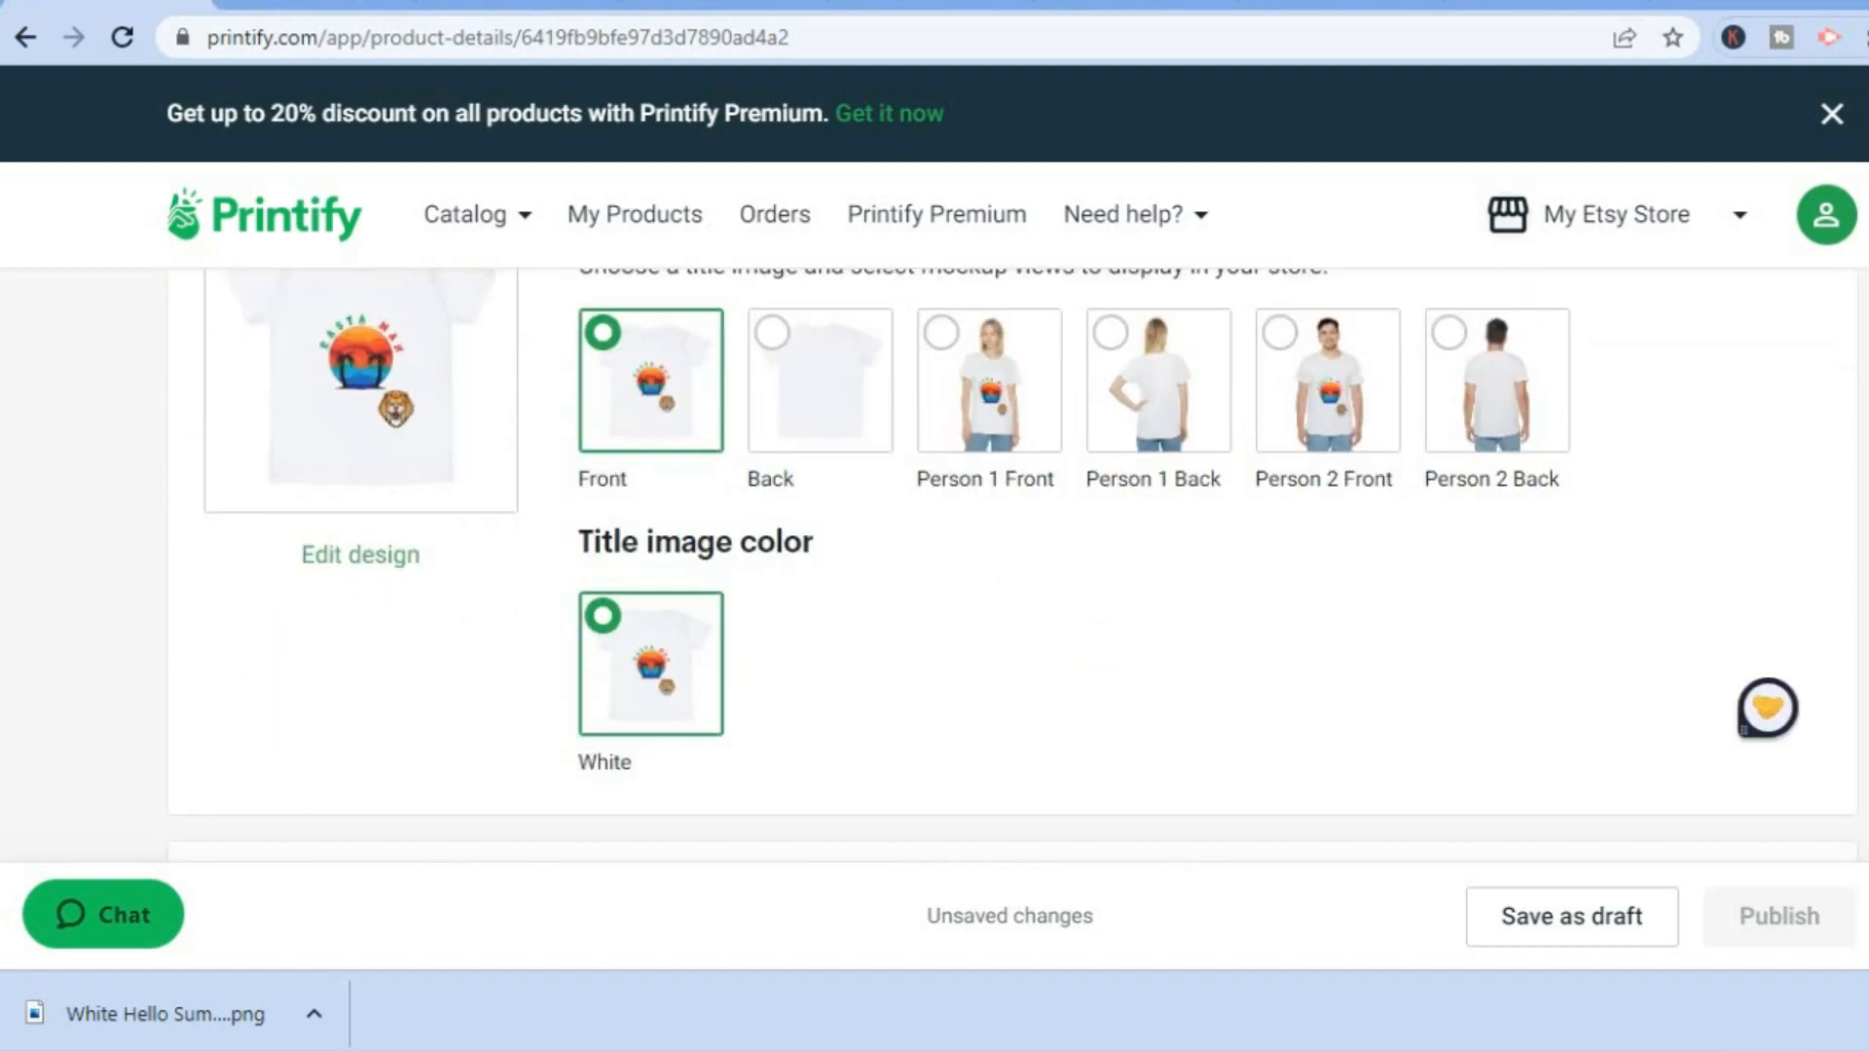
scroll(1012, 565, down, 4)
scroll(1766, 707, down, 2)
scroll(1013, 564, down, 4)
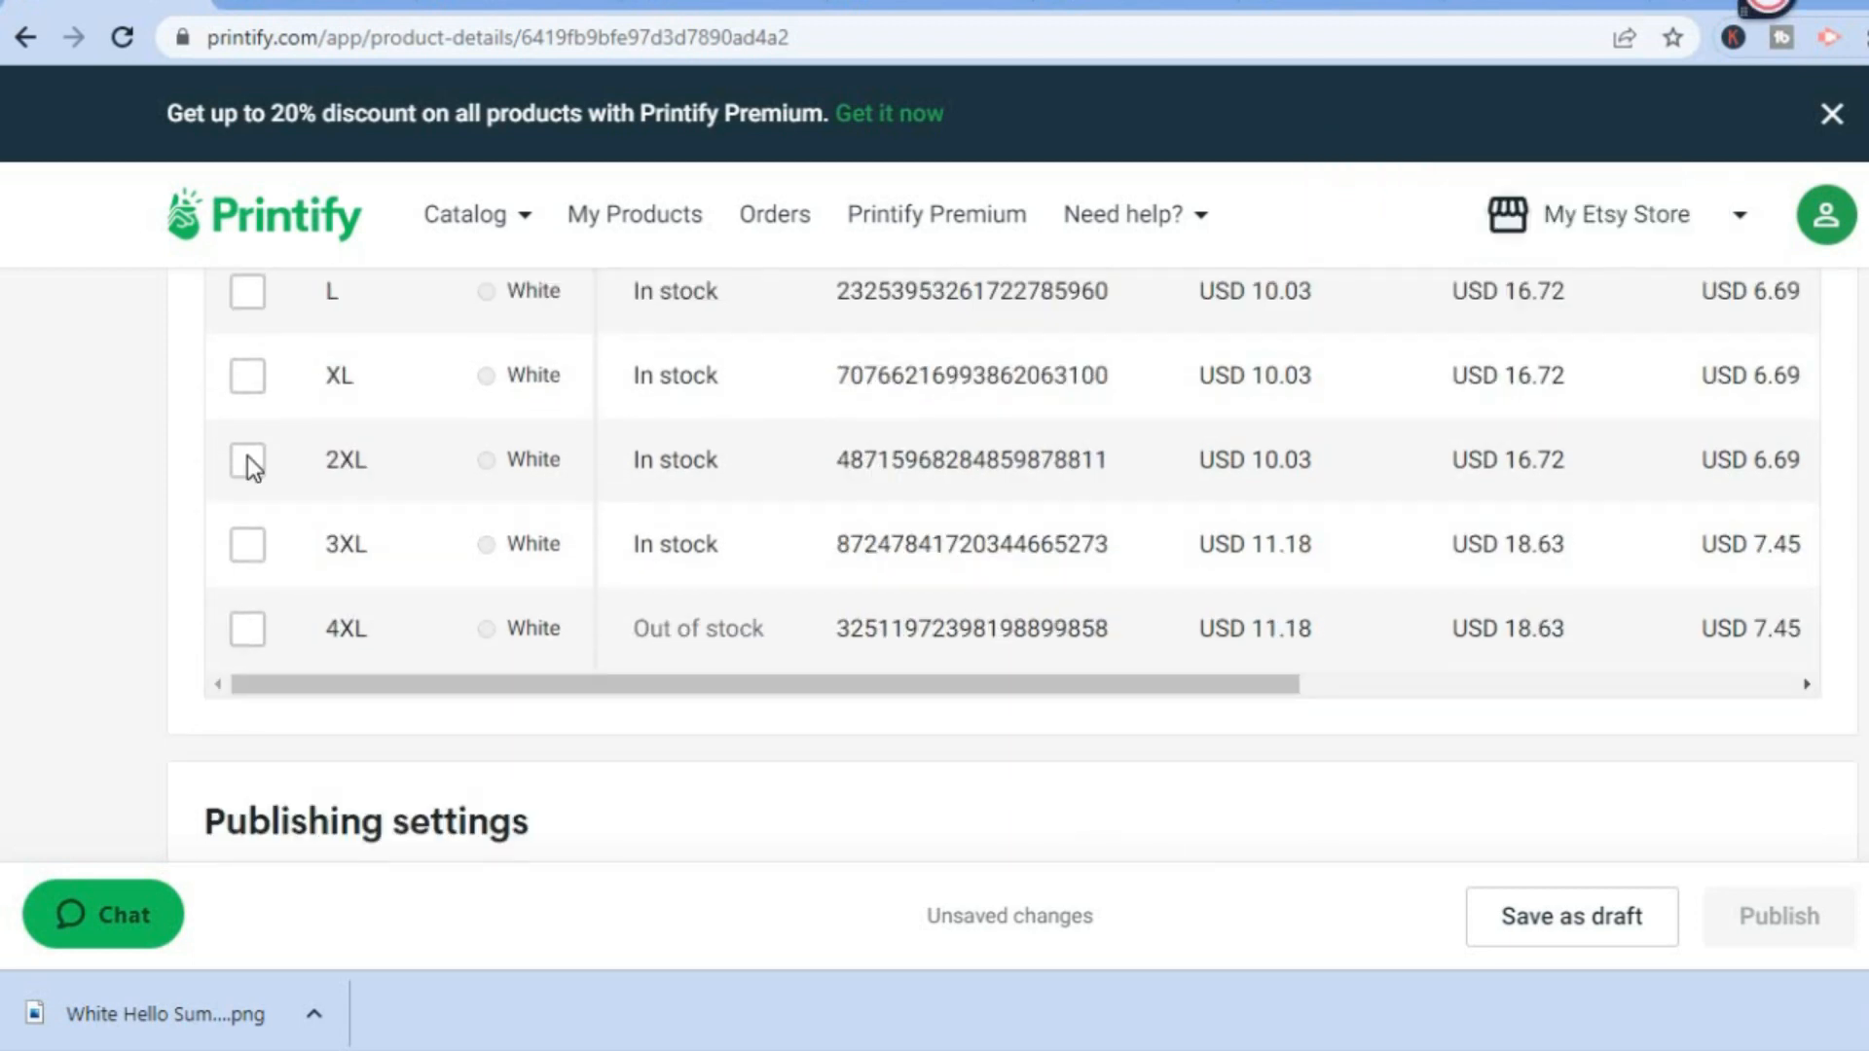
click(248, 301)
click(246, 379)
click(247, 465)
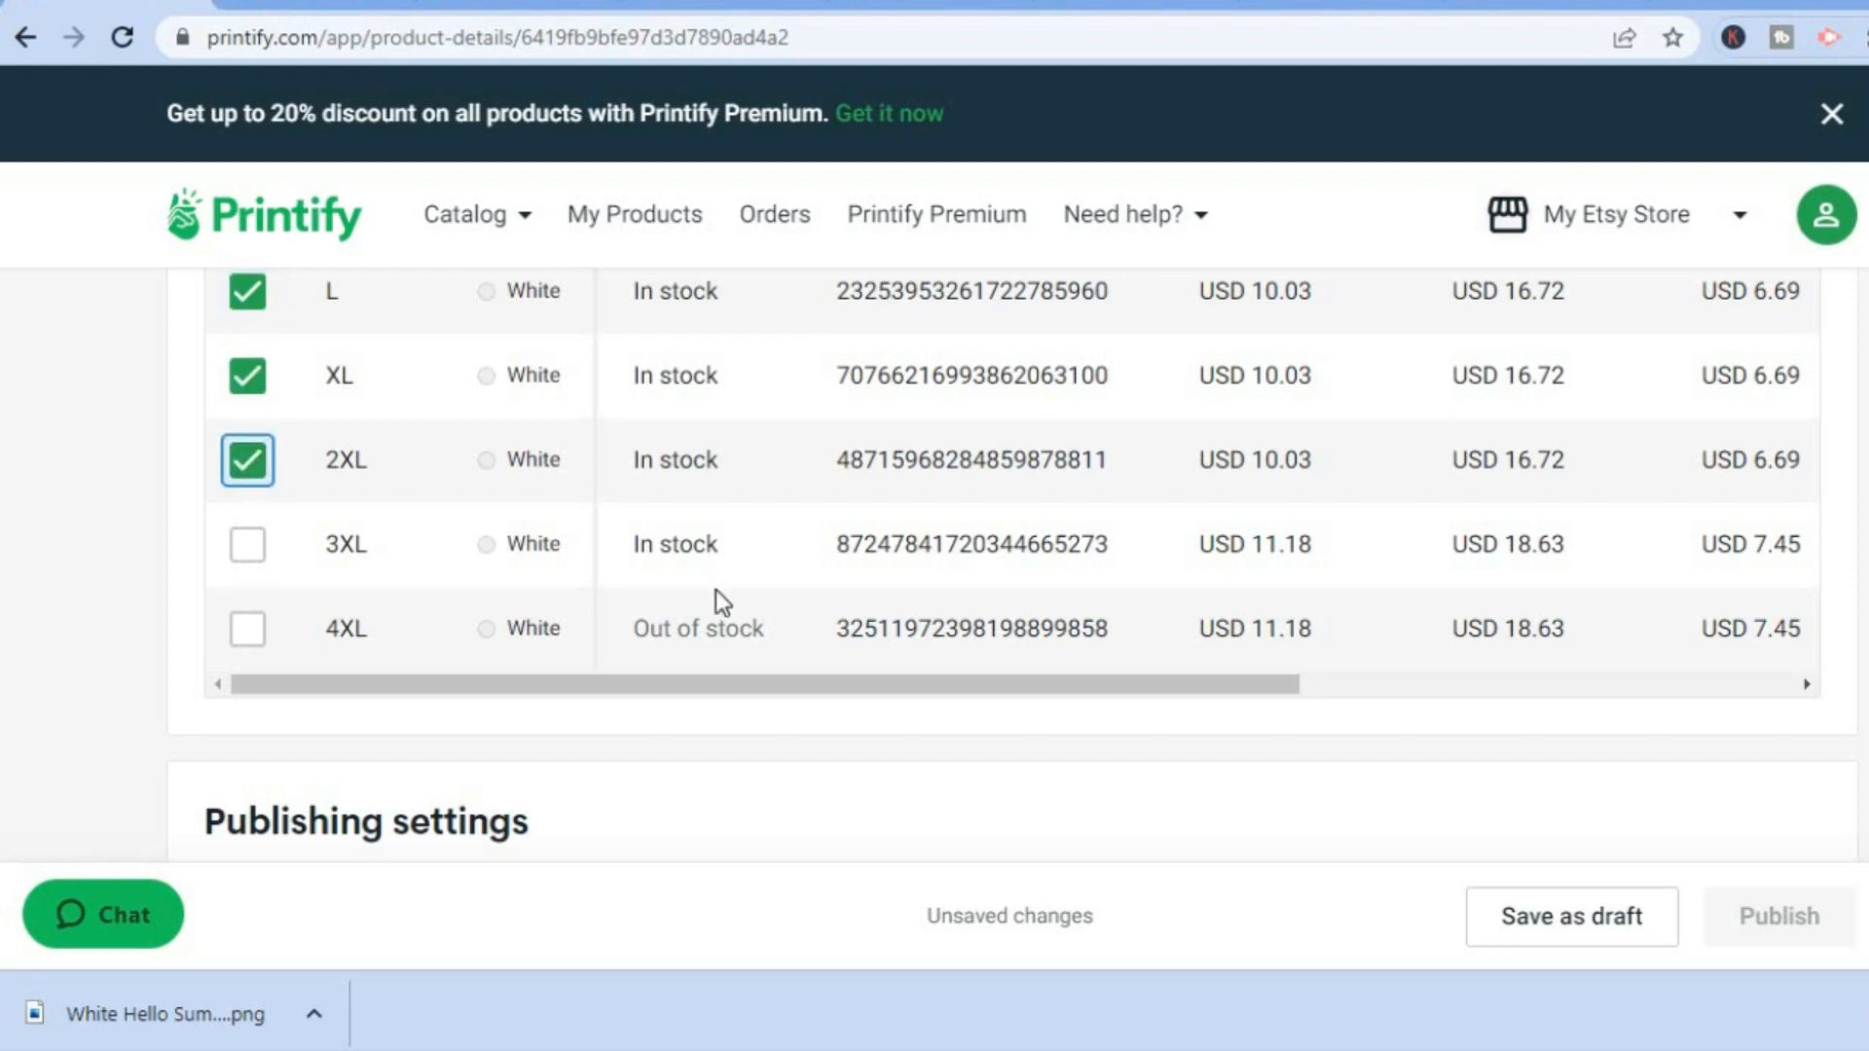
click(1616, 925)
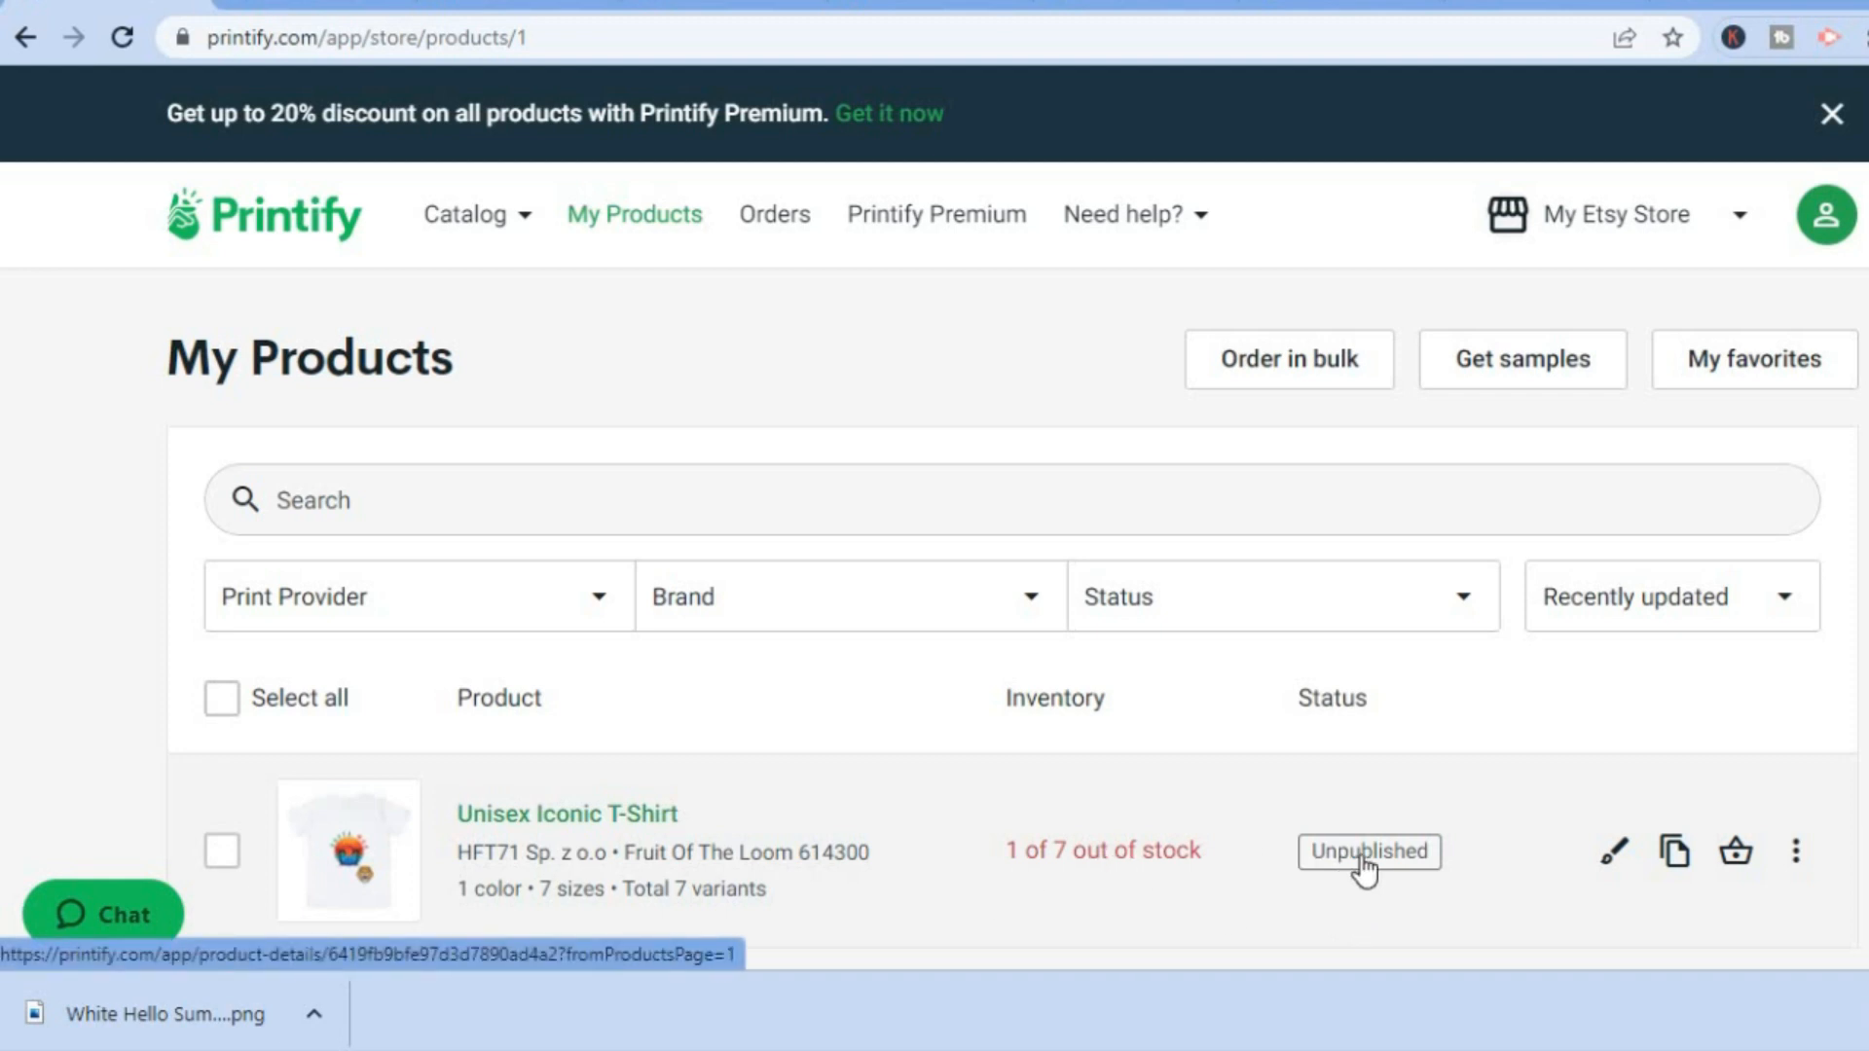
Reopen the unpublished T-shirt and, from its publishing settings, bring up the sales channel choices for the unconnected My Etsy Store.
click(1390, 856)
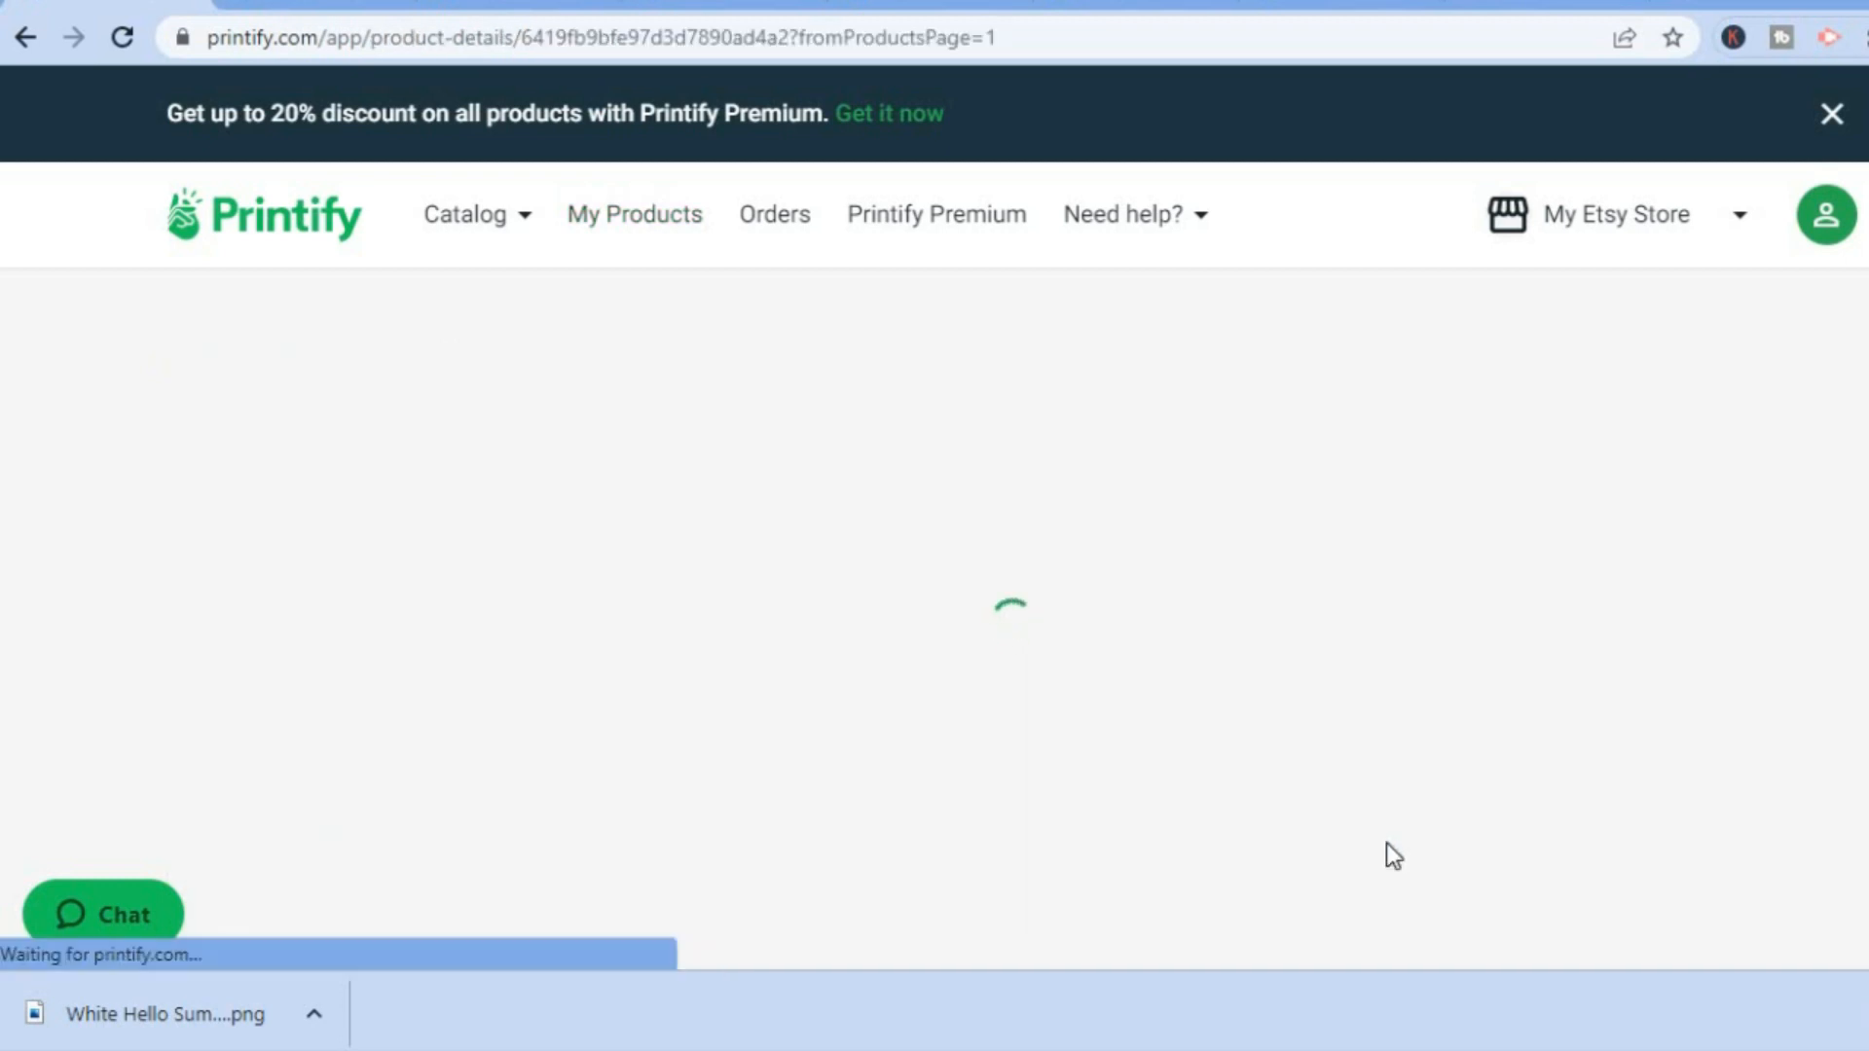
scroll(1386, 843, down, 10)
scroll(1386, 843, down, 1)
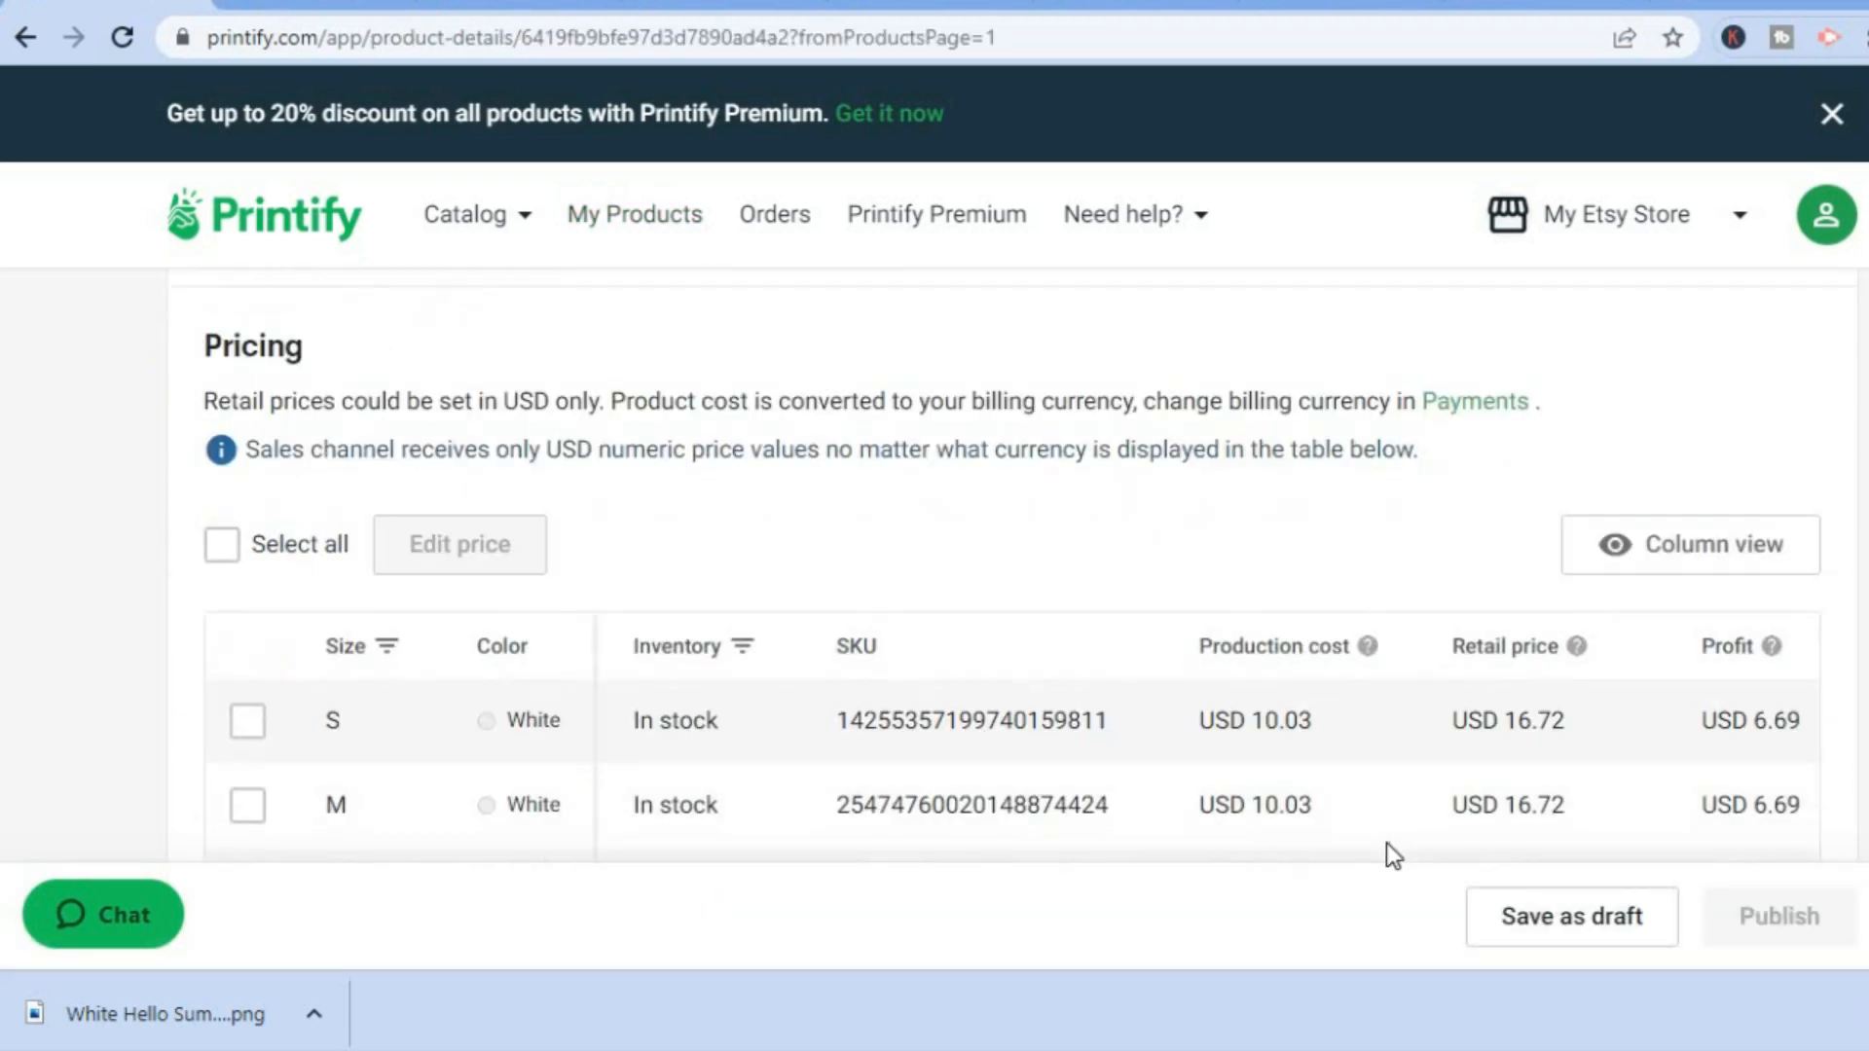
scroll(1012, 564, down, 5)
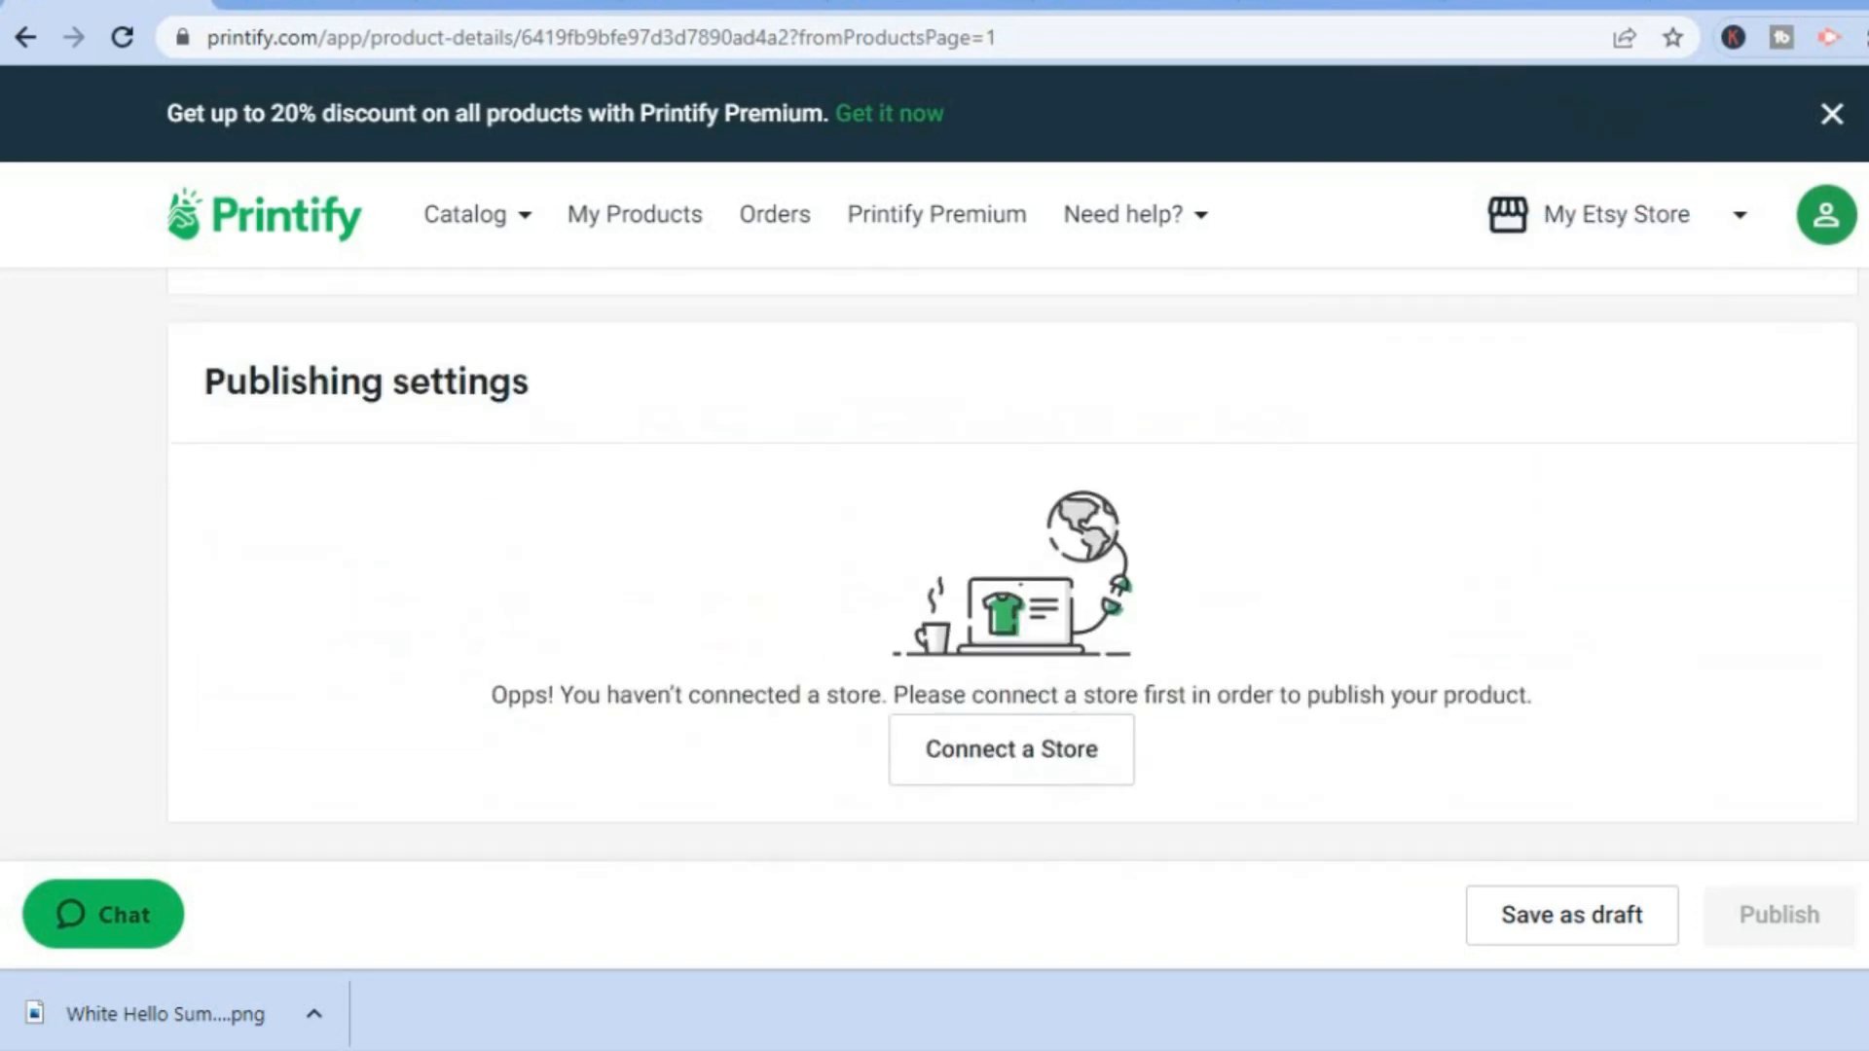
click(979, 768)
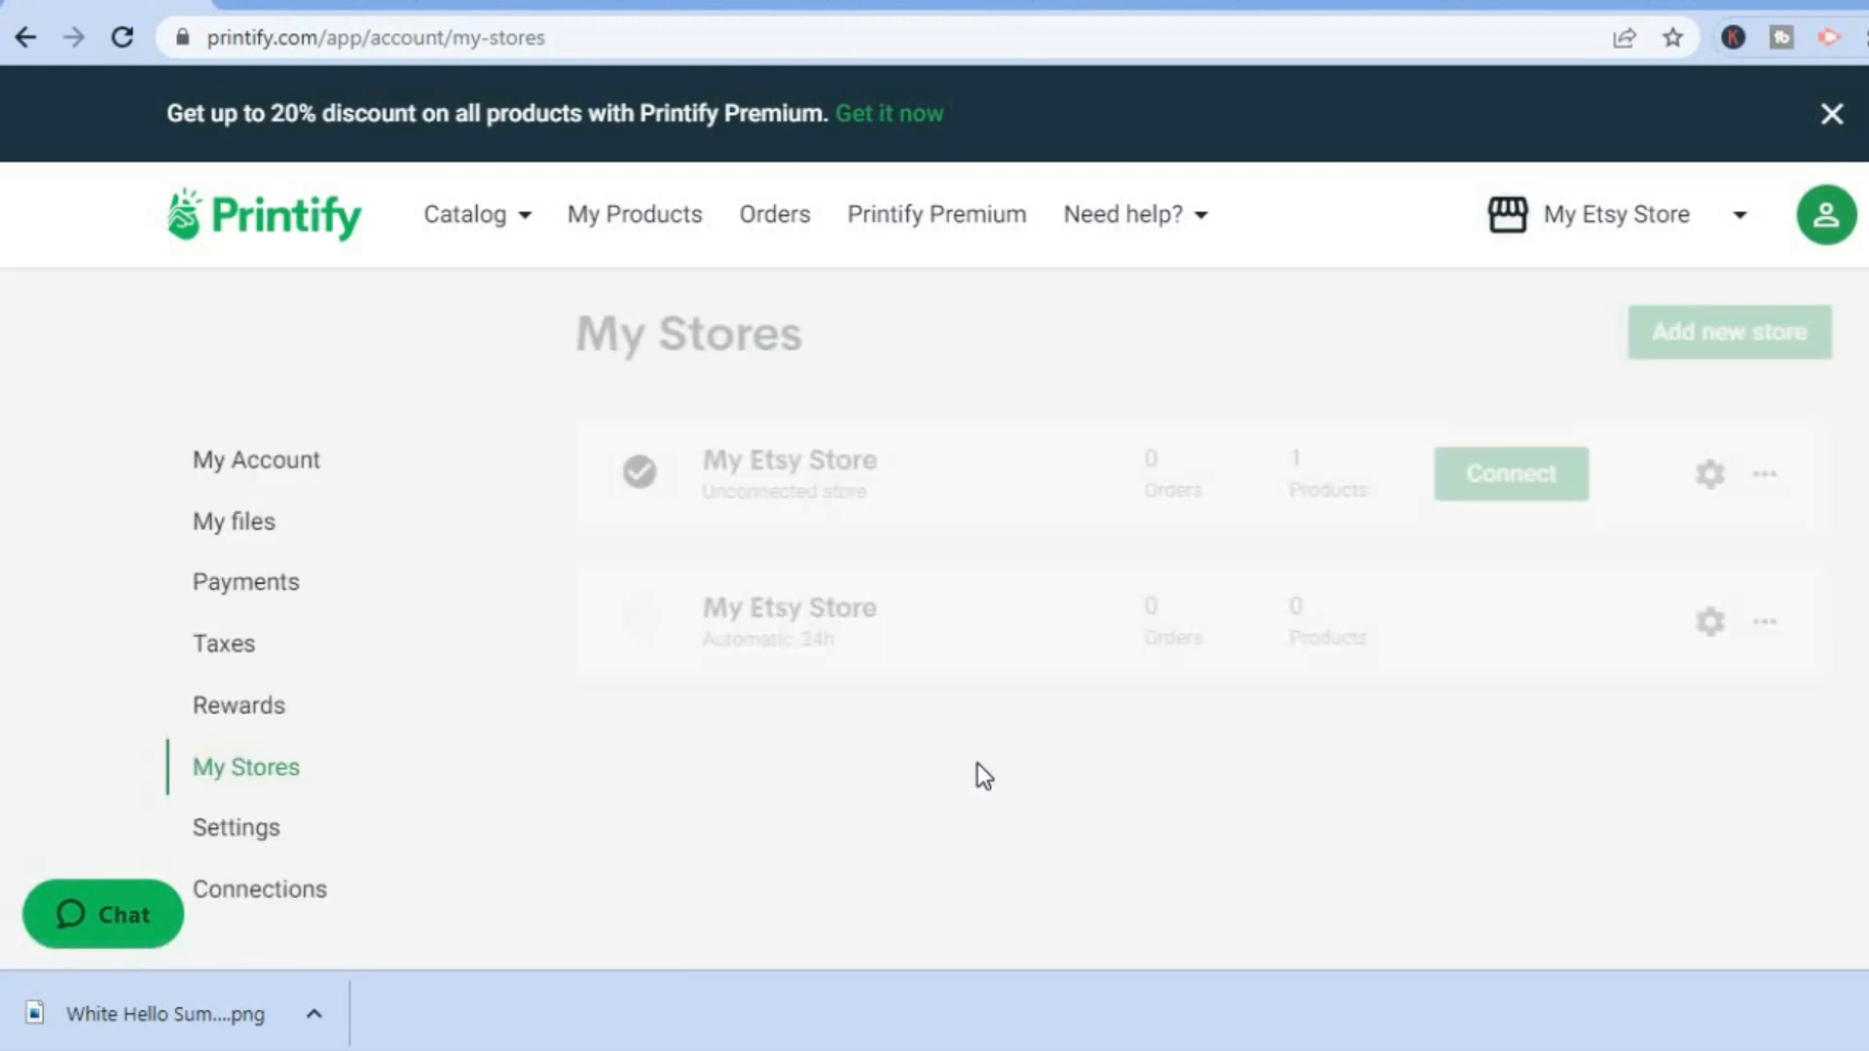
click(1498, 486)
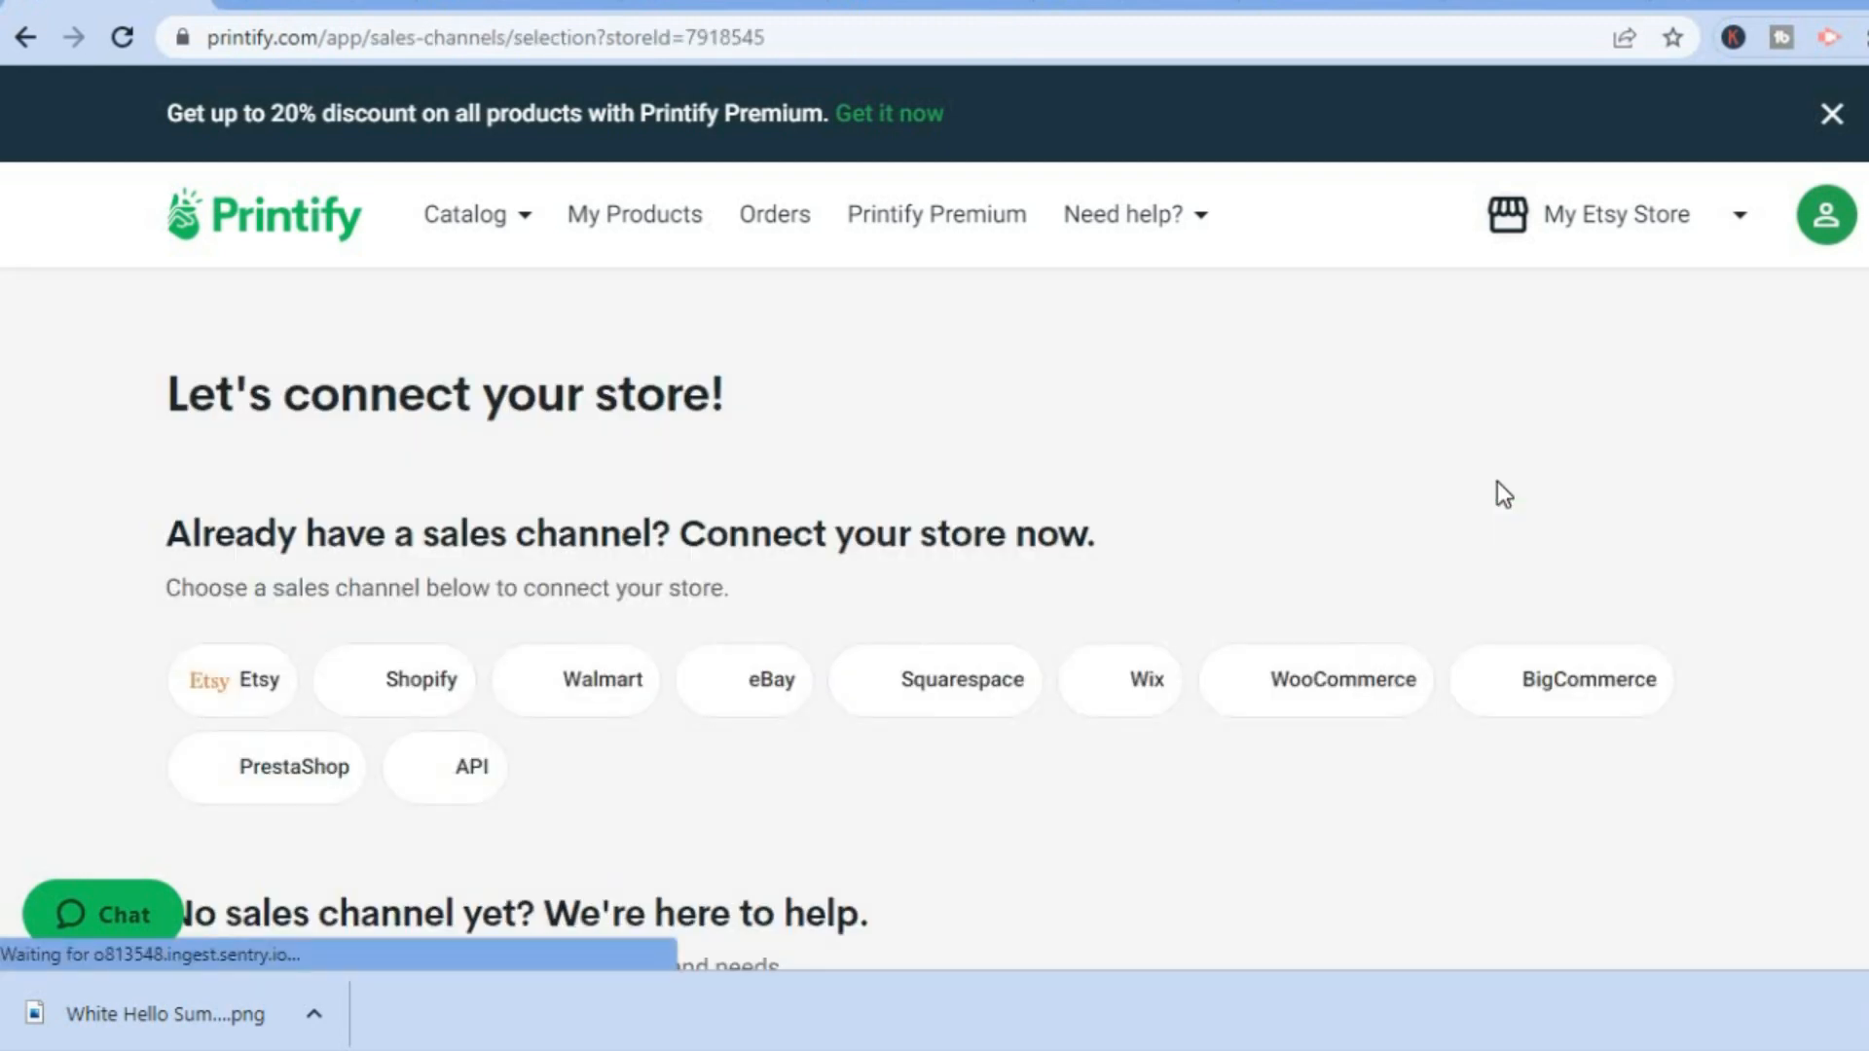
Choose Etsy as the sales channel to connect, and look over the new arrivals in Printify's product catalog.
click(216, 689)
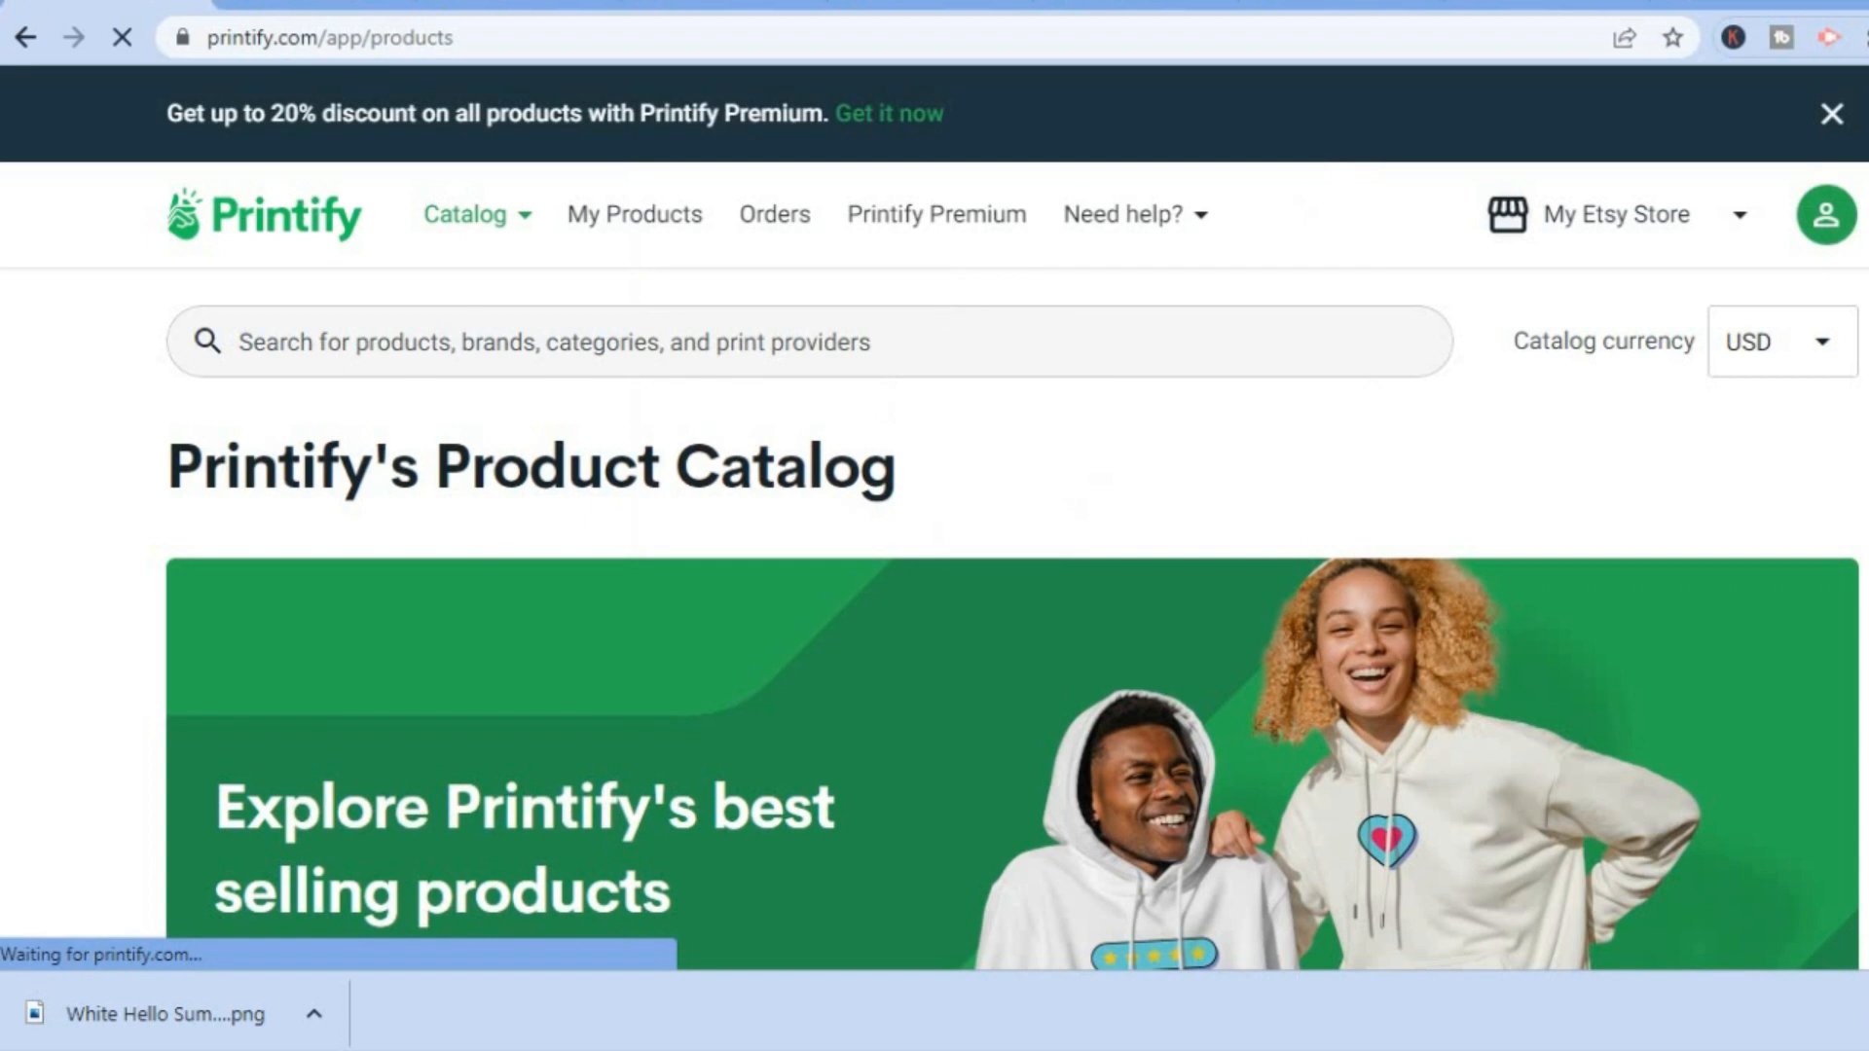
scroll(1012, 623, down, 5)
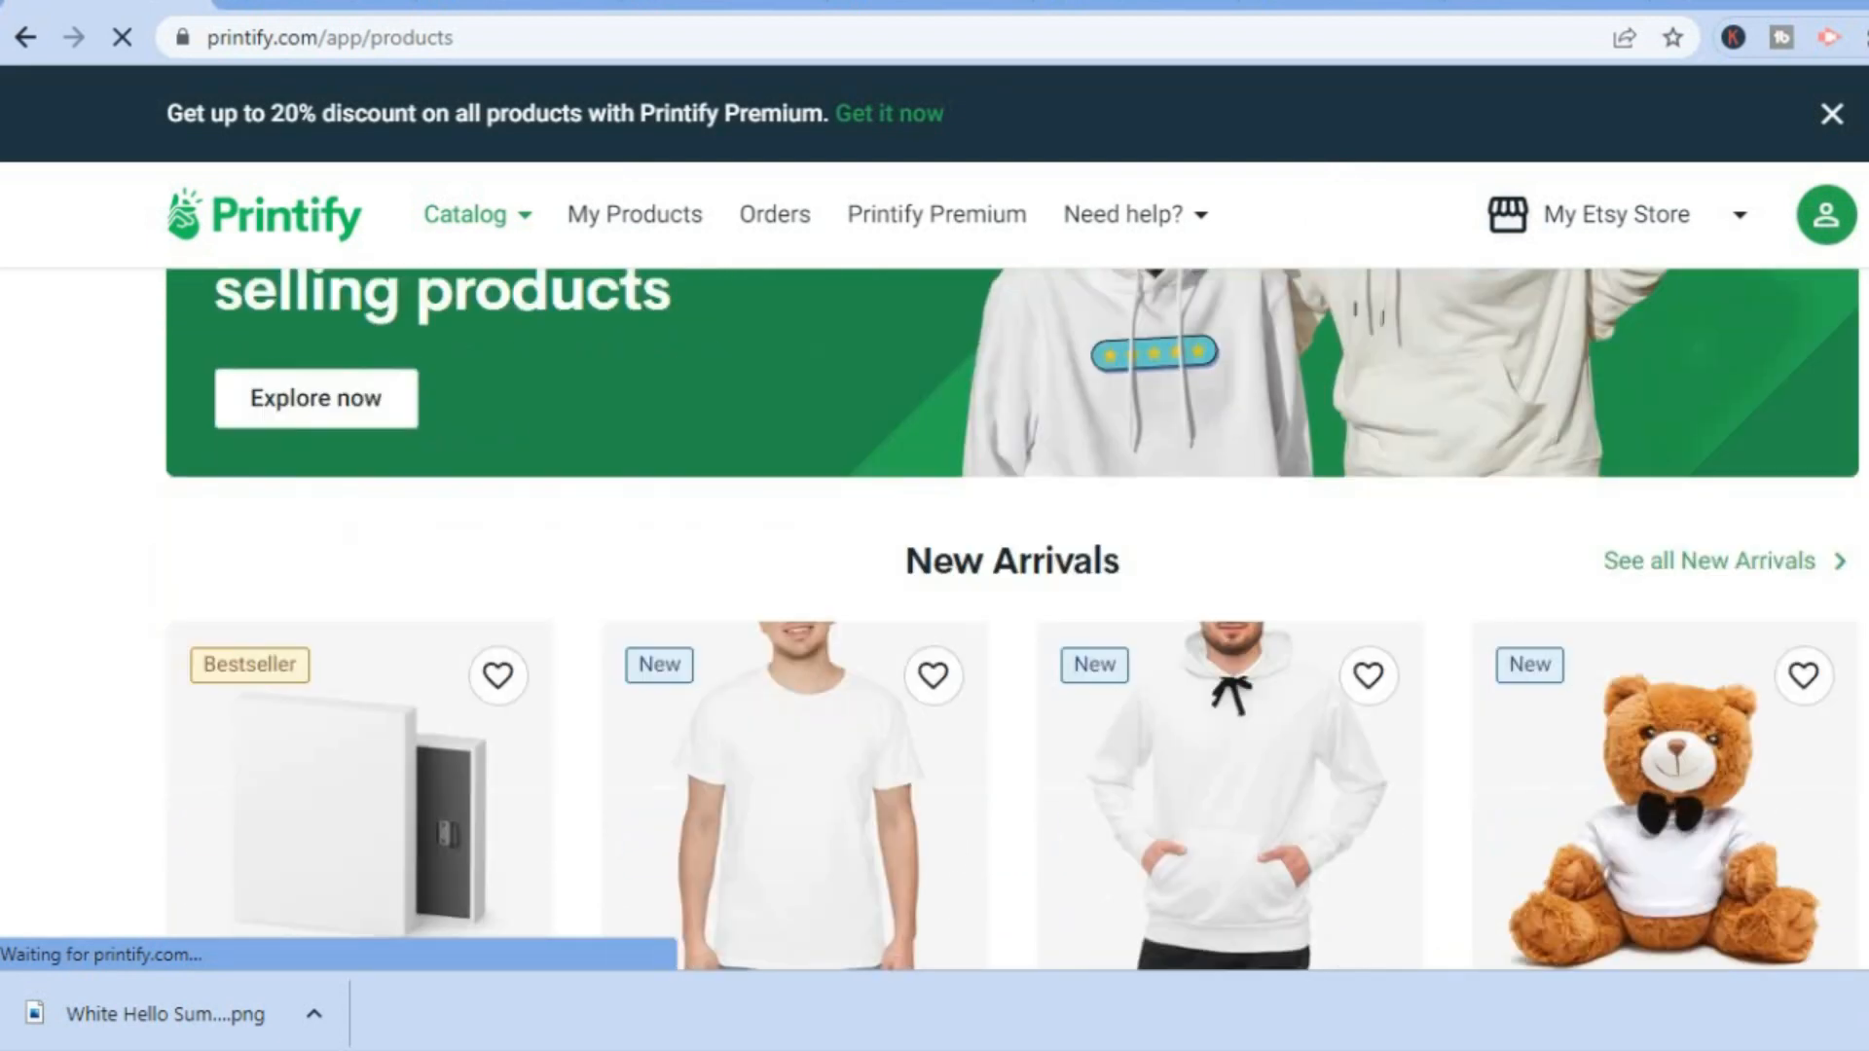
scroll(1012, 623, down, 5)
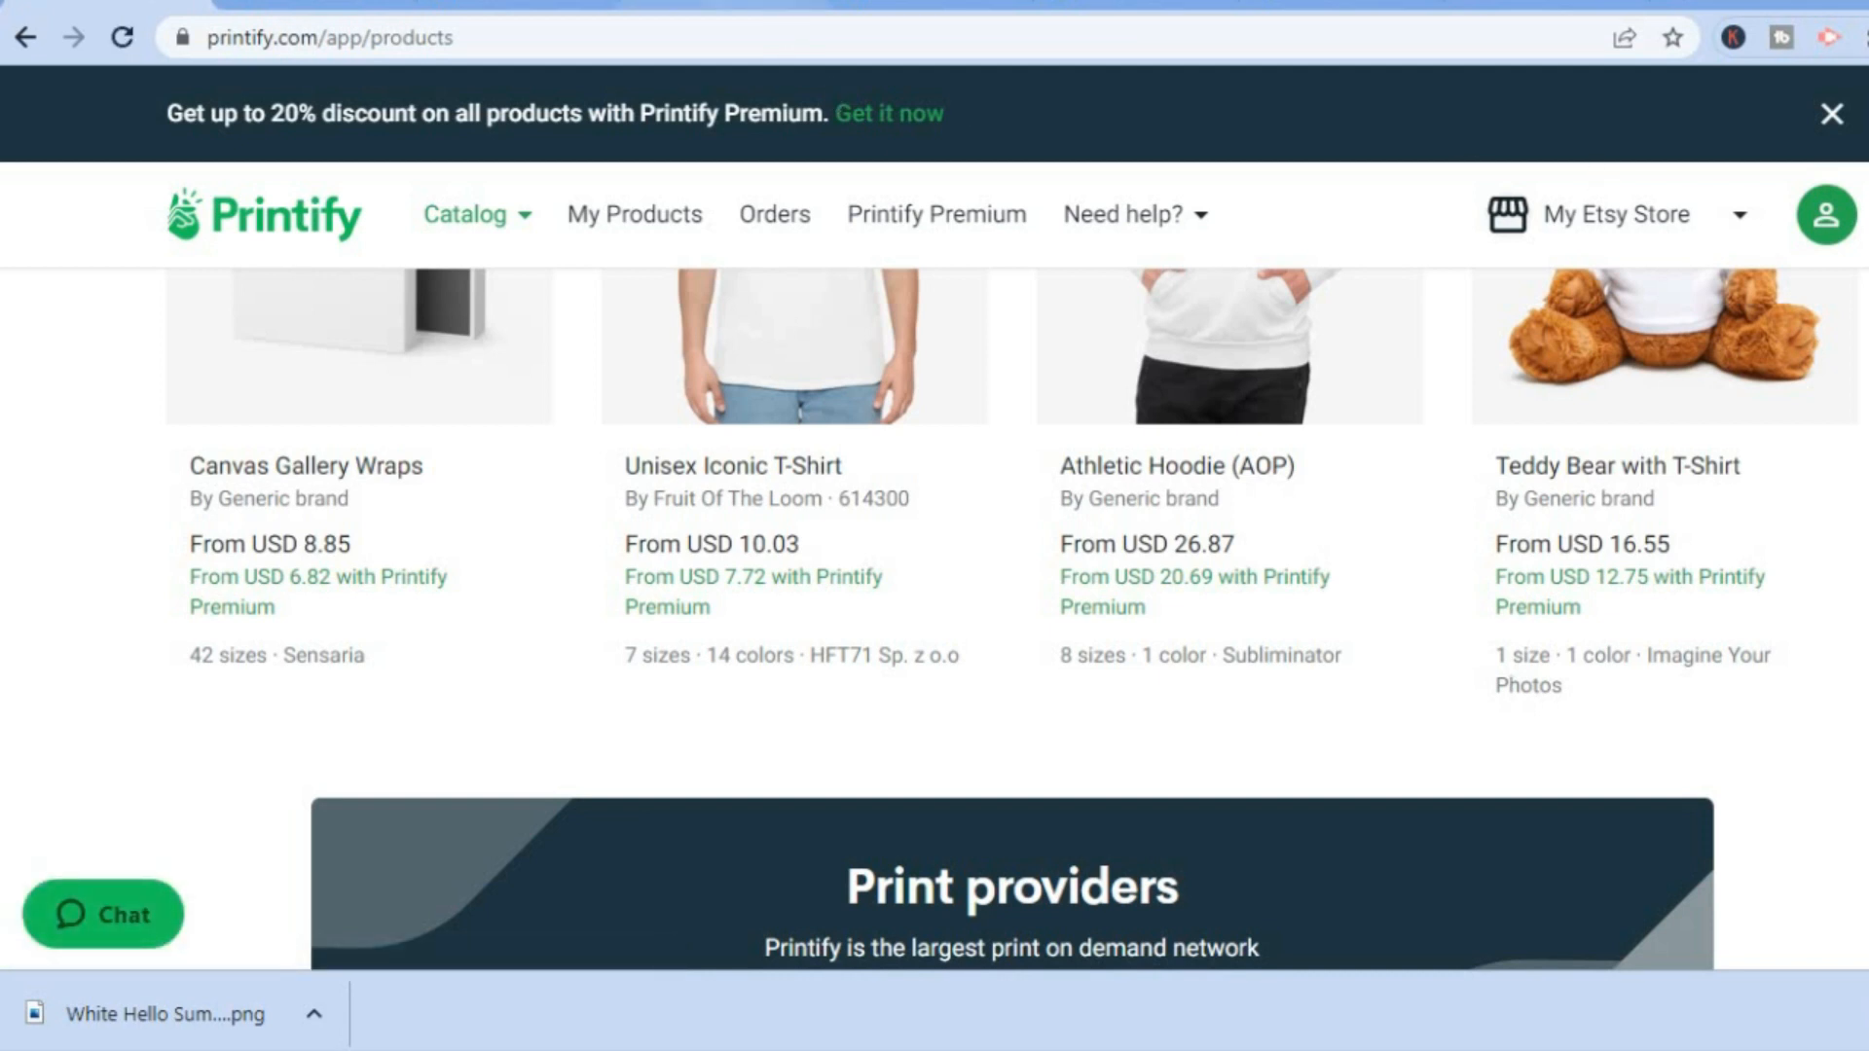
Switch to Canva and return from the White Hello Summer template to the retro T-shirt template results.
click(711, 5)
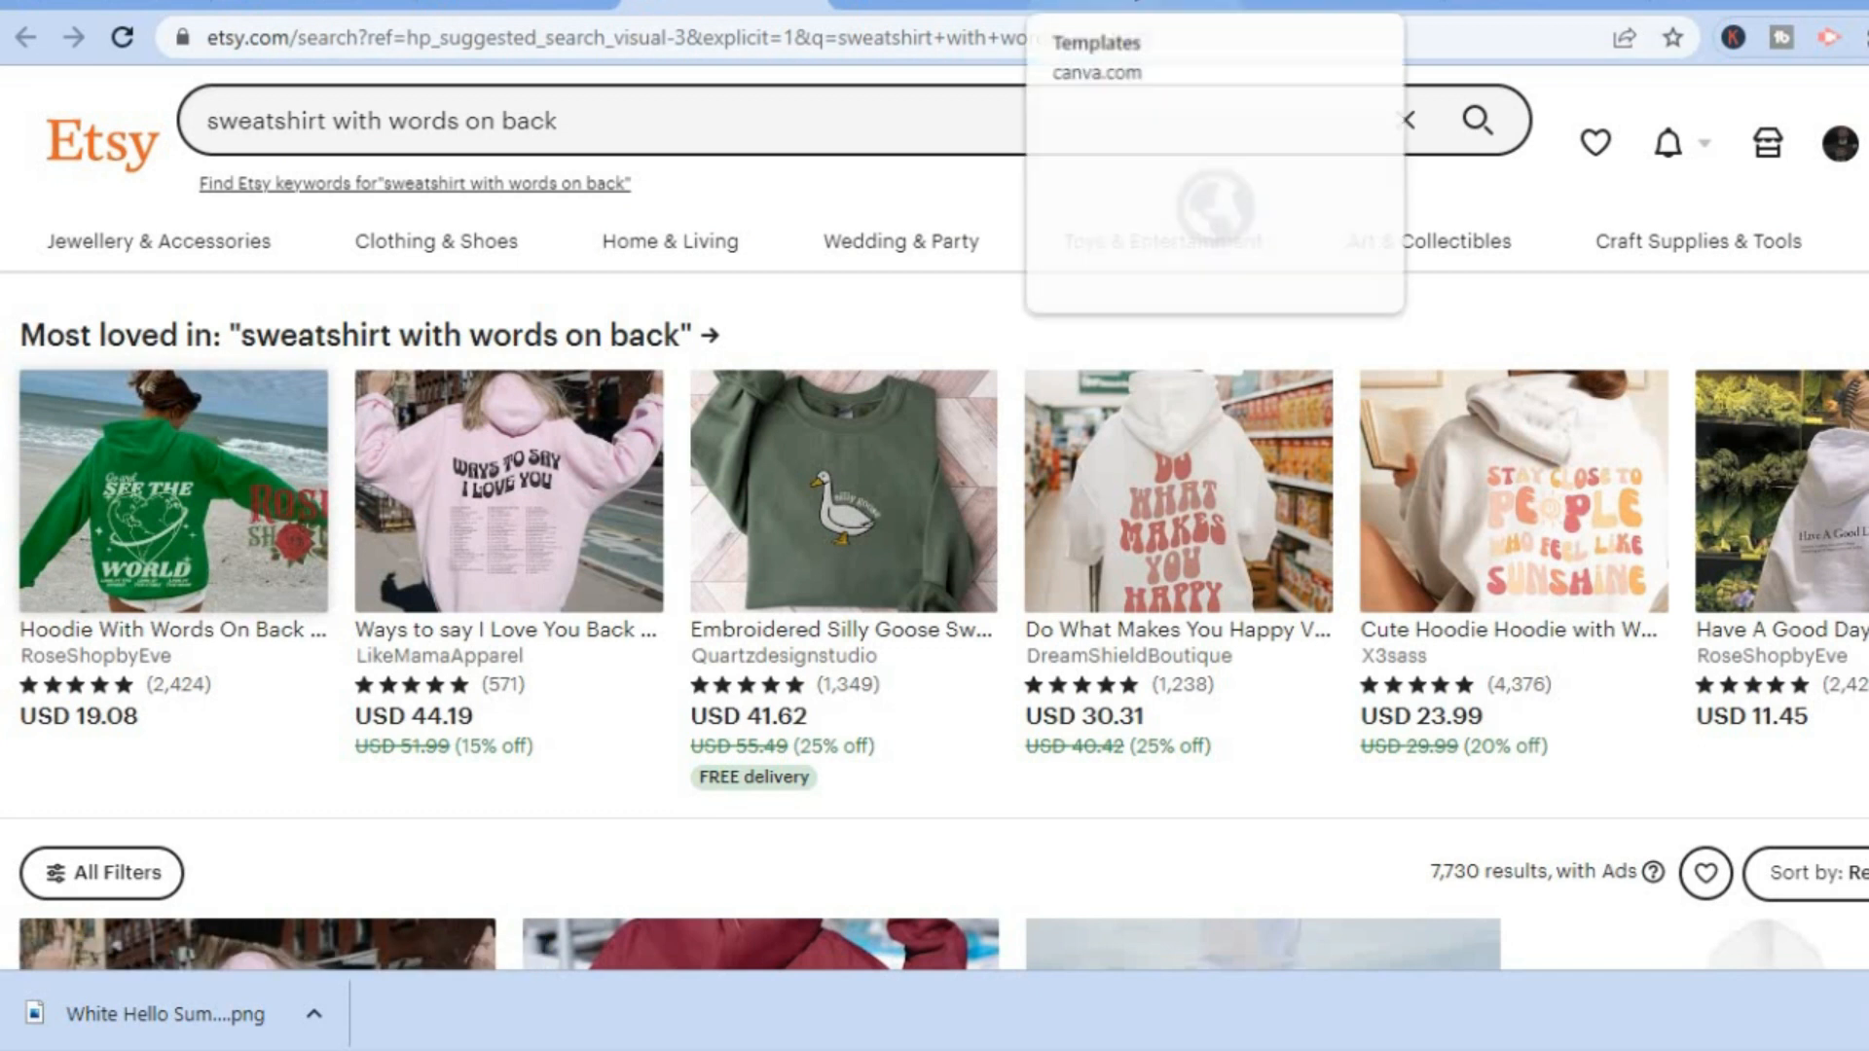
click(1134, 6)
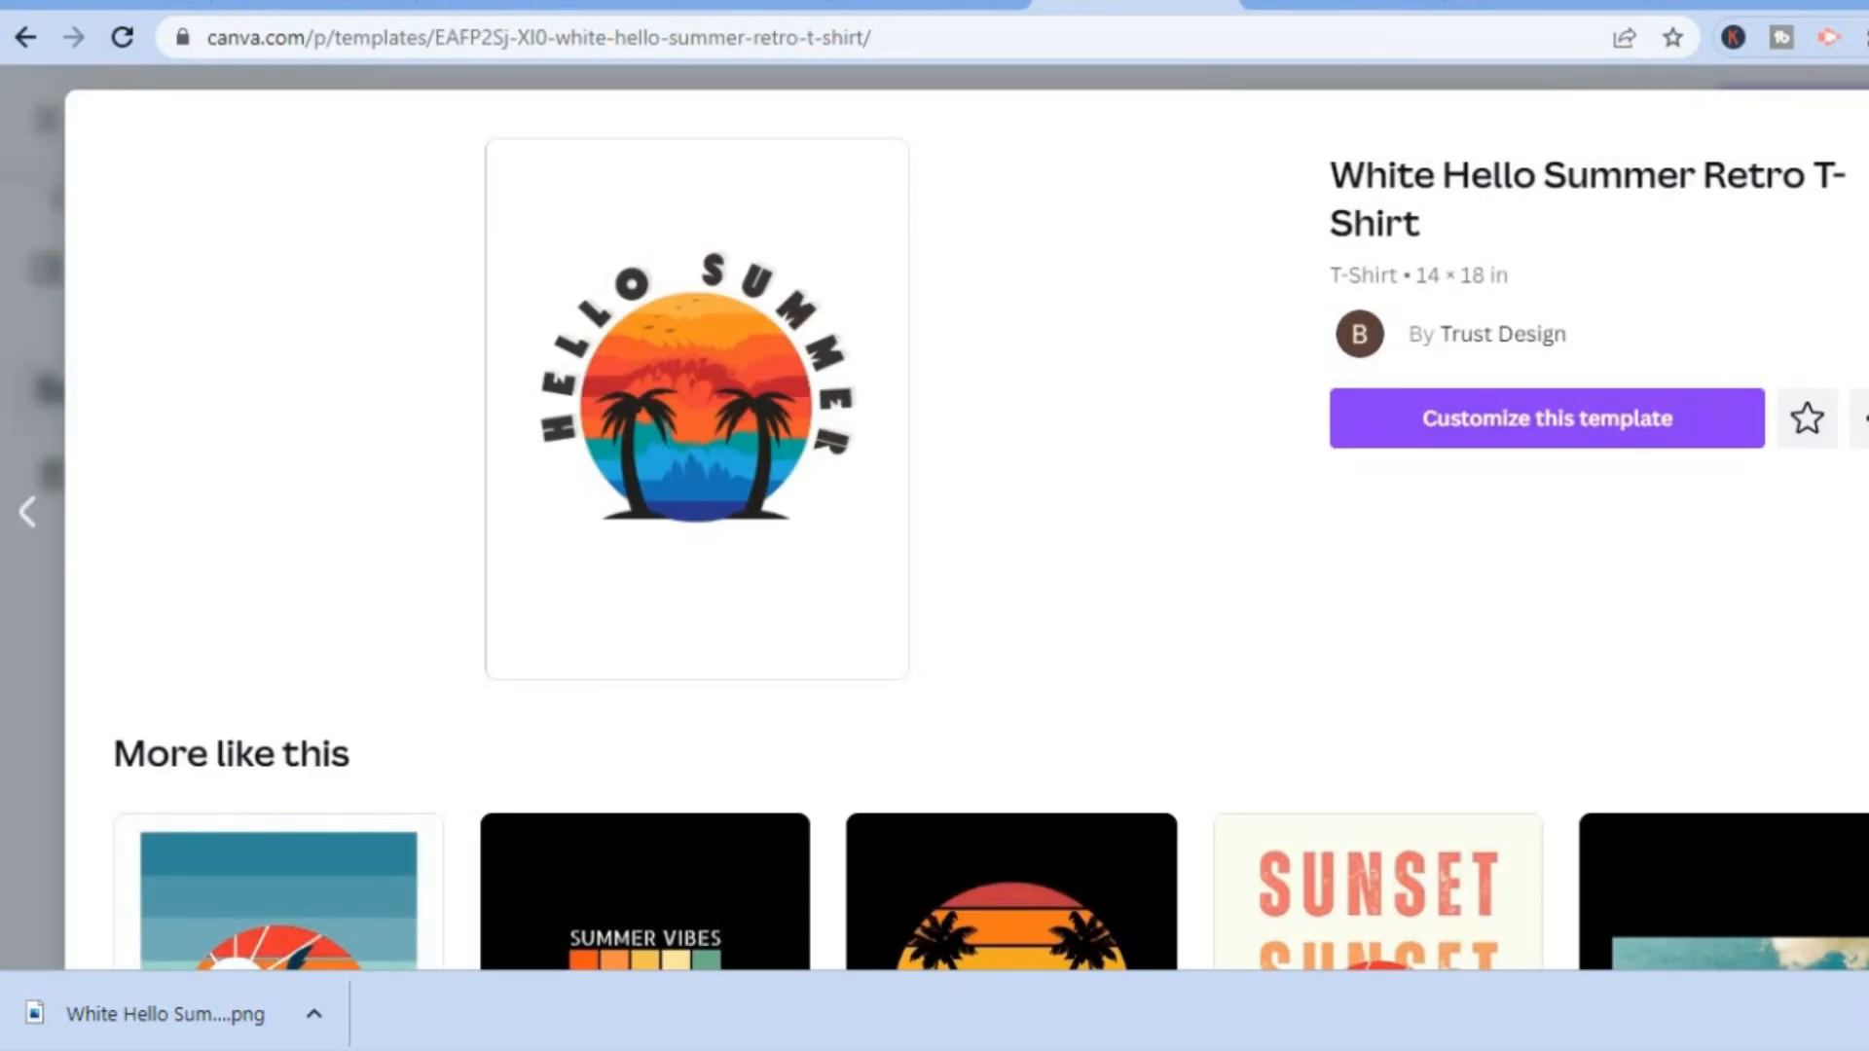
key(alt+Left)
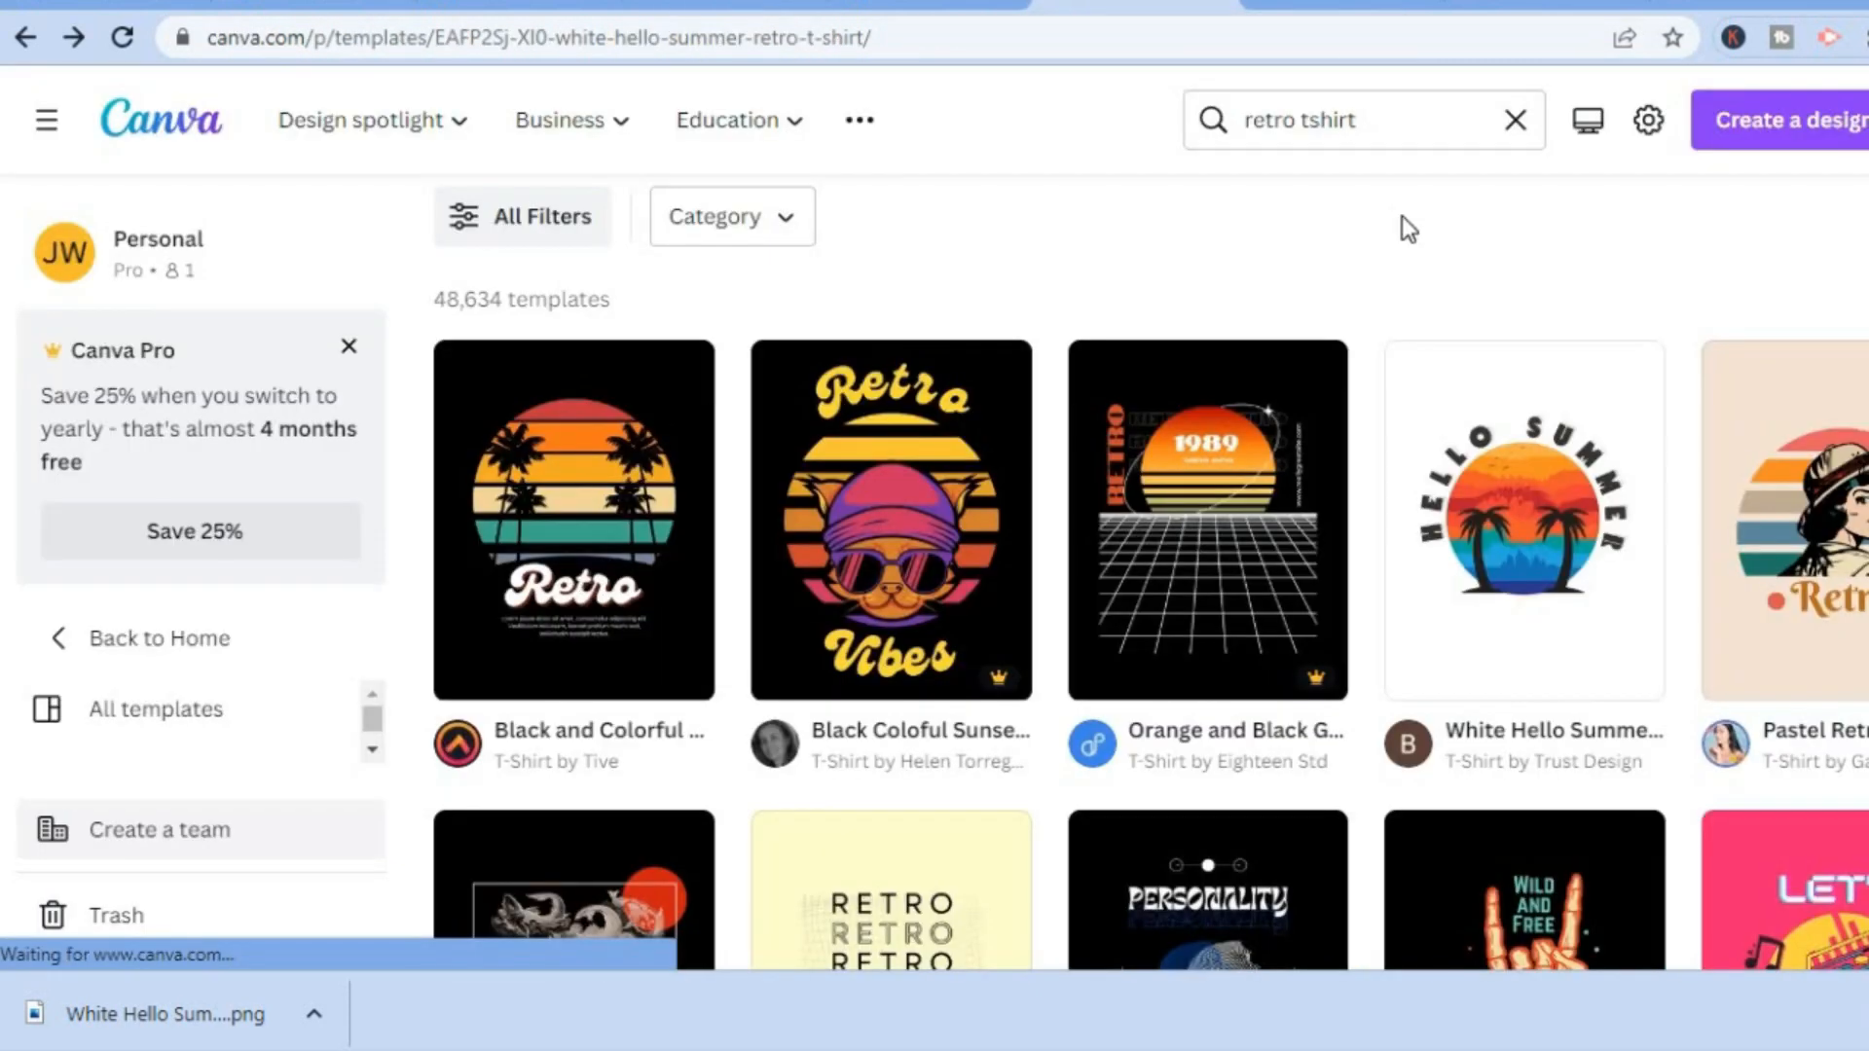
Search the Canva templates for "tshirt mockup".
click(1472, 124)
text(ts)
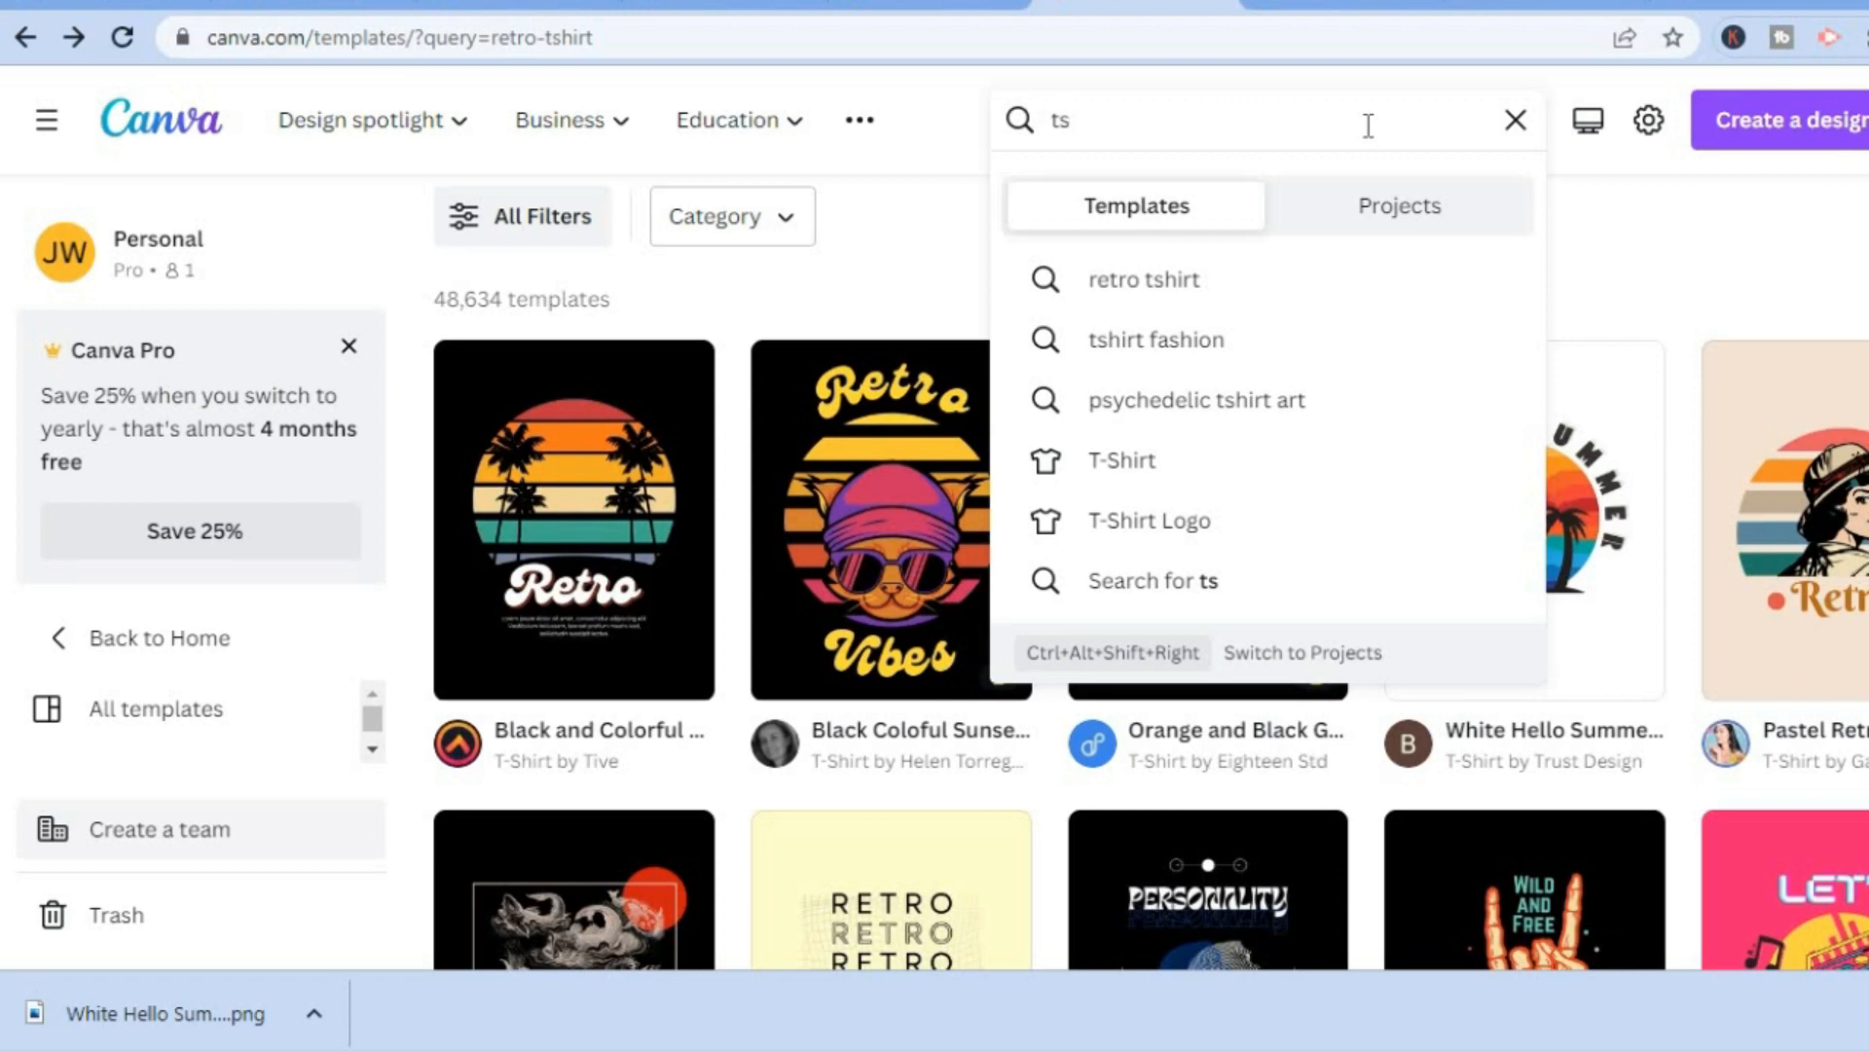
key(BackSpace)
text(ag)
key(BackSpace)
key(BackSpace)
text(shi)
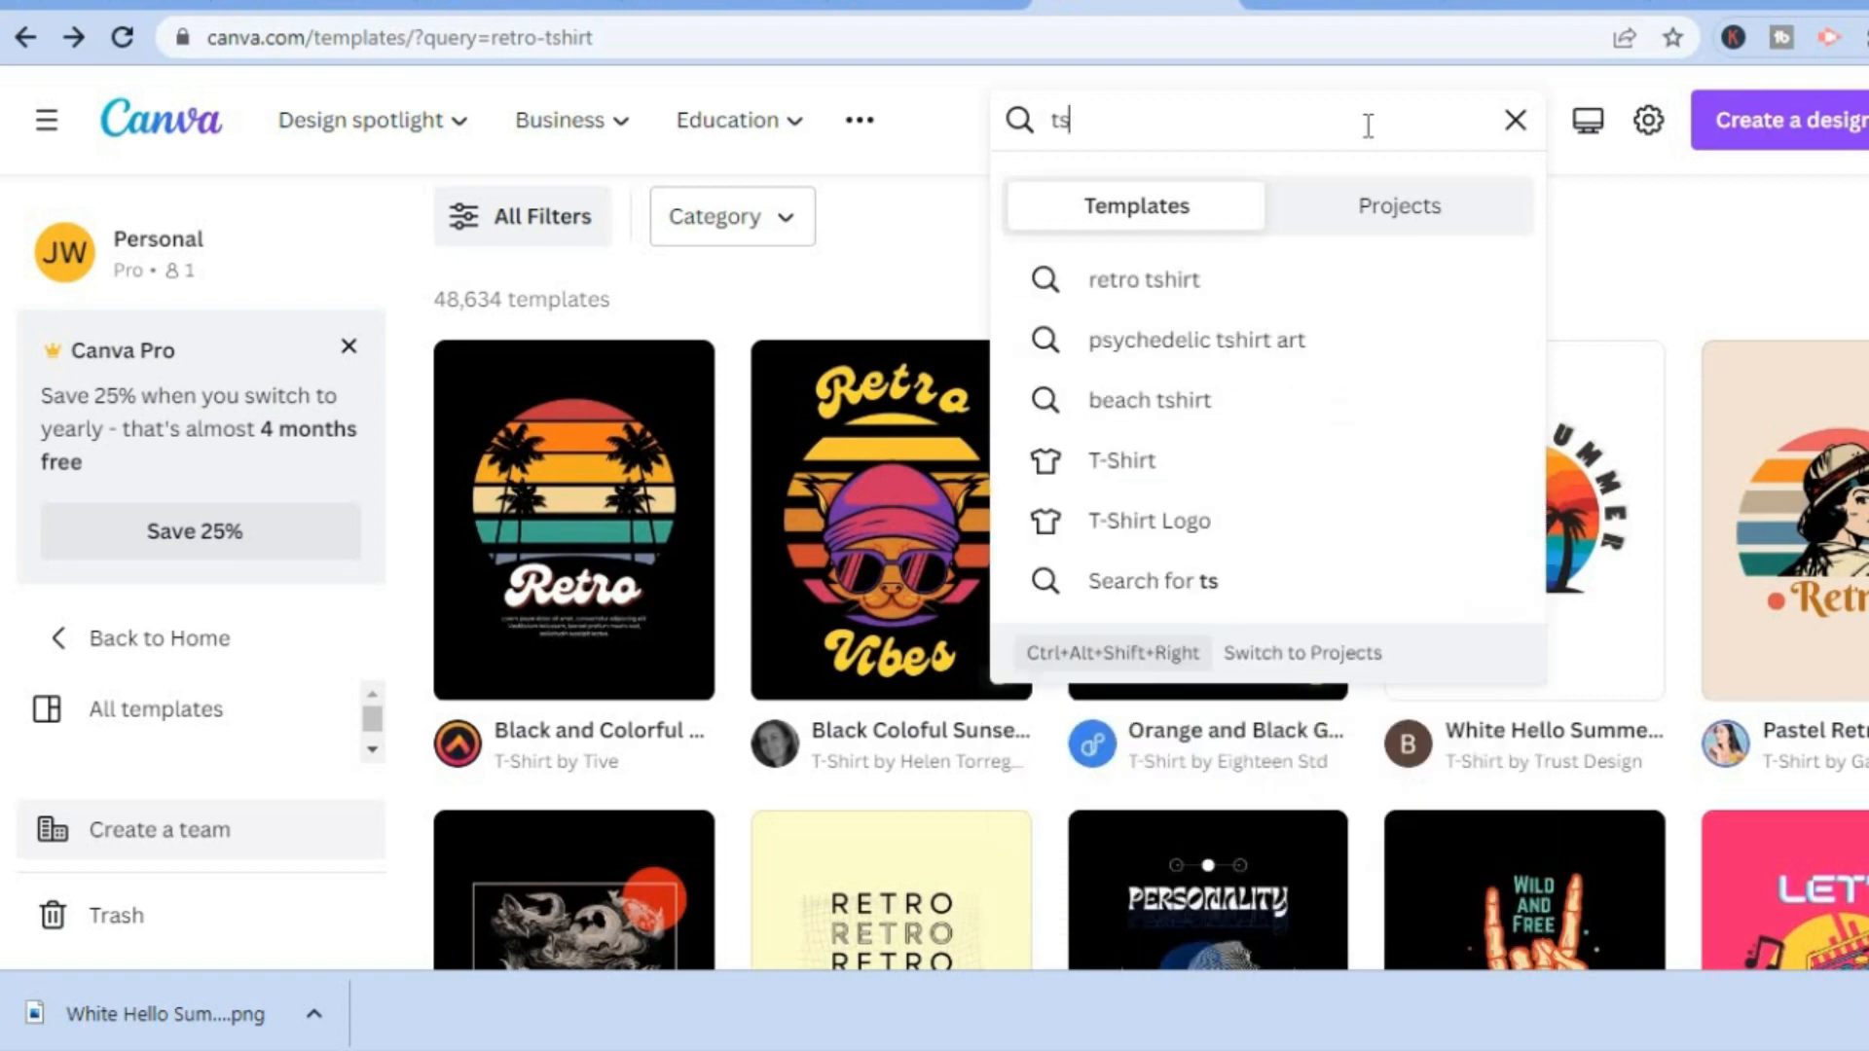
text(rt)
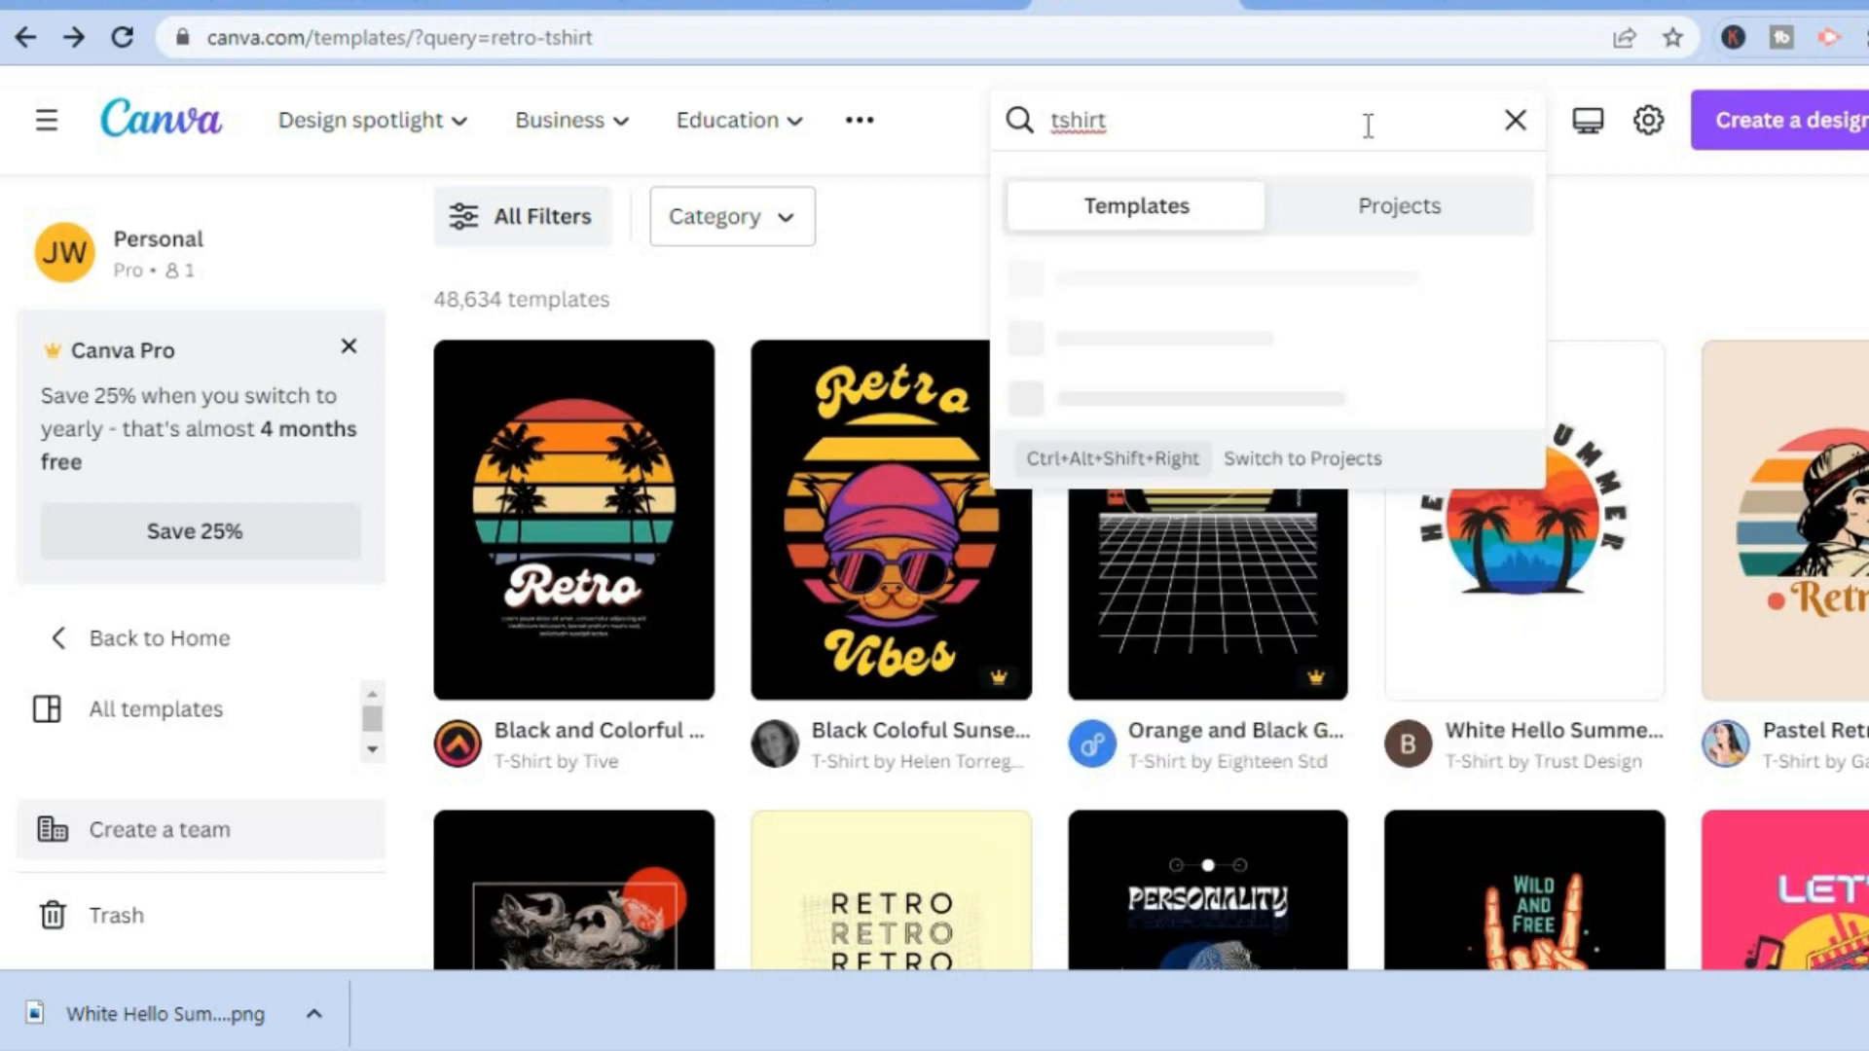
text( mo)
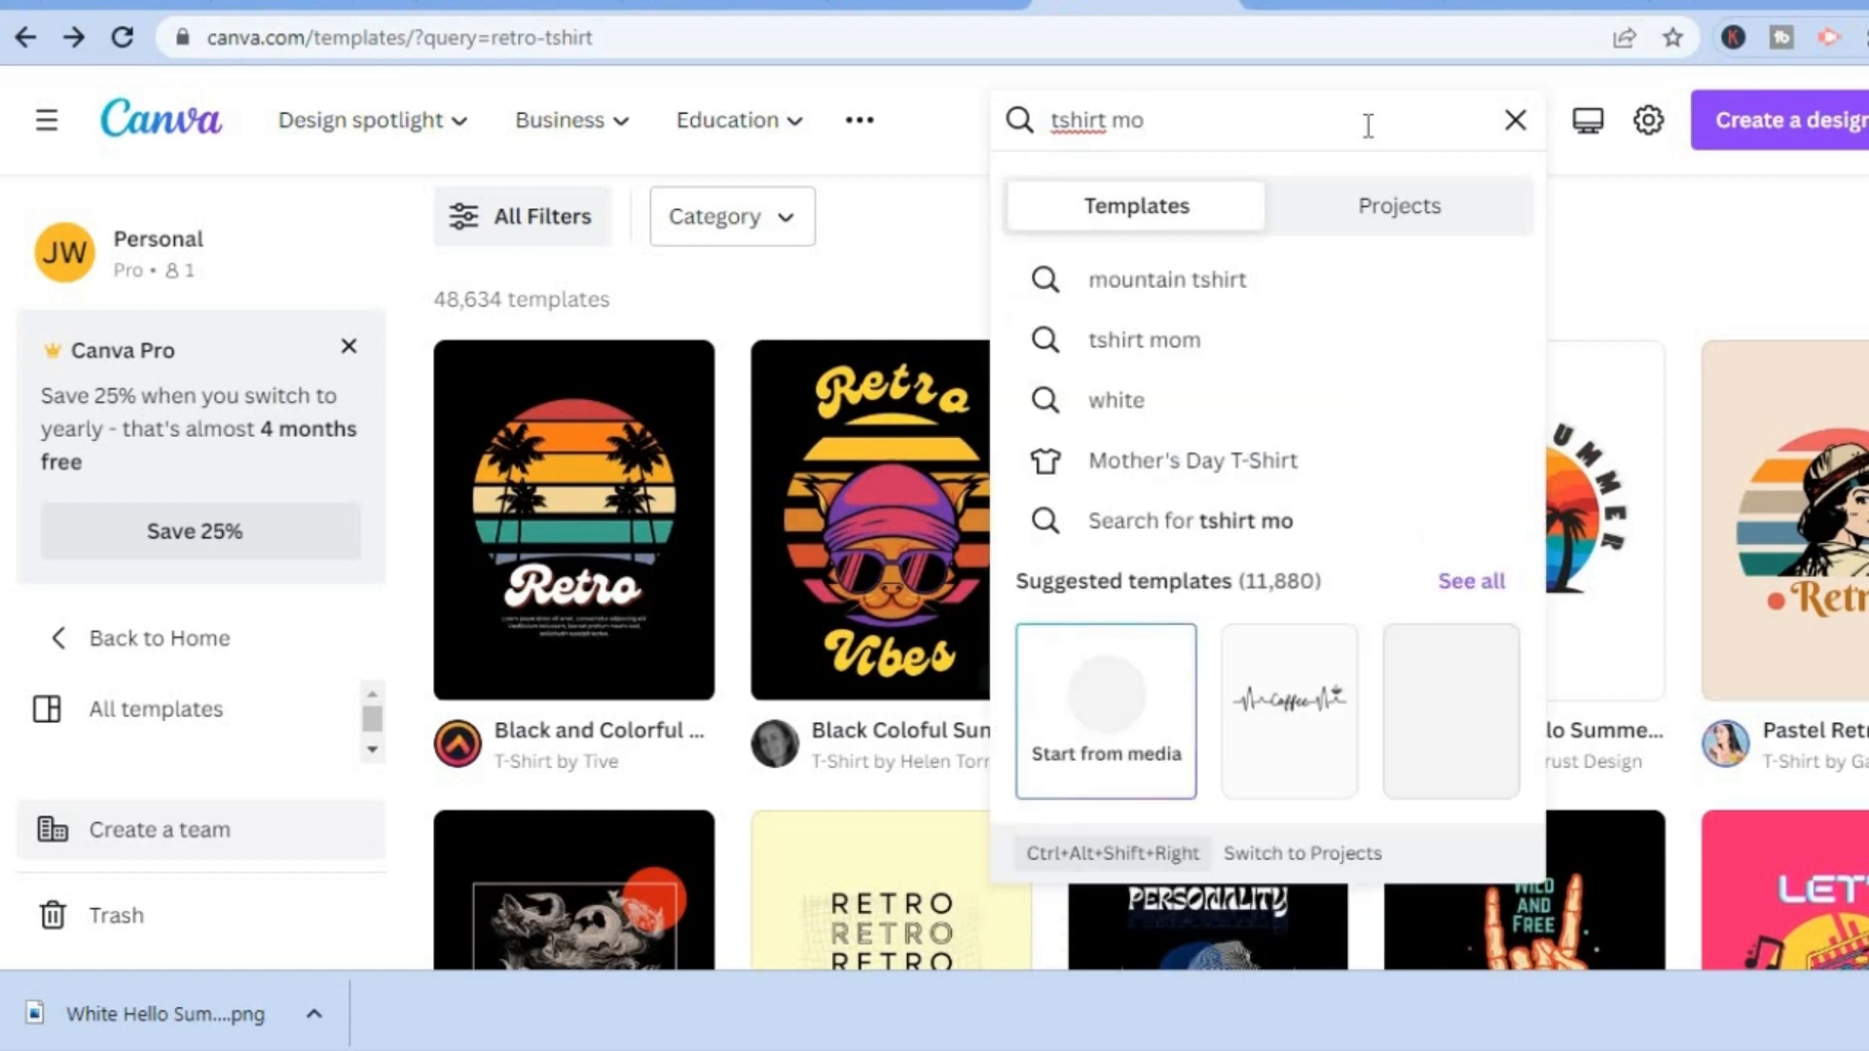
text(c)
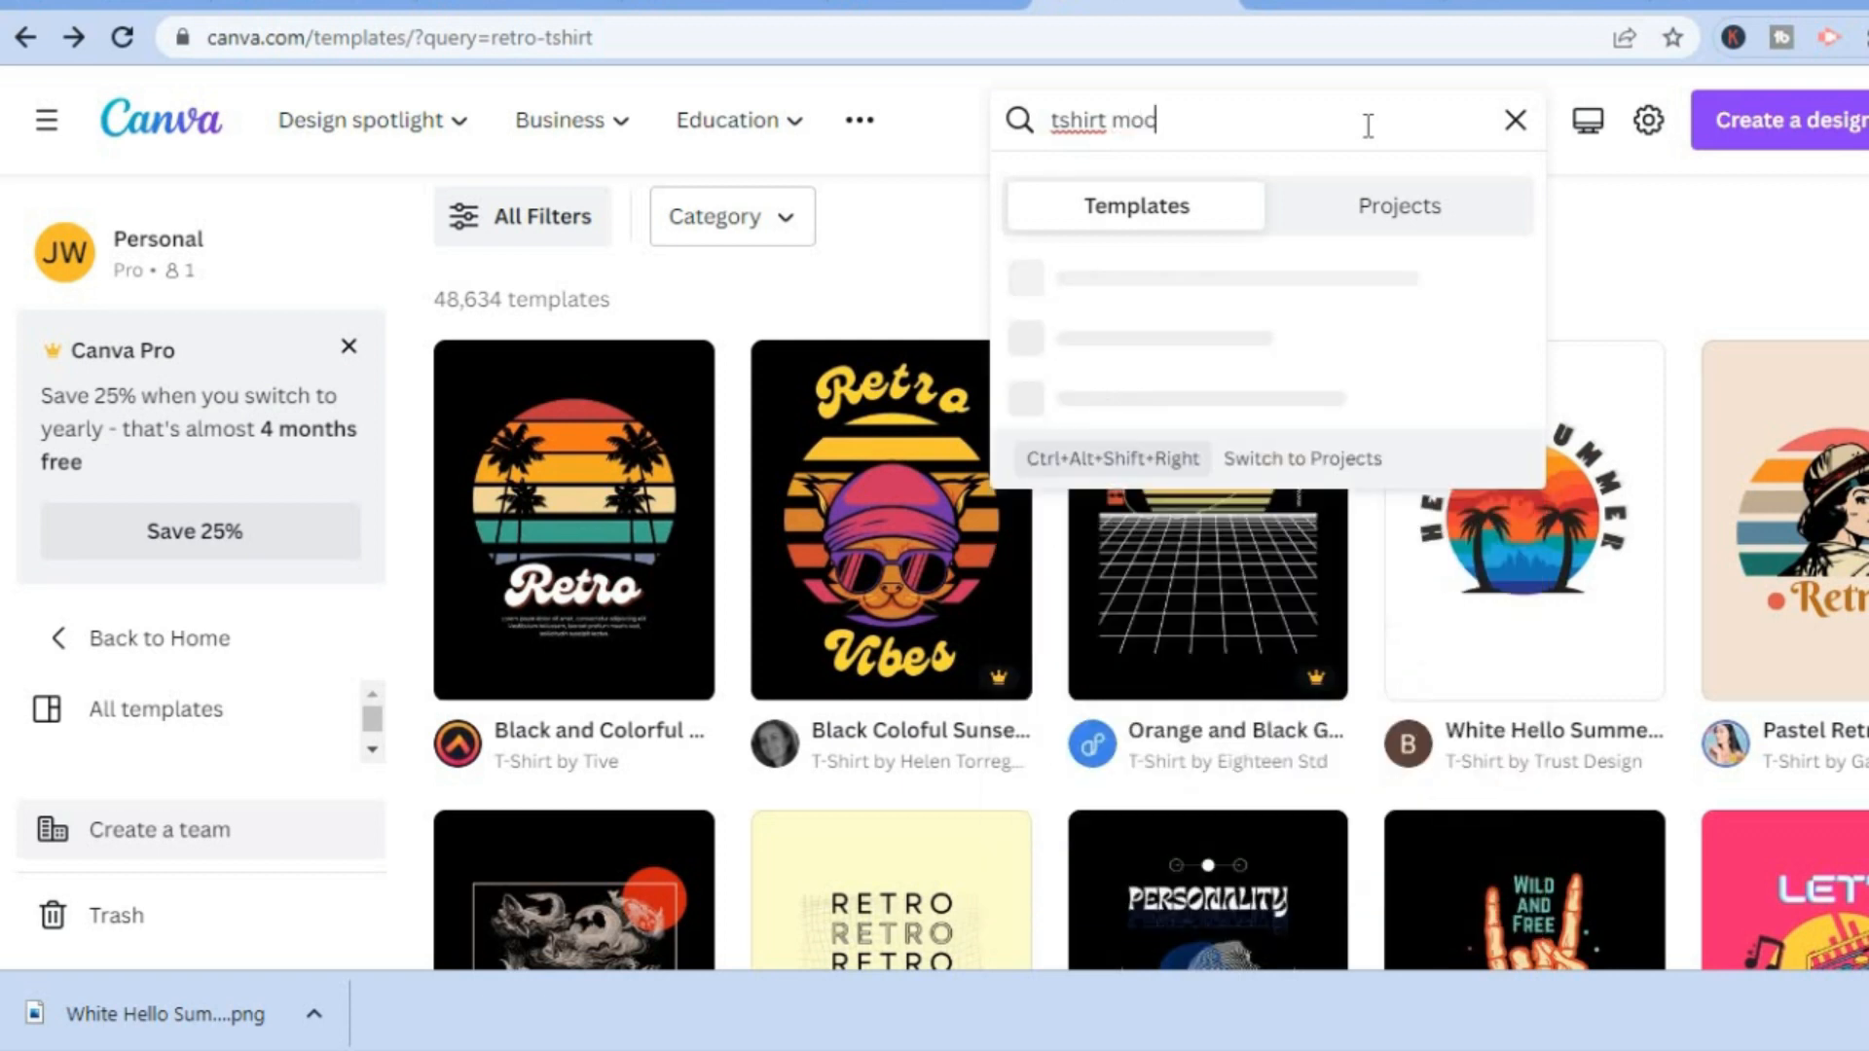
text(kup)
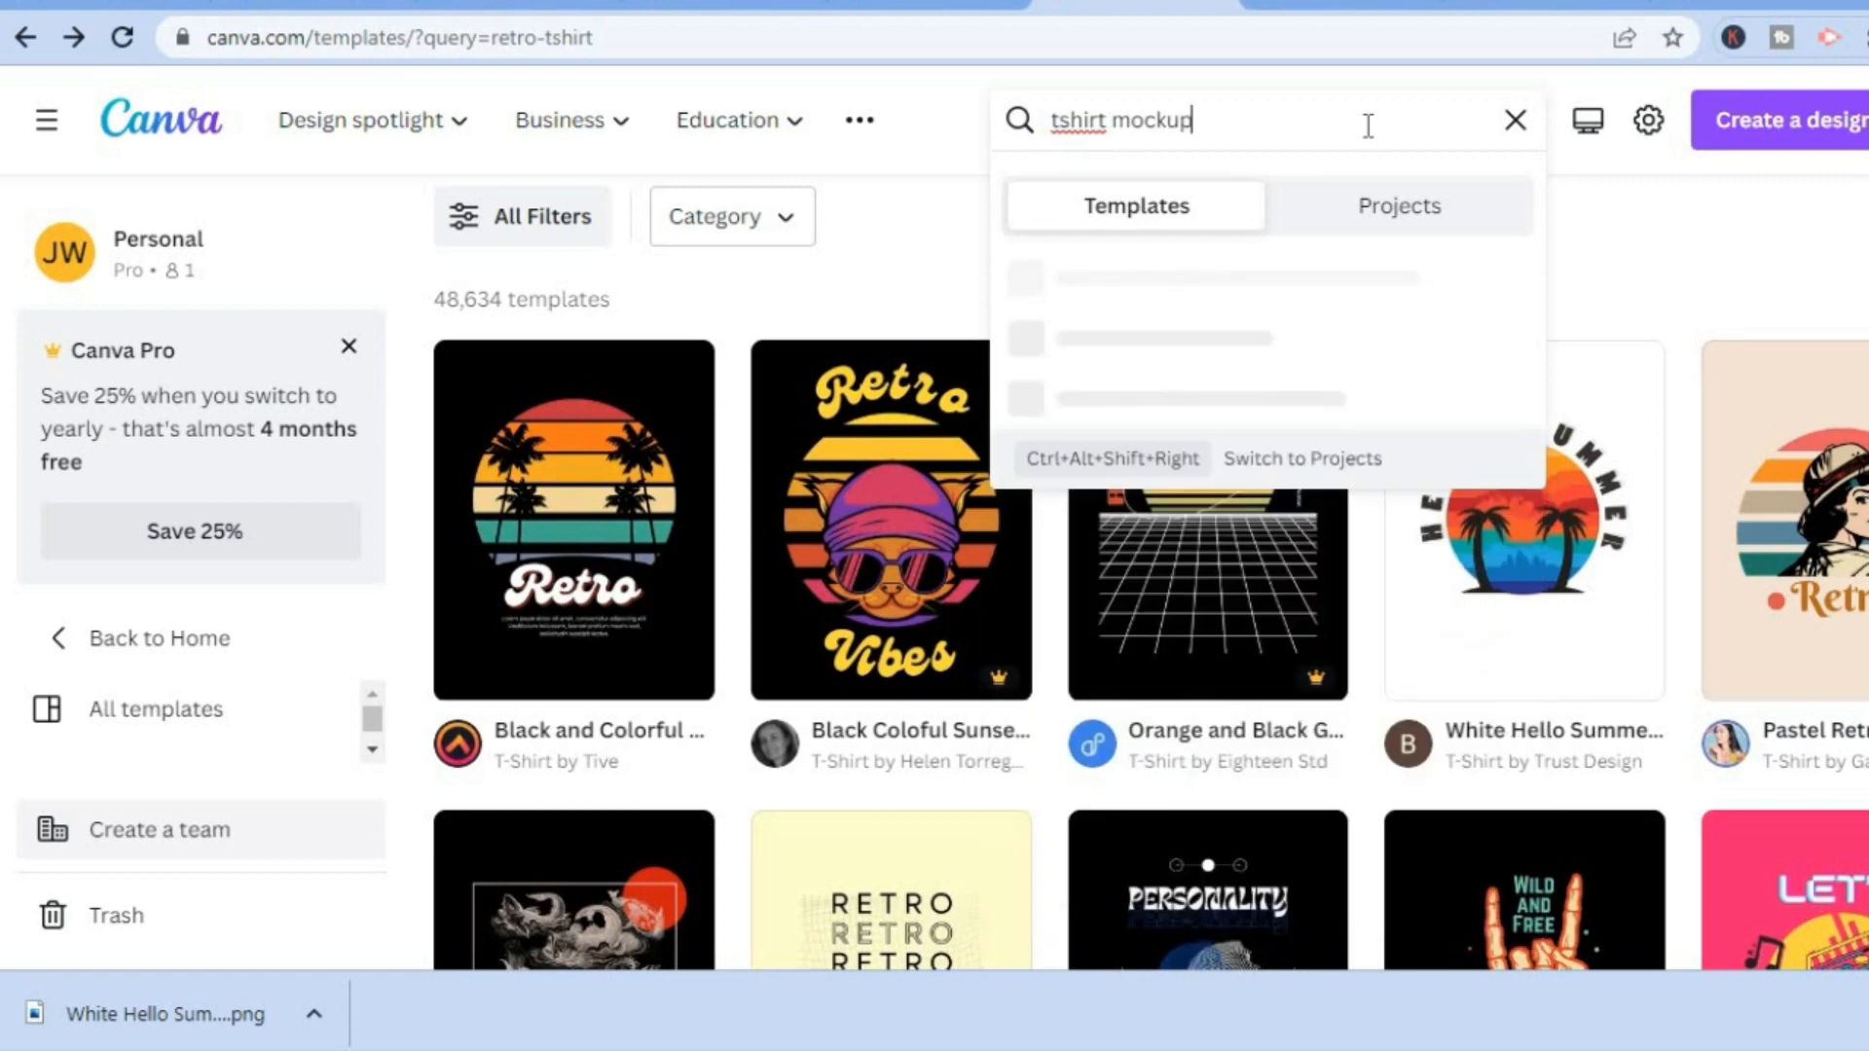